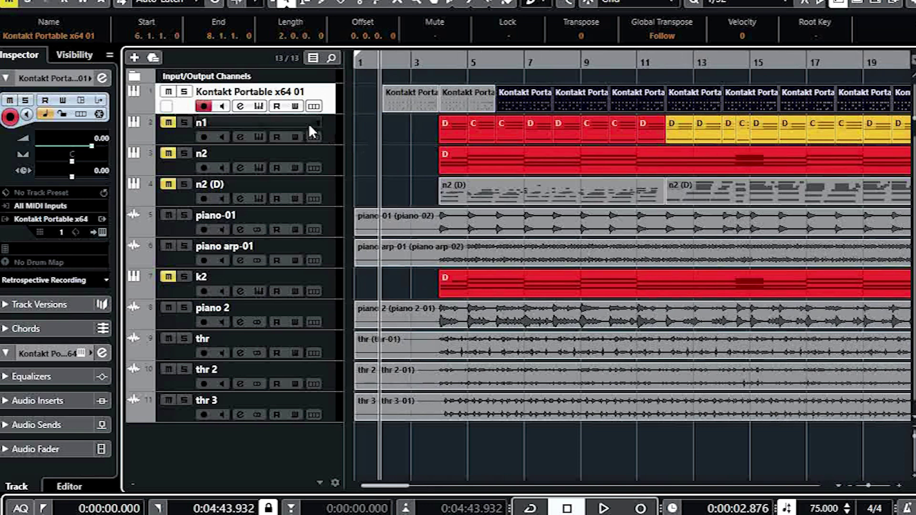
Step: Solo the Kontakt Portable x64 01 drum track and play back its opening bars
{"action": "key", "text": "g"}
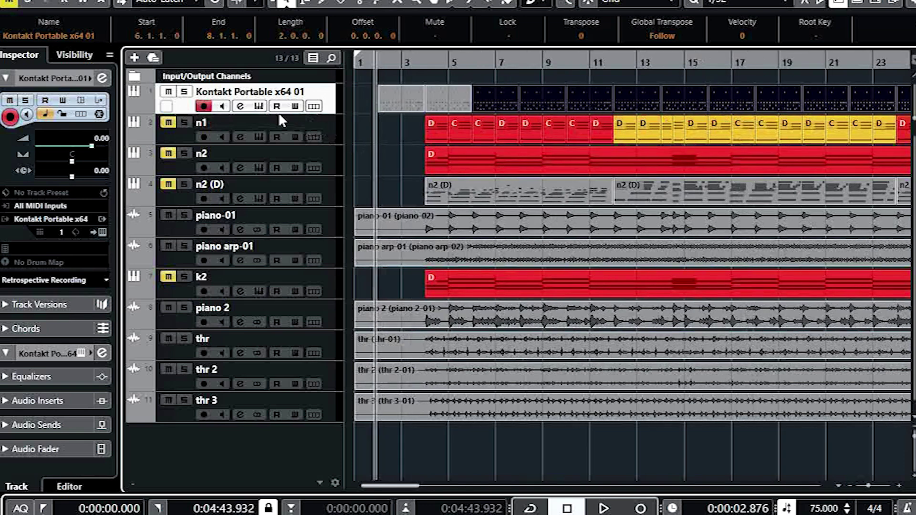
{"action": "left_click", "coordinate": [358, 99]}
{"action": "key", "text": "g"}
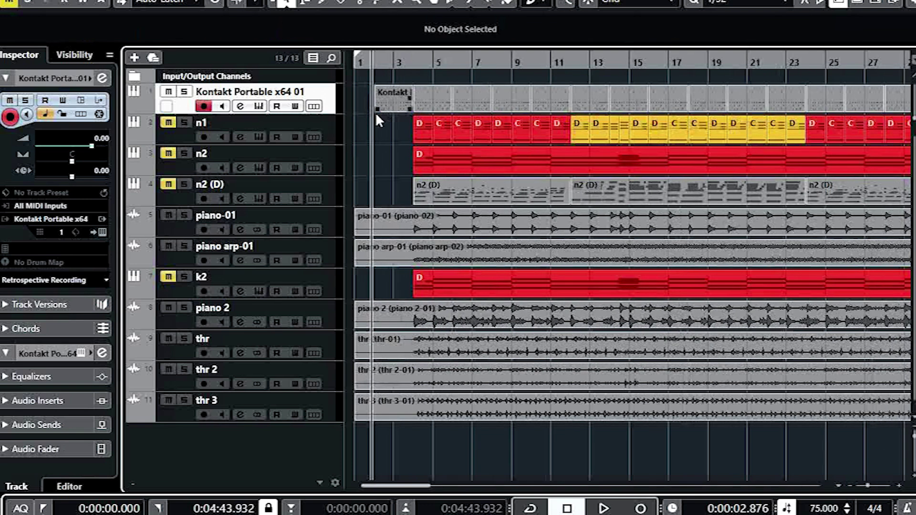
{"action": "left_click", "coordinate": [184, 92]}
{"action": "key", "text": "h"}
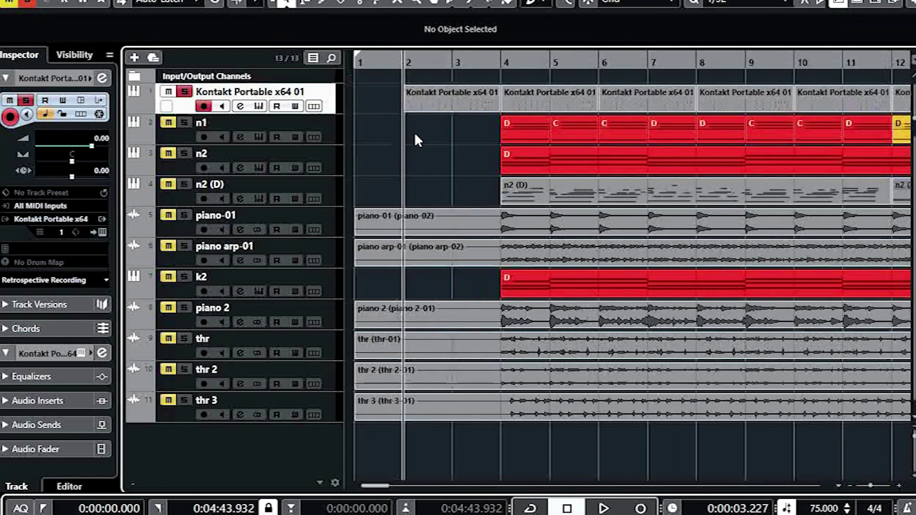
{"action": "key", "text": "space"}
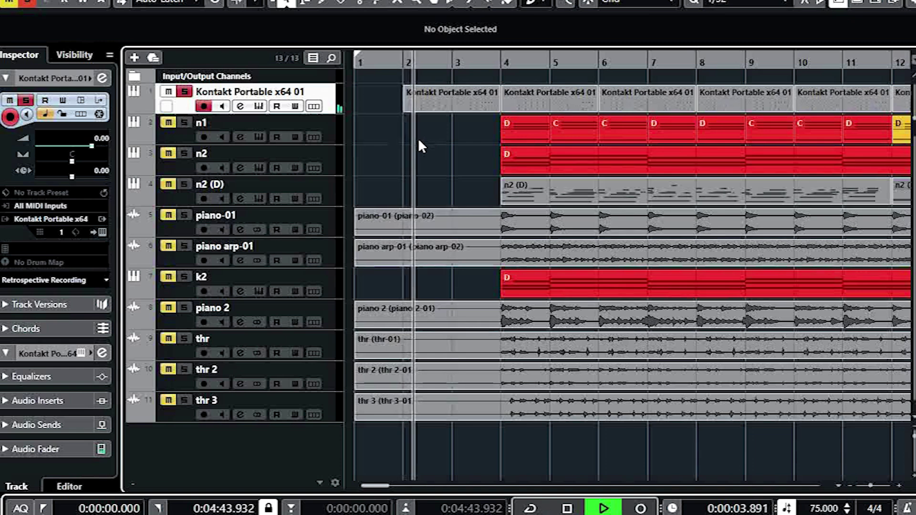
{"action": "key", "text": "g"}
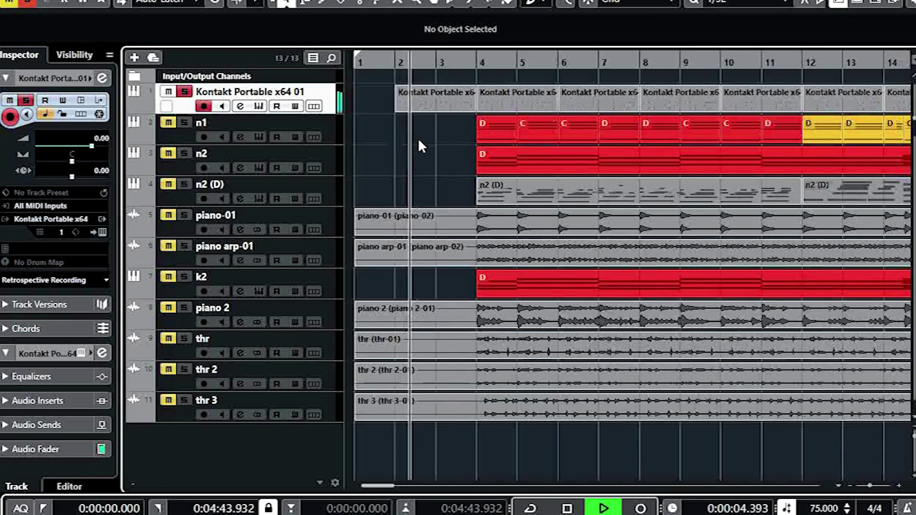
{"action": "key", "text": "space"}
Step: Open the drum track's Kontakt instrument and examine the Groove Browser of Modern Drummer
{"action": "left_click", "coordinate": [259, 106]}
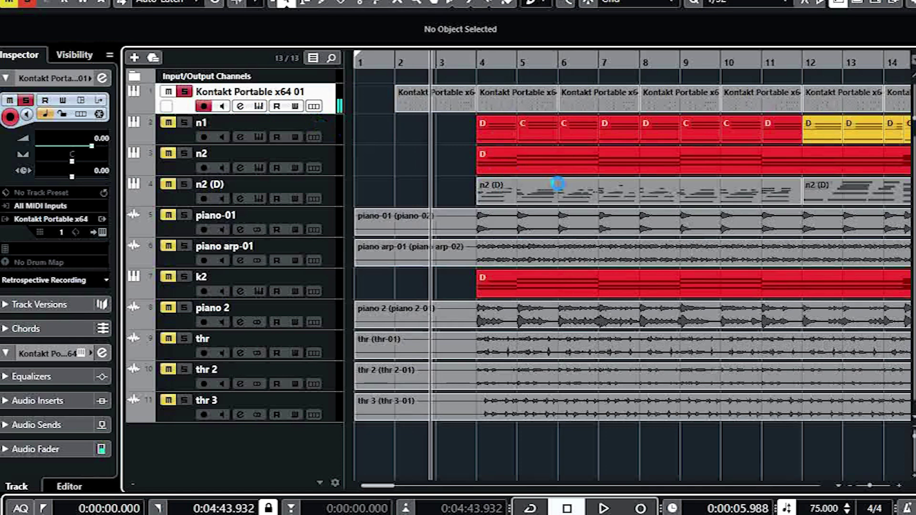
{"action": "scroll", "coordinate": [635, 348], "scroll_direction": "down", "scroll_amount": 5}
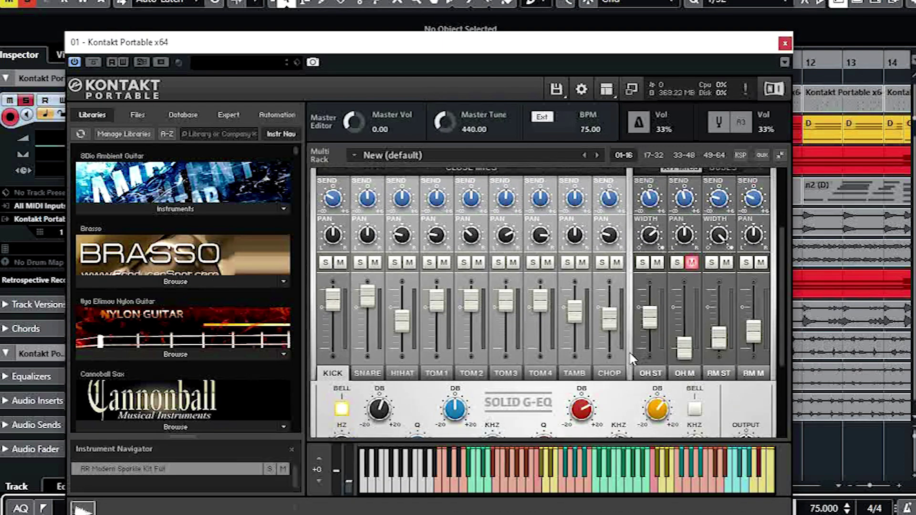
{"action": "scroll", "coordinate": [631, 359], "scroll_direction": "down", "scroll_amount": 2}
{"action": "left_click", "coordinate": [365, 400]}
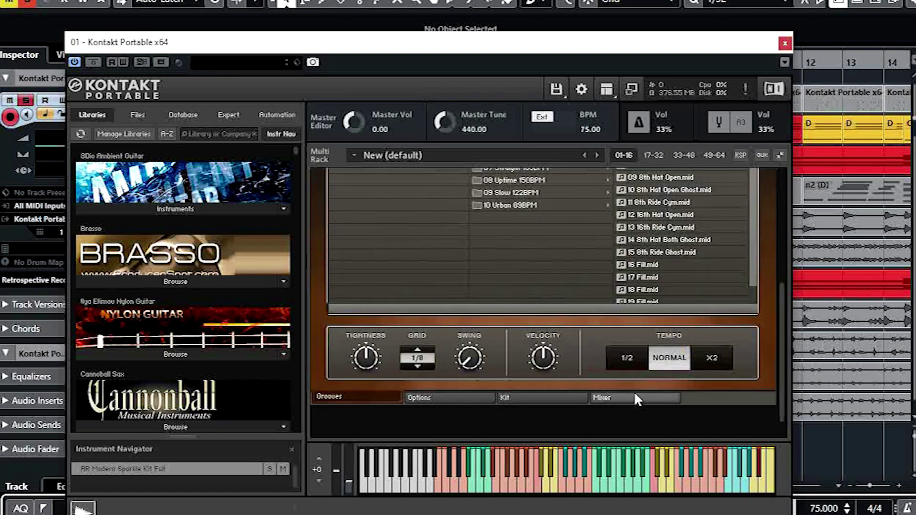
{"action": "scroll", "coordinate": [634, 391], "scroll_direction": "up", "scroll_amount": 2}
{"action": "scroll", "coordinate": [600, 305], "scroll_direction": "up", "scroll_amount": 3}
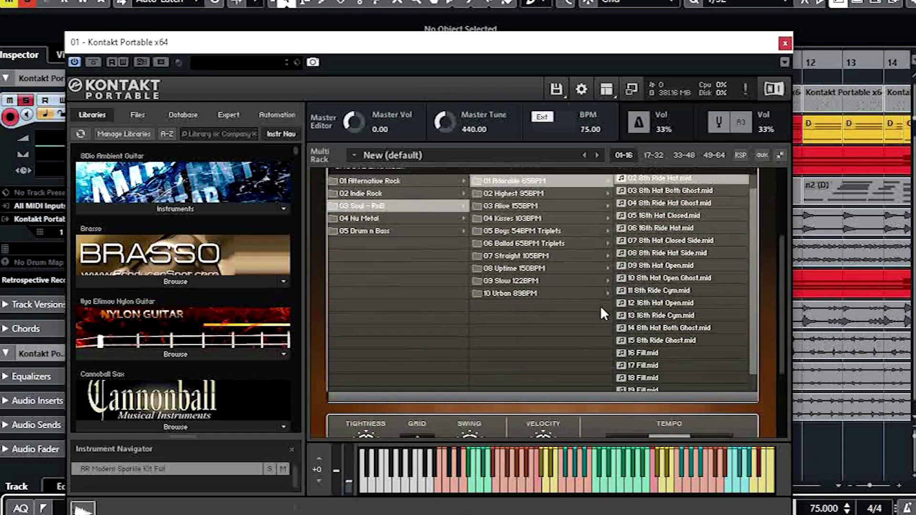
{"action": "scroll", "coordinate": [405, 284], "scroll_direction": "up", "scroll_amount": 1}
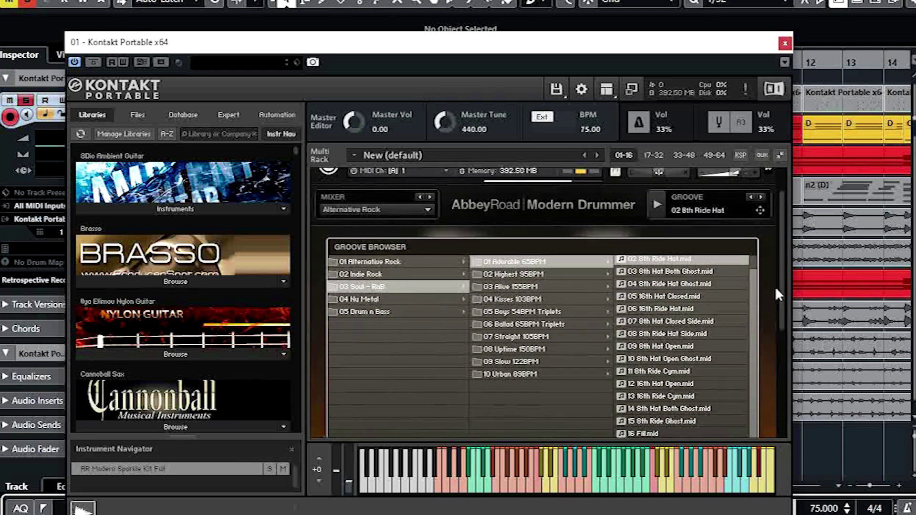
{"action": "left_click_drag", "start_coordinate": [780, 289], "coordinate": [783, 378]}
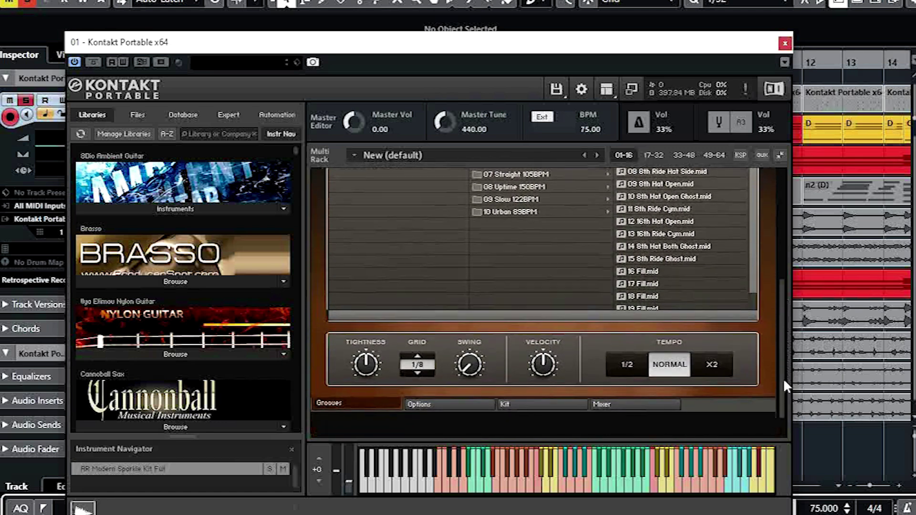
Step: Show the drum kit's Mixer page and audition the kick and snare channels, each soloed in turn
{"action": "left_click", "coordinate": [607, 405]}
{"action": "scroll", "coordinate": [431, 338], "scroll_direction": "up", "scroll_amount": 1}
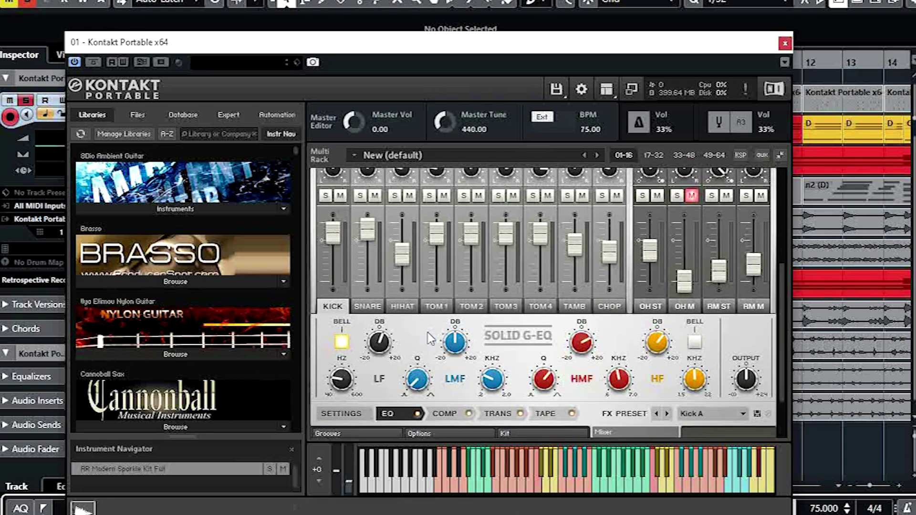
{"action": "scroll", "coordinate": [401, 337], "scroll_direction": "up", "scroll_amount": 1}
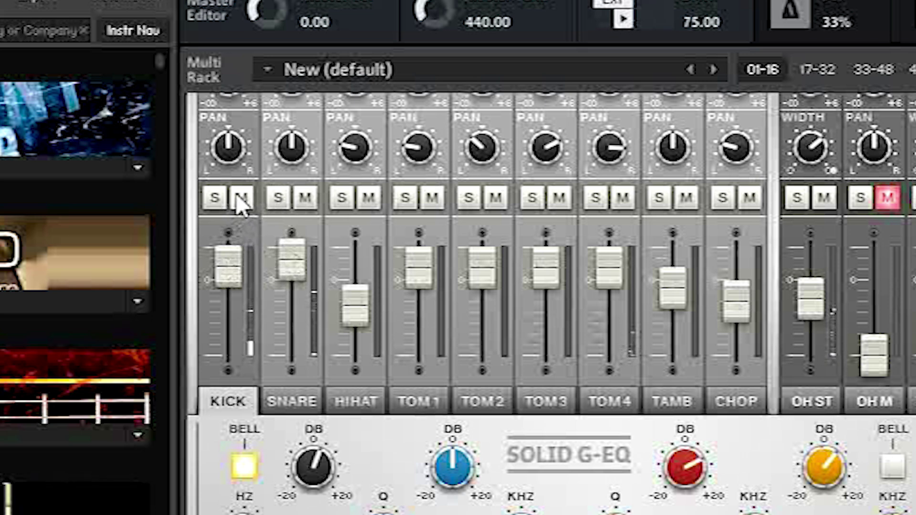
{"action": "left_click", "coordinate": [219, 200]}
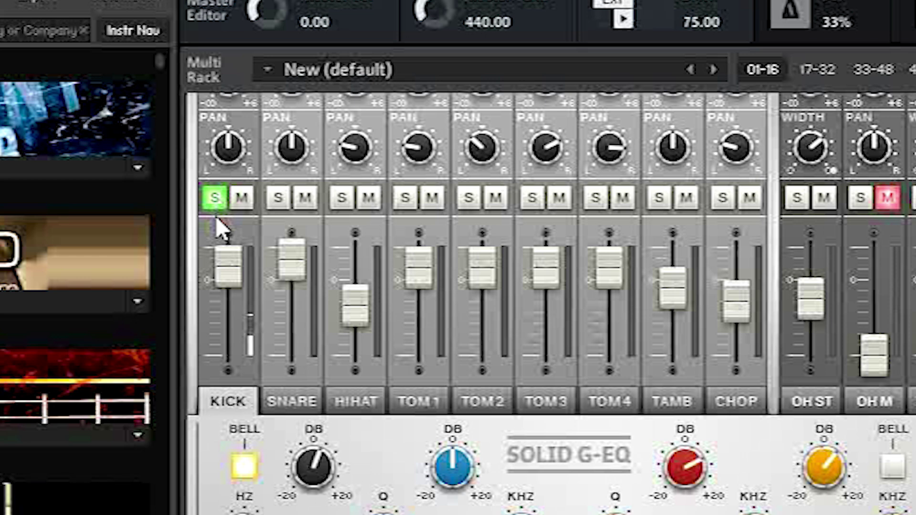
{"action": "left_click", "coordinate": [213, 200]}
{"action": "left_click", "coordinate": [284, 198]}
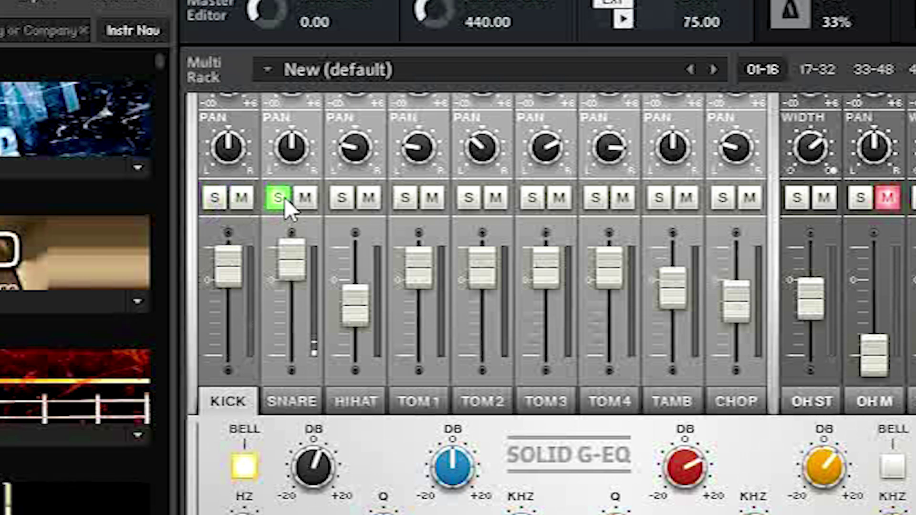
{"action": "left_click", "coordinate": [286, 200]}
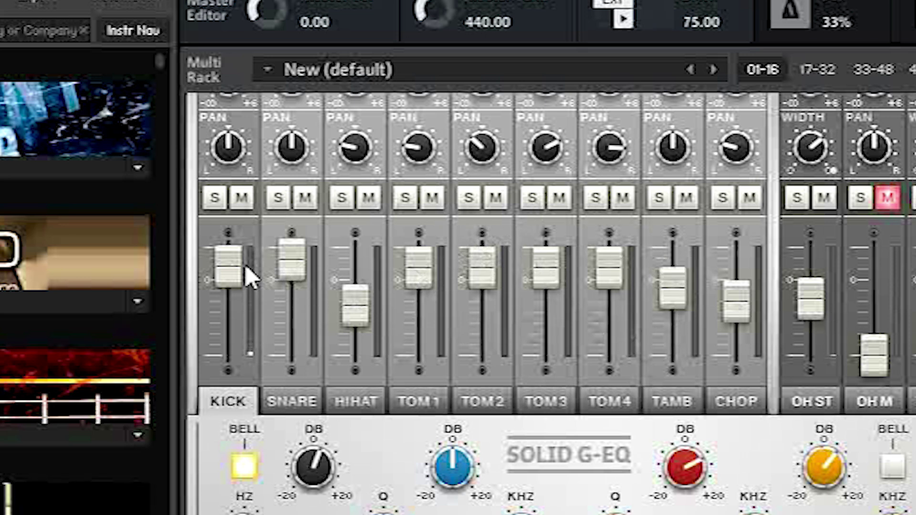
Step: Adjust the kick channel's volume fader, lower its low-frequency EQ gain slightly, and close the instrument window
{"action": "mouse_move", "coordinate": [225, 265]}
{"action": "left_mouse_down"}
{"action": "mouse_move", "coordinate": [220, 350]}
{"action": "mouse_move", "coordinate": [222, 260]}
{"action": "left_mouse_up"}
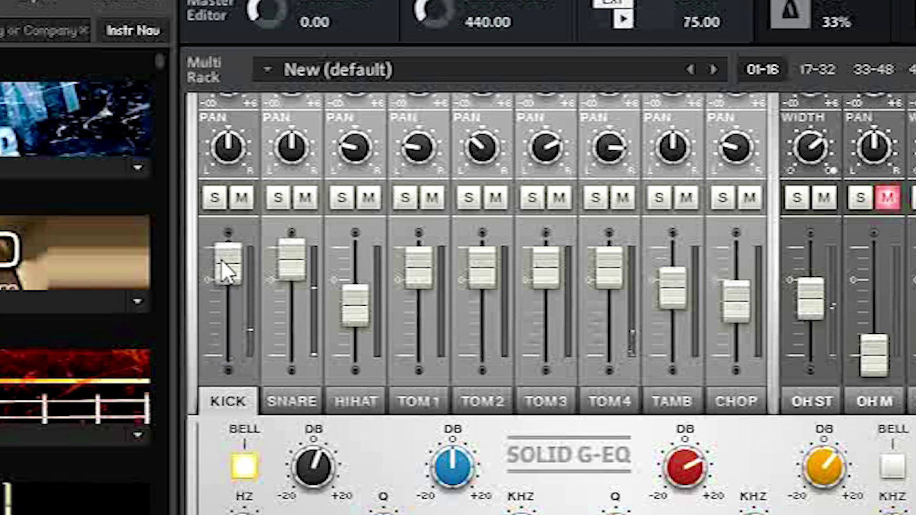
{"action": "left_click_drag", "start_coordinate": [329, 477], "coordinate": [329, 487]}
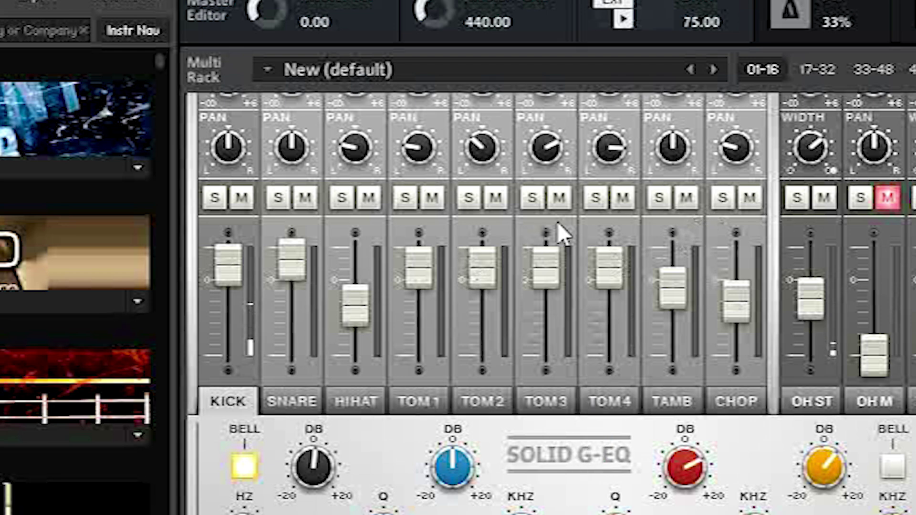
{"action": "scroll", "coordinate": [560, 286], "scroll_direction": "up", "scroll_amount": 3}
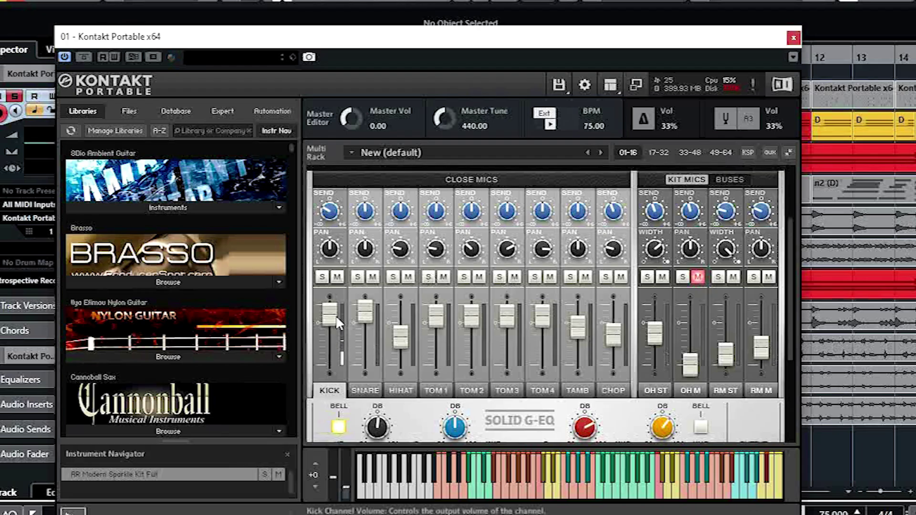
{"action": "left_click", "coordinate": [235, 267]}
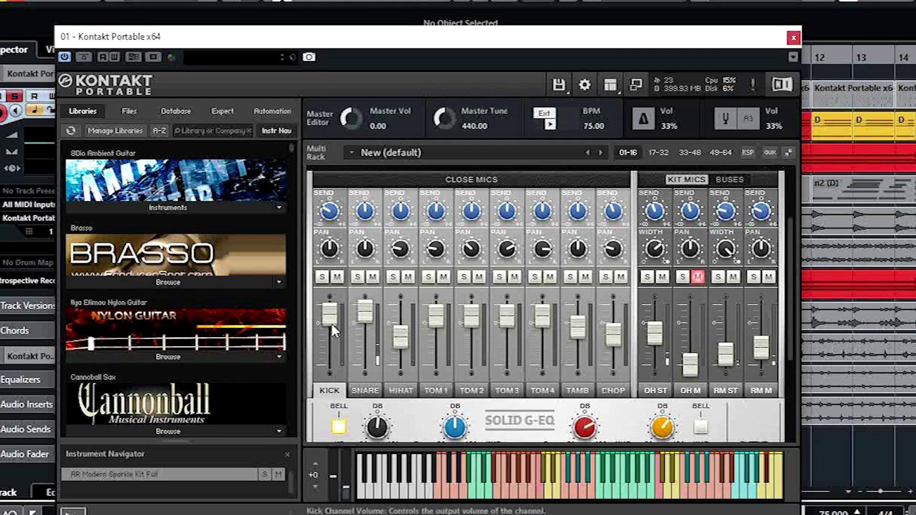
{"action": "left_click_drag", "start_coordinate": [329, 318], "coordinate": [370, 321]}
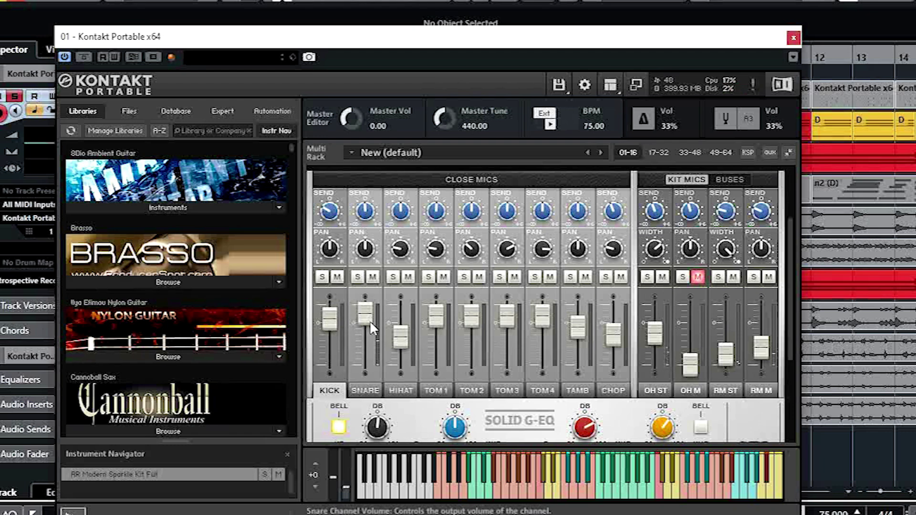
{"action": "scroll", "coordinate": [402, 304], "scroll_direction": "up", "scroll_amount": 1}
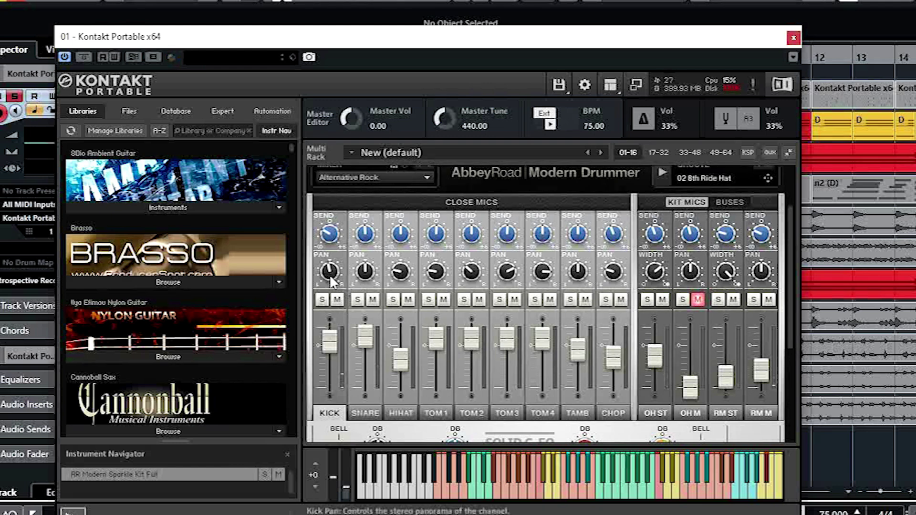
{"action": "scroll", "coordinate": [384, 346], "scroll_direction": "down", "scroll_amount": 2}
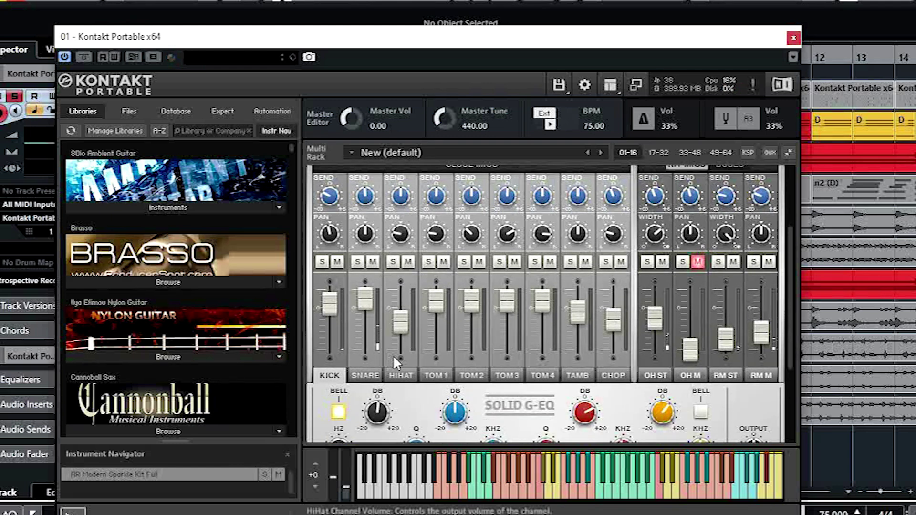
{"action": "scroll", "coordinate": [544, 315], "scroll_direction": "up", "scroll_amount": 1}
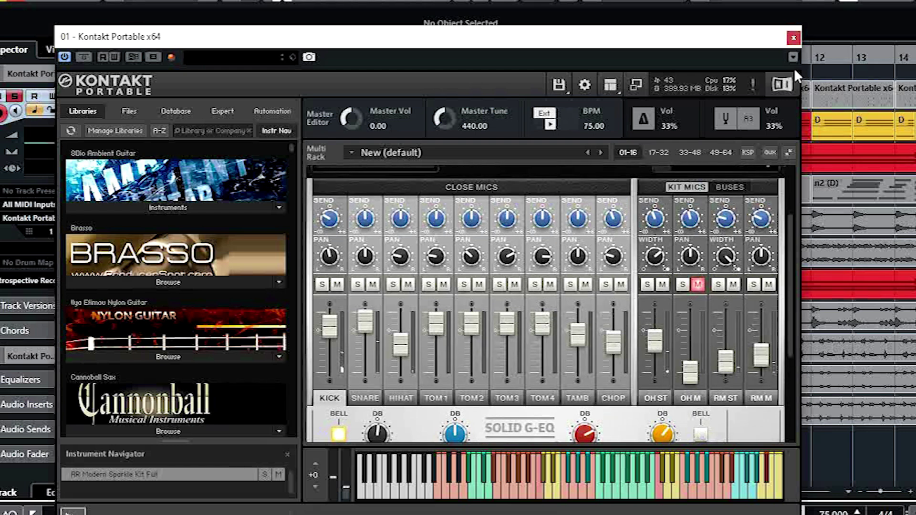
{"action": "left_click", "coordinate": [794, 37]}
Step: Dissolve all MIDI parts of the Kontakt Portable x64 01 track using Separate Pitches with Optimized Display
{"action": "key", "text": "g"}
{"action": "key", "text": "g"}
{"action": "key", "text": "g"}
{"action": "key", "text": "g"}
{"action": "key", "text": "g"}
{"action": "key", "text": "g"}
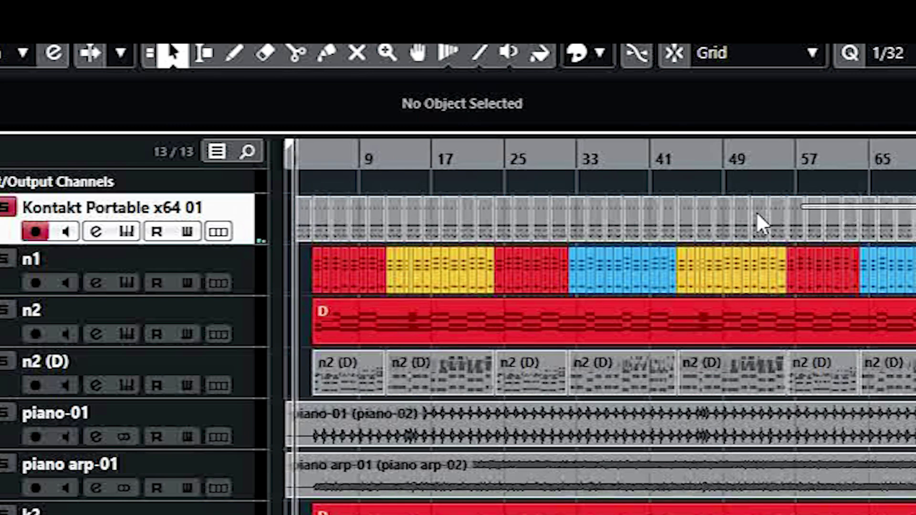
{"action": "left_click", "coordinate": [296, 229]}
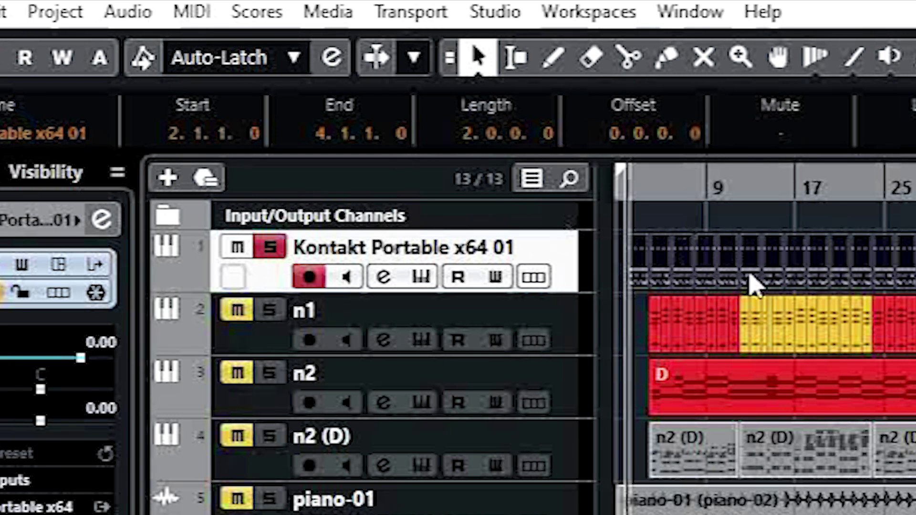
{"action": "left_click", "coordinate": [187, 15]}
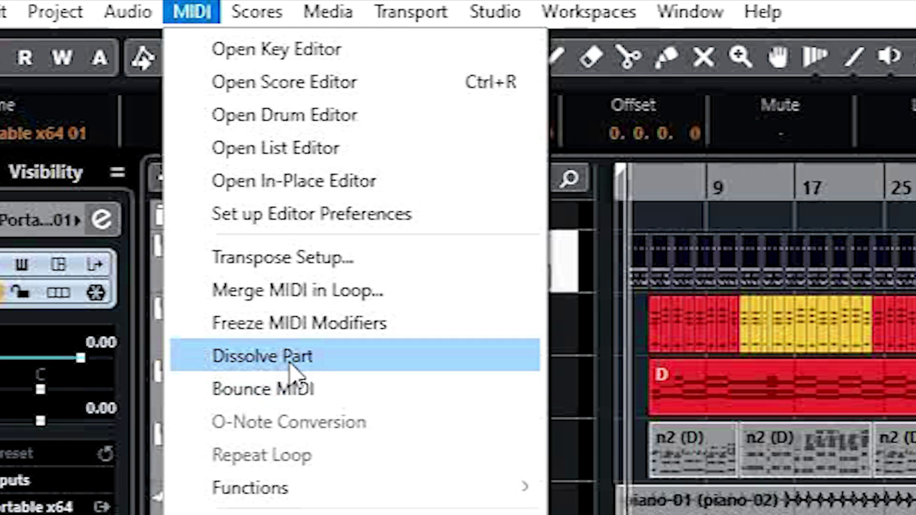
{"action": "left_click", "coordinate": [289, 365]}
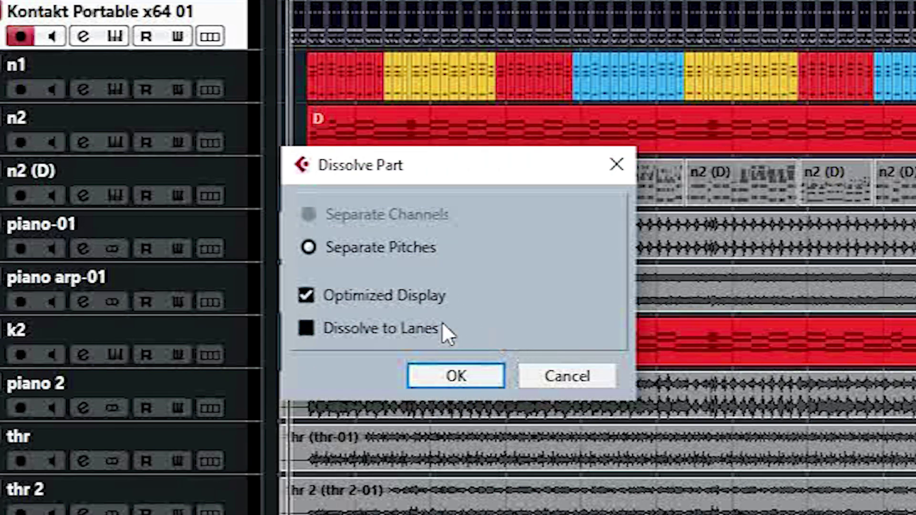
{"action": "left_click", "coordinate": [461, 377]}
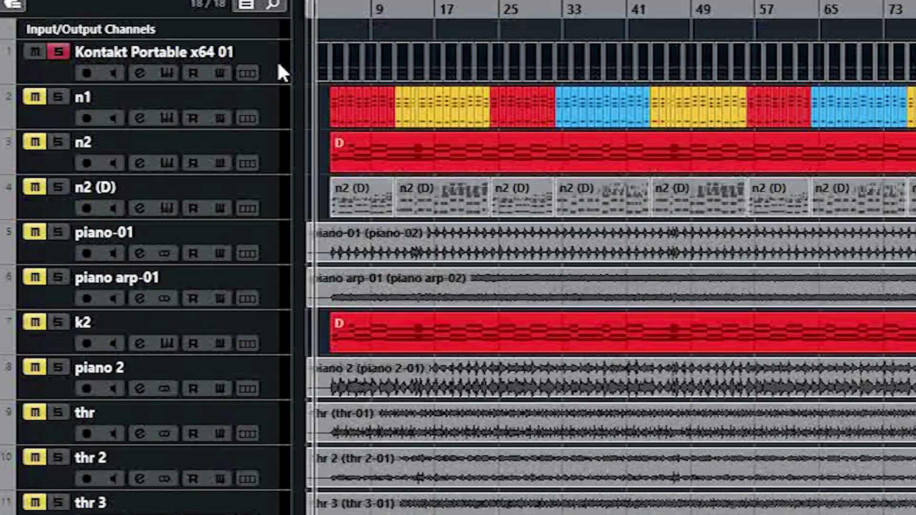
Step: Inspect the original MIDI parts remaining on the Kontakt Portable x64 01 track
{"action": "left_click", "coordinate": [277, 61]}
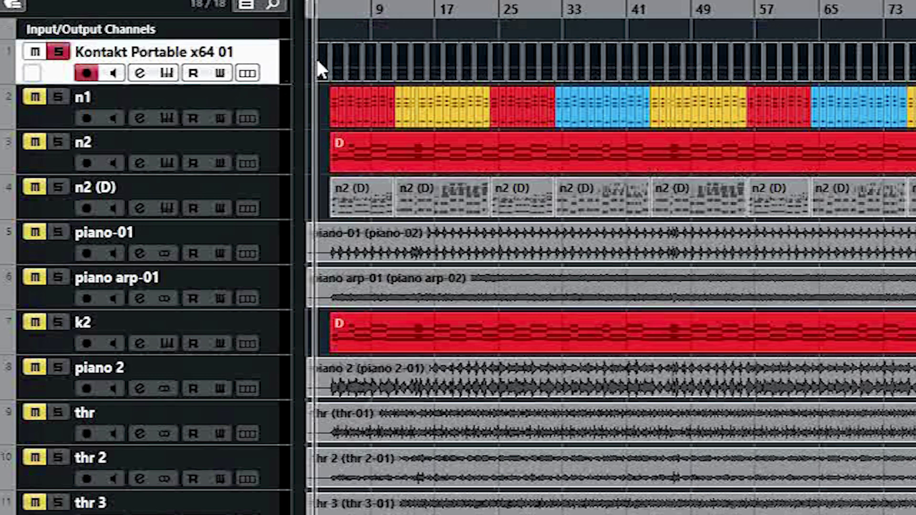
{"action": "left_click", "coordinate": [353, 49]}
{"action": "left_click", "coordinate": [337, 26]}
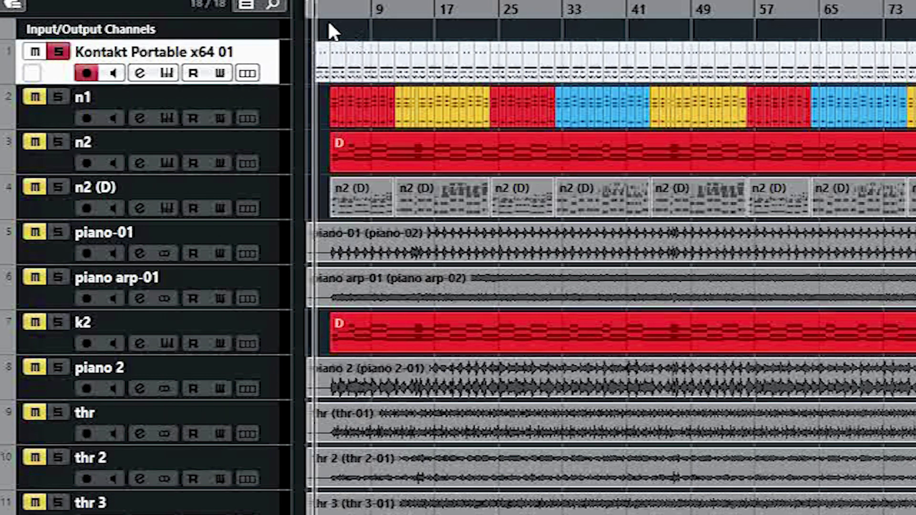
{"action": "key", "text": "h"}
{"action": "key", "text": "h"}
{"action": "key", "text": "h"}
{"action": "key", "text": "h"}
{"action": "key", "text": "h"}
{"action": "left_click_drag", "start_coordinate": [388, 59], "coordinate": [424, 62]}
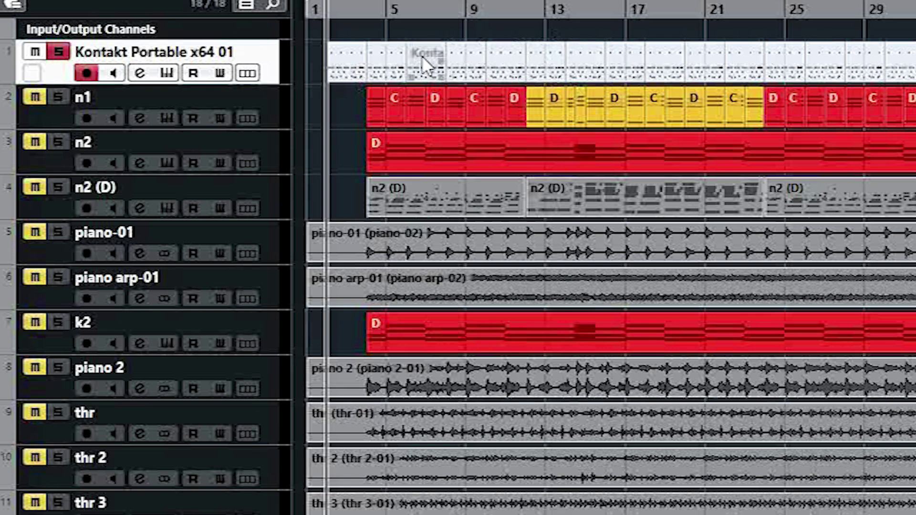
{"action": "left_click_drag", "start_coordinate": [411, 59], "coordinate": [284, 77]}
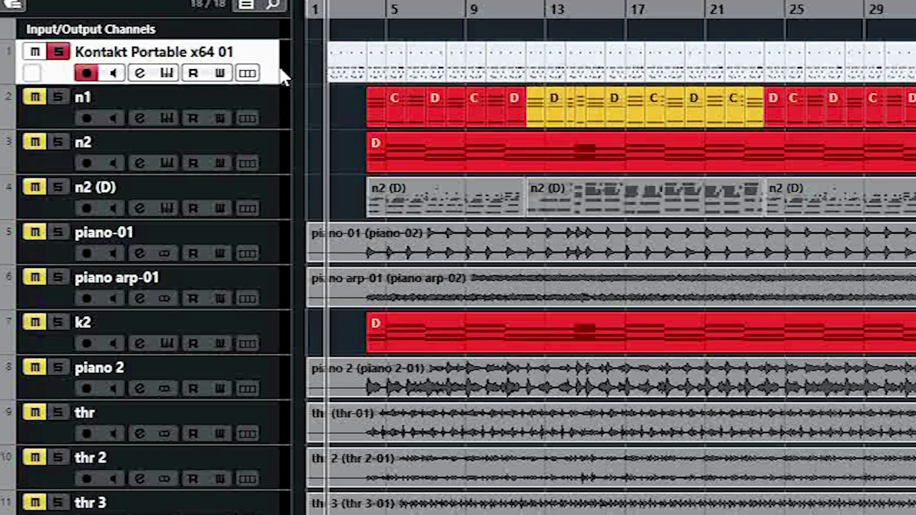
Step: Examine the separated pitch tracks at the end of the track list and the pitch names on their parts
{"action": "key", "text": "g"}
{"action": "scroll", "coordinate": [336, 211], "scroll_direction": "down", "scroll_amount": 5}
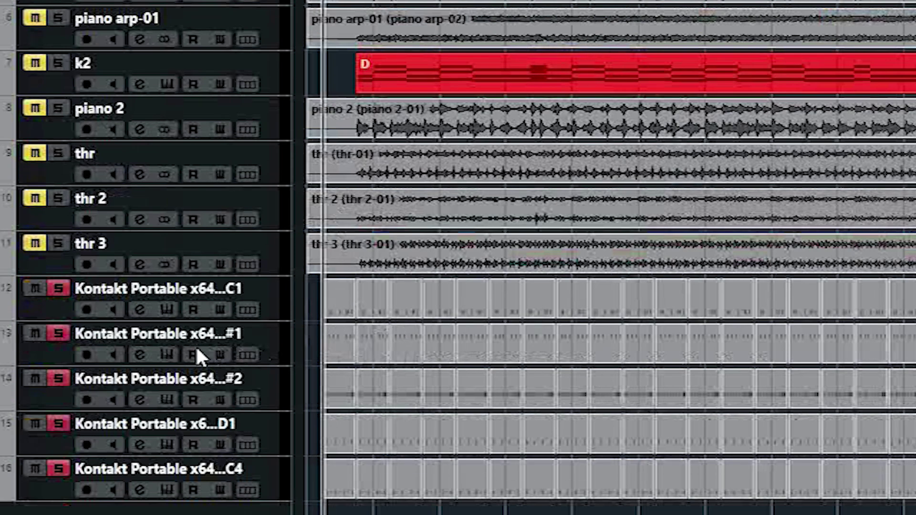
{"action": "key", "text": "h"}
{"action": "key", "text": "h"}
{"action": "key", "text": "h"}
{"action": "key", "text": "h"}
{"action": "key", "text": "h"}
{"action": "key", "text": "h"}
{"action": "key", "text": "h"}
{"action": "key", "text": "h"}
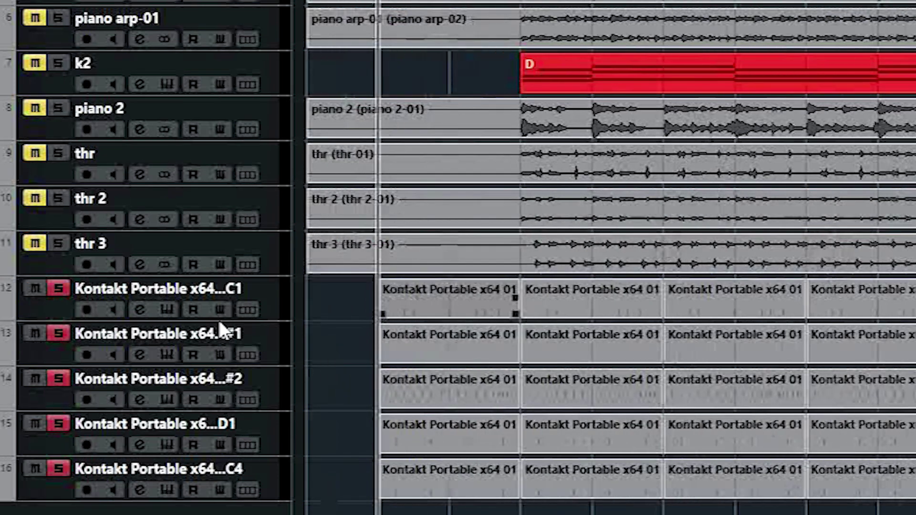
{"action": "key", "text": "h"}
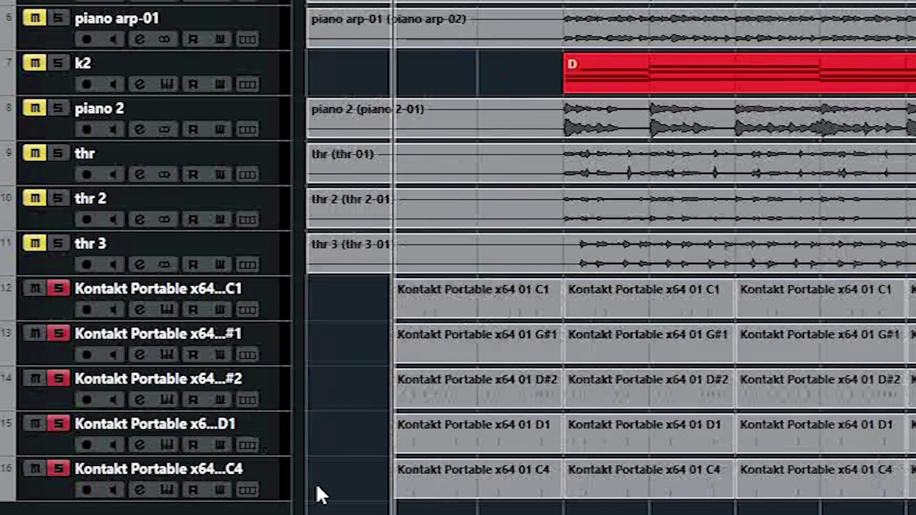
Step: Turn off solo on the separated G#1, D#2, D1 and C4 tracks and play back the C1 track alone
{"action": "key", "text": "g"}
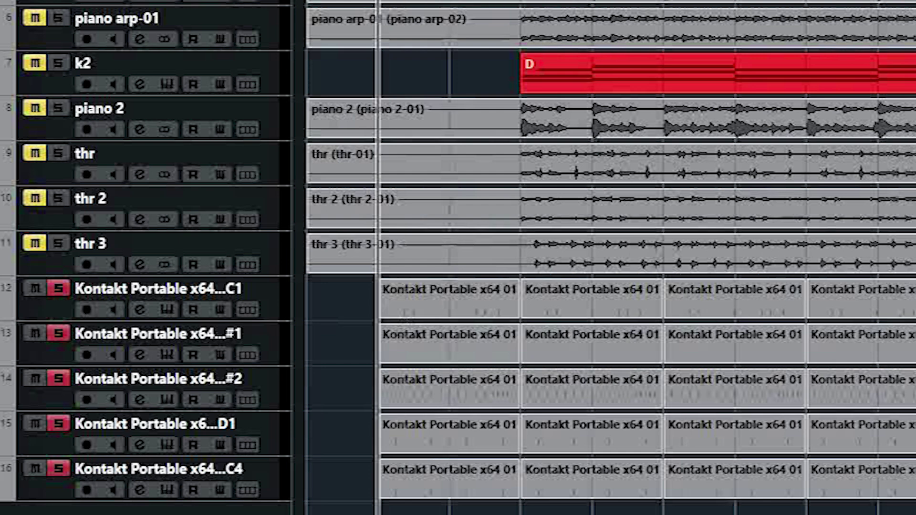
{"action": "key", "text": "h"}
{"action": "key", "text": "h"}
{"action": "key", "text": "g"}
{"action": "left_click", "coordinate": [57, 332]}
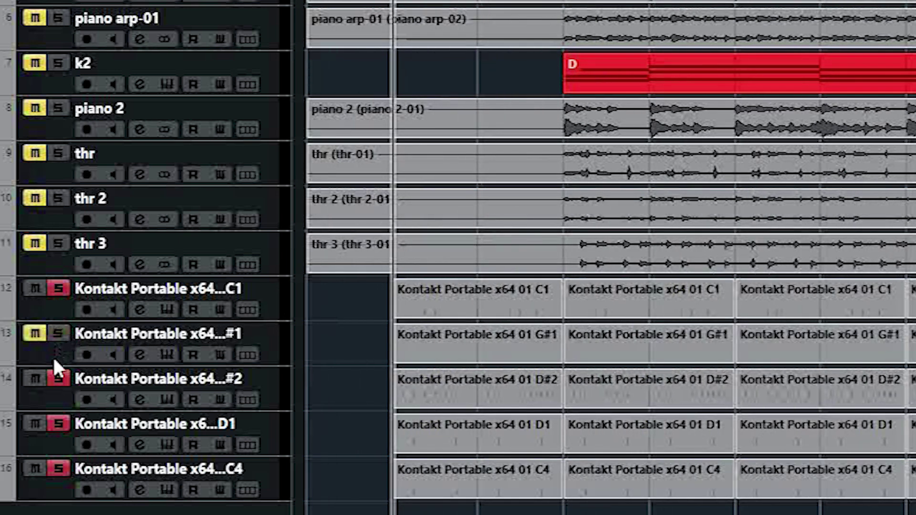
{"action": "left_click", "coordinate": [57, 378]}
{"action": "left_click", "coordinate": [58, 423]}
{"action": "left_click", "coordinate": [58, 469]}
{"action": "key", "text": "h"}
{"action": "key", "text": "space"}
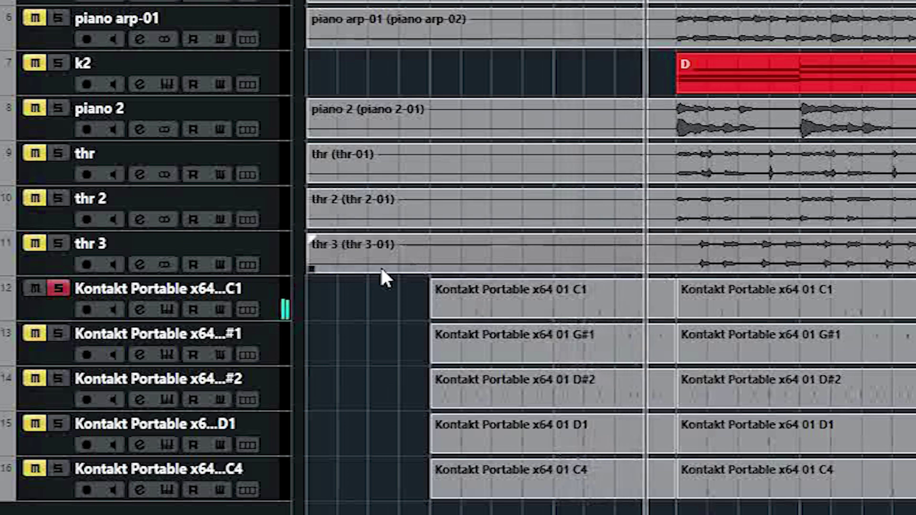
Step: Audition the separated G#1, D#2, D1 and C4 tracks one after another during playback by switching solo between them
{"action": "left_click", "coordinate": [58, 334]}
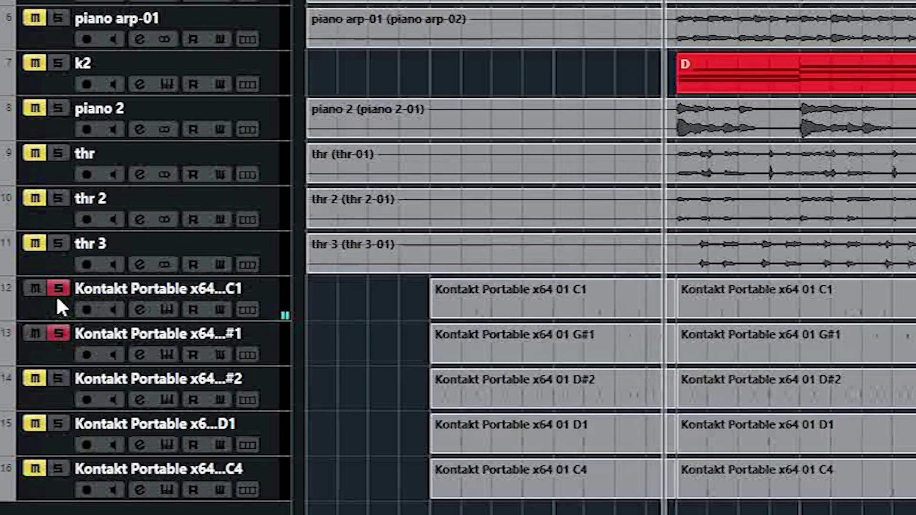
{"action": "left_click", "coordinate": [58, 292]}
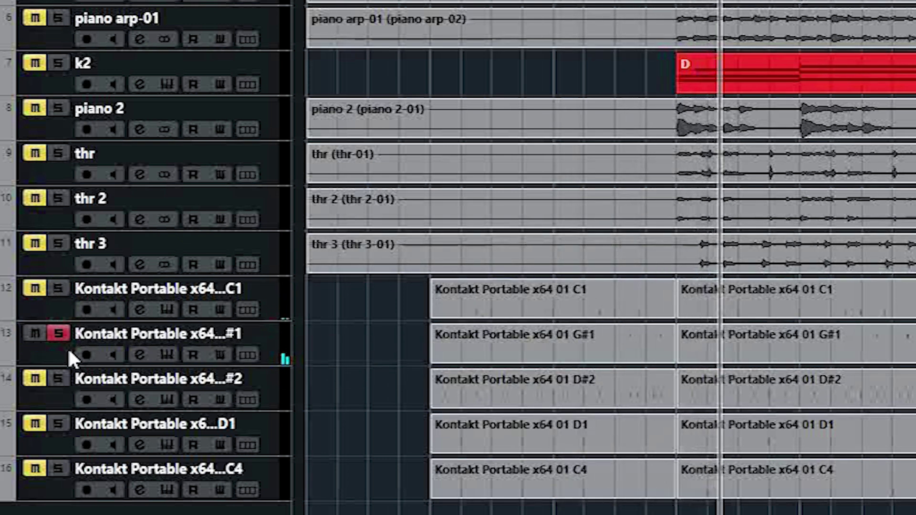
{"action": "left_click", "coordinate": [57, 333]}
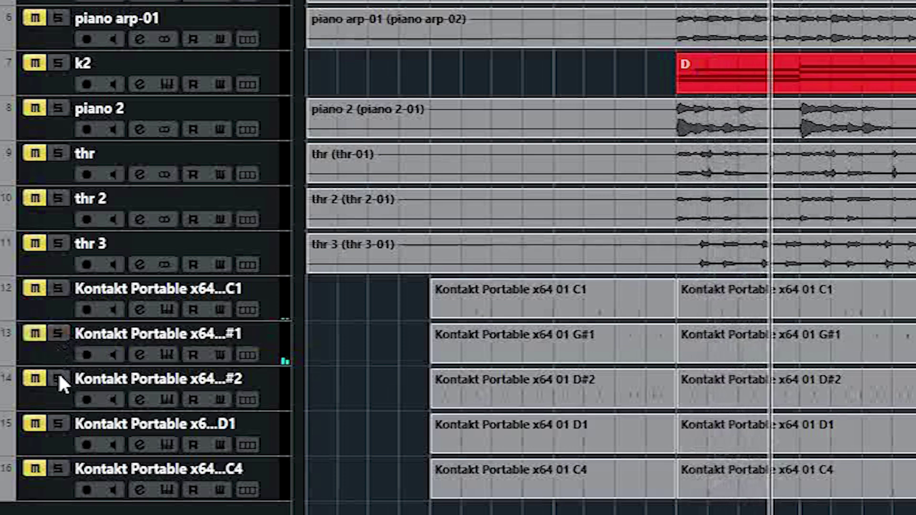
{"action": "left_click", "coordinate": [59, 378]}
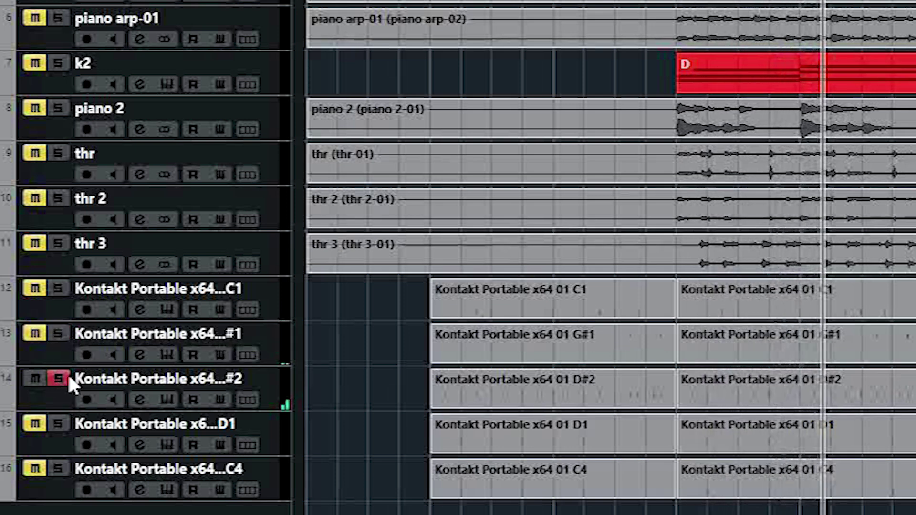
{"action": "left_click", "coordinate": [59, 377]}
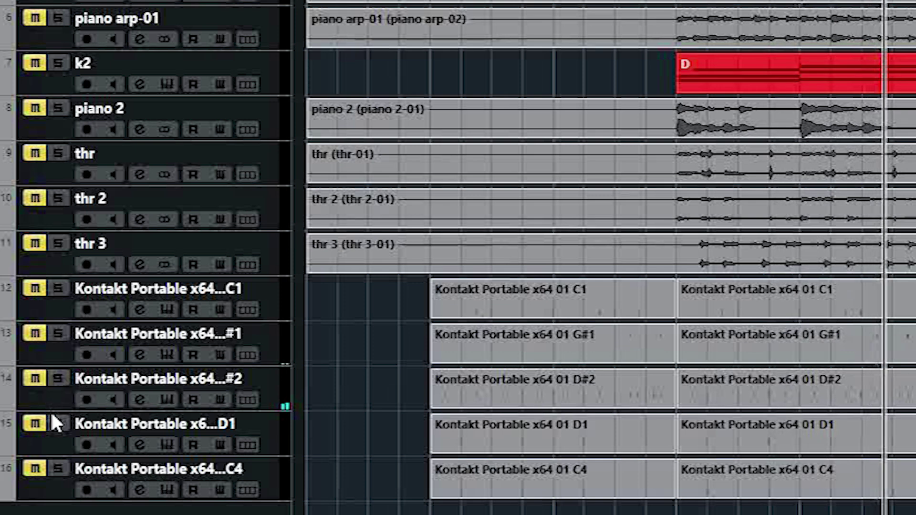
{"action": "left_click", "coordinate": [53, 421]}
{"action": "left_click", "coordinate": [53, 422]}
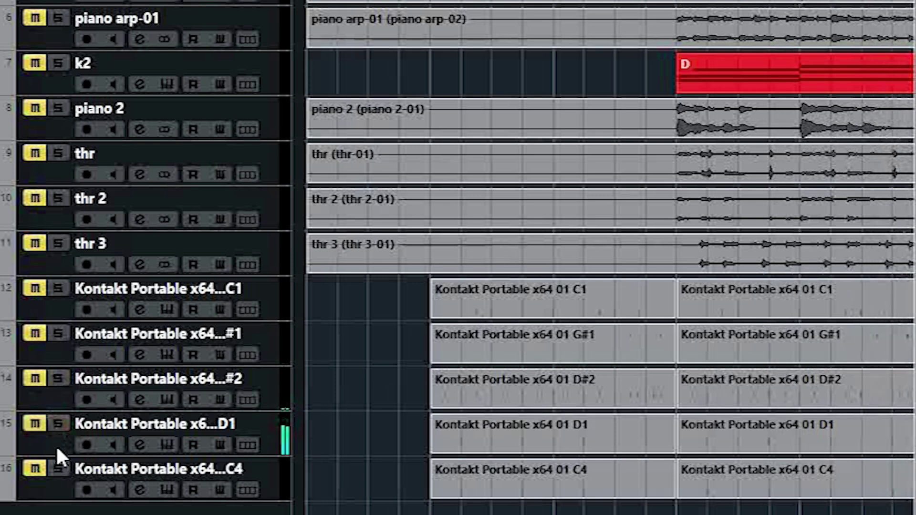
{"action": "left_click", "coordinate": [58, 469]}
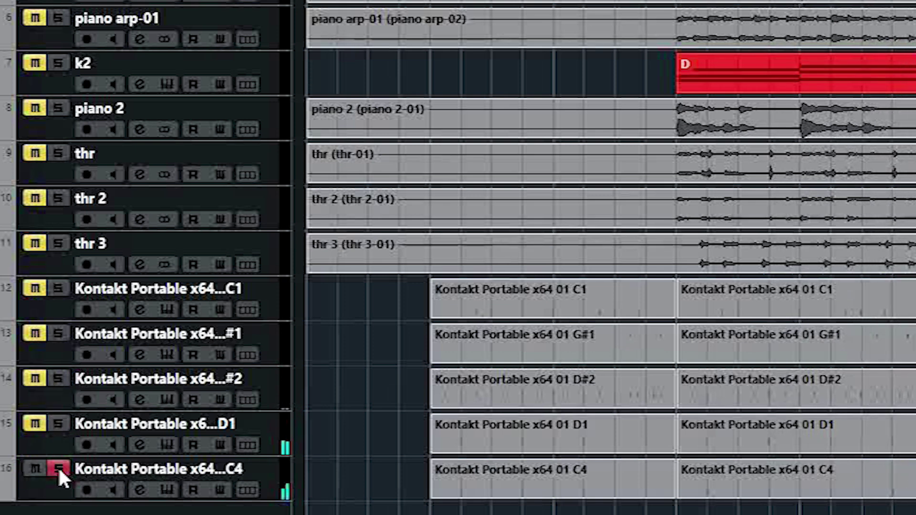
{"action": "left_click", "coordinate": [58, 468]}
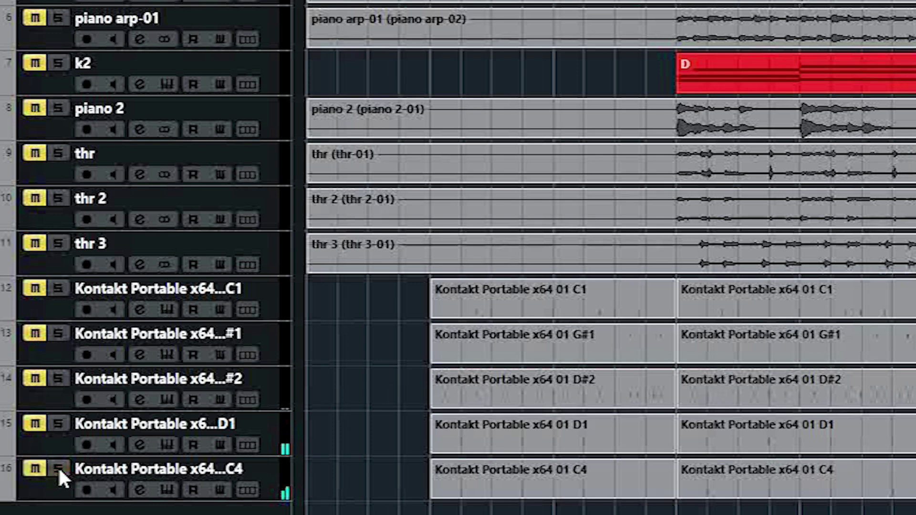
{"action": "left_click", "coordinate": [58, 289]}
{"action": "left_click", "coordinate": [58, 303]}
{"action": "left_click", "coordinate": [66, 288]}
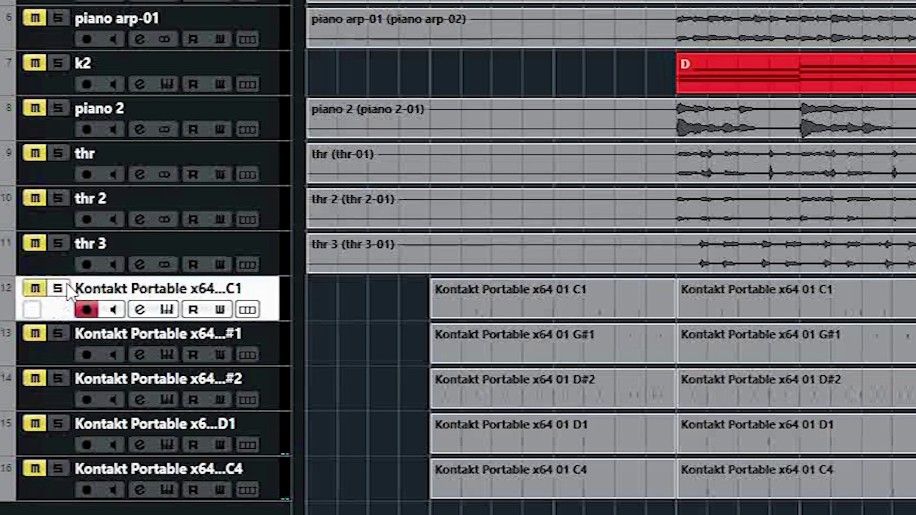
Step: Select the original Kontakt Portable x64 01 track and turn off its solo
{"action": "key", "text": "g"}
{"action": "key", "text": "g"}
{"action": "scroll", "coordinate": [319, 245], "scroll_direction": "up", "scroll_amount": 3}
{"action": "key", "text": "g"}
{"action": "key", "text": "g"}
{"action": "scroll", "coordinate": [356, 50], "scroll_direction": "up", "scroll_amount": 2}
{"action": "key", "text": "g"}
{"action": "key", "text": "g"}
{"action": "key", "text": "g"}
{"action": "key", "text": "g"}
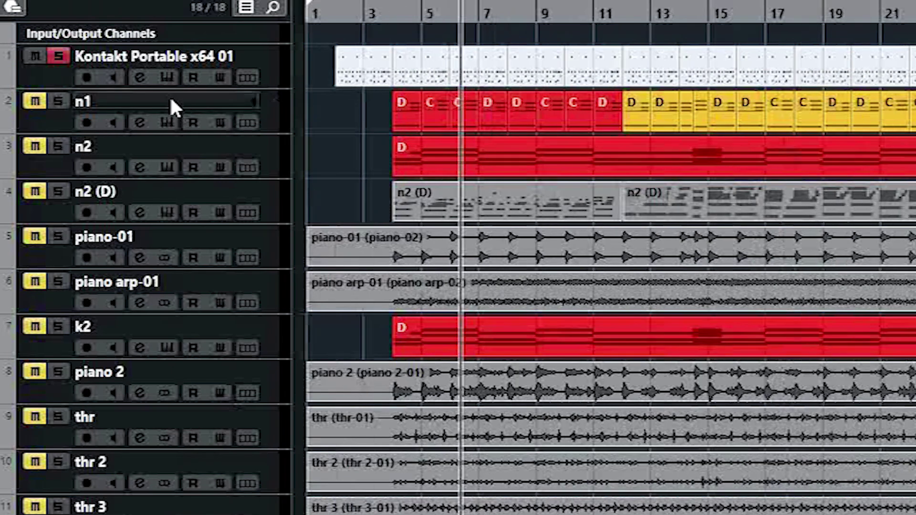
{"action": "left_click", "coordinate": [75, 83]}
{"action": "key", "text": "g"}
{"action": "scroll", "coordinate": [257, 292], "scroll_direction": "down", "scroll_amount": 4}
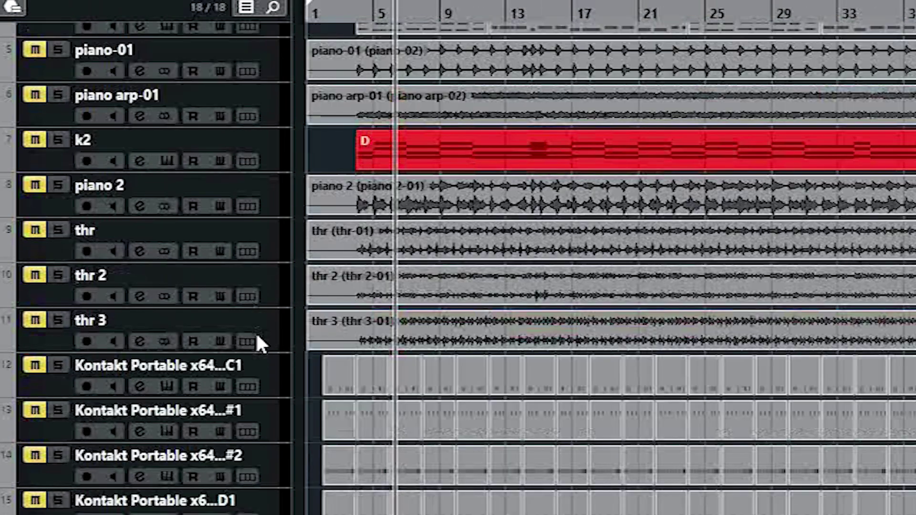
{"action": "scroll", "coordinate": [71, 191], "scroll_direction": "up", "scroll_amount": 4}
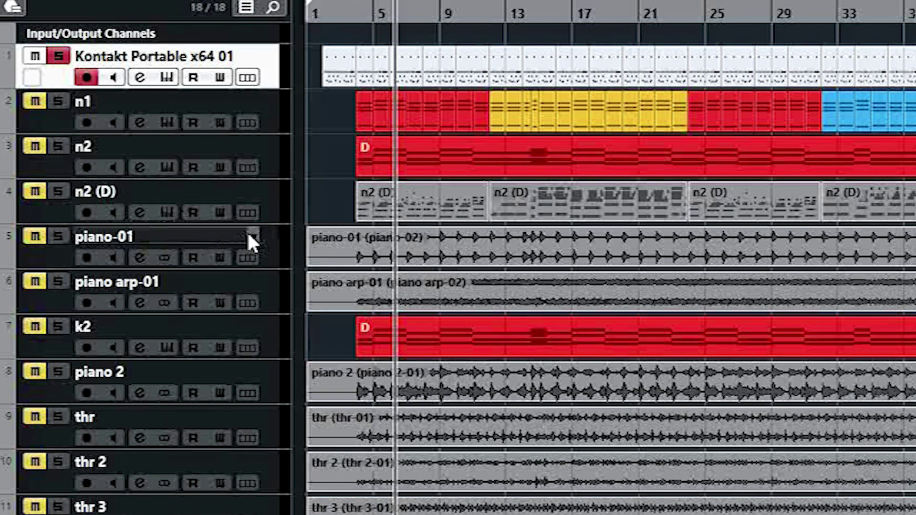
{"action": "left_click", "coordinate": [58, 57]}
{"action": "scroll", "coordinate": [372, 229], "scroll_direction": "down", "scroll_amount": 4}
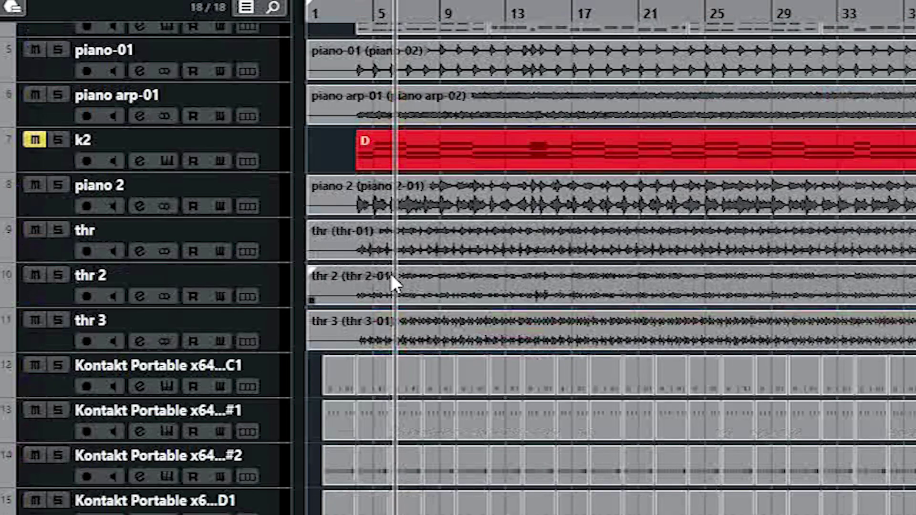
Step: Set the playback position just before bar 2 and play the separated C1 track in solo
{"action": "key", "text": "h"}
{"action": "key", "text": "h"}
{"action": "key", "text": "h"}
{"action": "key", "text": "h"}
{"action": "key", "text": "h"}
{"action": "key", "text": "h"}
{"action": "key", "text": "h"}
{"action": "key", "text": "h"}
{"action": "key", "text": "h"}
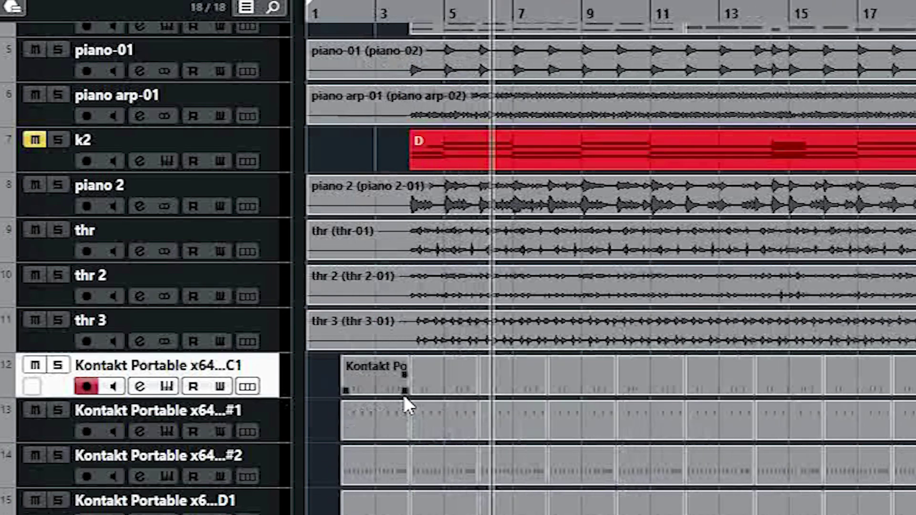
{"action": "left_click_drag", "start_coordinate": [332, 12], "coordinate": [324, 24]}
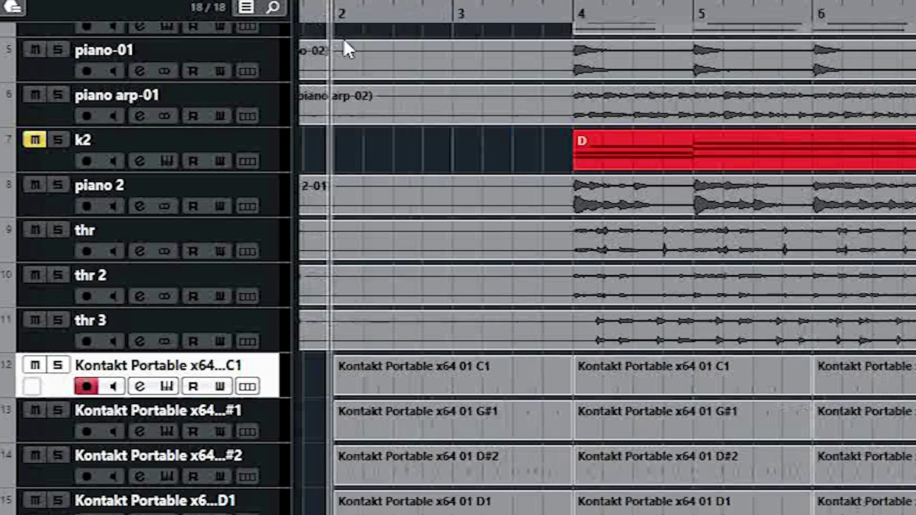
{"action": "key", "text": "h"}
{"action": "left_click", "coordinate": [57, 366]}
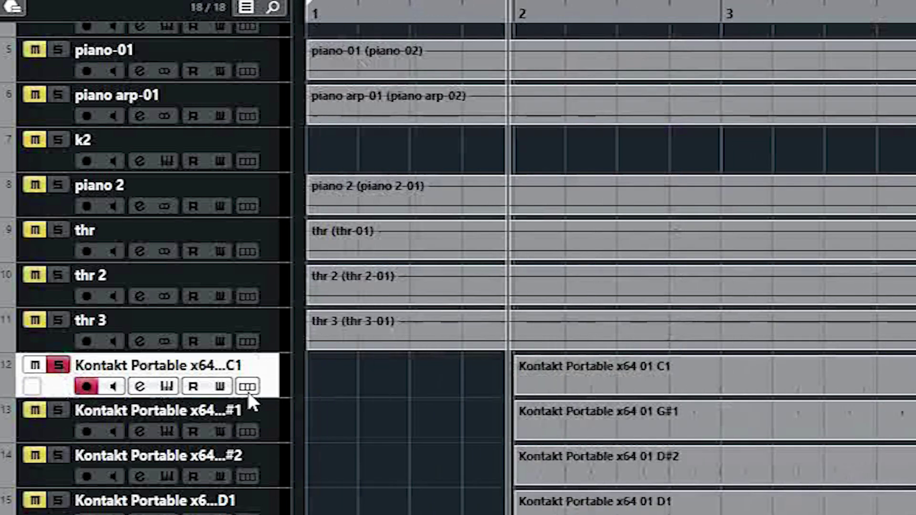
{"action": "key", "text": "g"}
{"action": "key", "text": "g"}
{"action": "key", "text": "g"}
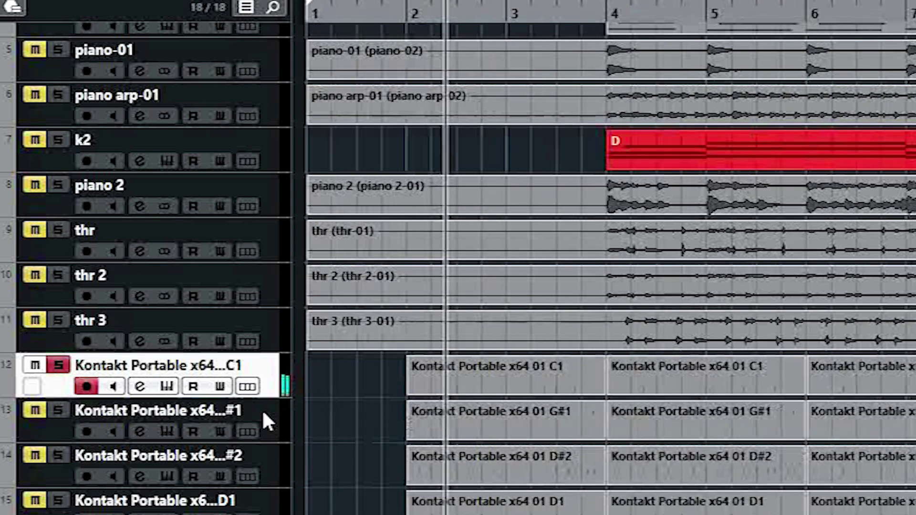
Step: Check the C1 track's equalizer and channel strip in its channel settings, and close the window
{"action": "left_click", "coordinate": [139, 387]}
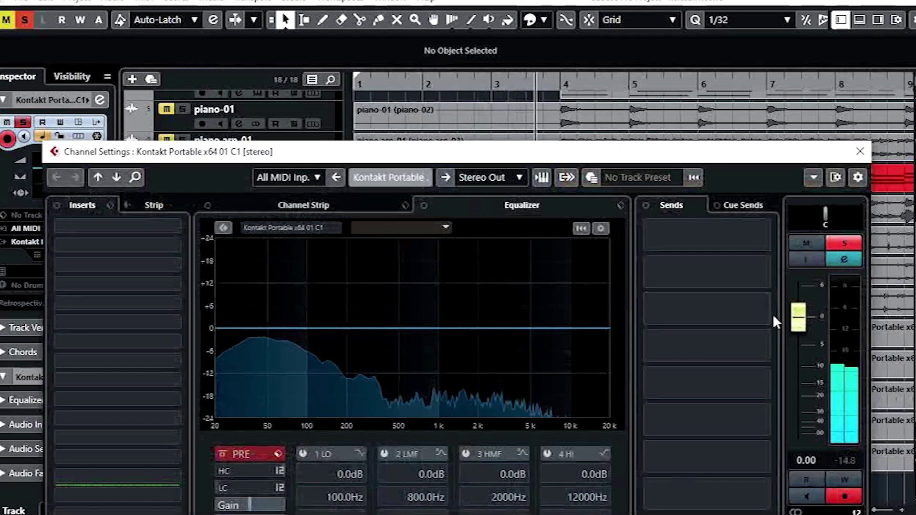
{"action": "left_click", "coordinate": [347, 202]}
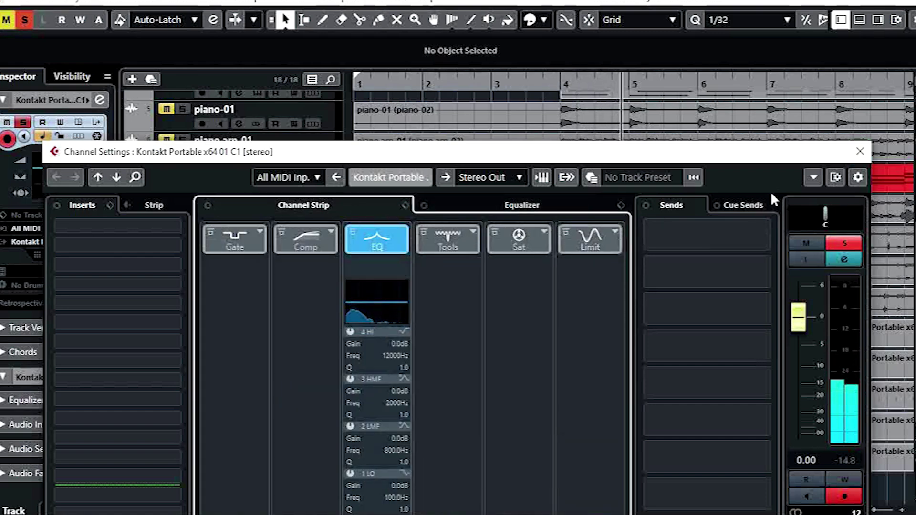
{"action": "left_click", "coordinate": [860, 153]}
Step: Turn off solo on the C1 track, briefly audition the G#1 track in solo, and stop playback
{"action": "key", "text": "g"}
{"action": "key", "text": "g"}
{"action": "key", "text": "g"}
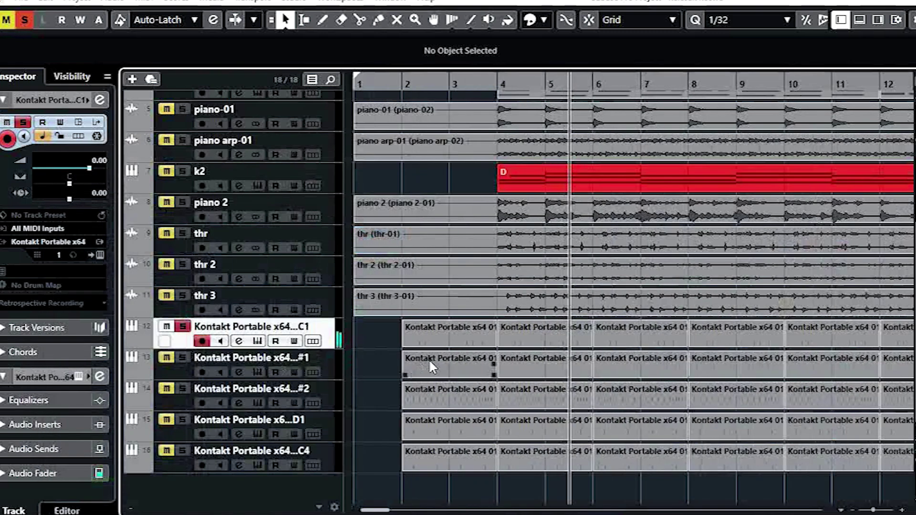
{"action": "left_click", "coordinate": [182, 326]}
{"action": "left_click", "coordinate": [182, 357]}
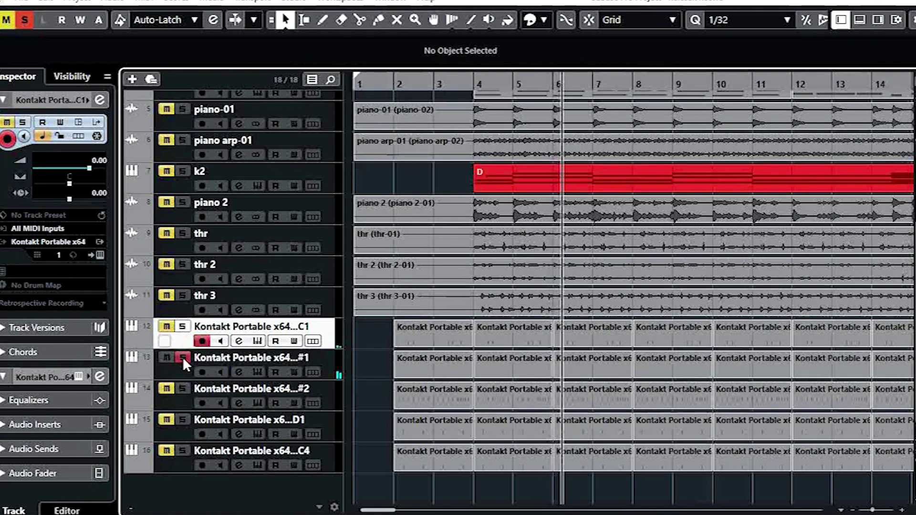
{"action": "left_click", "coordinate": [182, 357]}
{"action": "scroll", "coordinate": [183, 472], "scroll_direction": "up", "scroll_amount": 4}
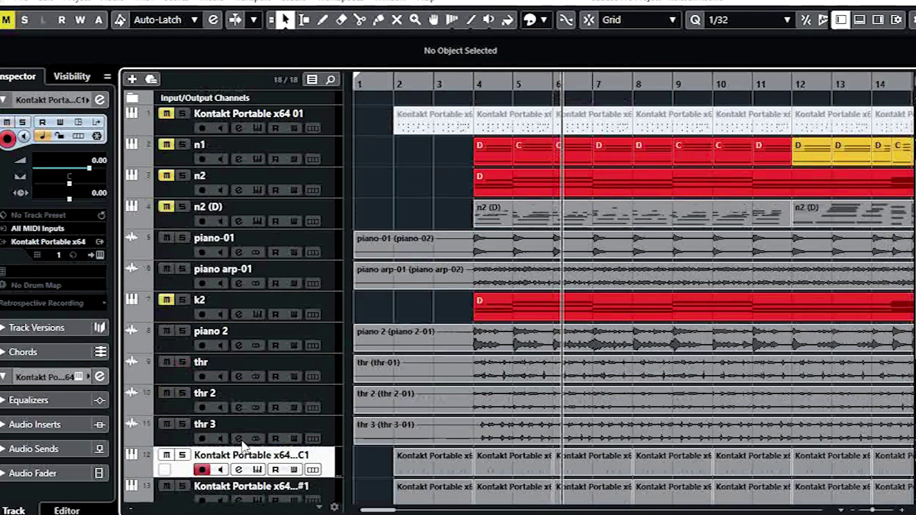
{"action": "key", "text": "space"}
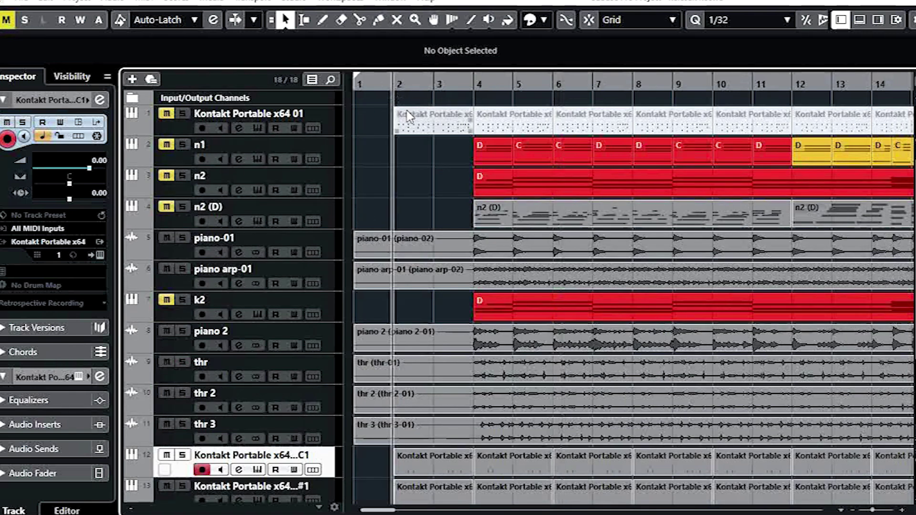
Step: Solo the original Kontakt Portable x64 01 track, view its channel settings, and close them
{"action": "left_click", "coordinate": [182, 113]}
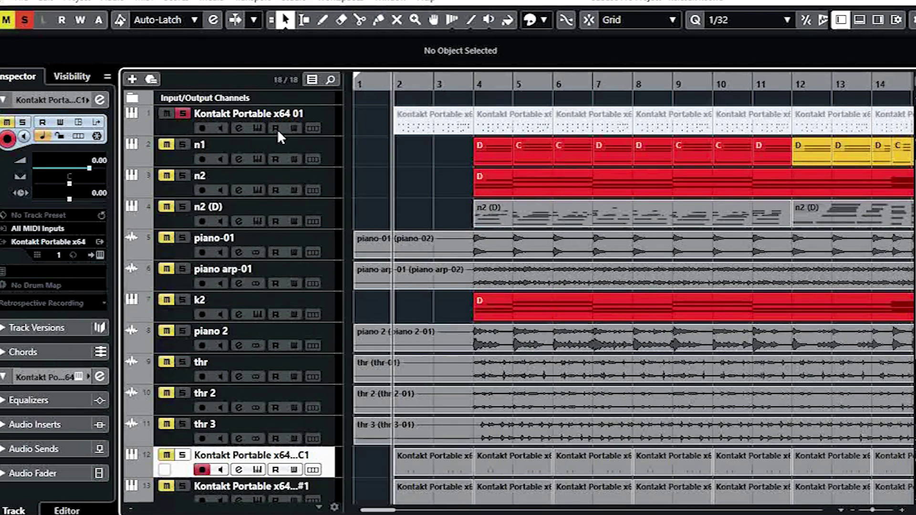
{"action": "left_click", "coordinate": [237, 128]}
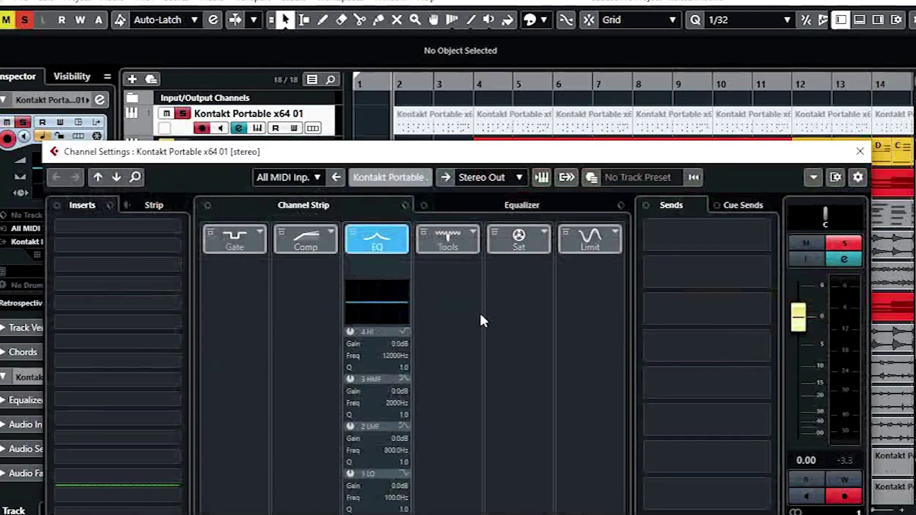
{"action": "left_click", "coordinate": [860, 152]}
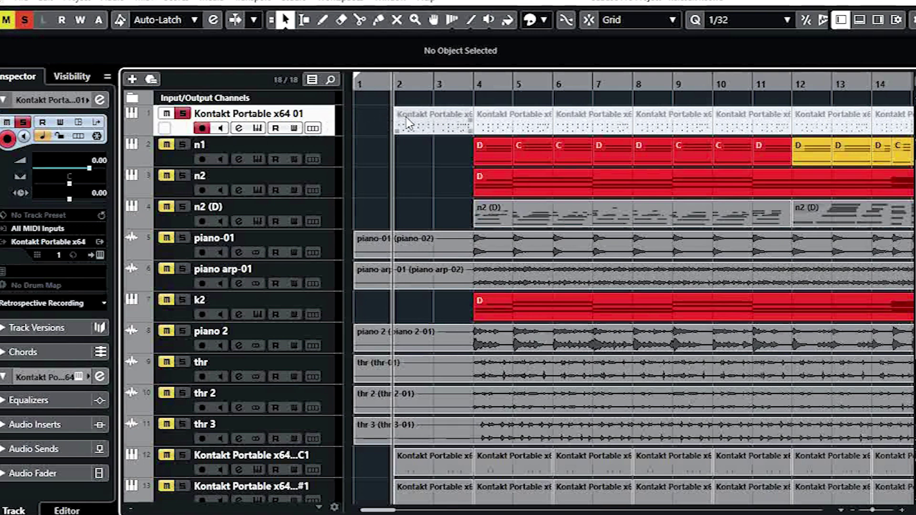
Step: Inspect the Kontakt instrument and library list of the C1 track, close it, and open the G#1 track's instrument
{"action": "scroll", "coordinate": [454, 294], "scroll_direction": "down", "scroll_amount": 4}
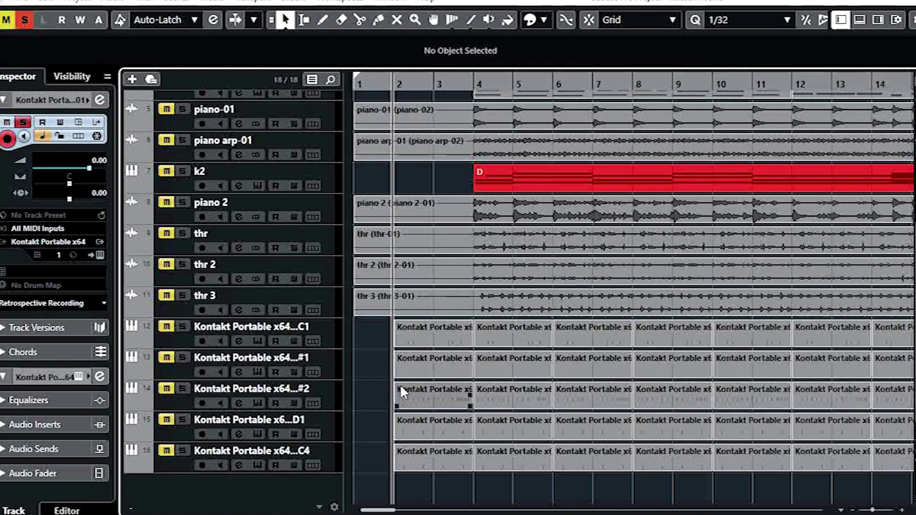
{"action": "left_click", "coordinate": [228, 347]}
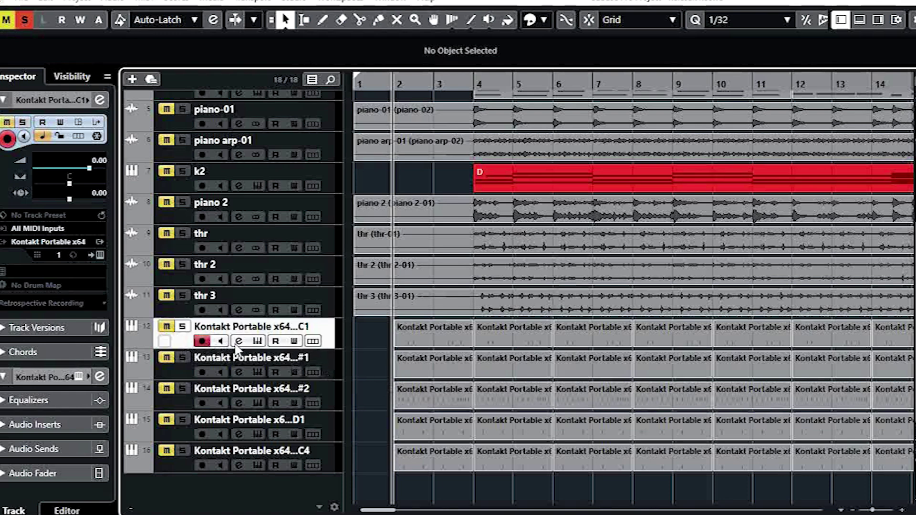
{"action": "left_click", "coordinate": [257, 342]}
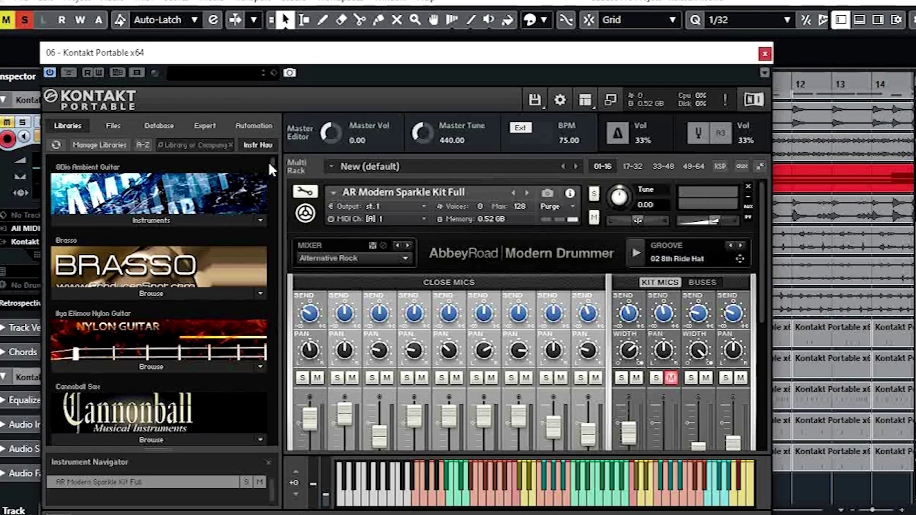
{"action": "left_click_drag", "start_coordinate": [270, 168], "coordinate": [270, 217]}
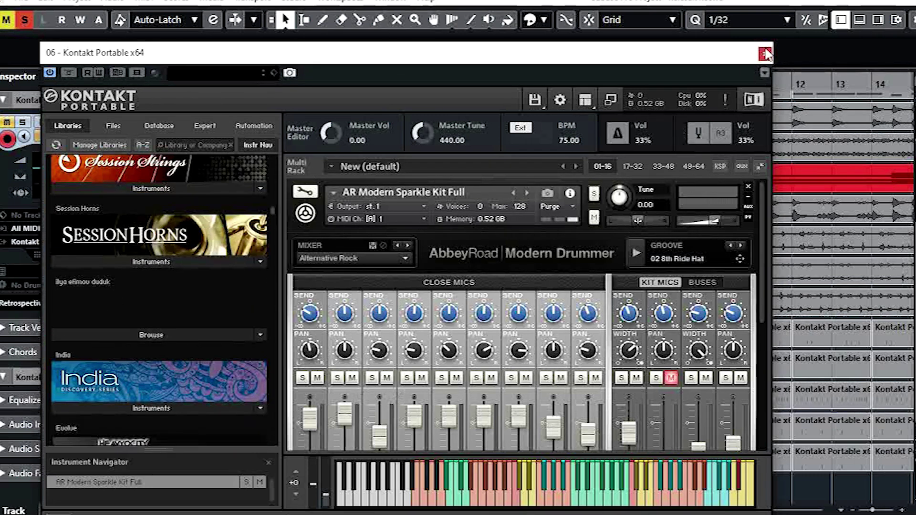
{"action": "left_click", "coordinate": [765, 54]}
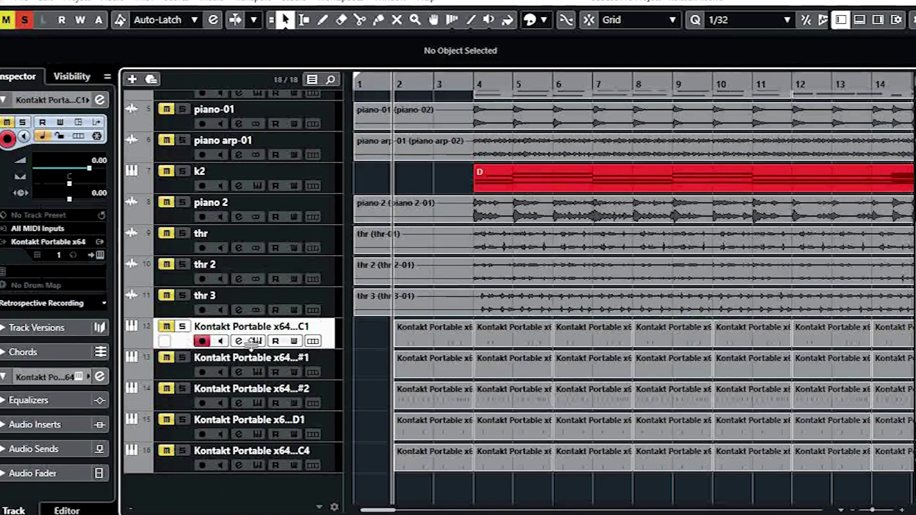
{"action": "left_click", "coordinate": [257, 373]}
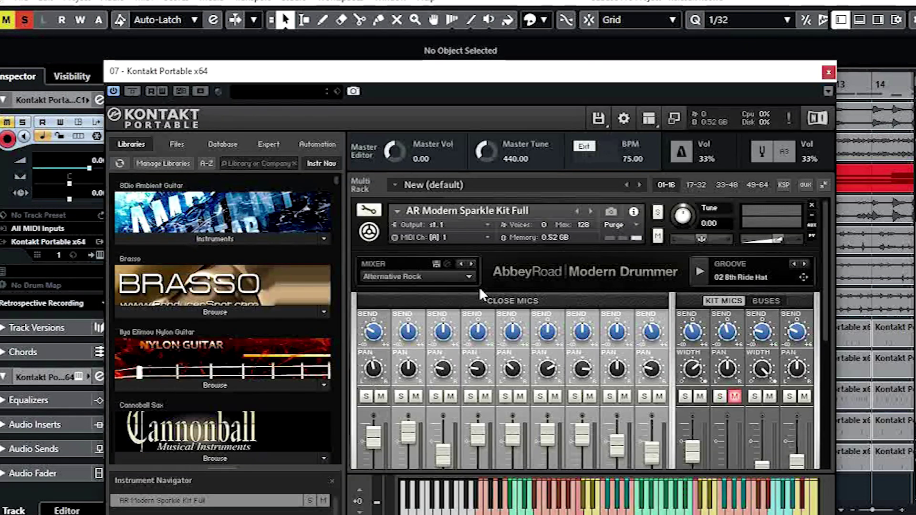
Step: Close the Kontakt instrument window, place the cursor near the project start, and look over the arrangement from the original track to the split tracks
{"action": "left_click", "coordinate": [829, 72]}
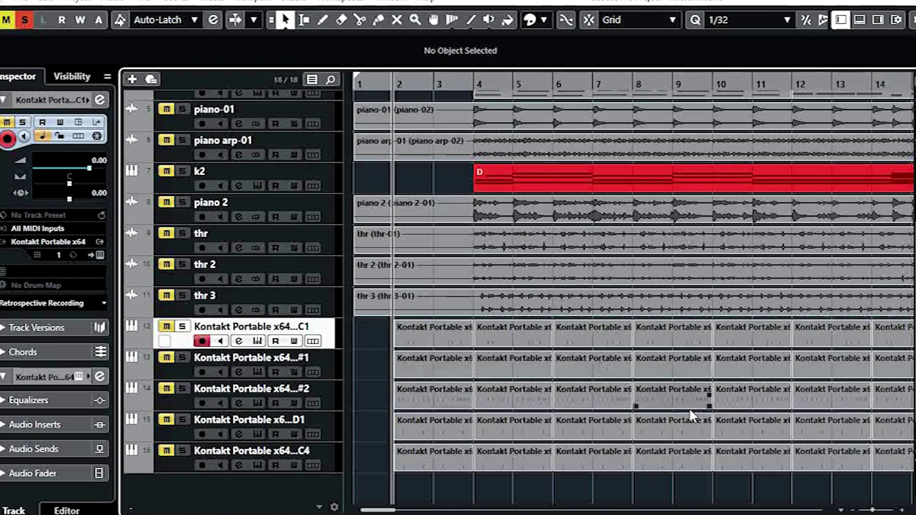
{"action": "key", "text": "g"}
{"action": "key", "text": "g"}
{"action": "key", "text": "g"}
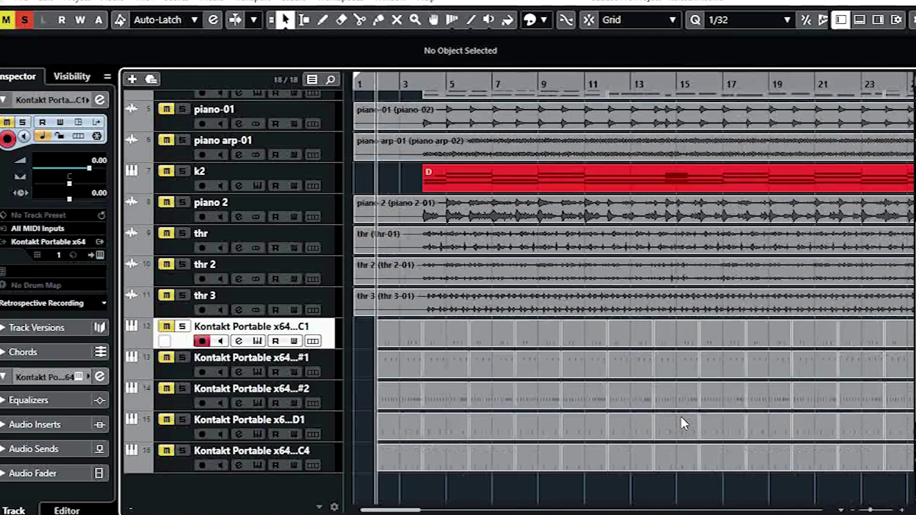
{"action": "key", "text": "g"}
{"action": "key", "text": "g"}
{"action": "key", "text": "g"}
{"action": "key", "text": "g"}
{"action": "key", "text": "g"}
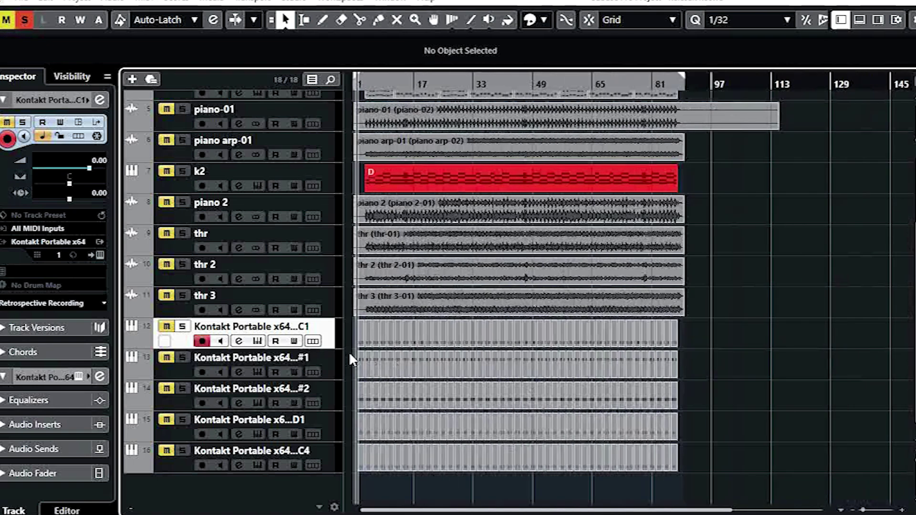
{"action": "key", "text": "h"}
{"action": "key", "text": "h"}
{"action": "key", "text": "h"}
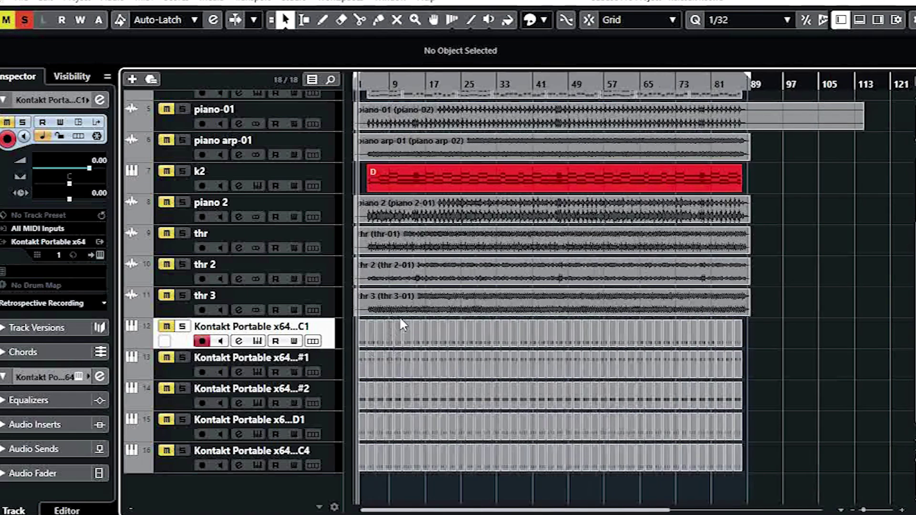
{"action": "scroll", "coordinate": [406, 233], "scroll_direction": "up", "scroll_amount": 4}
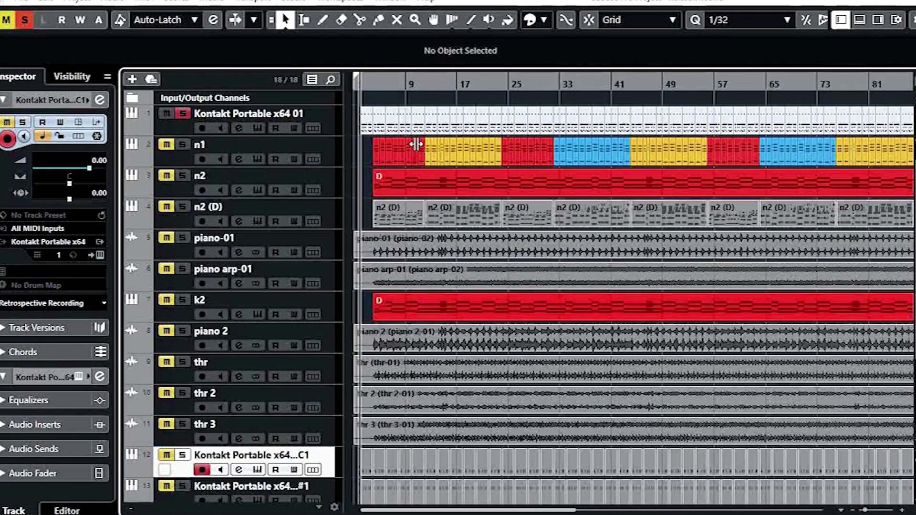
{"action": "key", "text": "g"}
{"action": "left_click", "coordinate": [365, 85]}
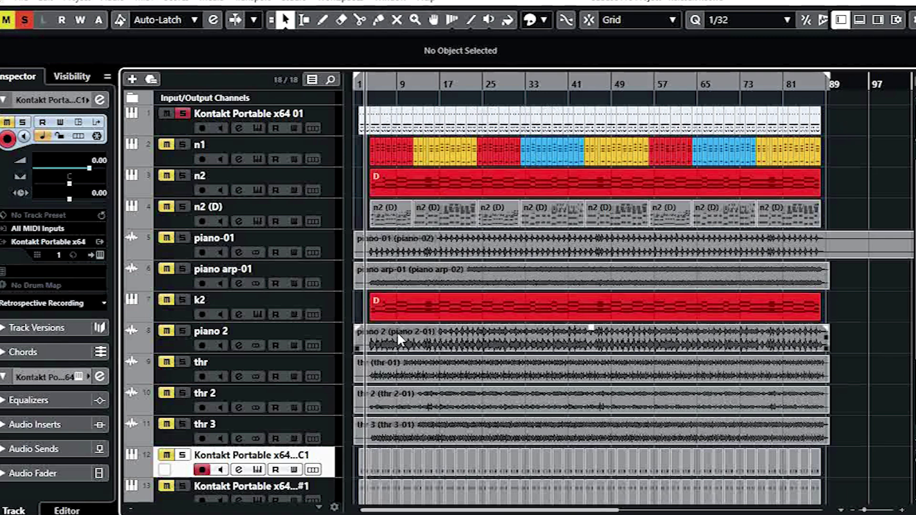
{"action": "scroll", "coordinate": [401, 340], "scroll_direction": "down", "scroll_amount": 3}
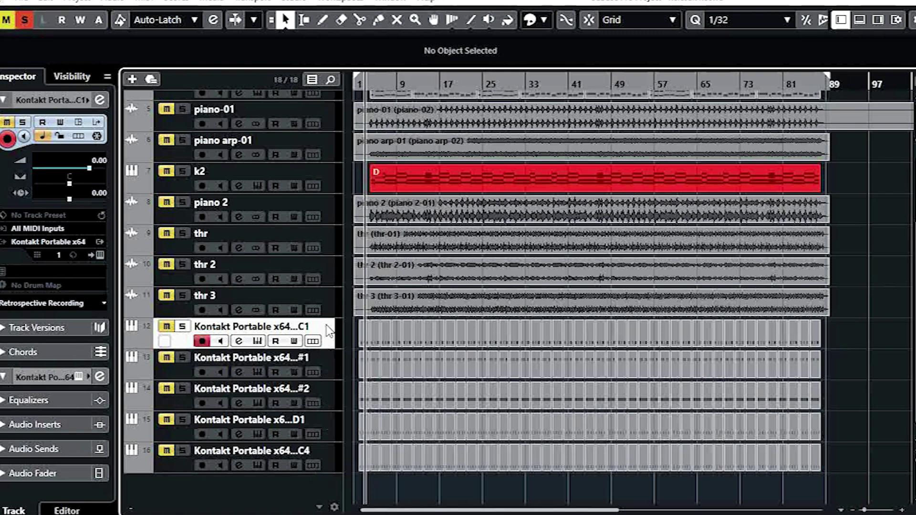
Step: Solo the C1 track briefly, and switch the solo over to the G#1 track
{"action": "left_click", "coordinate": [186, 328]}
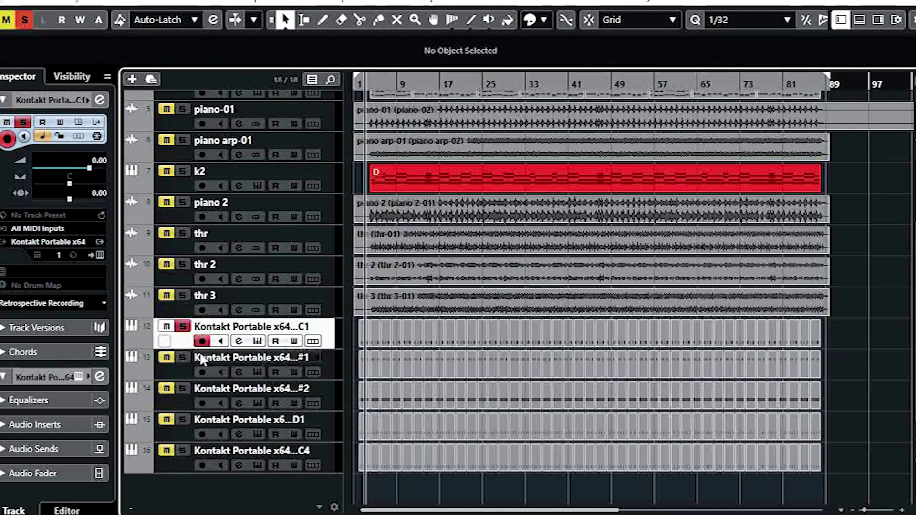
{"action": "left_click", "coordinate": [182, 327]}
{"action": "left_click", "coordinate": [183, 358]}
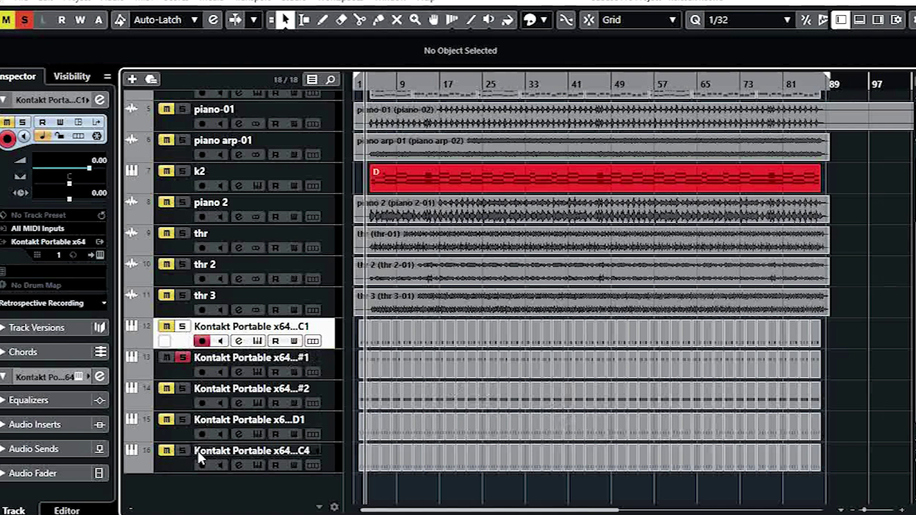
Step: Select the audio events on the piano 2, thr, thr 2 and thr 3 tracks one after another
{"action": "scroll", "coordinate": [421, 311], "scroll_direction": "up", "scroll_amount": 3}
{"action": "left_click", "coordinate": [434, 291]}
{"action": "left_click", "coordinate": [434, 322]}
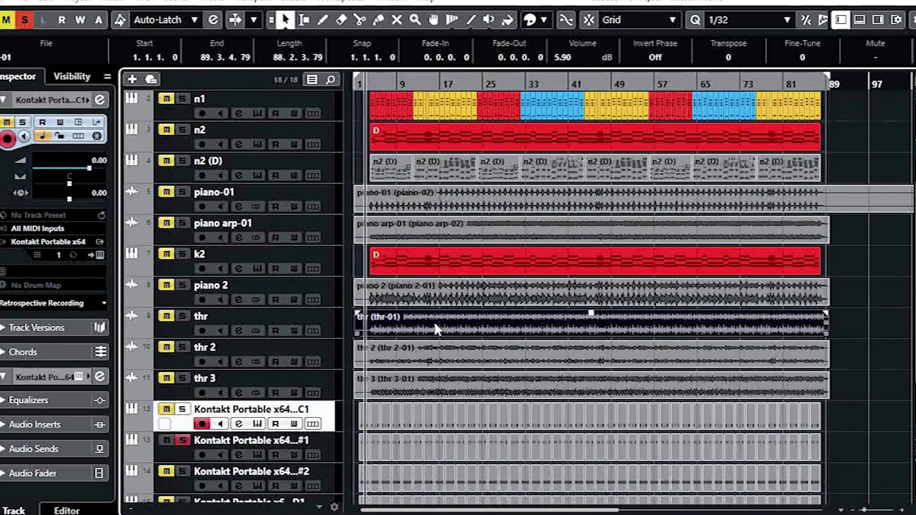
{"action": "left_click", "coordinate": [436, 347]}
{"action": "left_click", "coordinate": [435, 375]}
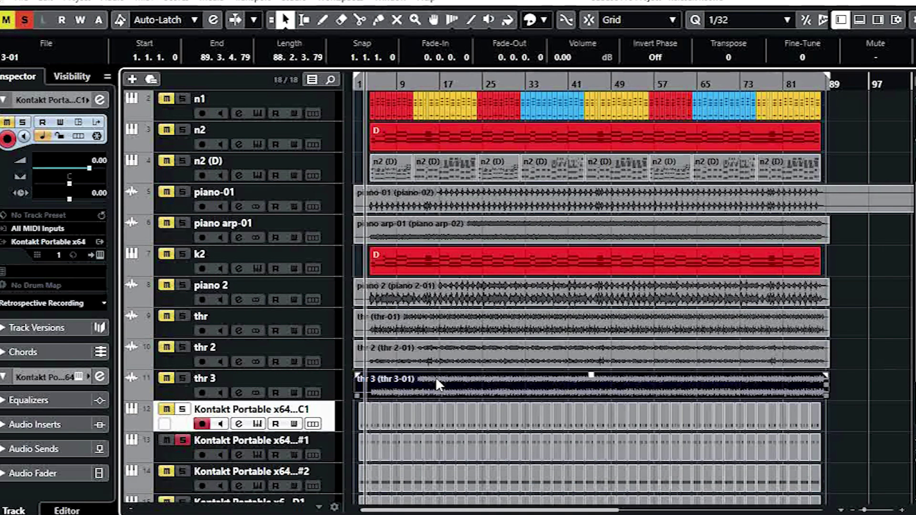
Step: Select all five split Kontakt tracks, from C1 to C4, and hide them from the track list
{"action": "scroll", "coordinate": [435, 376], "scroll_direction": "down", "scroll_amount": 3}
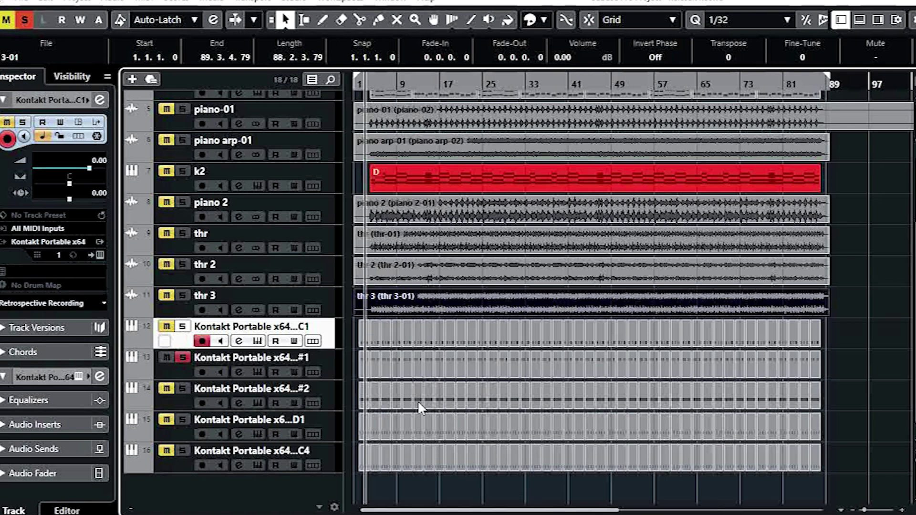
{"action": "left_click", "coordinate": [327, 363], "text": "shift"}
{"action": "left_click", "coordinate": [323, 394], "text": "shift"}
{"action": "left_click", "coordinate": [325, 419], "text": "shift"}
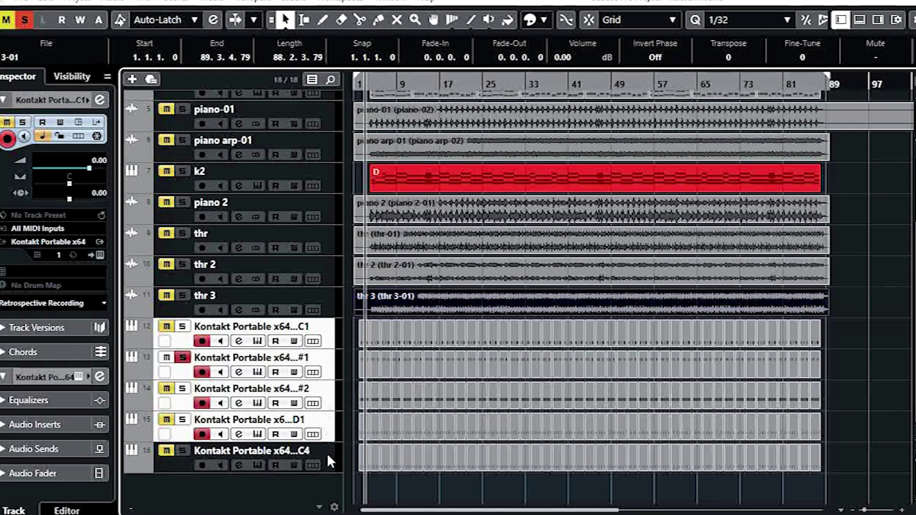
{"action": "left_click", "coordinate": [328, 456], "text": "shift"}
{"action": "right_click", "coordinate": [327, 457]}
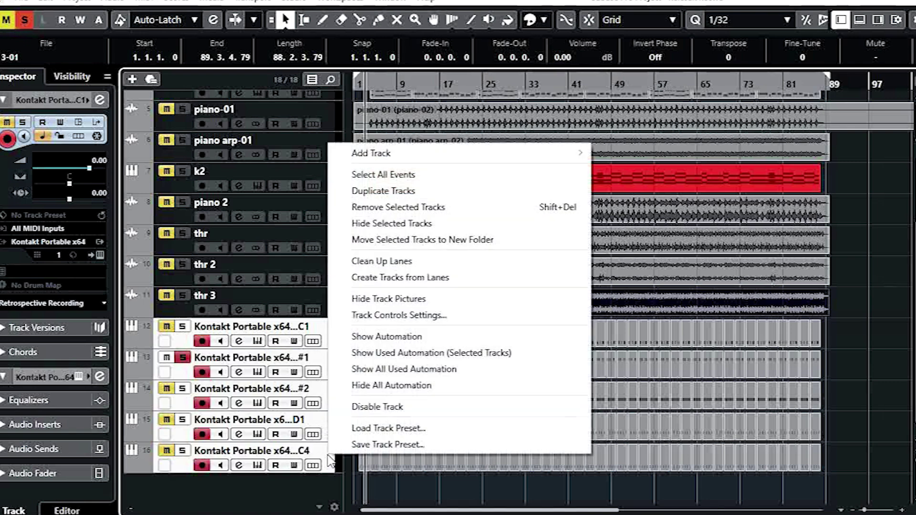
{"action": "left_click", "coordinate": [359, 223]}
Step: Unmute all MIDI parts on the Kontakt Portable x64 01 track with the Mute tool, and return to the selection tool
{"action": "left_click", "coordinate": [330, 123]}
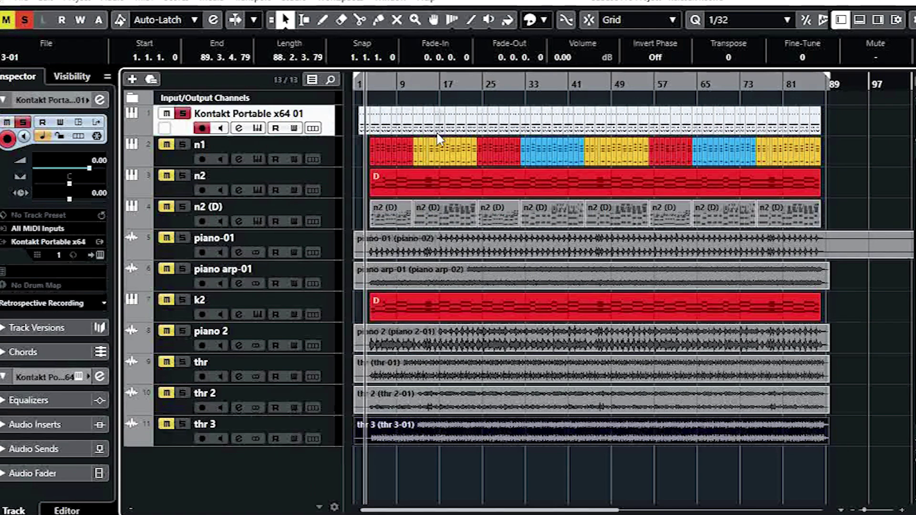
{"action": "key", "text": "g"}
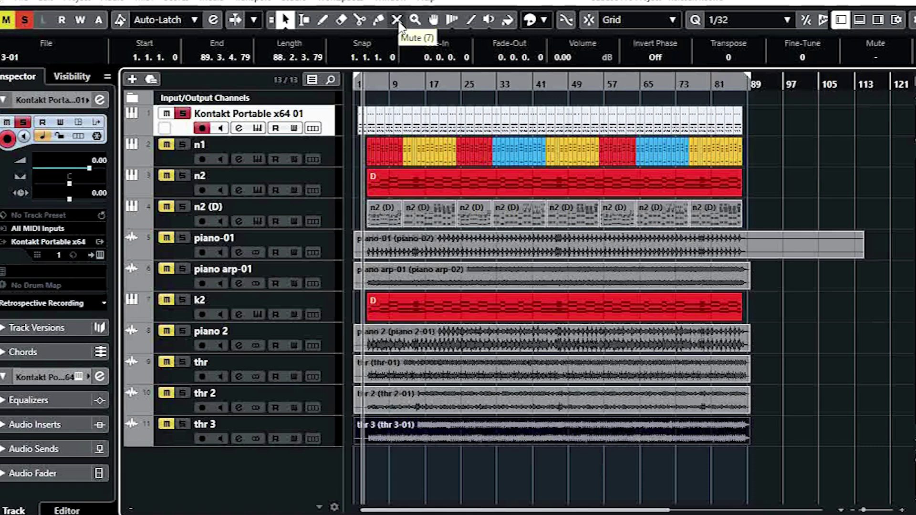
{"action": "left_click", "coordinate": [399, 22]}
{"action": "left_click_drag", "start_coordinate": [765, 123], "coordinate": [356, 127]}
{"action": "key", "text": "h"}
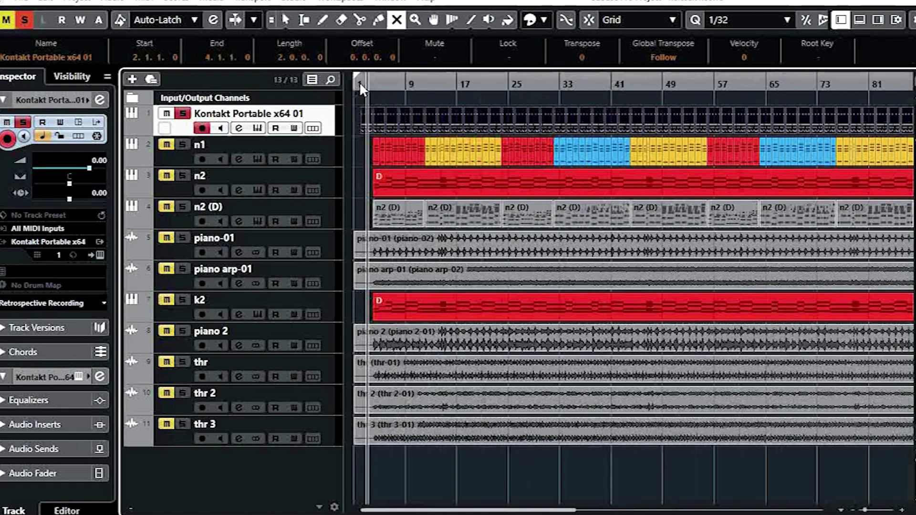
{"action": "key", "text": "h"}
{"action": "key", "text": "h"}
{"action": "key", "text": "1"}
Step: Play the Kontakt Portable x64 01 drum track from about bar 2, and turn off its solo
{"action": "left_click", "coordinate": [380, 84]}
{"action": "key", "text": "space"}
{"action": "left_click", "coordinate": [370, 127]}
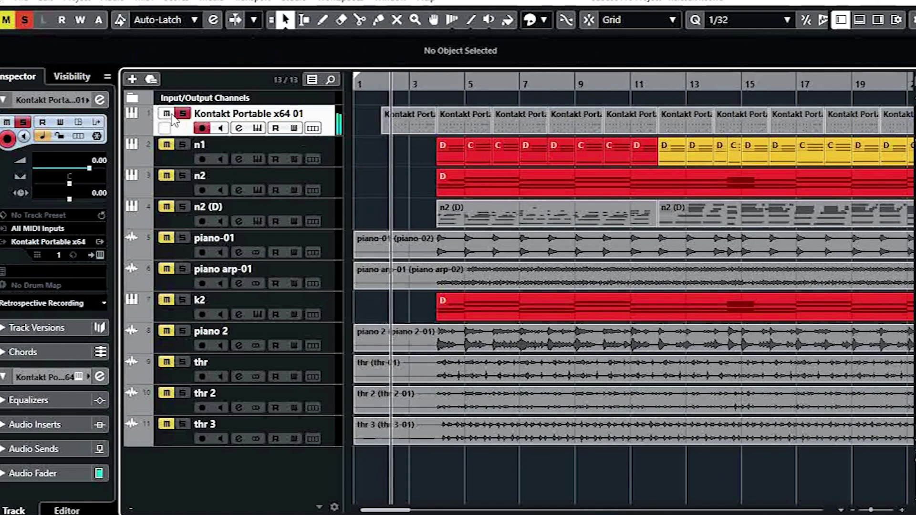
{"action": "key", "text": "g"}
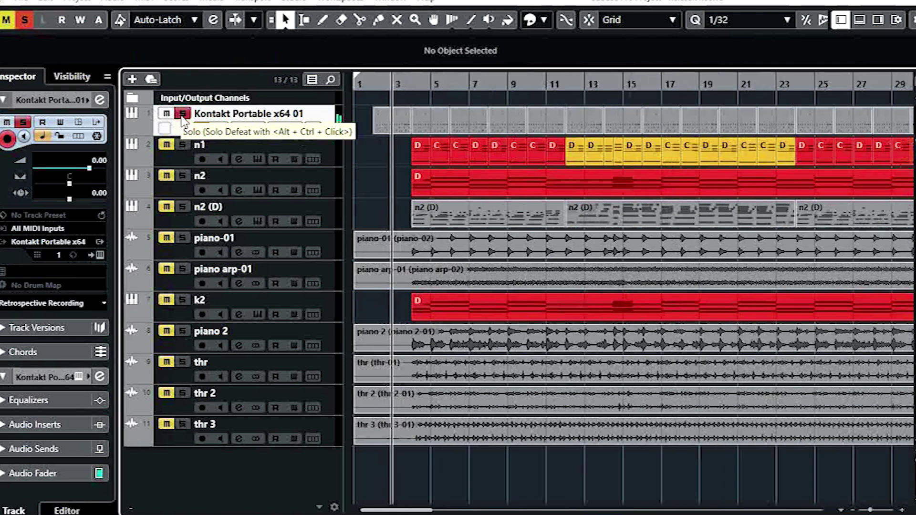
{"action": "left_click", "coordinate": [183, 113]}
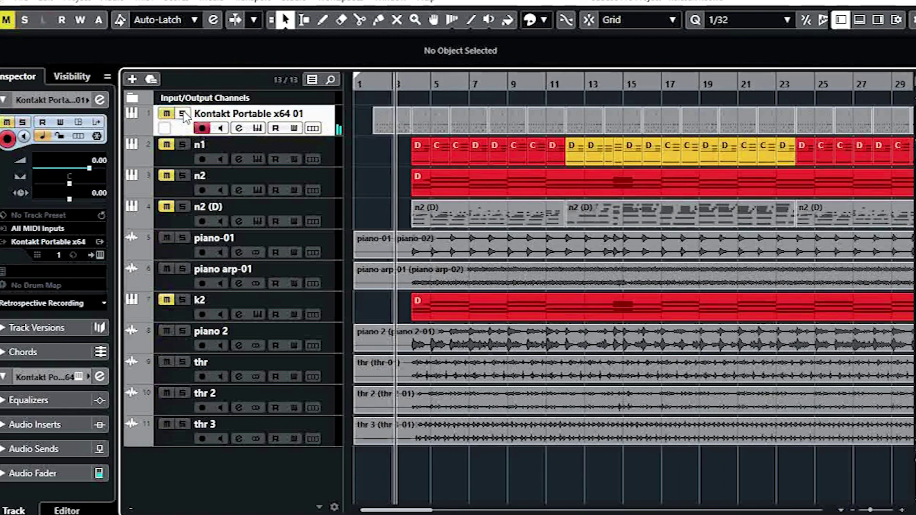
Step: Reposition the cursor at about bar 3 and play the arrangement without any track soloed
{"action": "left_click_drag", "start_coordinate": [401, 126], "coordinate": [449, 136]}
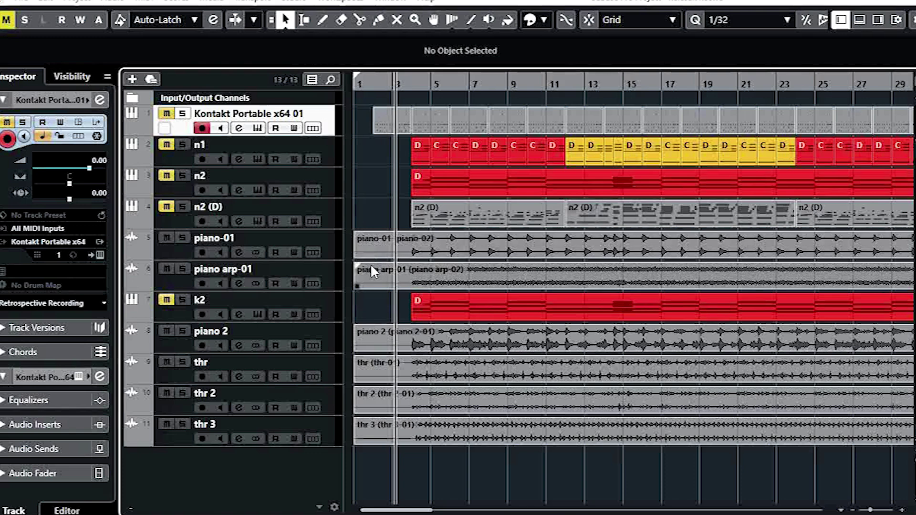
{"action": "left_click_drag", "start_coordinate": [401, 84], "coordinate": [400, 91]}
{"action": "key", "text": "space"}
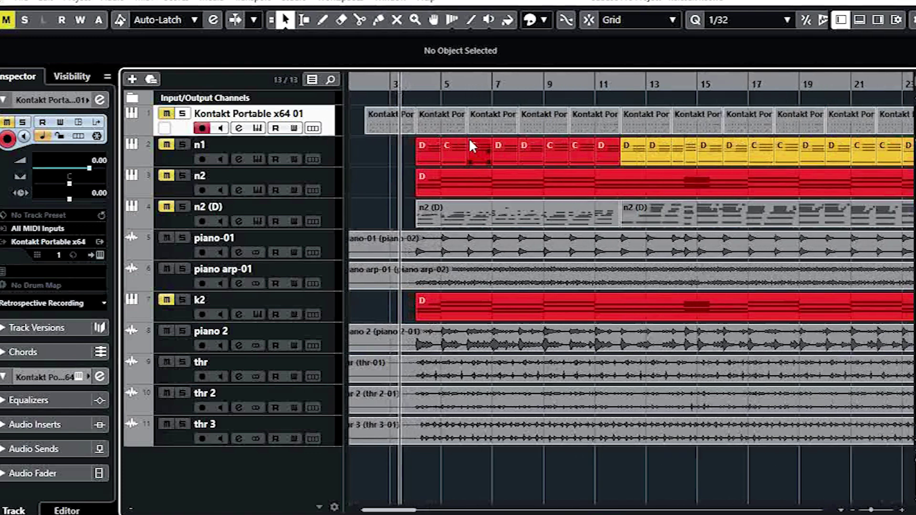
{"action": "key", "text": "h"}
{"action": "key", "text": "h"}
{"action": "key", "text": "g"}
{"action": "key", "text": "h"}
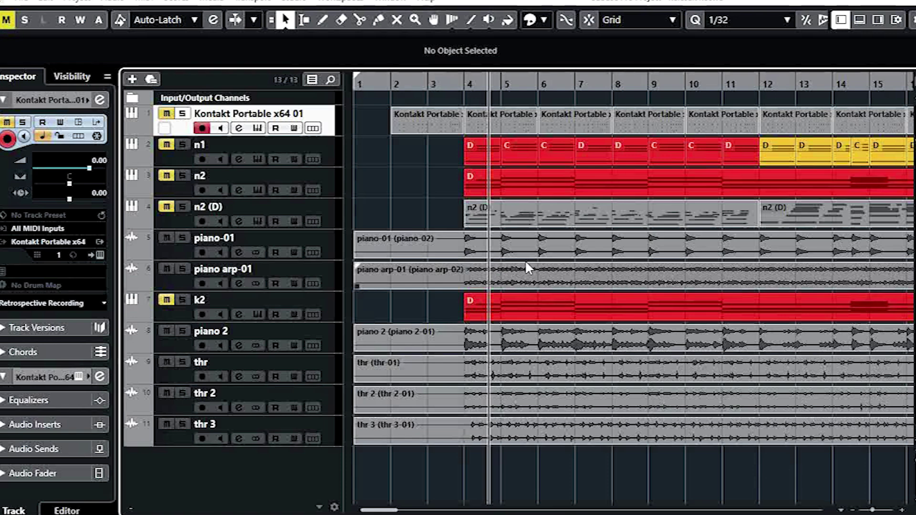
Step: Solo the n2 (D) track and delete all of its MIDI parts
{"action": "key", "text": "g"}
{"action": "key", "text": "g"}
{"action": "key", "text": "g"}
{"action": "key", "text": "g"}
{"action": "key", "text": "g"}
{"action": "key", "text": "g"}
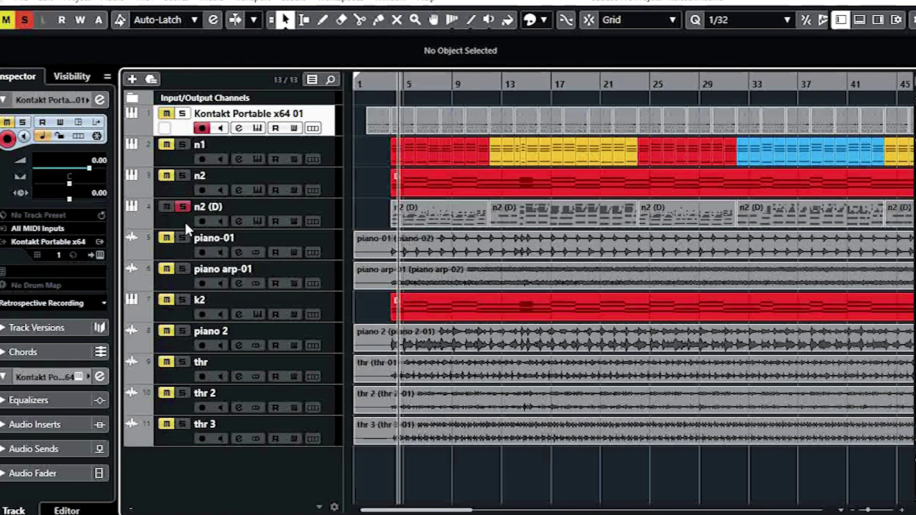
{"action": "left_click", "coordinate": [186, 223]}
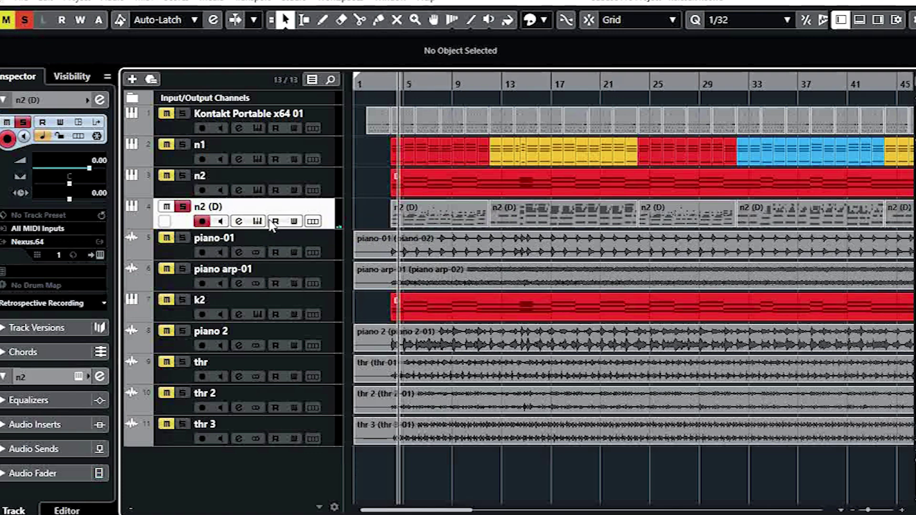
{"action": "key", "text": "g"}
{"action": "key", "text": "g"}
{"action": "key", "text": "g"}
{"action": "key", "text": "g"}
{"action": "key", "text": "g"}
{"action": "key", "text": "g"}
{"action": "left_click_drag", "start_coordinate": [674, 210], "coordinate": [360, 222]}
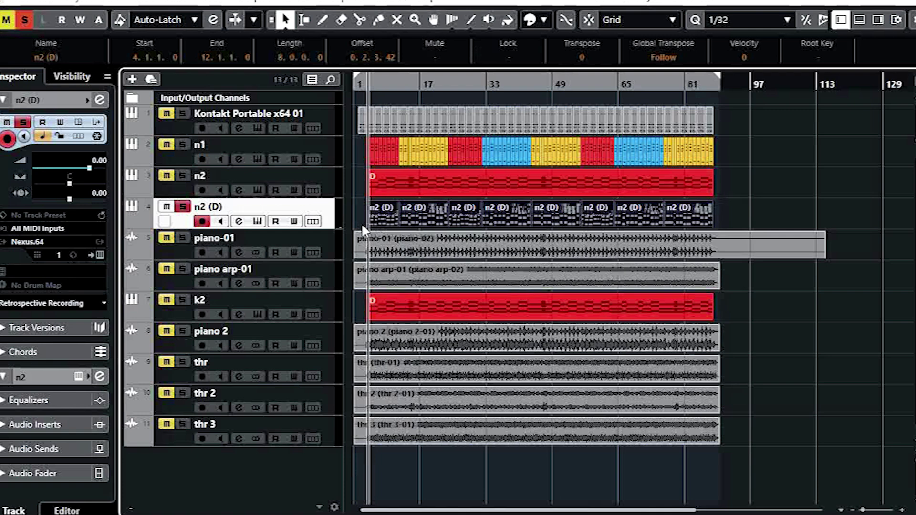
{"action": "key", "text": "Delete"}
{"action": "key", "text": "h"}
{"action": "key", "text": "h"}
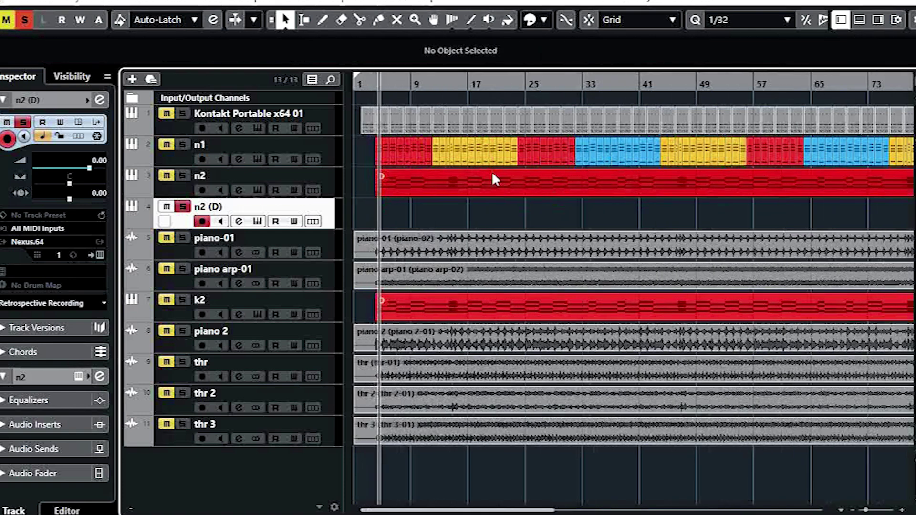
Step: Load the PN Piano Crushed preset from the Piano category in the n2 (D) track's Nexus instrument, and close its window
{"action": "left_click", "coordinate": [258, 222]}
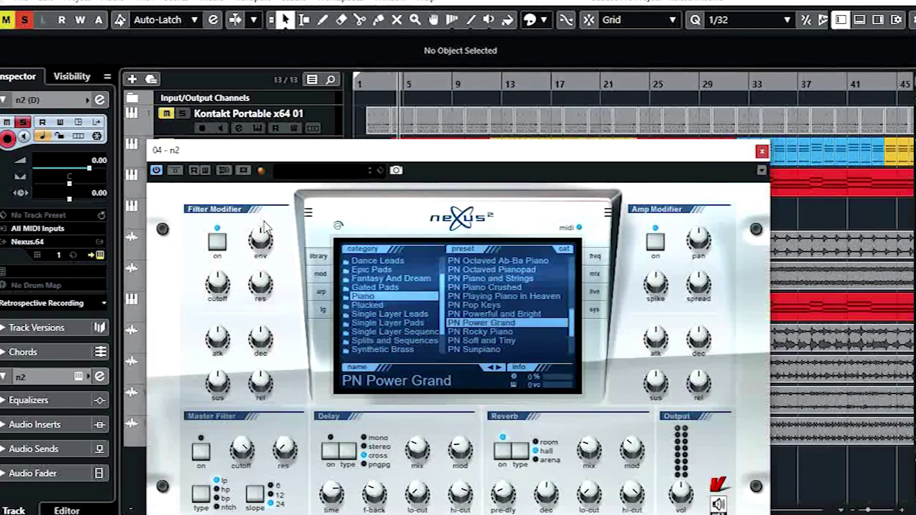
{"action": "left_click", "coordinate": [384, 333]}
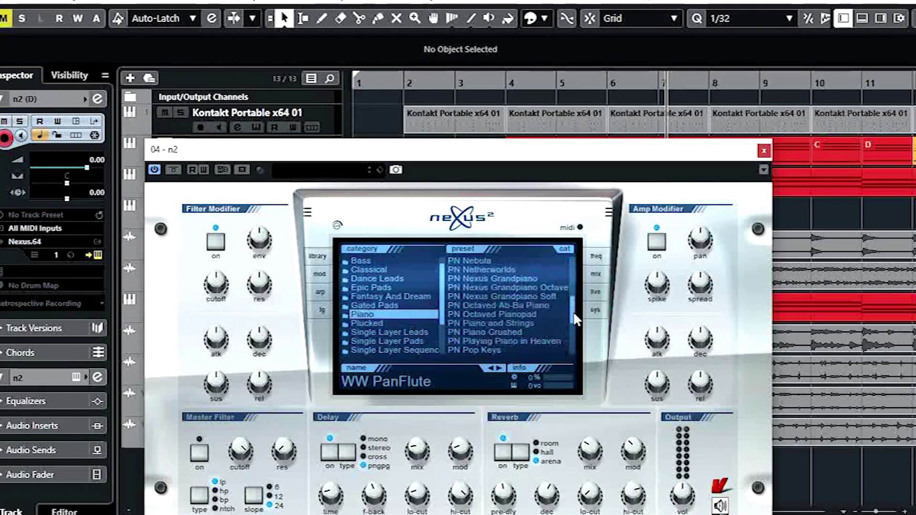
{"action": "left_click", "coordinate": [493, 333]}
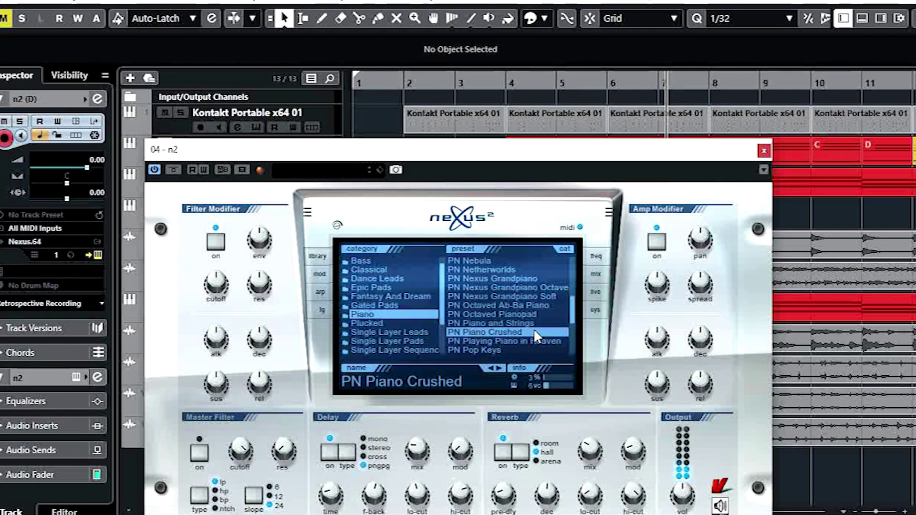
{"action": "left_click", "coordinate": [764, 151]}
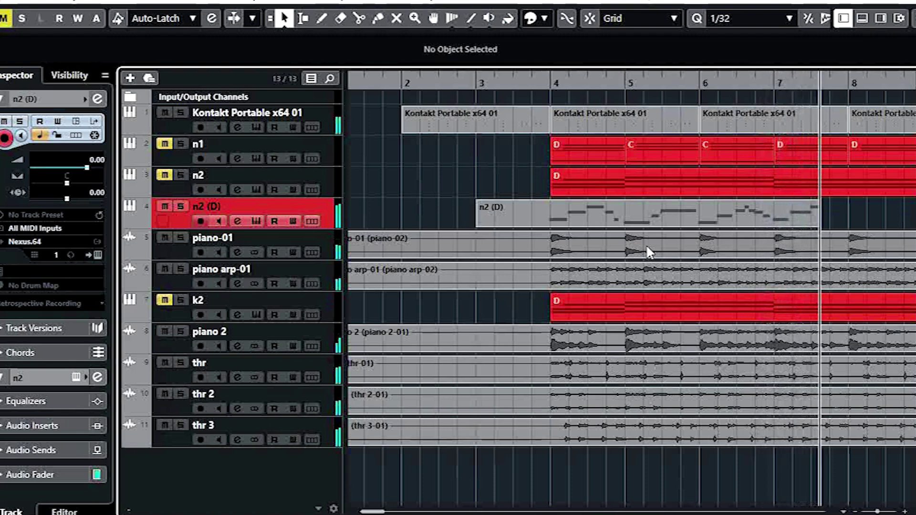
Step: Stop recording the melody on the n2 (D) track and move the cursor back to about bar 4
{"action": "key", "text": "space"}
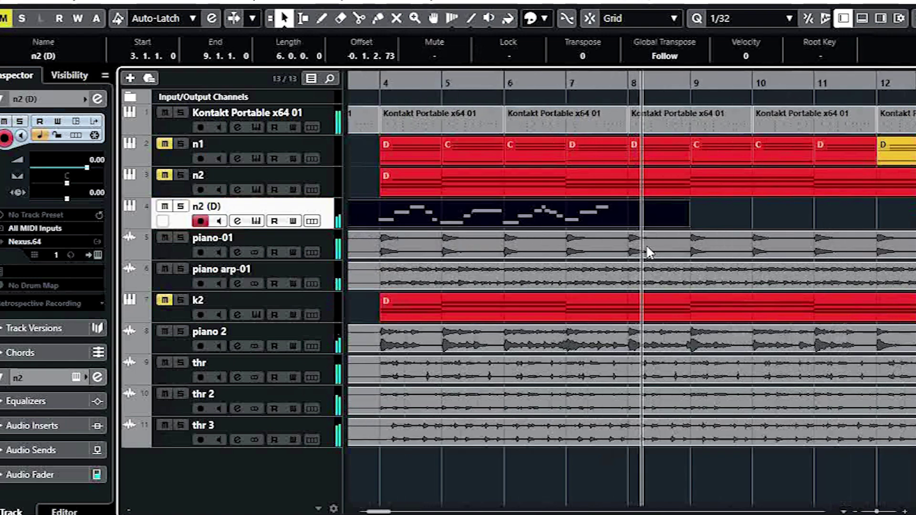
{"action": "key", "text": "g"}
{"action": "left_click", "coordinate": [456, 96]}
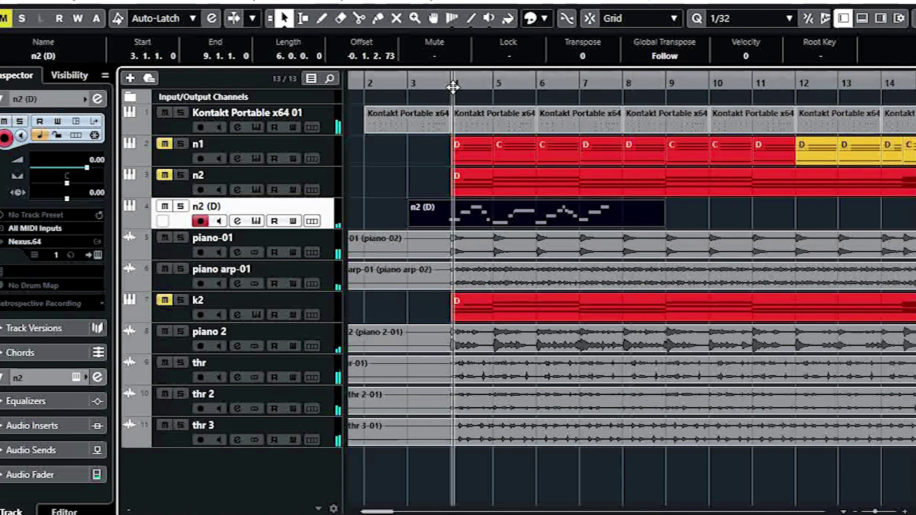
Step: Place the cursor exactly at bar 4 with snap on, and examine the first recorded n2 (D) note's timing against it
{"action": "key", "text": "h"}
{"action": "key", "text": "h"}
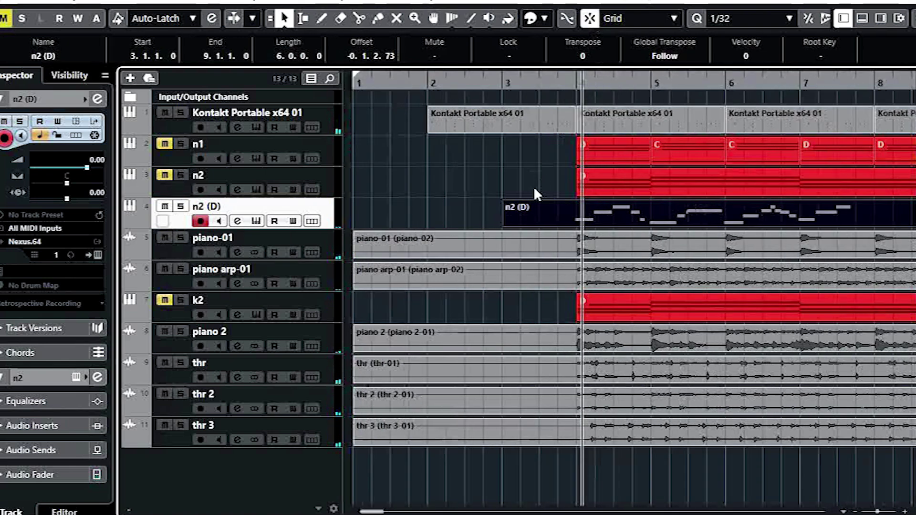
{"action": "left_click", "coordinate": [577, 84]}
{"action": "key", "text": "h"}
{"action": "key", "text": "h"}
{"action": "key", "text": "h"}
{"action": "key", "text": "h"}
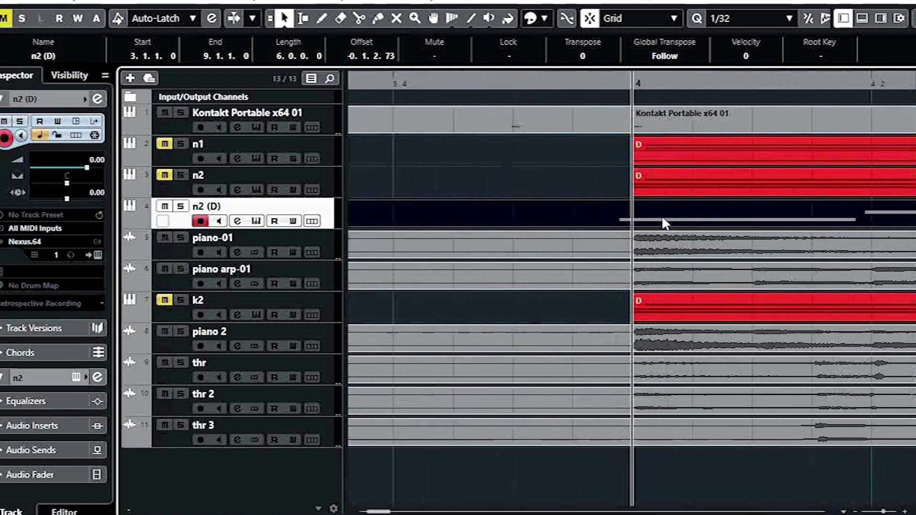
Step: Examine the first recorded n2 (D) note's offset from bar 4 up close, and the whole part in context
{"action": "key", "text": "h"}
{"action": "key", "text": "h"}
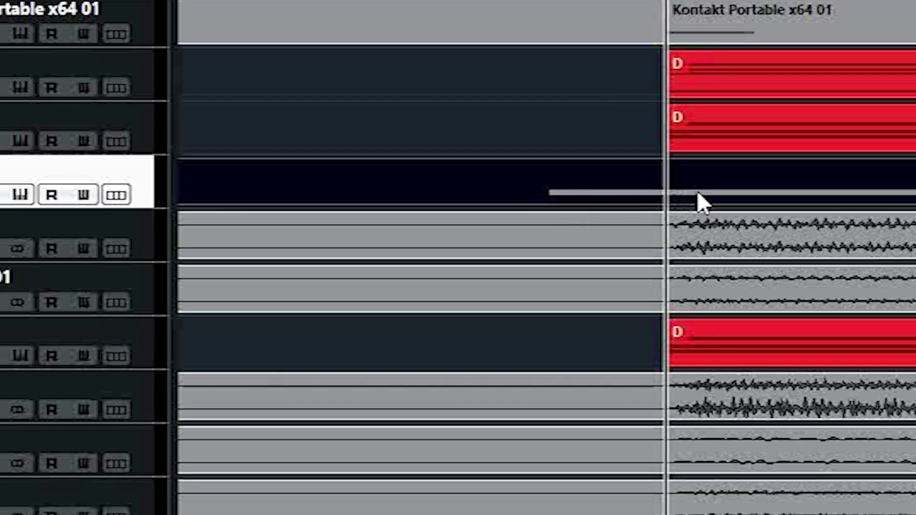
{"action": "key", "text": "g"}
{"action": "key", "text": "g"}
{"action": "key", "text": "g"}
{"action": "key", "text": "g"}
{"action": "key", "text": "g"}
{"action": "key", "text": "g"}
{"action": "key", "text": "g"}
{"action": "key", "text": "g"}
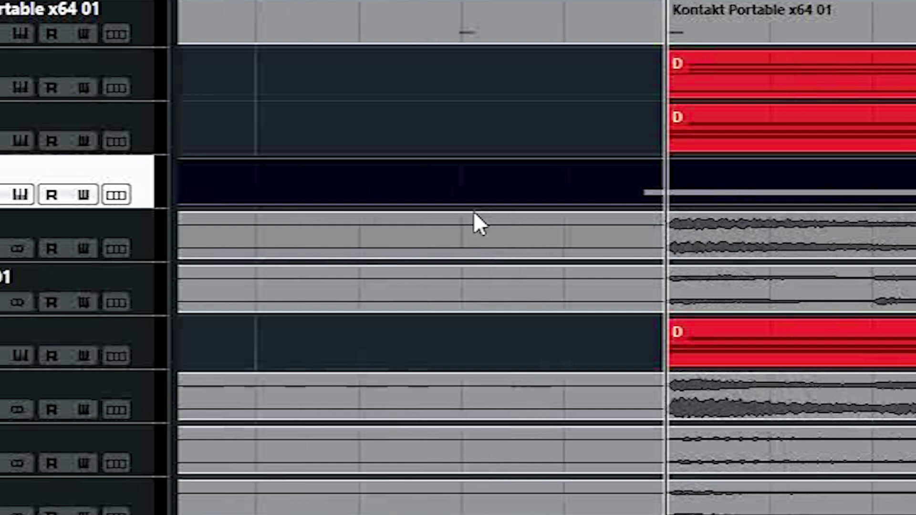
{"action": "key", "text": "g"}
{"action": "key", "text": "g"}
{"action": "key", "text": "g"}
{"action": "key", "text": "g"}
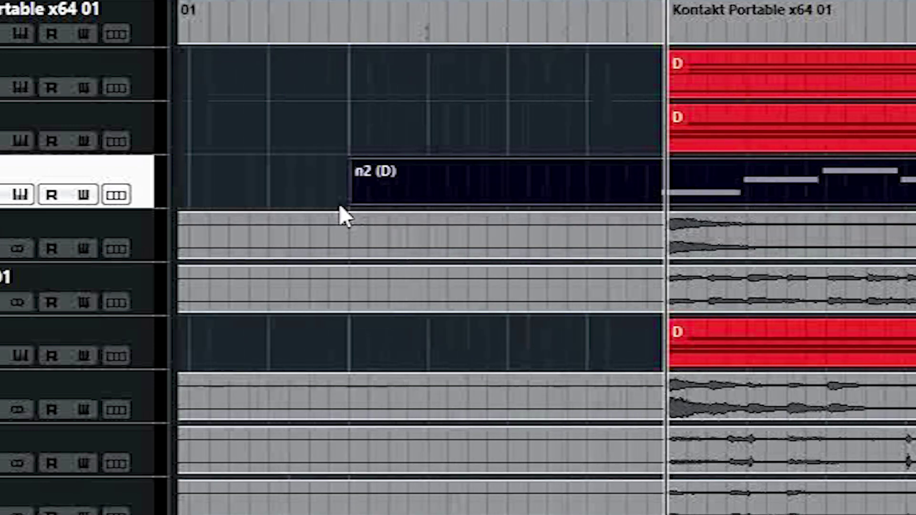
Step: Open the n2 (D) part for note editing and quantize all of its notes to the 1/32 grid
{"action": "mouse_move", "coordinate": [354, 204]}
{"action": "left_mouse_down"}
{"action": "mouse_move", "coordinate": [654, 201]}
{"action": "mouse_move", "coordinate": [354, 200]}
{"action": "left_mouse_up"}
{"action": "double_click", "coordinate": [694, 181]}
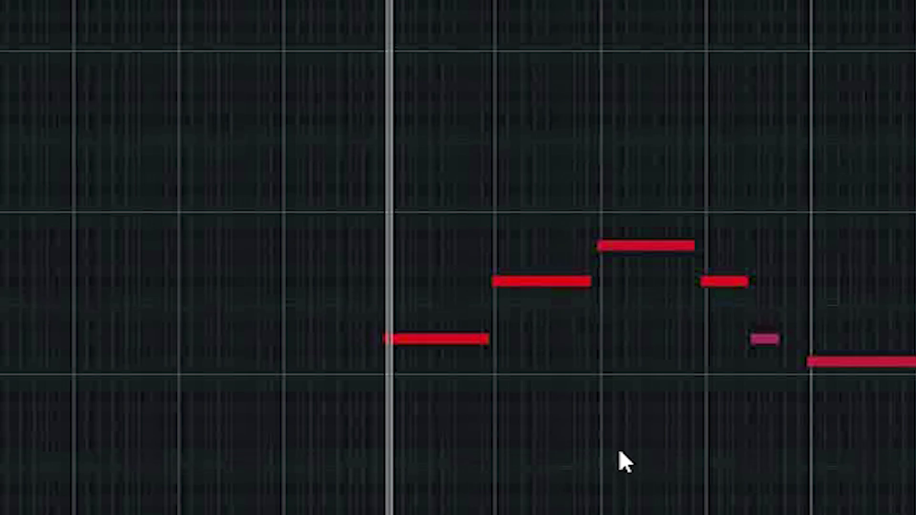
{"action": "left_click", "coordinate": [619, 451]}
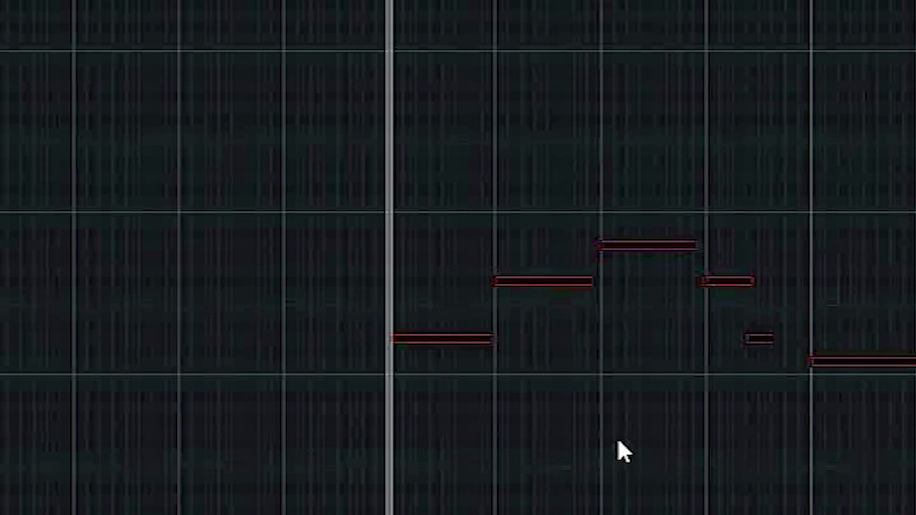
{"action": "key", "text": "h"}
{"action": "key", "text": "h"}
{"action": "key", "text": "h"}
{"action": "key", "text": "h"}
{"action": "key", "text": "h"}
{"action": "key", "text": "h"}
{"action": "key", "text": "h"}
{"action": "key", "text": "h"}
{"action": "key", "text": "h"}
{"action": "key", "text": "g"}
{"action": "key", "text": "g"}
{"action": "key", "text": "g"}
{"action": "key", "text": "g"}
{"action": "key", "text": "g"}
{"action": "key", "text": "ctrl+a"}
{"action": "key", "text": "g"}
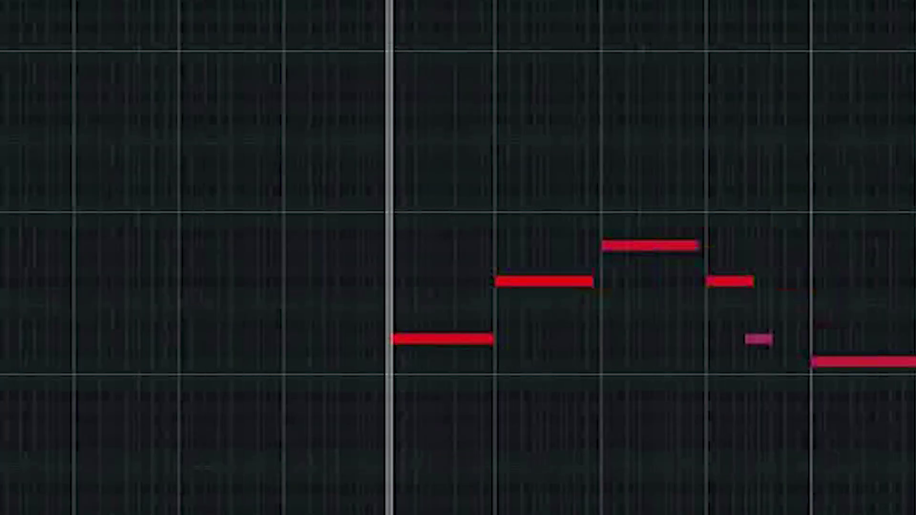
Step: Play the quantized melody, close the note editor, and restart playback from bar 4
{"action": "key", "text": "space"}
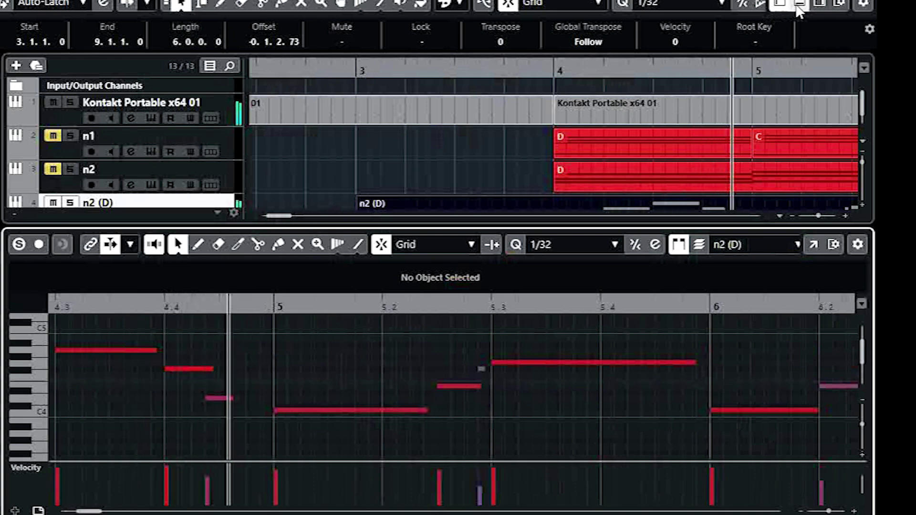
{"action": "left_click", "coordinate": [797, 5]}
{"action": "left_click", "coordinate": [554, 70]}
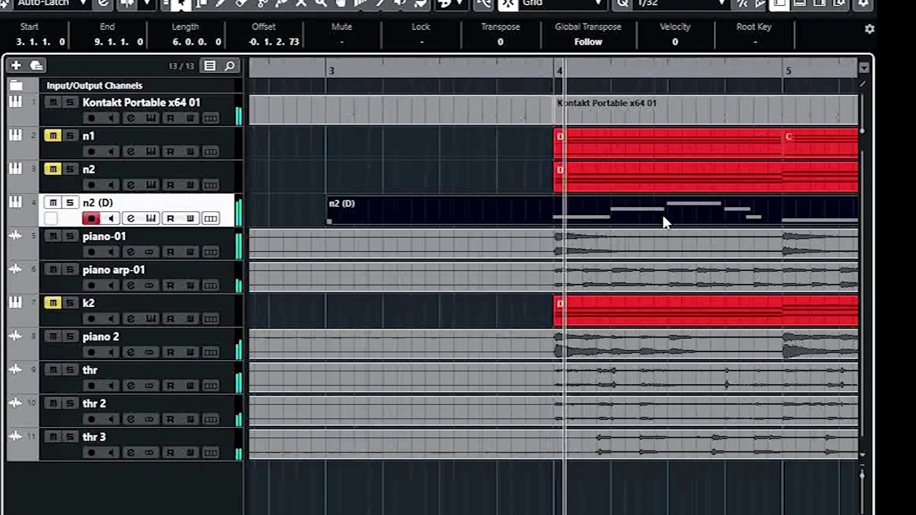
Step: Reopen the n2 (D) part, move the short D4 note later to halfway through beat 4.4, and replay from bar 4
{"action": "double_click", "coordinate": [663, 217]}
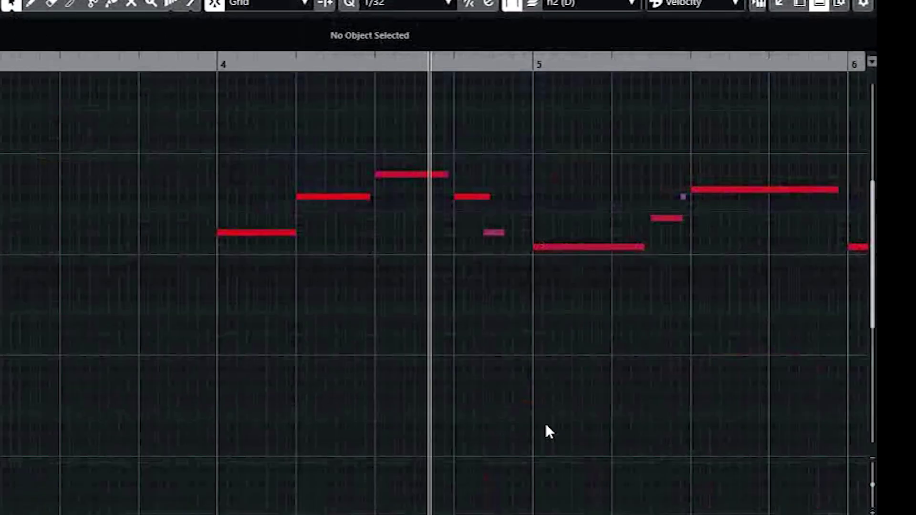
{"action": "scroll", "coordinate": [546, 422], "scroll_direction": "up", "scroll_amount": 2}
{"action": "left_click_drag", "start_coordinate": [461, 237], "coordinate": [475, 237]}
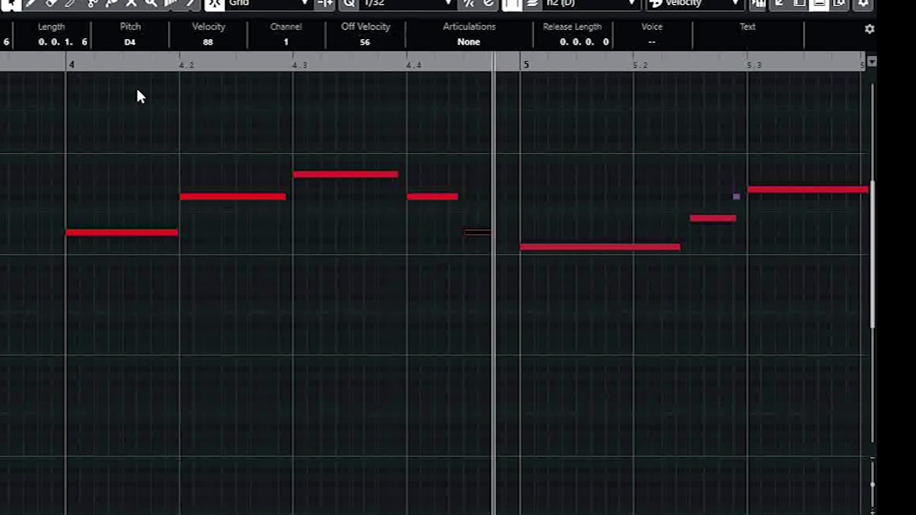
{"action": "left_click", "coordinate": [65, 71]}
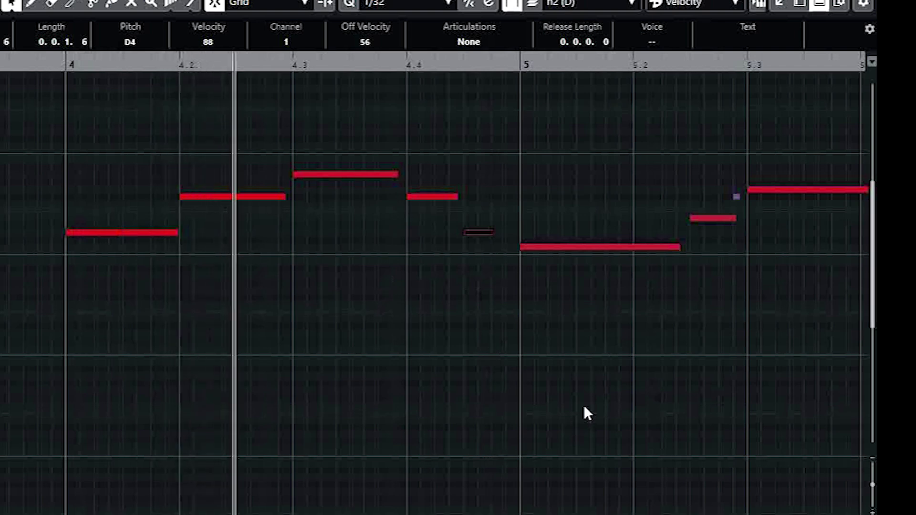
{"action": "left_click", "coordinate": [600, 362]}
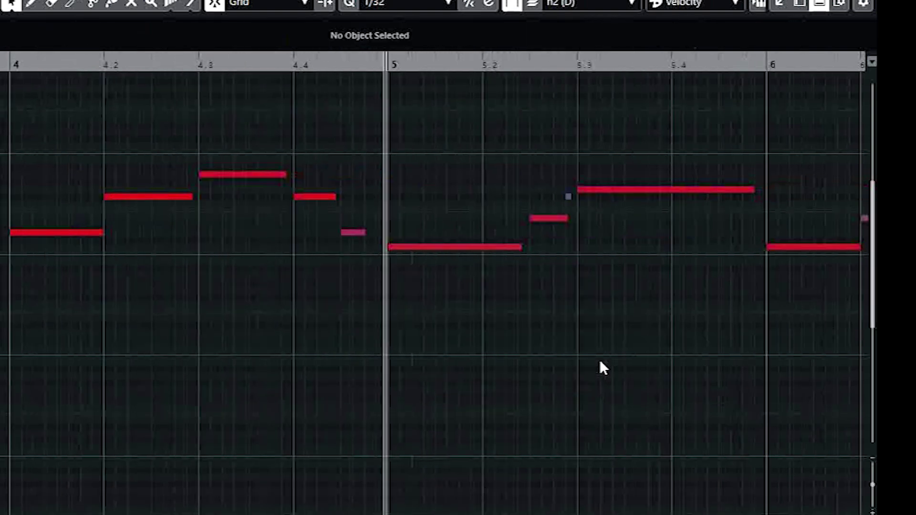
Step: Move the short E4 note before bar 7 later to halfway through beat 6.4, and replay from beat 6.2
{"action": "key", "text": "g"}
{"action": "key", "text": "g"}
{"action": "key", "text": "g"}
{"action": "key", "text": "g"}
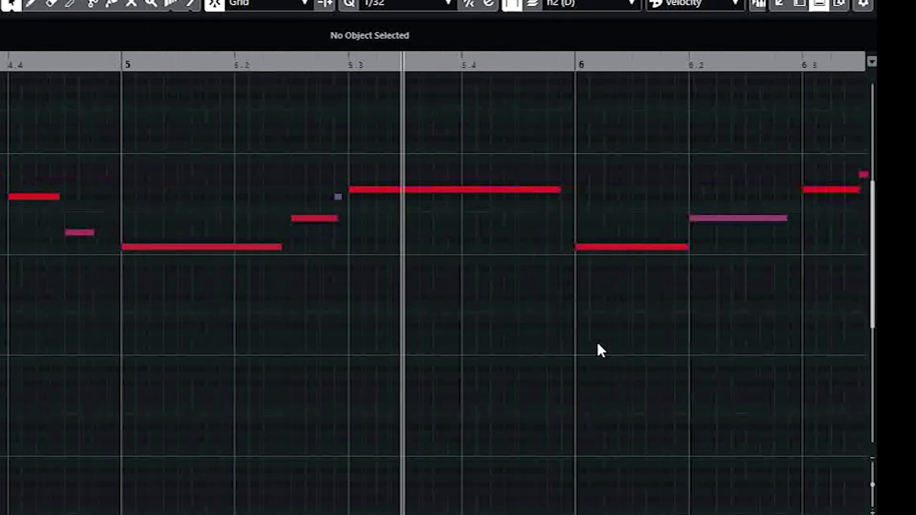
{"action": "key", "text": "h"}
{"action": "key", "text": "h"}
{"action": "key", "text": "h"}
{"action": "key", "text": "h"}
{"action": "key", "text": "h"}
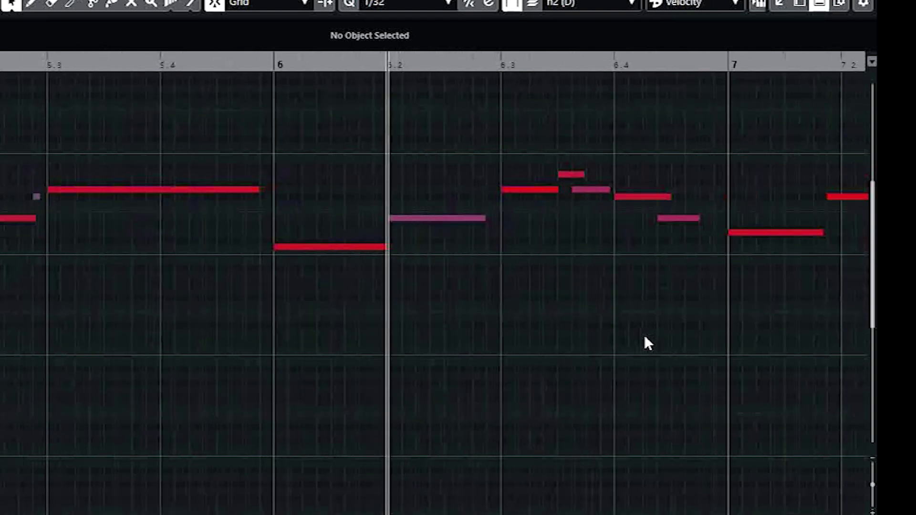
{"action": "key", "text": "g"}
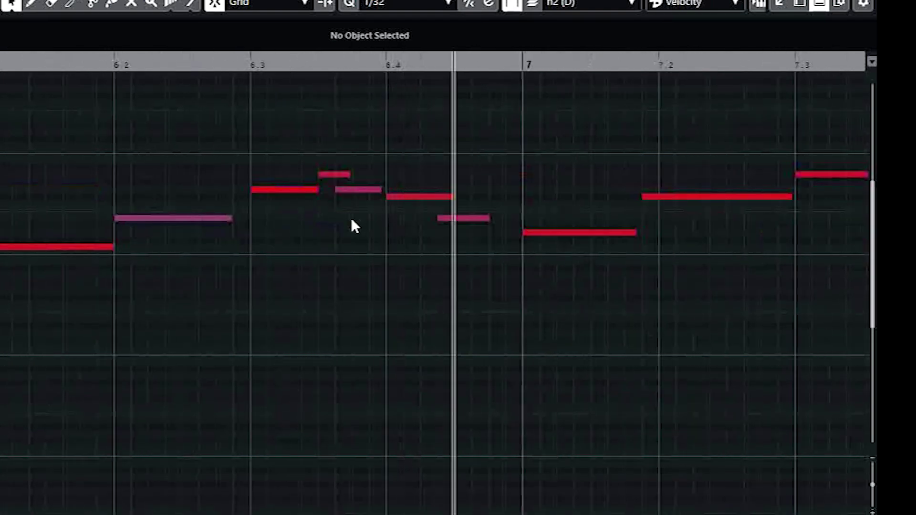
{"action": "left_click_drag", "start_coordinate": [456, 219], "coordinate": [475, 219]}
{"action": "left_click", "coordinate": [110, 69]}
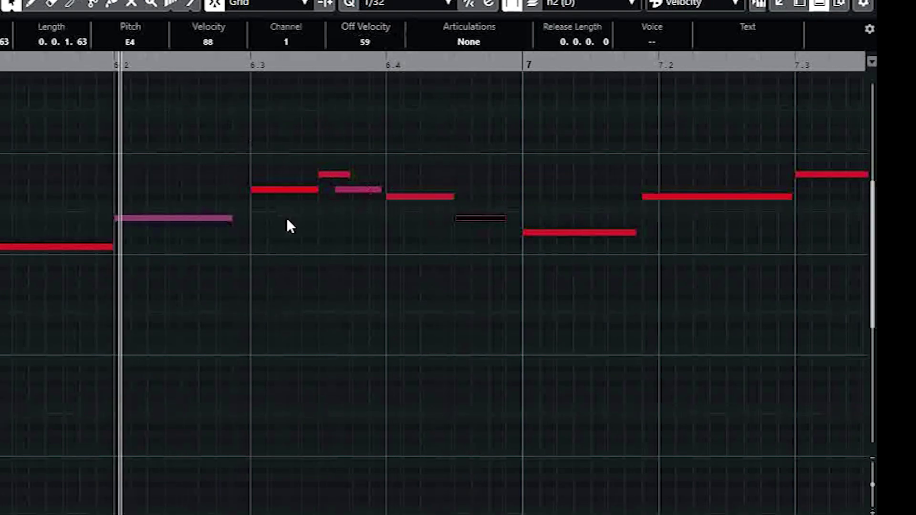
{"action": "left_click", "coordinate": [422, 308]}
Step: Move the short G4 note before beat 6.4 slightly later, to three quarters through beat 6.3, and replay from beat 6.2
{"action": "left_click_drag", "start_coordinate": [345, 190], "coordinate": [362, 189]}
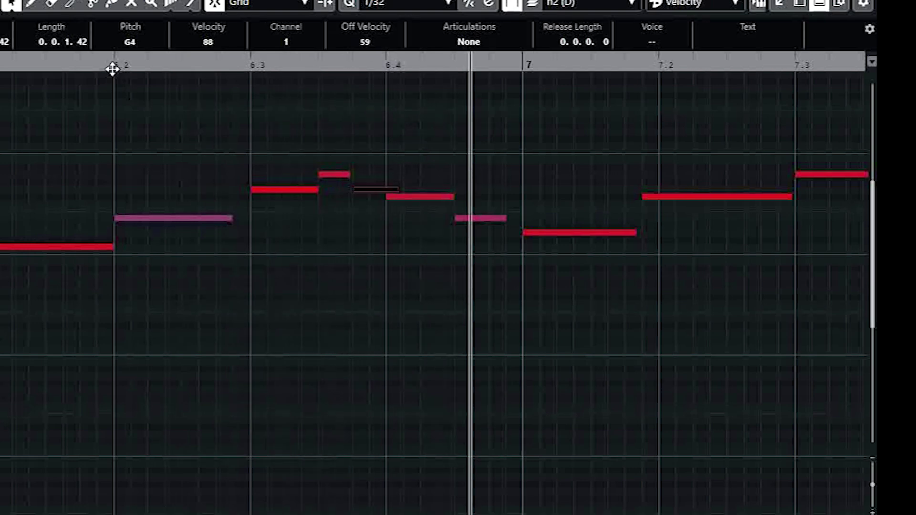
{"action": "left_click", "coordinate": [112, 70]}
{"action": "left_click", "coordinate": [354, 303]}
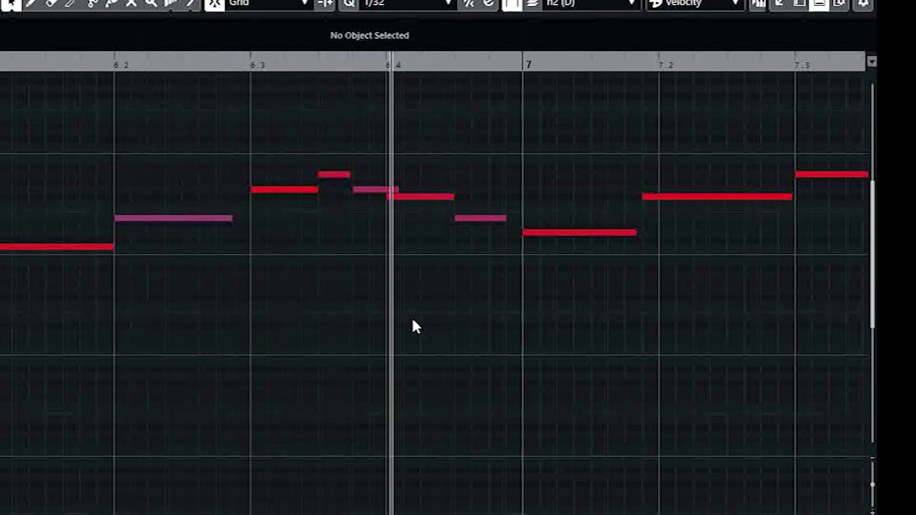
Step: Trim the start of the second note in bar 7 to beat 7.2, and replay from beat 6.4
{"action": "key", "text": "g"}
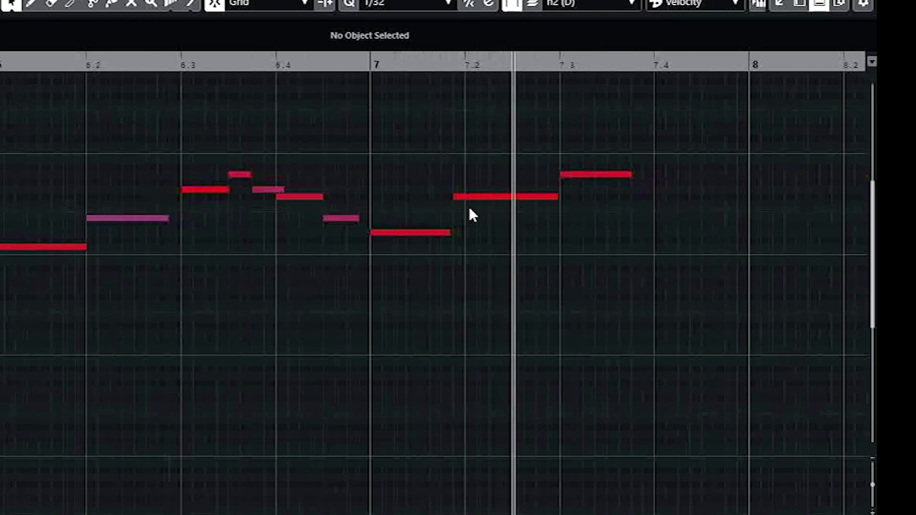
{"action": "left_click_drag", "start_coordinate": [455, 196], "coordinate": [462, 196]}
{"action": "left_click", "coordinate": [272, 87]}
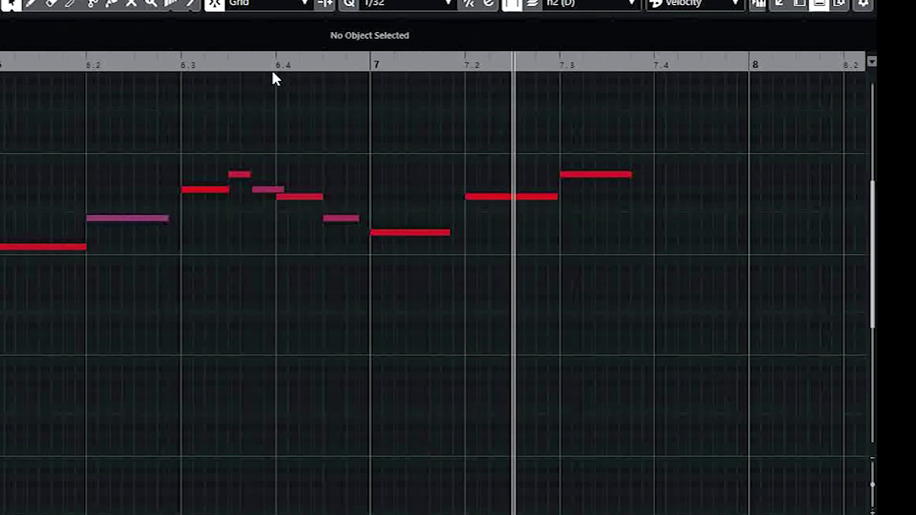
{"action": "left_click", "coordinate": [272, 67]}
{"action": "key", "text": "g"}
{"action": "key", "text": "g"}
{"action": "key", "text": "g"}
{"action": "key", "text": "g"}
{"action": "key", "text": "g"}
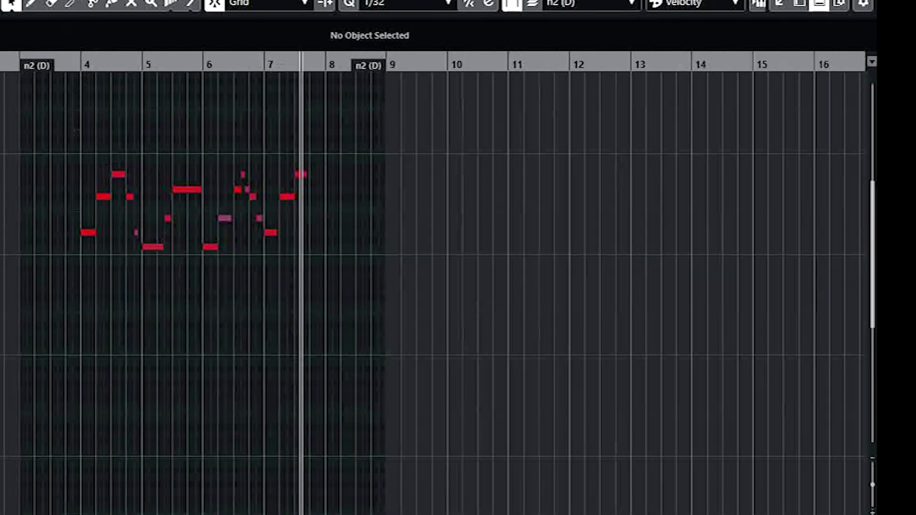
Step: Close the note editor and trim the start of the n2 (D) part to bar 4
{"action": "left_click", "coordinate": [820, 6]}
{"action": "left_click", "coordinate": [800, 6]}
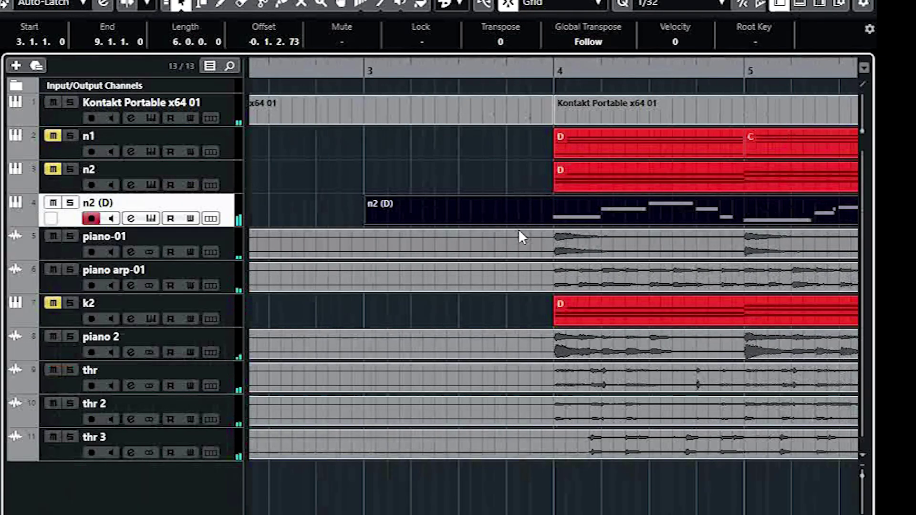
{"action": "left_click_drag", "start_coordinate": [370, 222], "coordinate": [555, 221]}
Step: Shorten the end of the n2 (D) part to 7.4.1.0, just after its last note
{"action": "key", "text": "g"}
{"action": "key", "text": "g"}
{"action": "key", "text": "g"}
{"action": "key", "text": "g"}
{"action": "key", "text": "g"}
{"action": "key", "text": "g"}
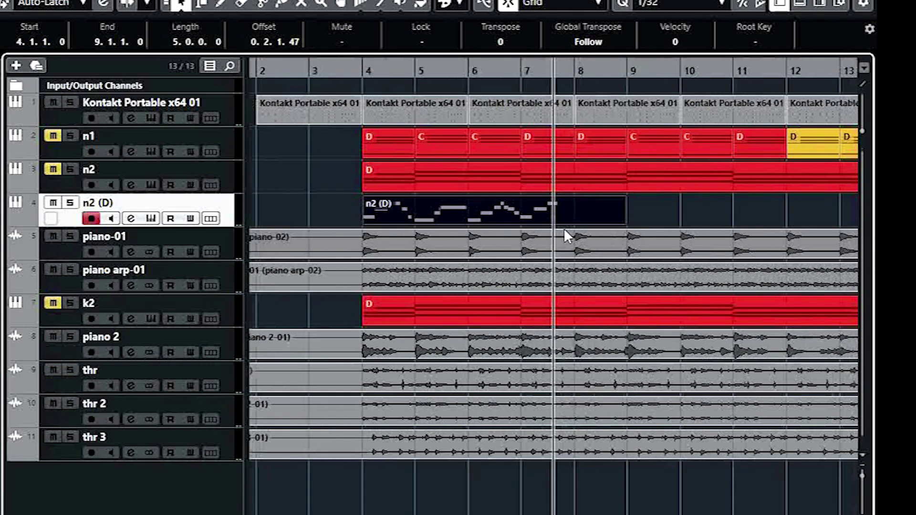
{"action": "key", "text": "h"}
{"action": "key", "text": "h"}
{"action": "key", "text": "h"}
{"action": "key", "text": "h"}
{"action": "left_click_drag", "start_coordinate": [704, 219], "coordinate": [567, 221]}
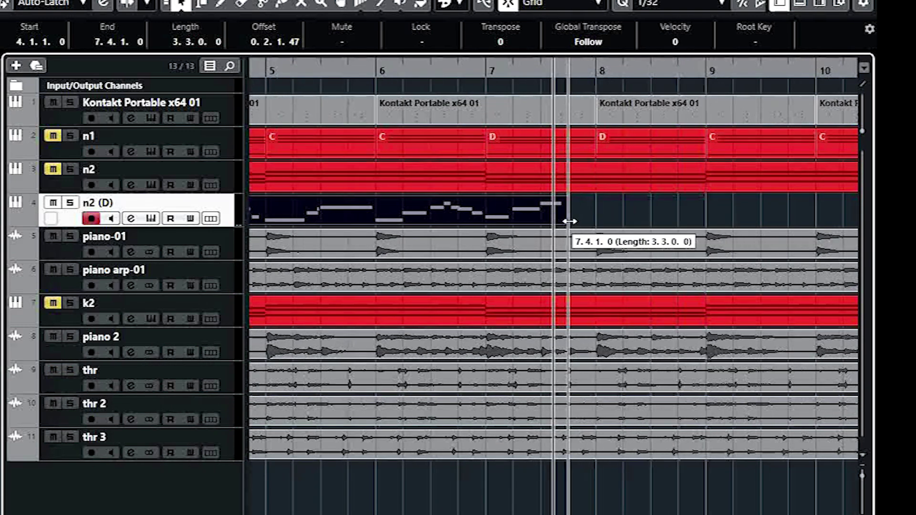
Step: Play the trimmed melody from the later part of bar 6 and stop at the end of the part
{"action": "key", "text": "g"}
{"action": "left_click", "coordinate": [432, 74]}
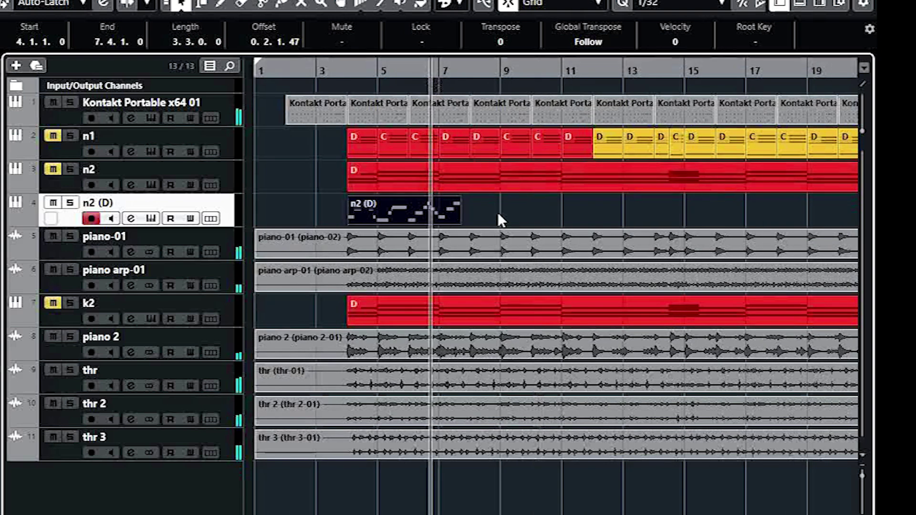
{"action": "key", "text": "h"}
{"action": "key", "text": "h"}
{"action": "key", "text": "g"}
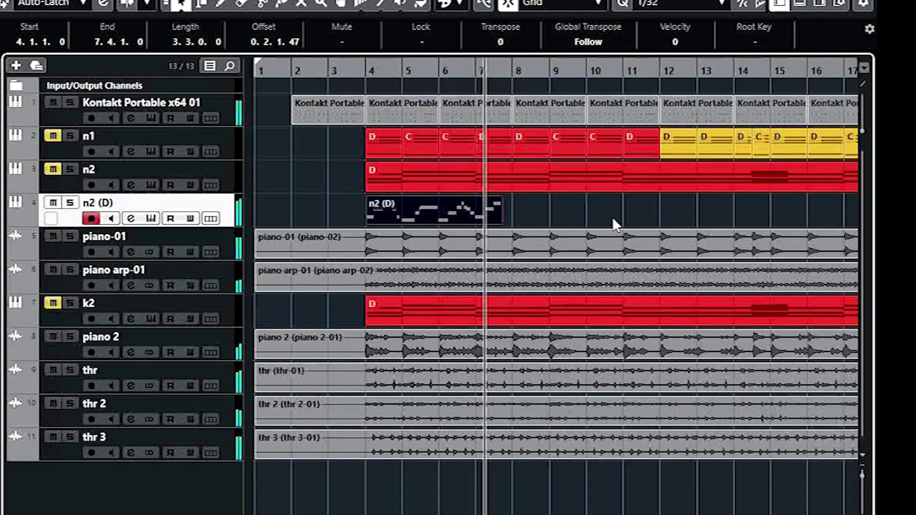
{"action": "key", "text": "space"}
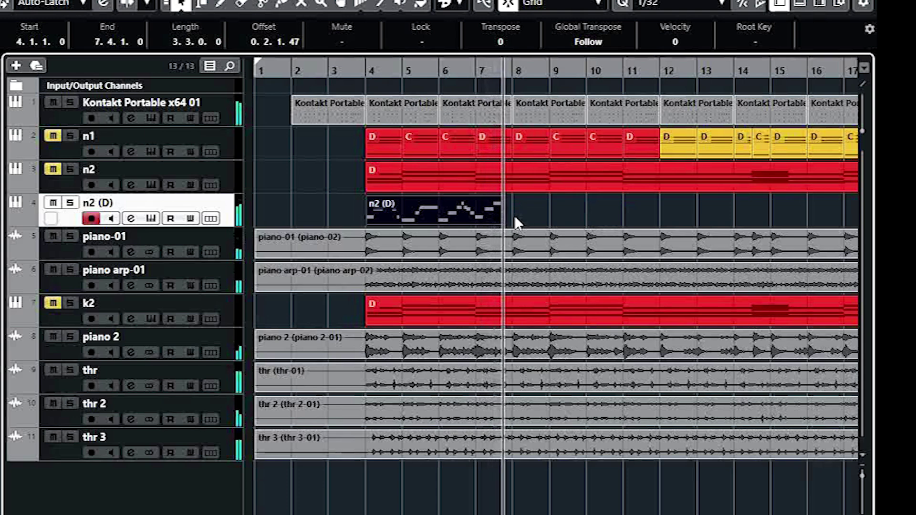
Step: Review the trimmed n2 (D) part against the chord sections on the n1 and n2 tracks
{"action": "key", "text": "h"}
{"action": "key", "text": "h"}
{"action": "key", "text": "h"}
{"action": "key", "text": "g"}
{"action": "key", "text": "h"}
{"action": "key", "text": "h"}
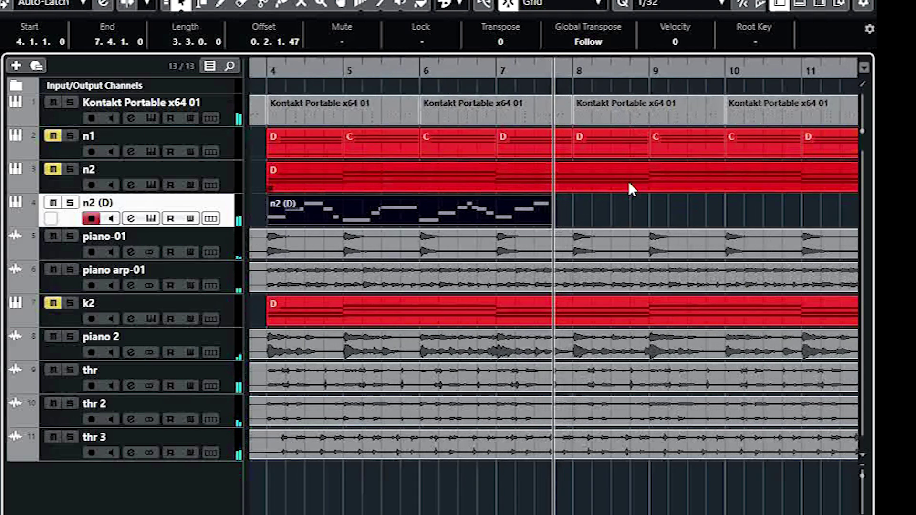
{"action": "key", "text": "g"}
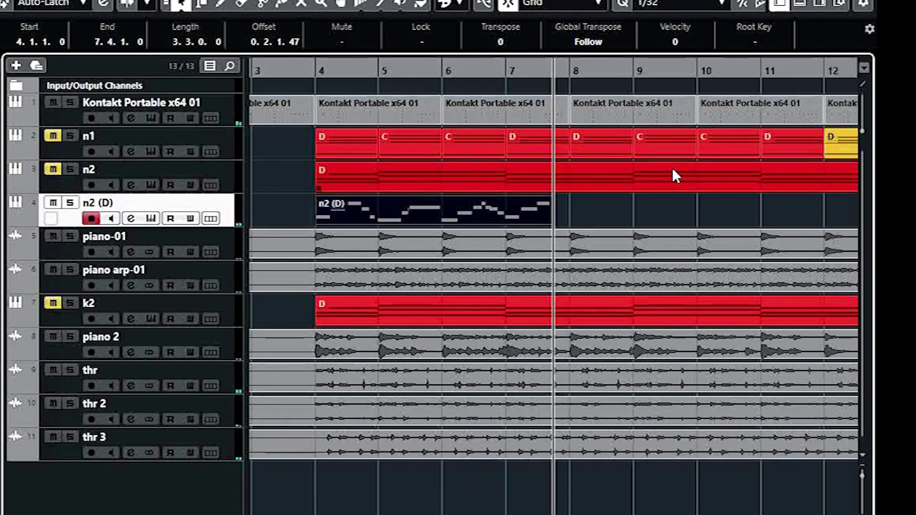
{"action": "key", "text": "g"}
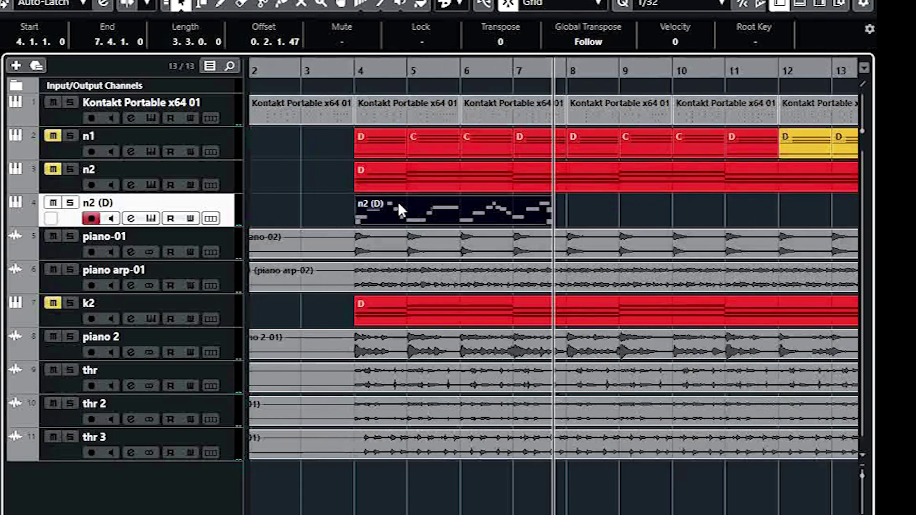
{"action": "key", "text": "g"}
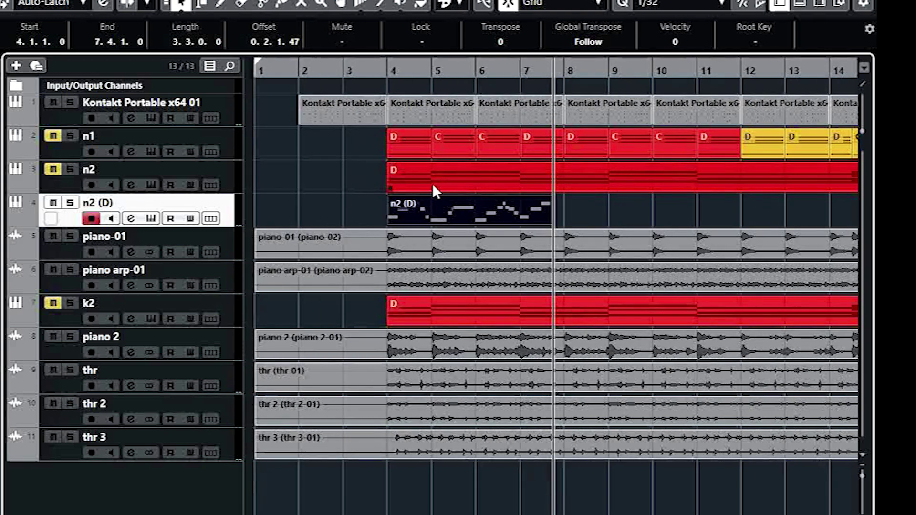
Step: Copy the n2 (D) part to bar 24, at the start of the second red n1 section
{"action": "key", "text": "g"}
{"action": "key", "text": "g"}
{"action": "key", "text": "g"}
{"action": "key", "text": "g"}
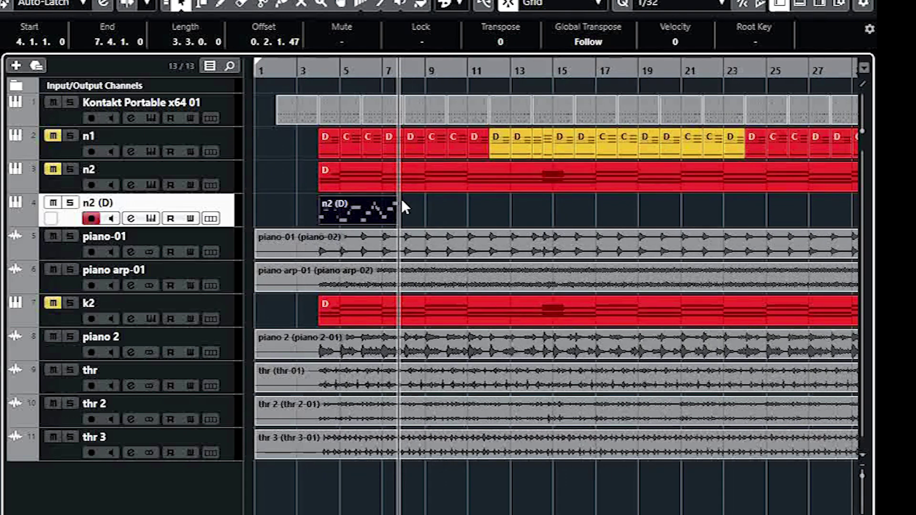
{"action": "key", "text": "g"}
{"action": "key", "text": "g"}
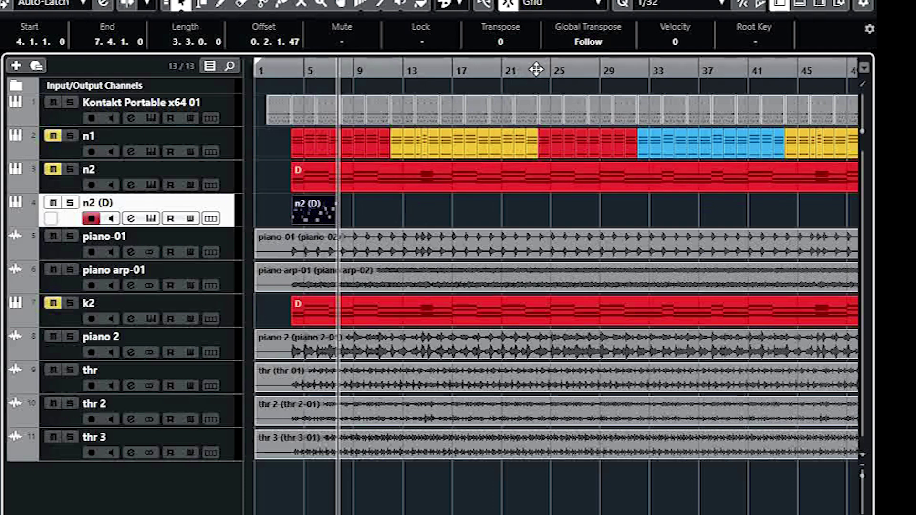
{"action": "left_click_drag", "start_coordinate": [544, 70], "coordinate": [551, 99]}
{"action": "key", "text": "h"}
{"action": "key", "text": "h"}
{"action": "left_click", "coordinate": [574, 71]}
{"action": "key", "text": "ctrl+v"}
Step: Paste another copy of the n2 (D) part at bar 56, at the start of the third red n1 section
{"action": "key", "text": "g"}
{"action": "key", "text": "g"}
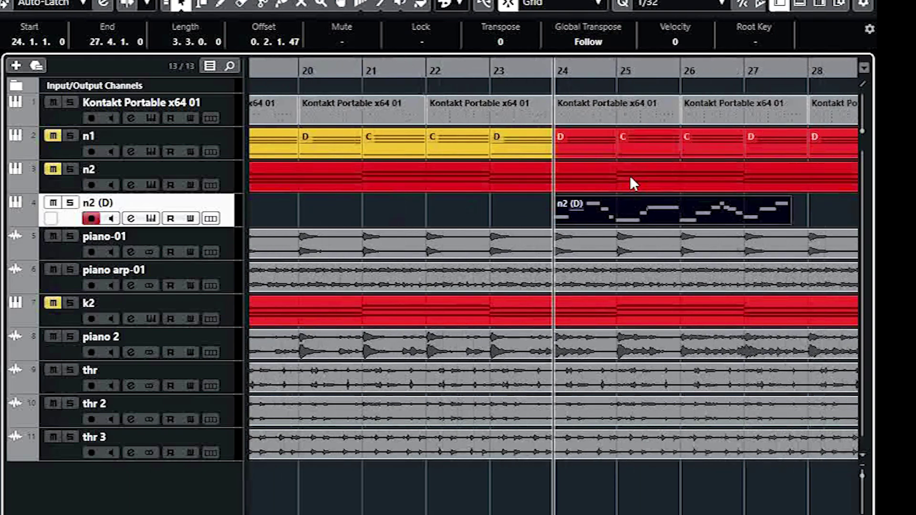
{"action": "key", "text": "g"}
{"action": "key", "text": "g"}
{"action": "key", "text": "g"}
{"action": "key", "text": "g"}
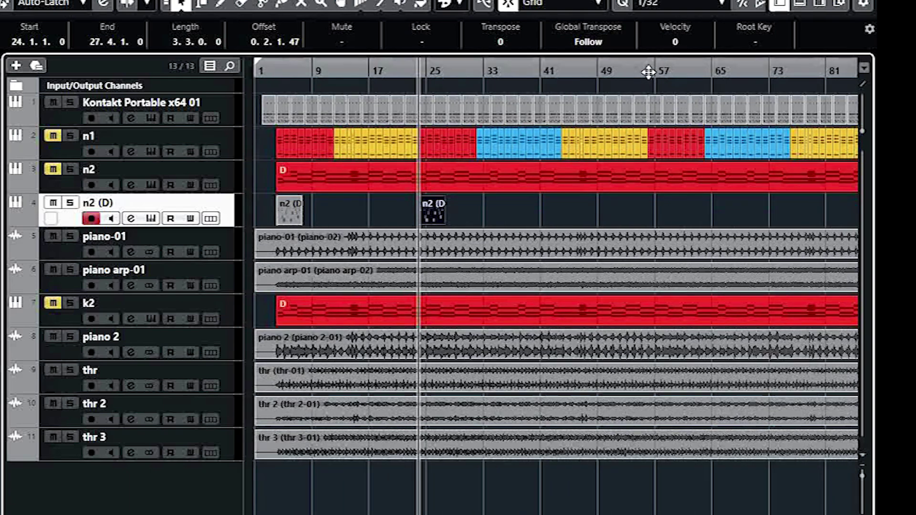
{"action": "left_click", "coordinate": [648, 73]}
{"action": "key", "text": "h"}
{"action": "key", "text": "h"}
{"action": "key", "text": "h"}
{"action": "key", "text": "h"}
{"action": "key", "text": "h"}
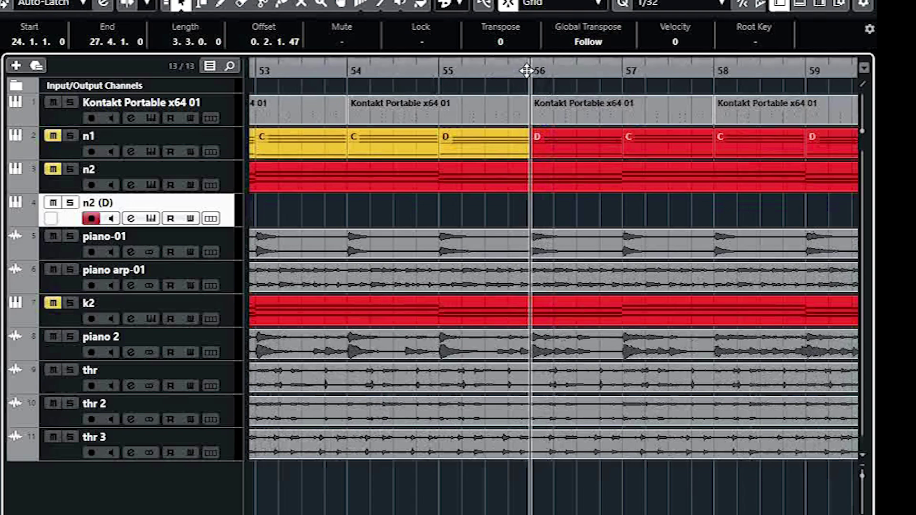
{"action": "key", "text": "ctrl+v"}
Step: Solo the n2 (D) track and choose it instead of k2 as the channel for the audio mixdown export
{"action": "key", "text": "g"}
{"action": "key", "text": "g"}
{"action": "key", "text": "g"}
{"action": "key", "text": "g"}
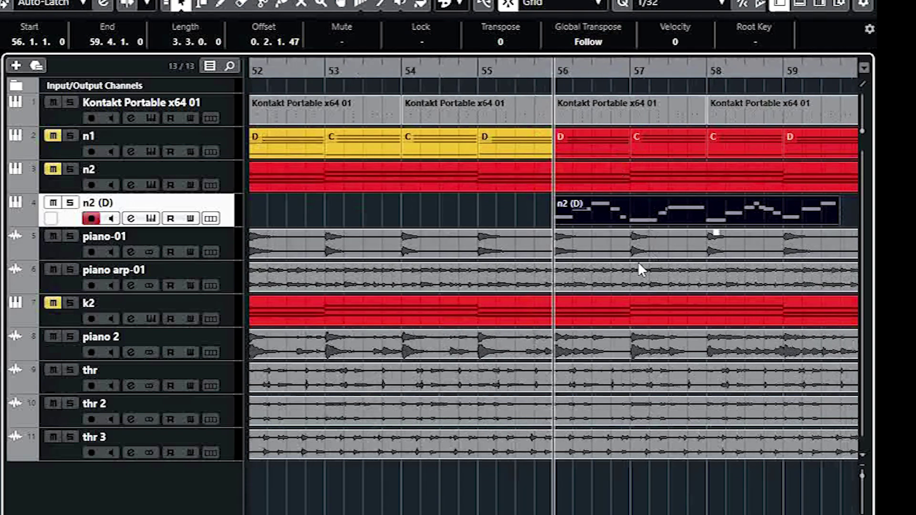
{"action": "key", "text": "g"}
{"action": "key", "text": "g"}
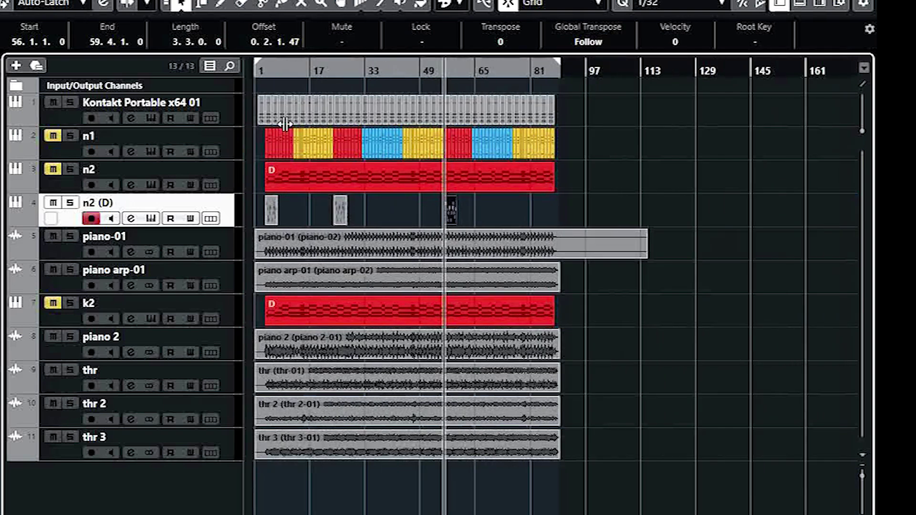
{"action": "left_click", "coordinate": [70, 206]}
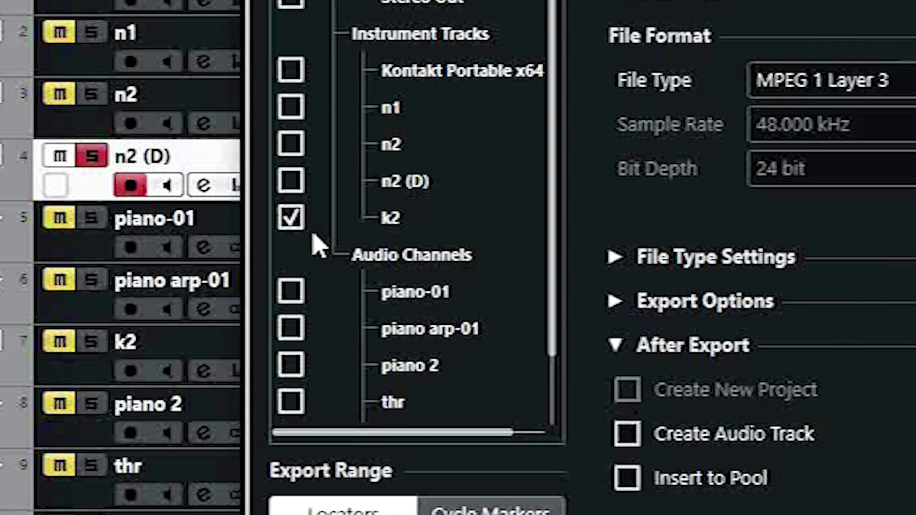
{"action": "left_click", "coordinate": [292, 182]}
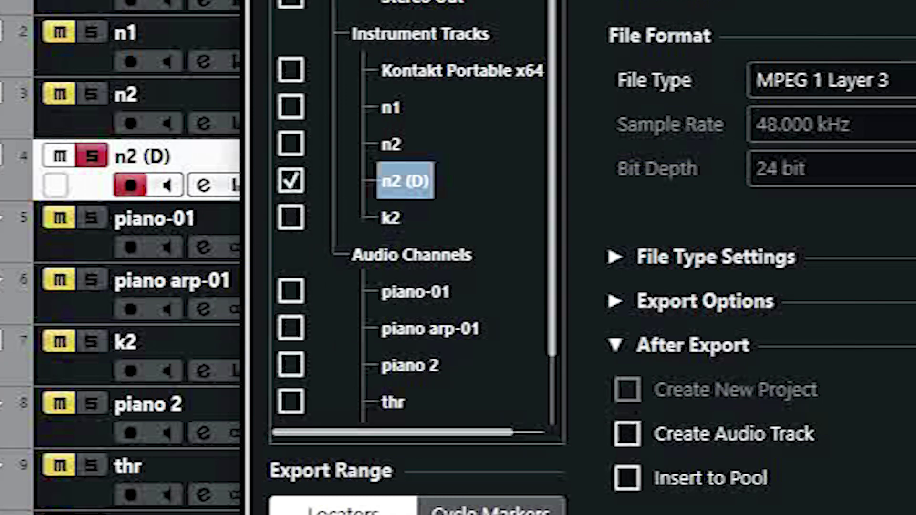
Step: Export n2 (D) as a Wave file named part p 1 onto a new audio track and bounce the resulting event
{"action": "left_click", "coordinate": [546, 80]}
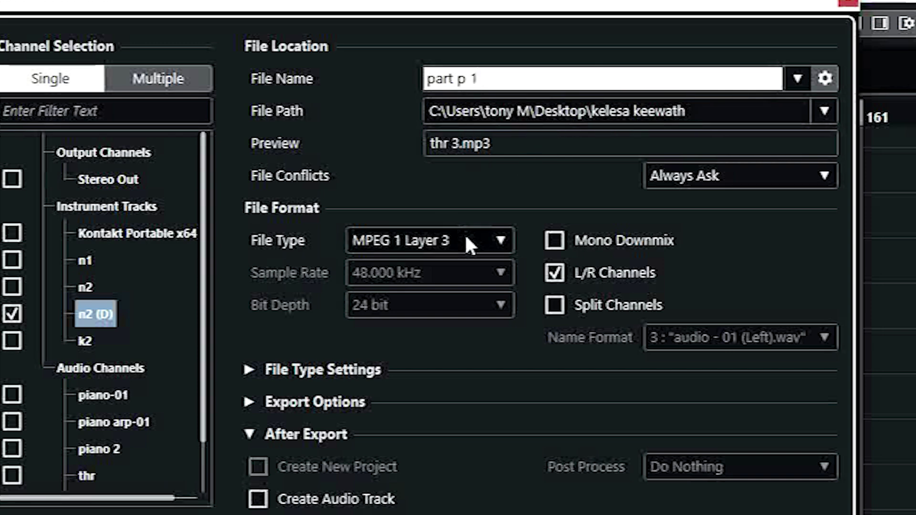
{"action": "left_click", "coordinate": [470, 251]}
{"action": "left_click", "coordinate": [444, 266]}
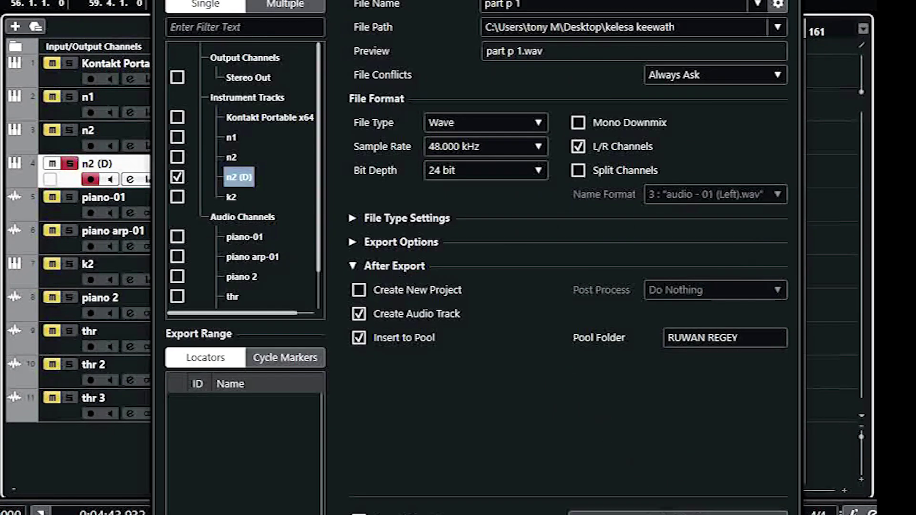
{"action": "left_click", "coordinate": [652, 514]}
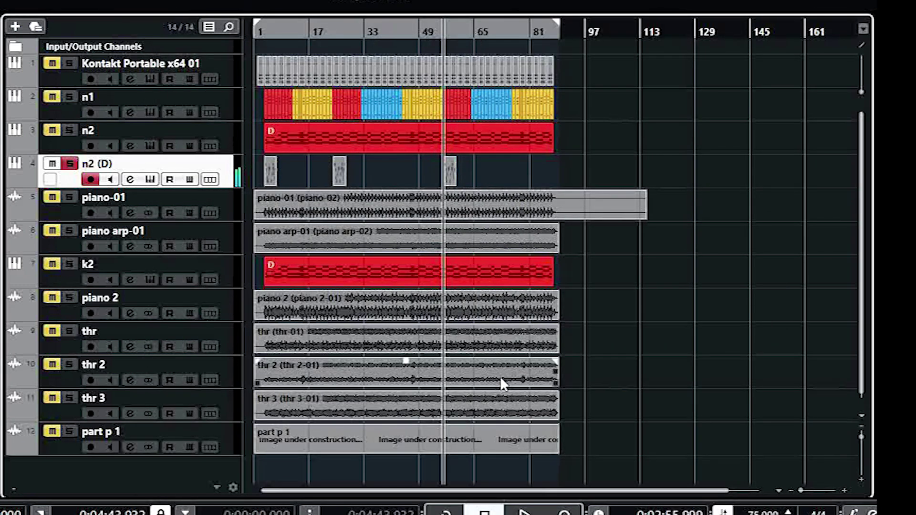
{"action": "left_click", "coordinate": [421, 275]}
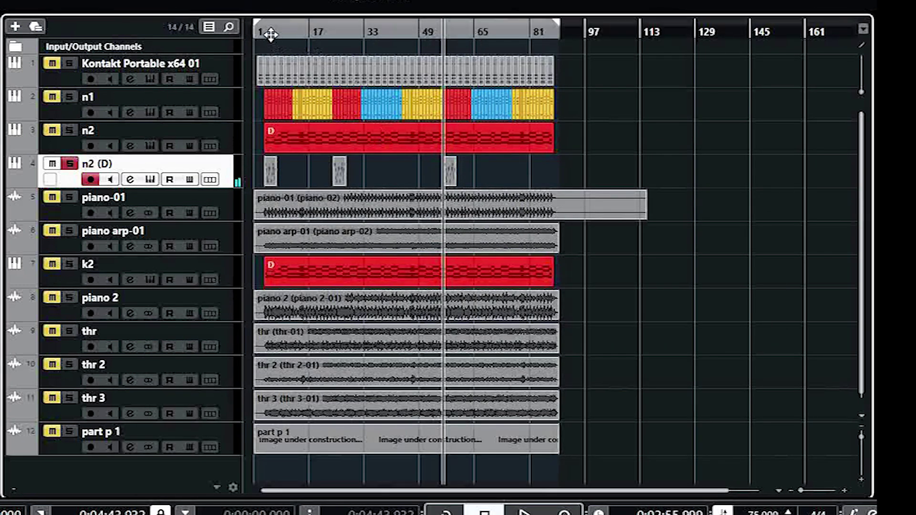
{"action": "left_click", "coordinate": [379, 442]}
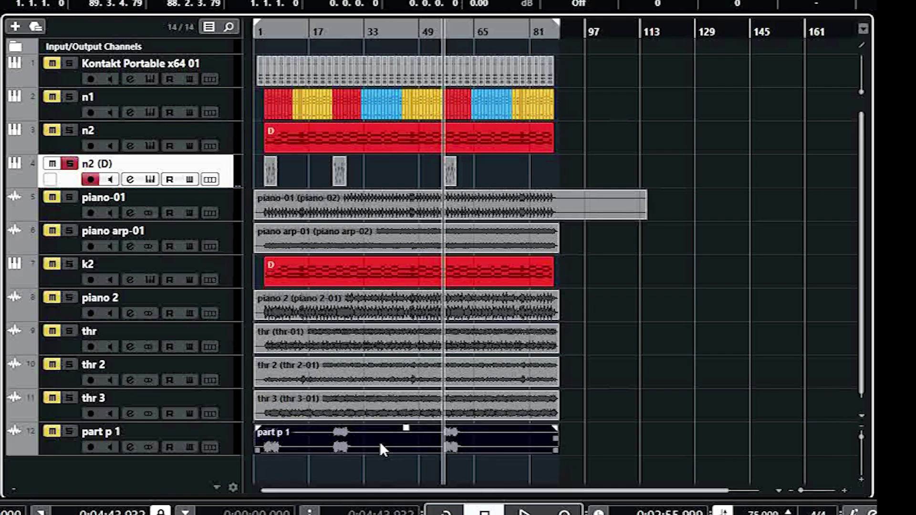
{"action": "key", "text": "b"}
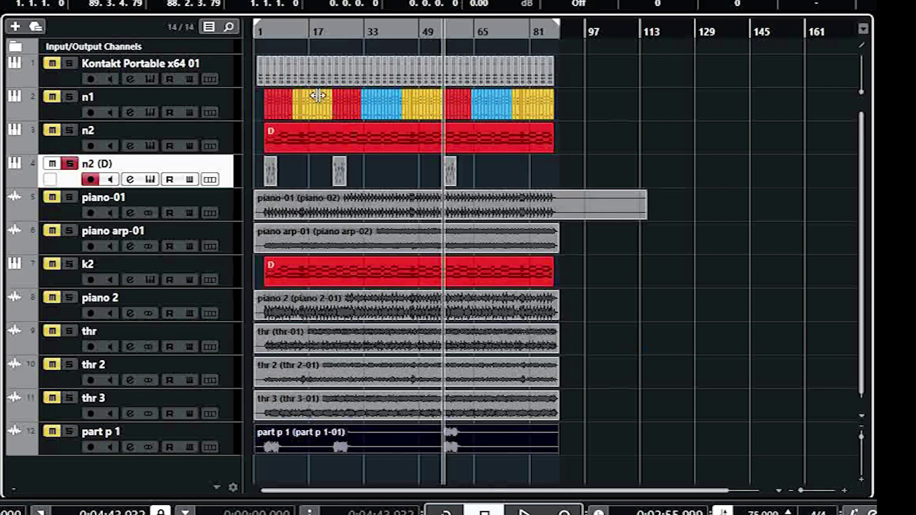
Step: Glue the three n2 (D) parts into one continuous part running from bar 4 to bar 59
{"action": "left_click", "coordinate": [267, 32]}
{"action": "key", "text": "h"}
{"action": "key", "text": "h"}
{"action": "key", "text": "h"}
{"action": "key", "text": "h"}
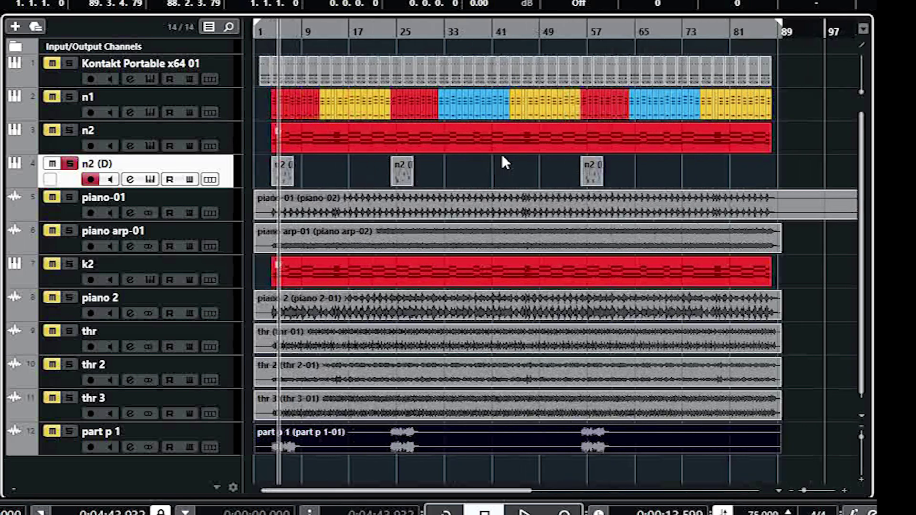
{"action": "key", "text": "g"}
{"action": "left_click_drag", "start_coordinate": [640, 178], "coordinate": [261, 177]}
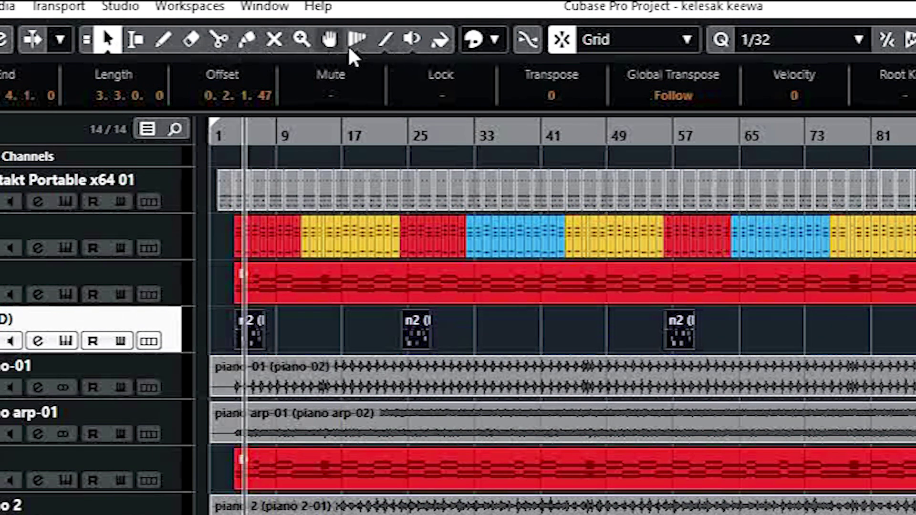
{"action": "left_click", "coordinate": [247, 39]}
{"action": "left_click", "coordinate": [252, 327], "text": "alt"}
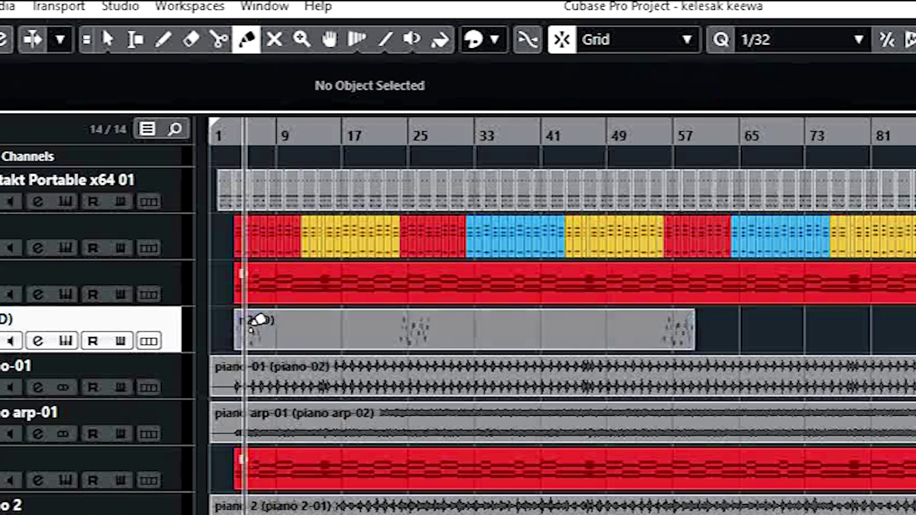
{"action": "left_click", "coordinate": [107, 39]}
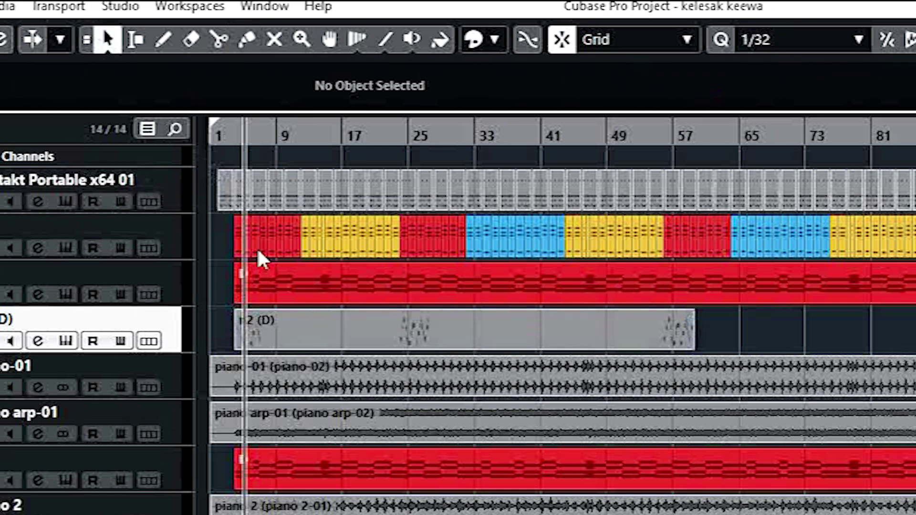
Step: Transpose all notes in the merged n2 (D) part up one octave, so the first selected D4 becomes D5
{"action": "double_click", "coordinate": [299, 340]}
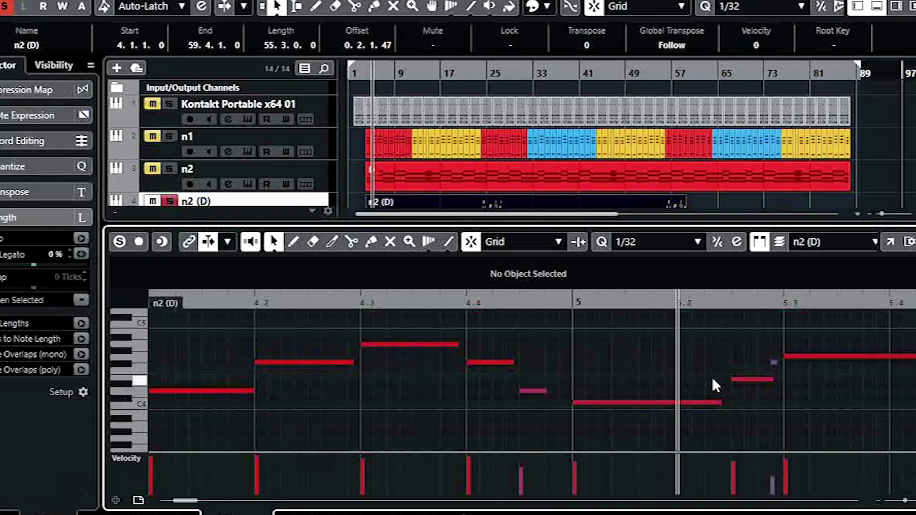
{"action": "key", "text": "ctrl+a"}
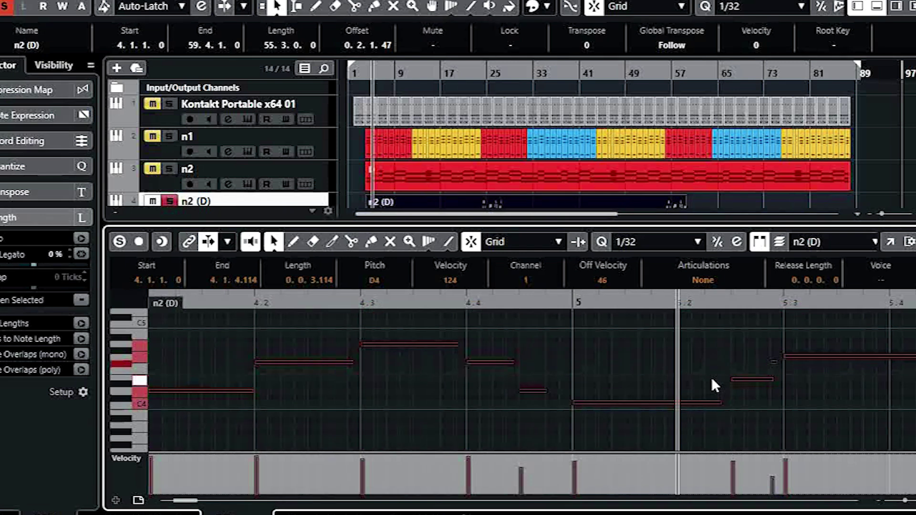
{"action": "key", "text": "Up"}
{"action": "key", "text": "Up"}
{"action": "key", "text": "Up"}
{"action": "key", "text": "Up"}
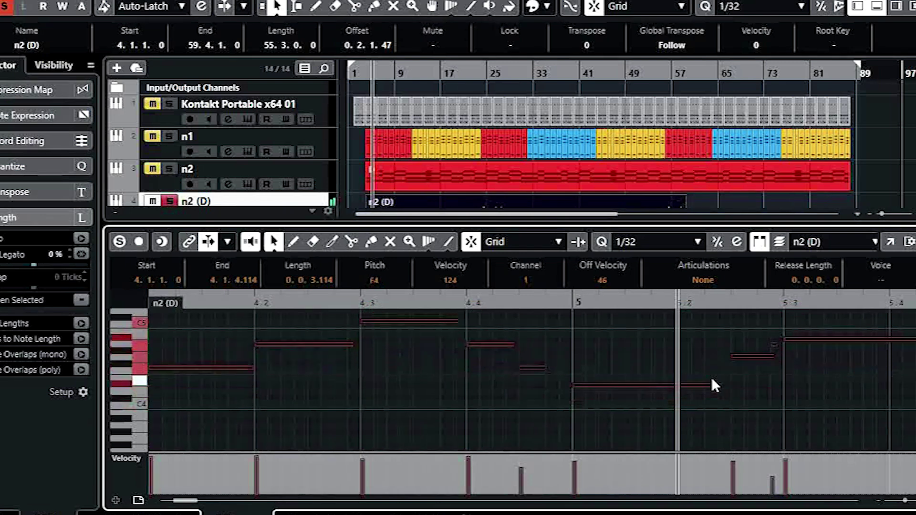
{"action": "key", "text": "Up"}
{"action": "key", "text": "Up"}
{"action": "key", "text": "Up"}
{"action": "key", "text": "Up"}
{"action": "key", "text": "Up"}
{"action": "key", "text": "Up"}
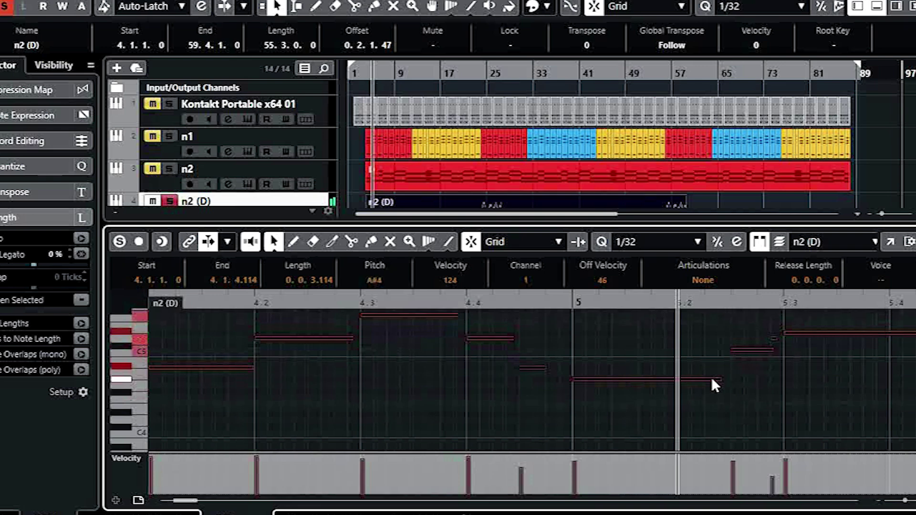
{"action": "key", "text": "Up"}
{"action": "key", "text": "Up"}
{"action": "key", "text": "Up"}
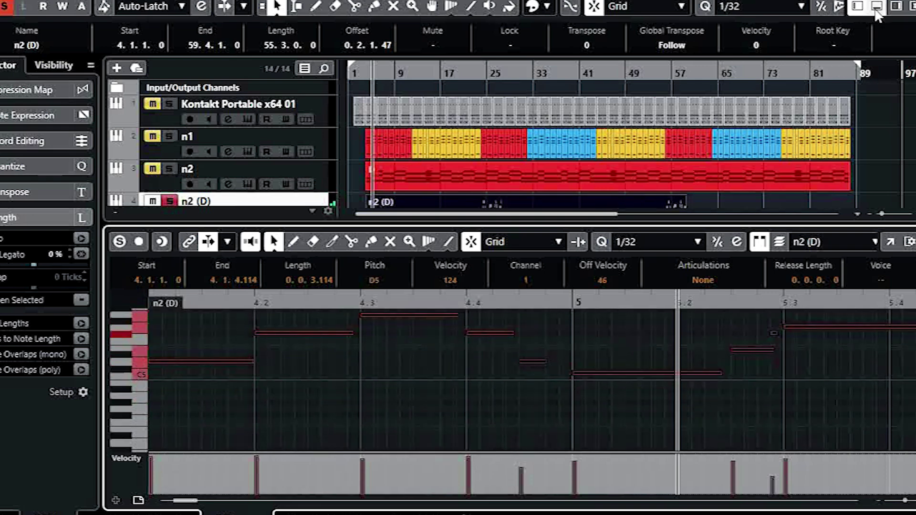
{"action": "left_click", "coordinate": [876, 7]}
Step: Export n2 (D) as a Wave file named part p 2, creating an audio track and inserting it into the pool
{"action": "left_click_drag", "start_coordinate": [360, 77], "coordinate": [401, 148]}
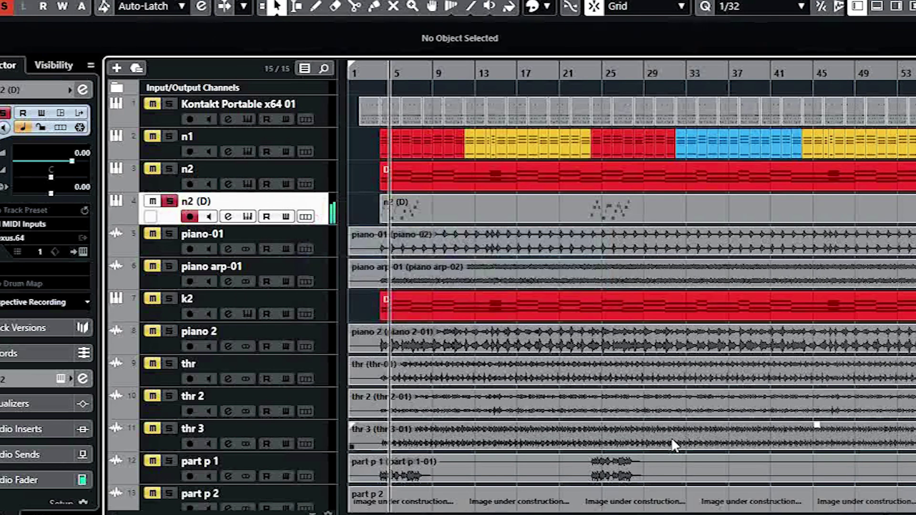
{"action": "scroll", "coordinate": [633, 477], "scroll_direction": "down", "scroll_amount": 2}
{"action": "key", "text": "g"}
{"action": "key", "text": "g"}
{"action": "key", "text": "g"}
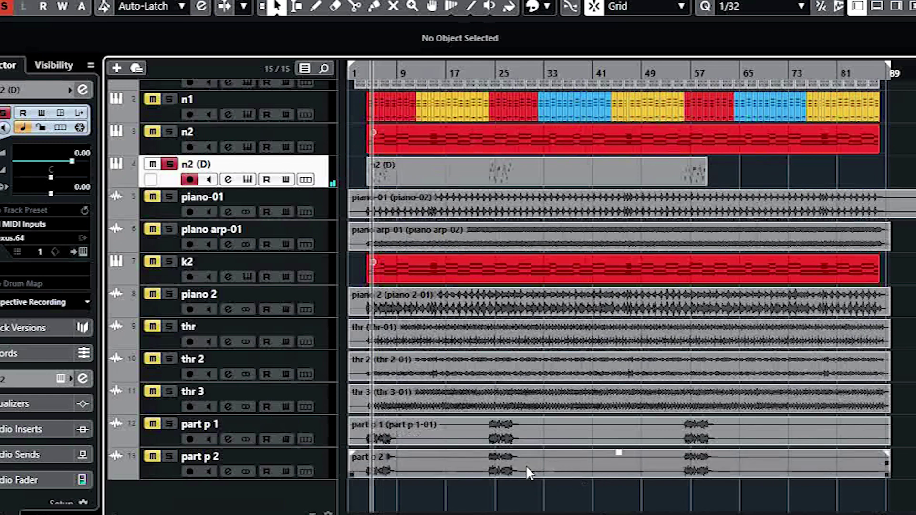
Step: Bounce the part p 2 audio event and replace it with the bounced file
{"action": "left_click", "coordinate": [527, 468]}
{"action": "key", "text": "ctrl+b"}
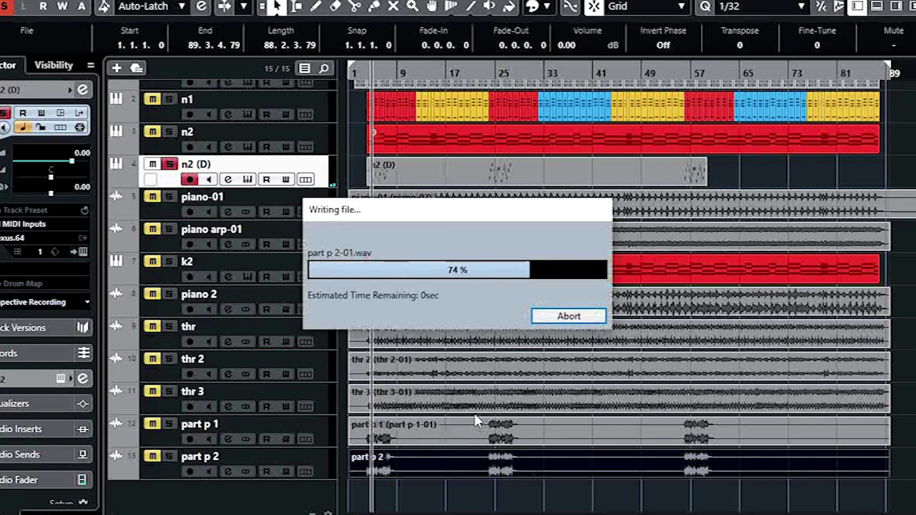
{"action": "left_click", "coordinate": [422, 300]}
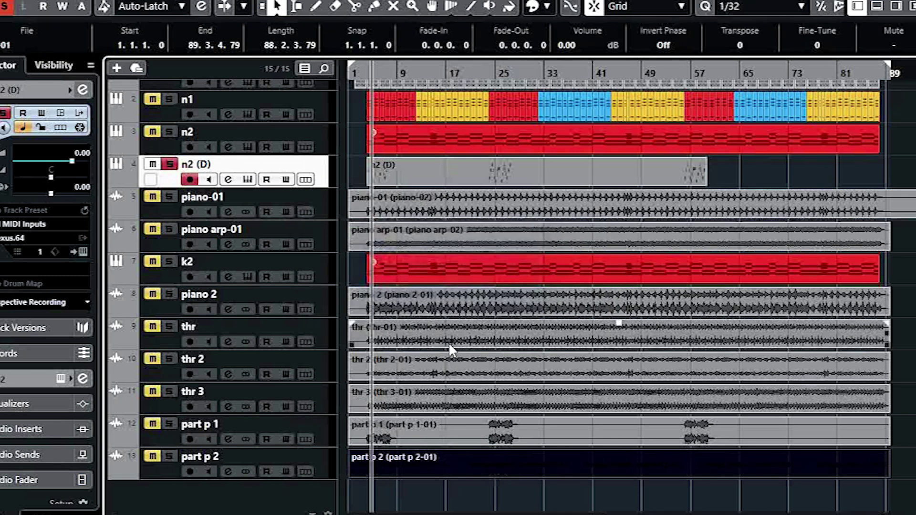
{"action": "mouse_move", "coordinate": [556, 474]}
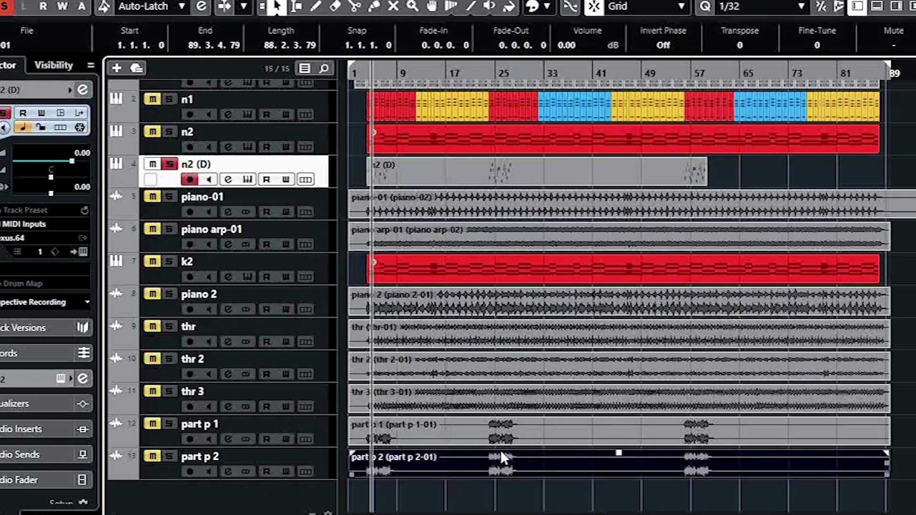
Step: Turn off solo on the n2 (D) track and delete its merged MIDI part
{"action": "key", "text": "g"}
{"action": "key", "text": "g"}
{"action": "key", "text": "g"}
{"action": "key", "text": "h"}
{"action": "key", "text": "h"}
{"action": "key", "text": "h"}
{"action": "key", "text": "h"}
{"action": "key", "text": "h"}
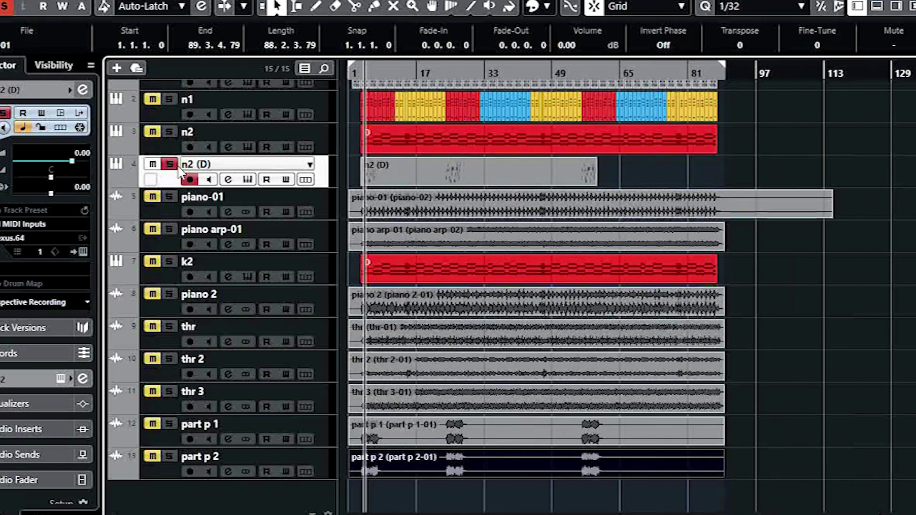
{"action": "left_click", "coordinate": [170, 165]}
{"action": "left_click", "coordinate": [391, 170]}
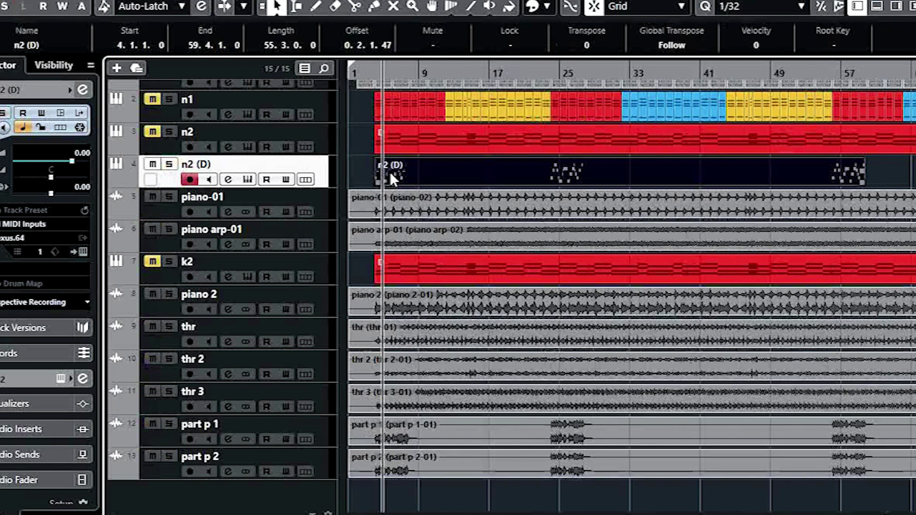
{"action": "key", "text": "Delete"}
Step: Load the WW PanFlute preset from the Classical category in the Nexus instrument of the n2 (D) track
{"action": "left_click", "coordinate": [246, 180]}
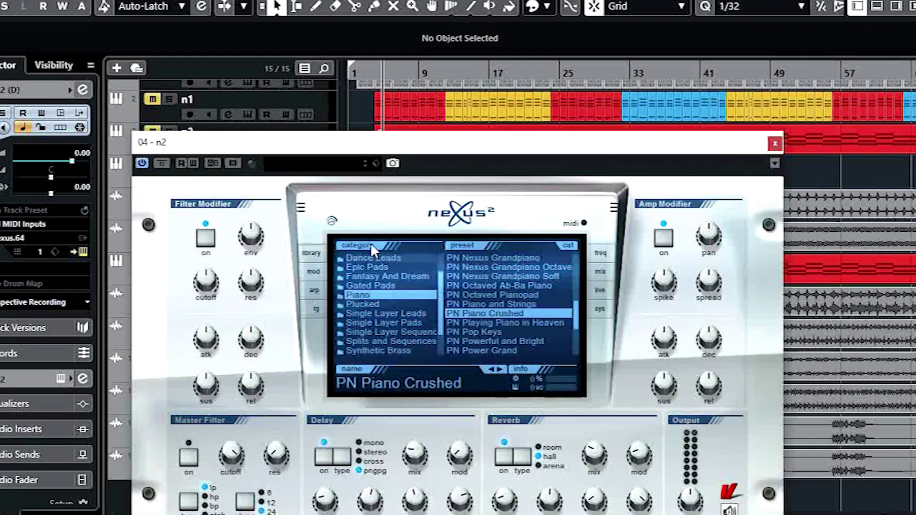
{"action": "scroll", "coordinate": [442, 312], "scroll_direction": "up", "scroll_amount": 3}
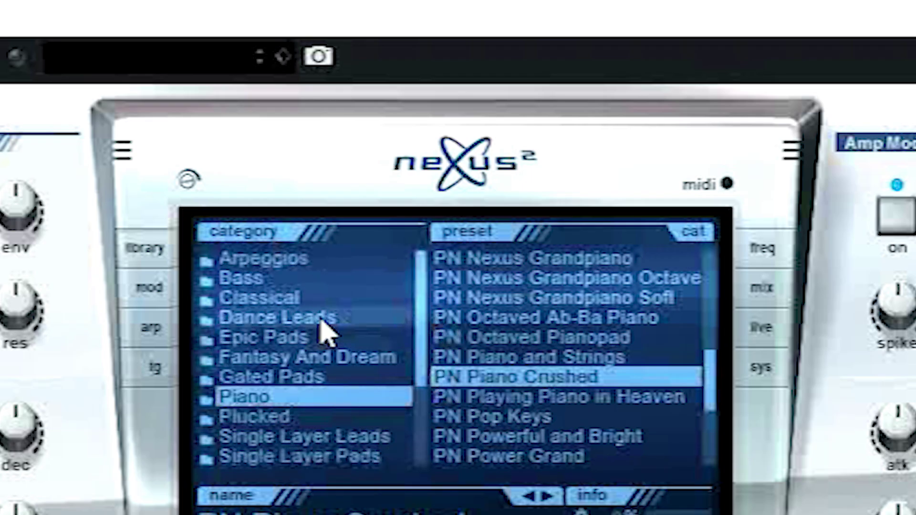
{"action": "left_click", "coordinate": [379, 278]}
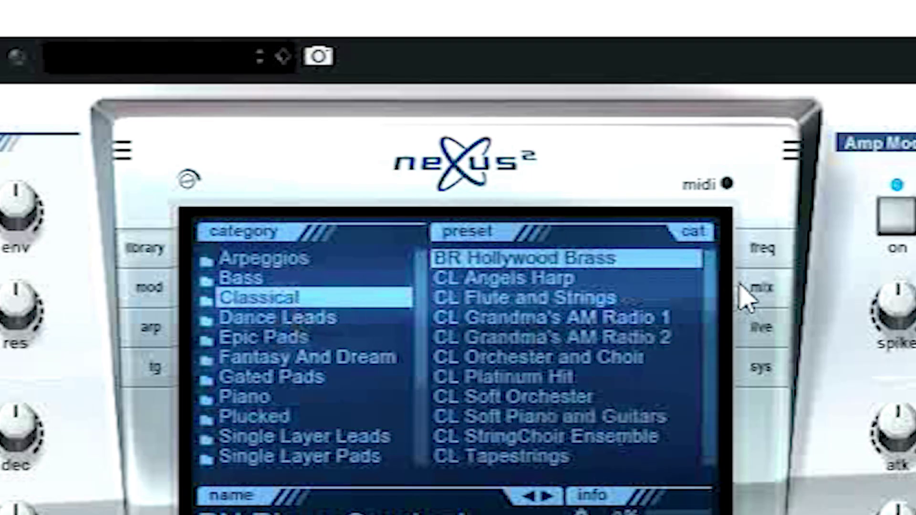
{"action": "left_click_drag", "start_coordinate": [711, 299], "coordinate": [713, 464]}
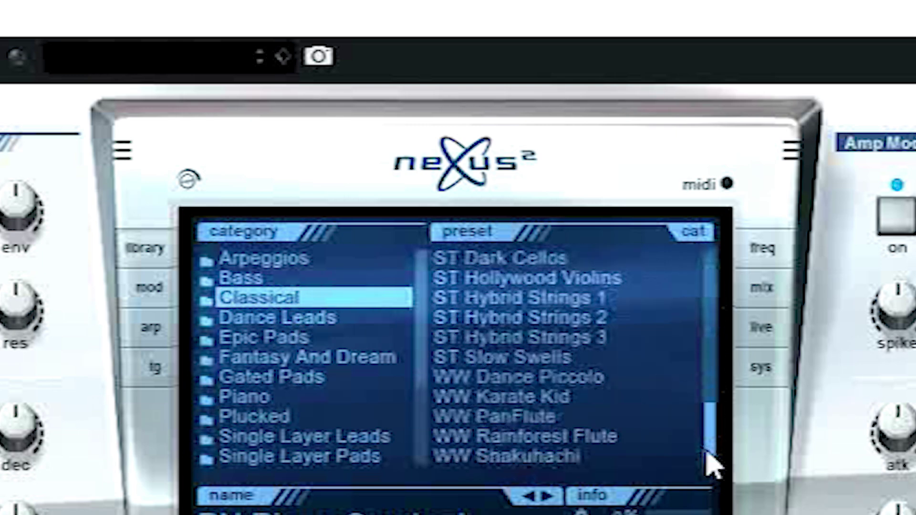
{"action": "left_click", "coordinate": [524, 417]}
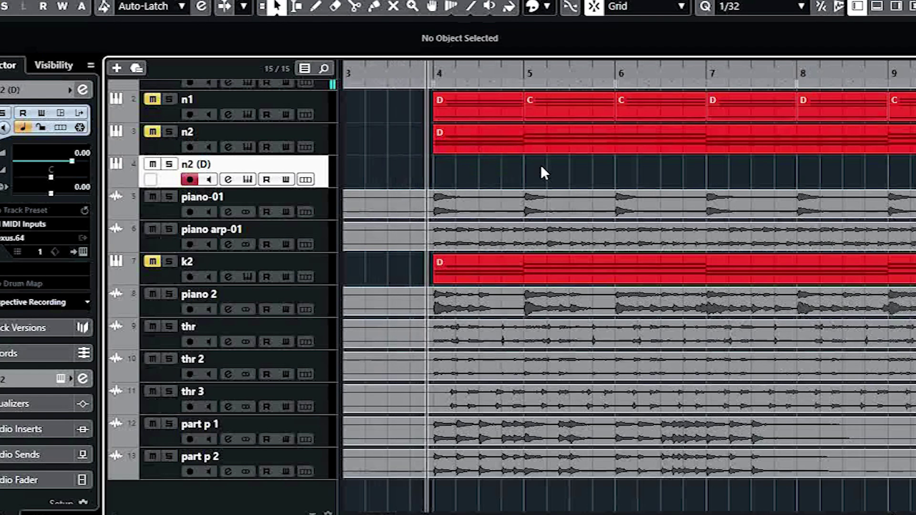
Step: Record the pan flute melody on the n2 (D) track, starting at bar 6 and stopping just past bar 12
{"action": "key", "text": "g"}
{"action": "key", "text": "g"}
{"action": "key", "text": "g"}
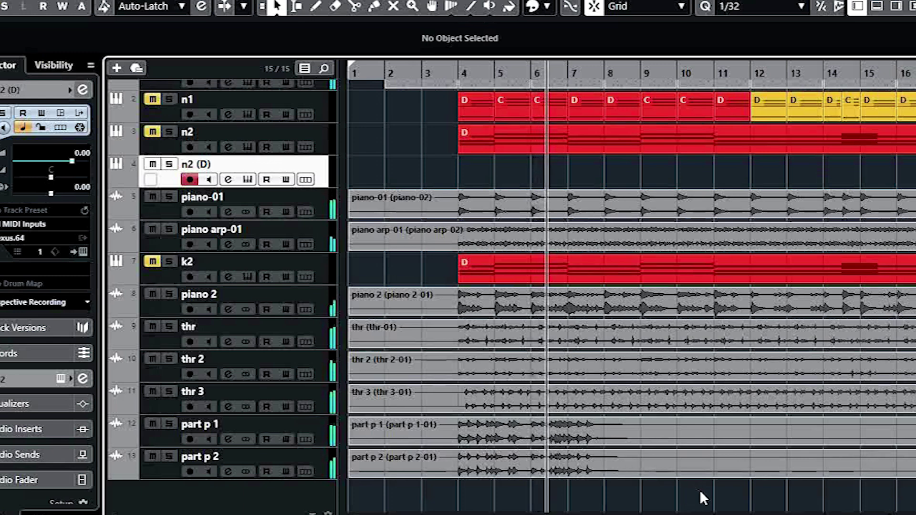
{"action": "key", "text": "KP_Multiply"}
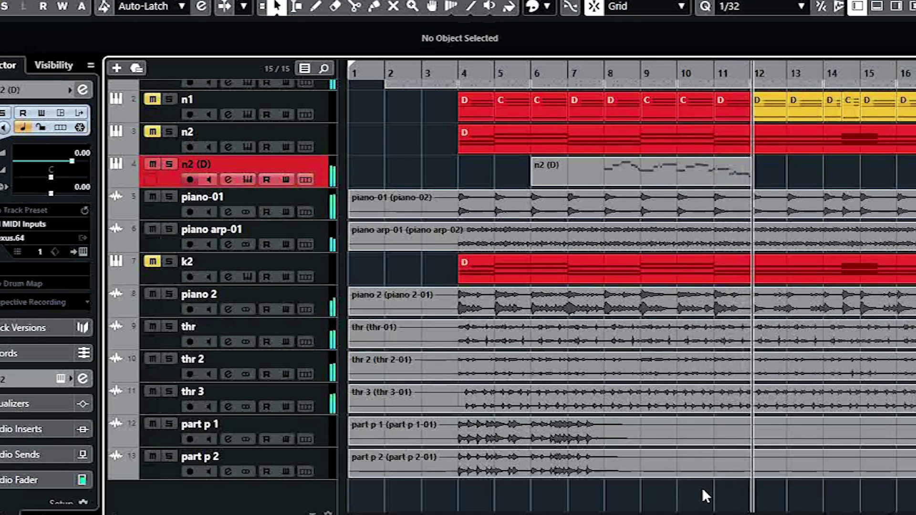
{"action": "key", "text": "space"}
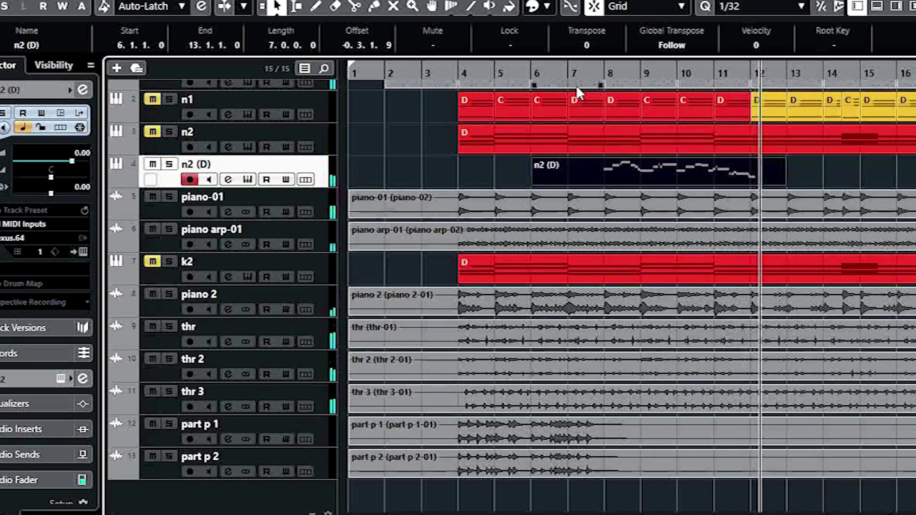
Step: Place the playback cursor at bar 8 and open the recorded n2 (D) part in a separate Key Editor window
{"action": "left_click", "coordinate": [600, 74]}
{"action": "double_click", "coordinate": [621, 162]}
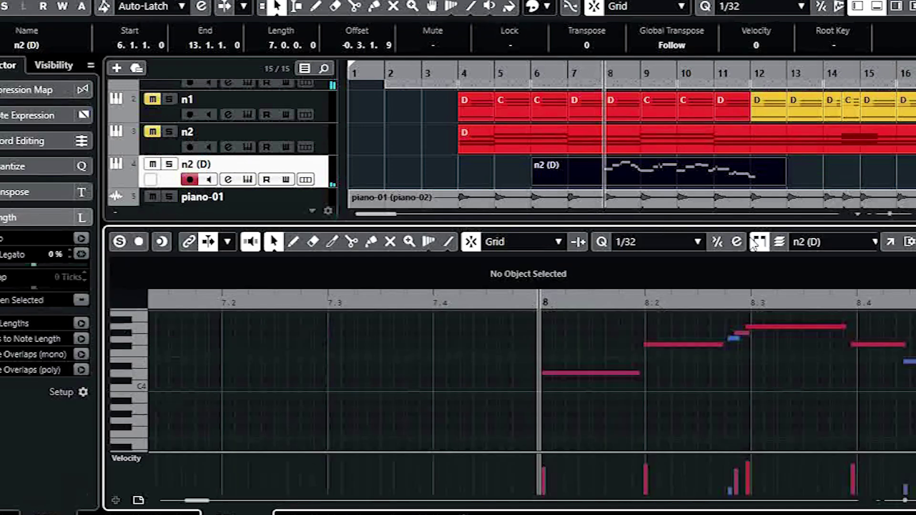
{"action": "left_click", "coordinate": [889, 242]}
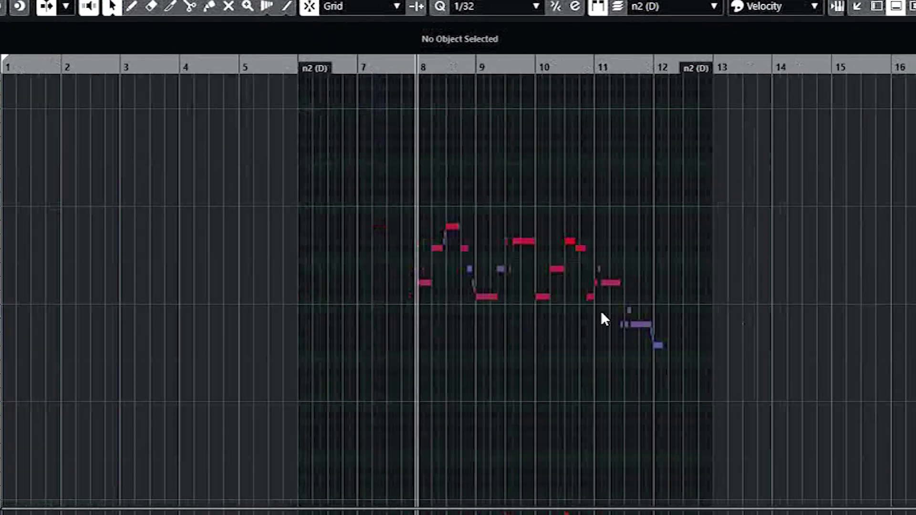
Step: Examine how the starts of the recorded notes line up with the grid around bar 8
{"action": "key", "text": "h"}
{"action": "key", "text": "h"}
{"action": "key", "text": "h"}
{"action": "key", "text": "h"}
{"action": "key", "text": "h"}
{"action": "key", "text": "h"}
{"action": "key", "text": "g"}
{"action": "key", "text": "g"}
{"action": "key", "text": "g"}
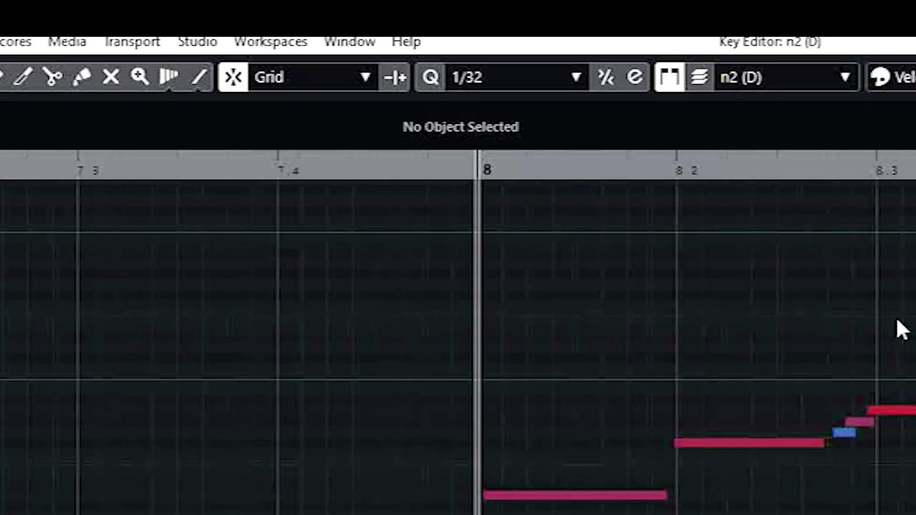
{"action": "key", "text": "g"}
{"action": "left_click", "coordinate": [785, 173]}
{"action": "key", "text": "h"}
{"action": "key", "text": "h"}
{"action": "key", "text": "h"}
{"action": "key", "text": "h"}
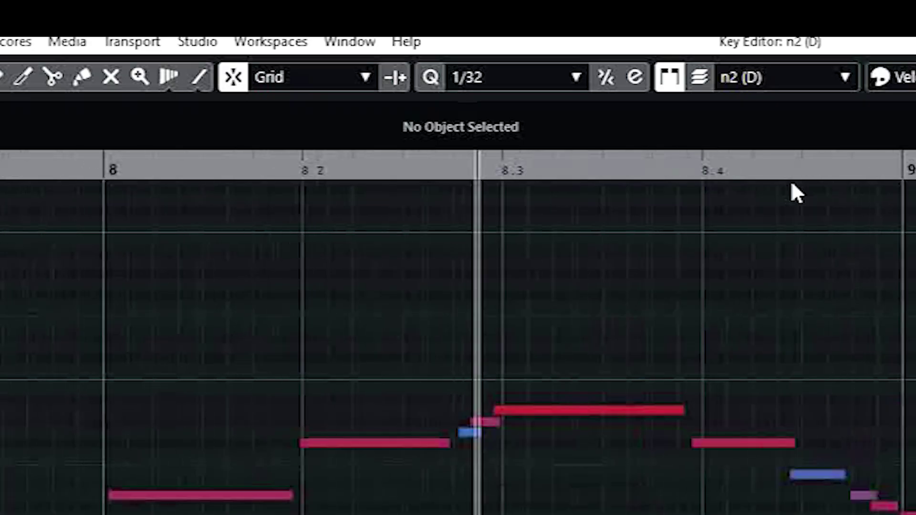
{"action": "key", "text": "h"}
{"action": "key", "text": "h"}
{"action": "key", "text": "g"}
{"action": "key", "text": "g"}
{"action": "key", "text": "g"}
{"action": "key", "text": "g"}
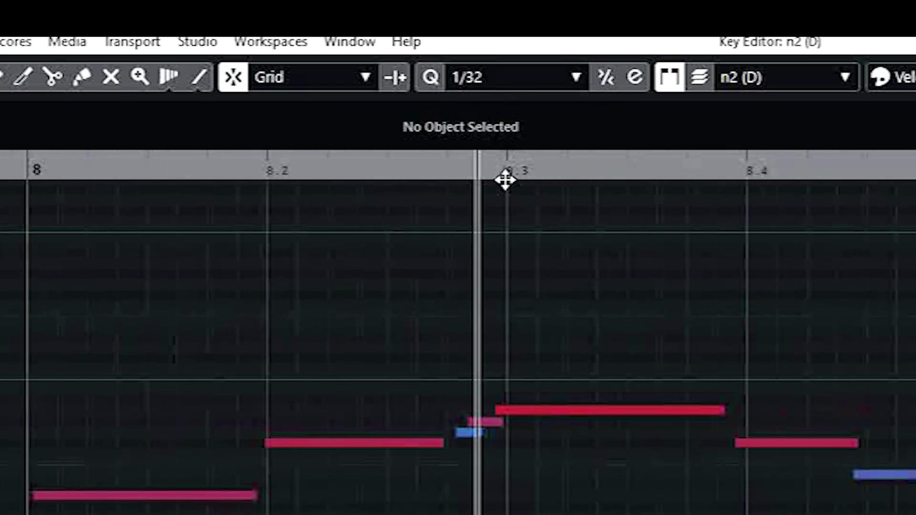
{"action": "key", "text": "g"}
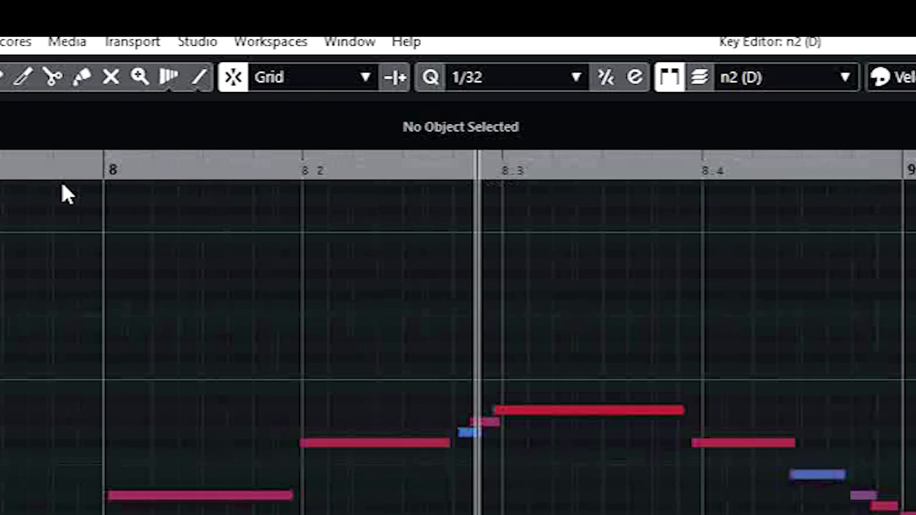
{"action": "key", "text": "g"}
{"action": "key", "text": "g"}
{"action": "key", "text": "g"}
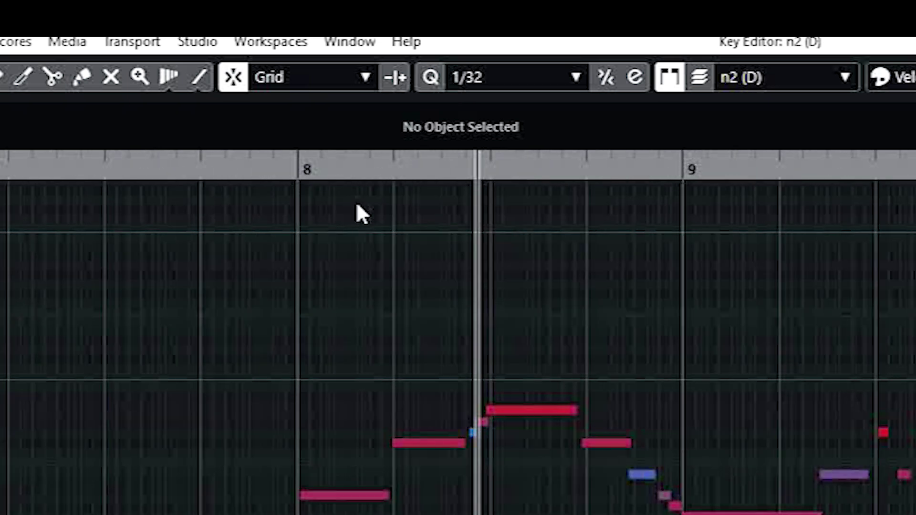
{"action": "key", "text": "h"}
{"action": "key", "text": "h"}
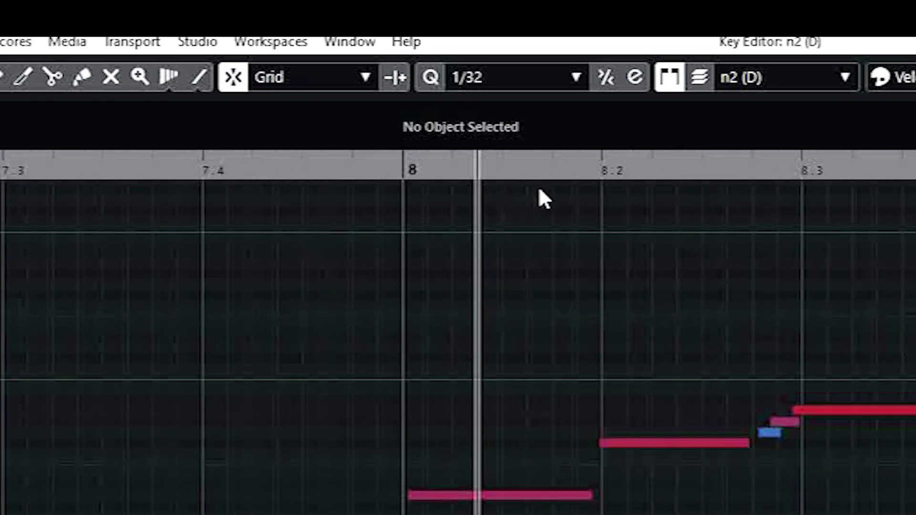
{"action": "key", "text": "g"}
{"action": "key", "text": "g"}
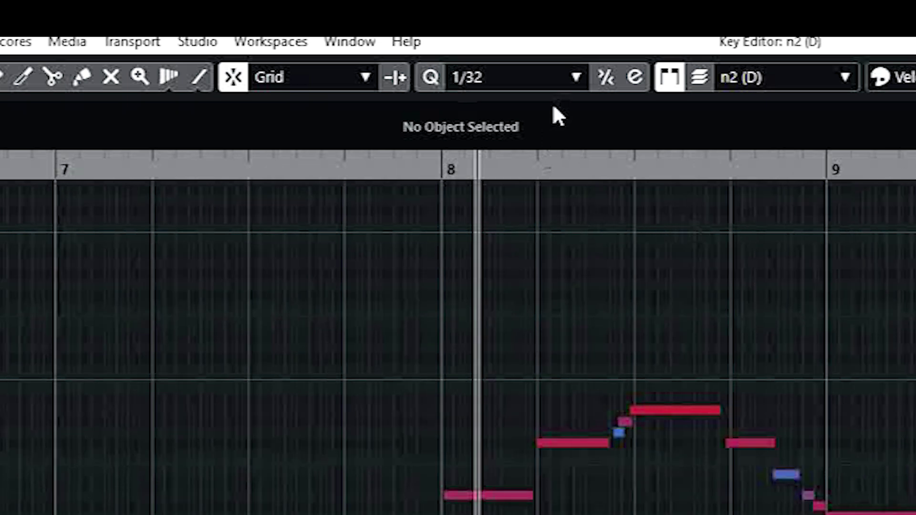
{"action": "left_click_drag", "start_coordinate": [521, 172], "coordinate": [604, 277]}
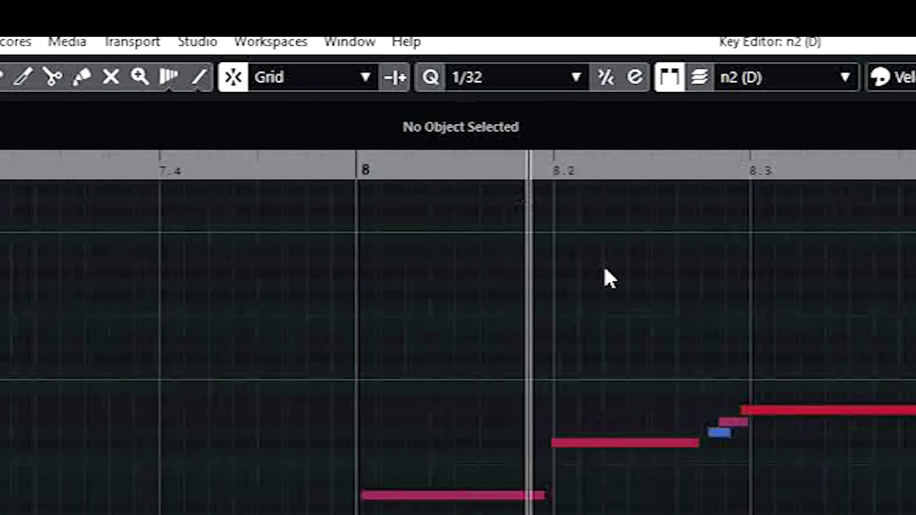
Step: Try quantizing all the recorded notes, including with a 1/16 grid, and undo the quantization
{"action": "left_click", "coordinate": [723, 430]}
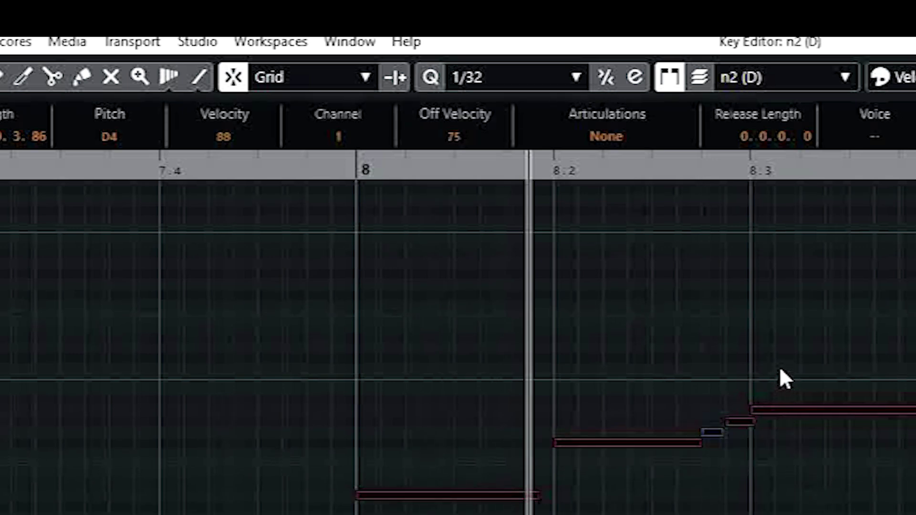
{"action": "left_click", "coordinate": [771, 346]}
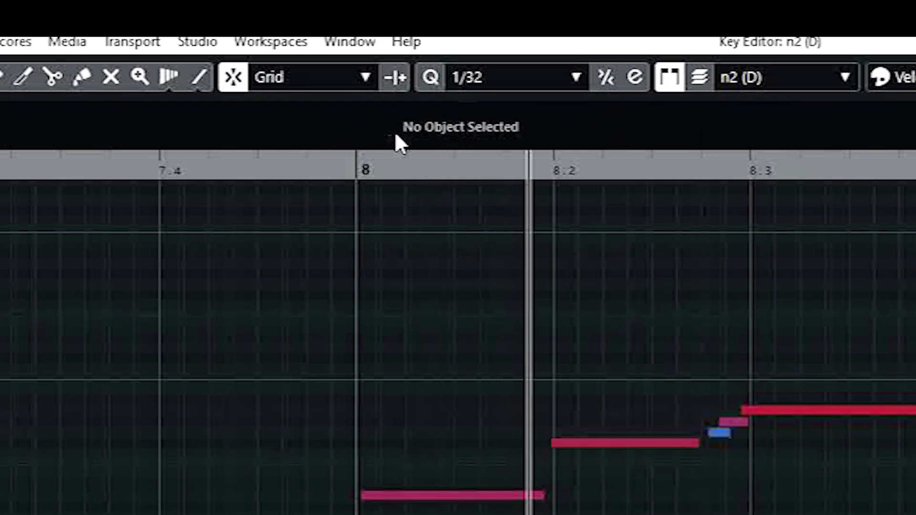
{"action": "key", "text": "ctrl+a"}
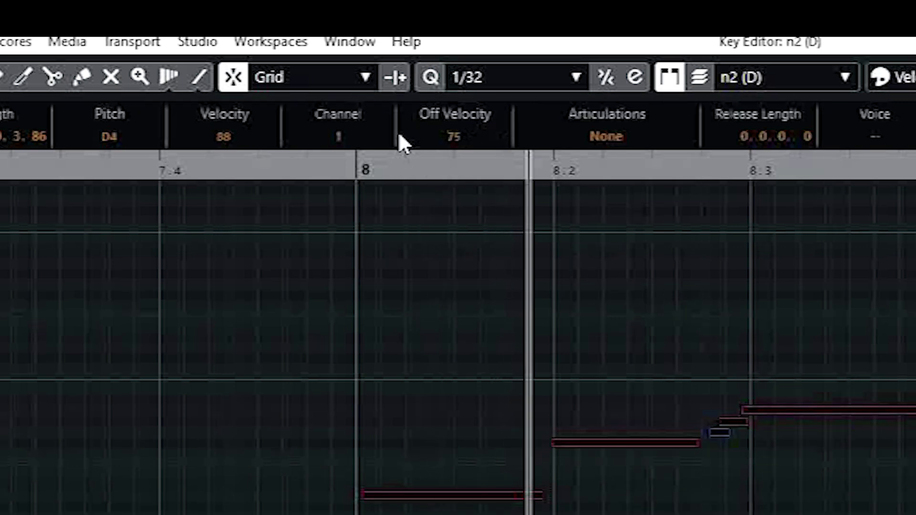
{"action": "left_click", "coordinate": [484, 85]}
{"action": "left_click", "coordinate": [509, 216]}
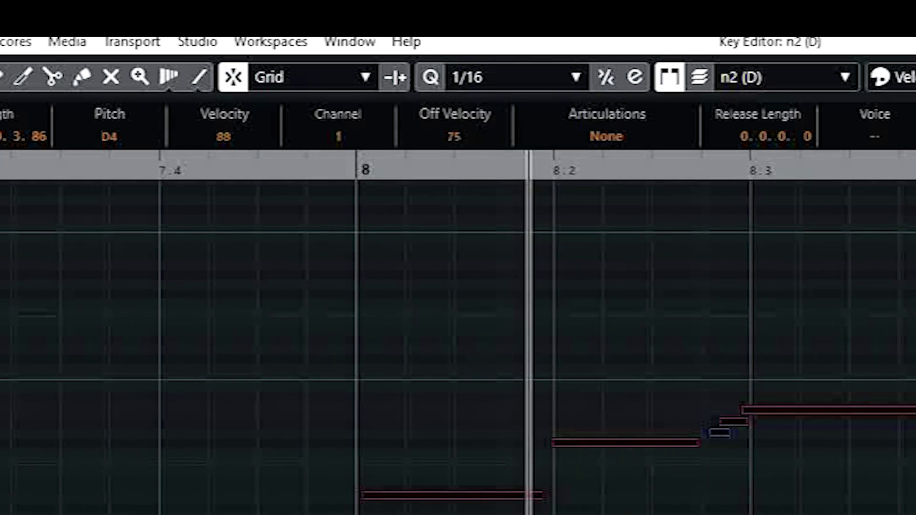
{"action": "key", "text": "q"}
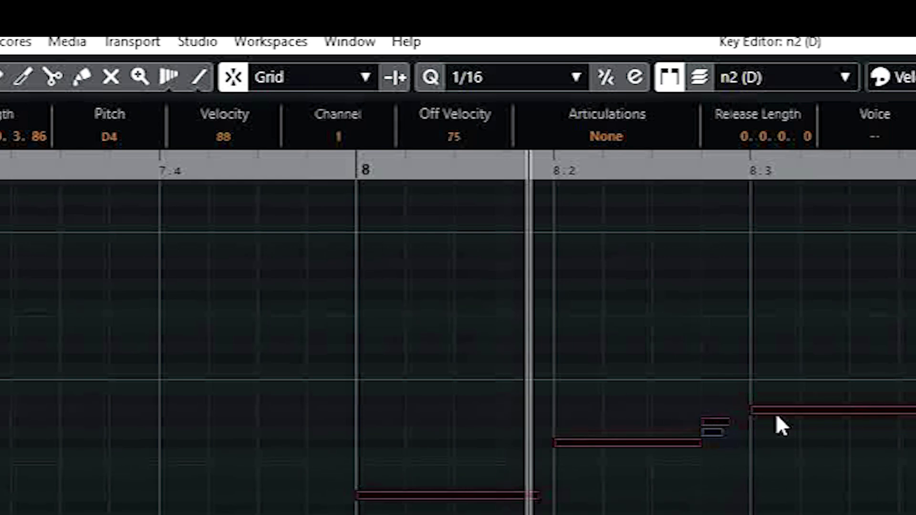
{"action": "left_click", "coordinate": [340, 175]}
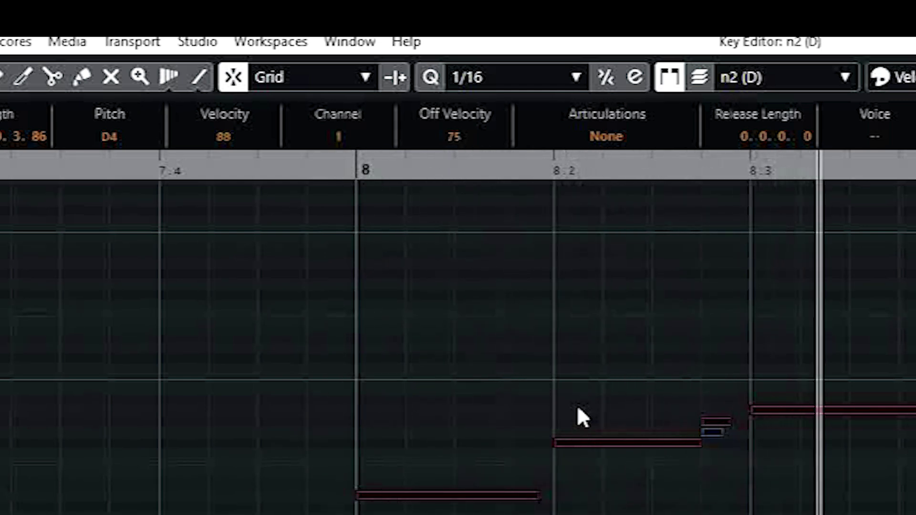
{"action": "key", "text": "ctrl+z"}
Step: Set the quantize value to 1/32, quantize all the recorded notes and play them back
{"action": "left_click", "coordinate": [511, 77]}
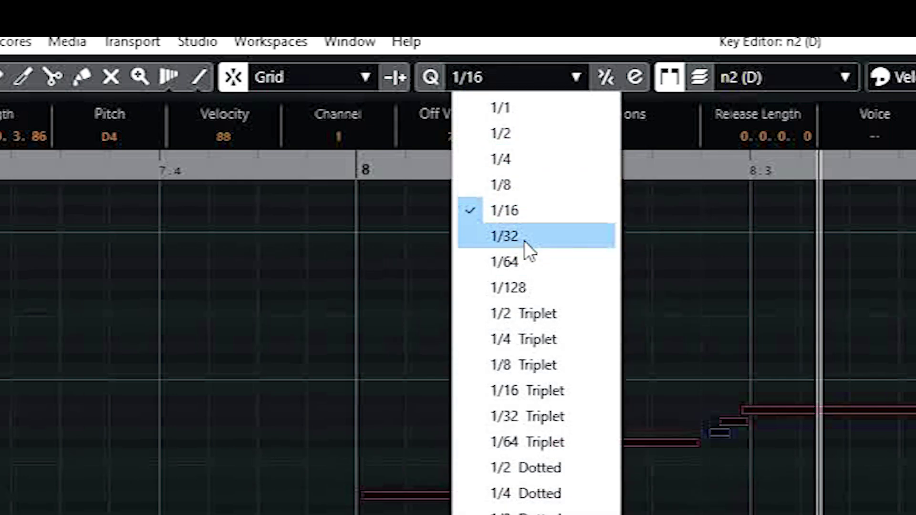
{"action": "left_click", "coordinate": [527, 236]}
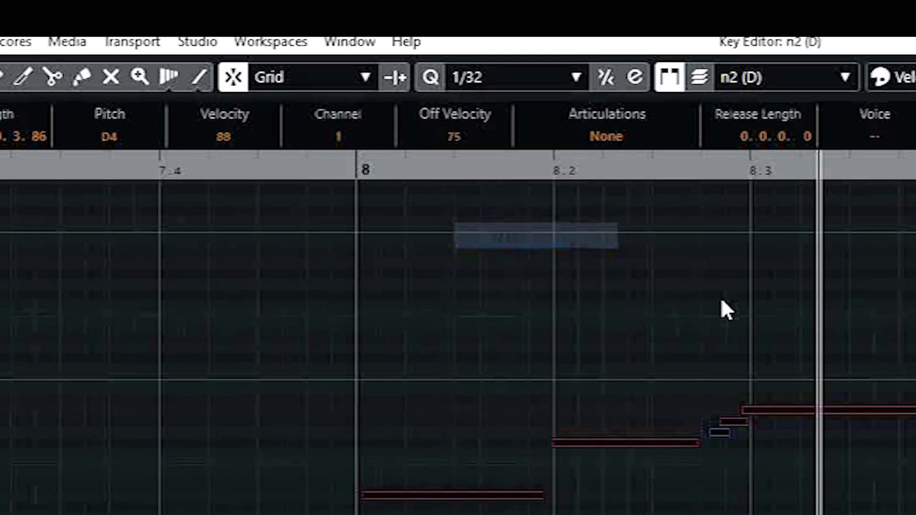
{"action": "key", "text": "q"}
{"action": "key", "text": "space"}
{"action": "left_click", "coordinate": [733, 482]}
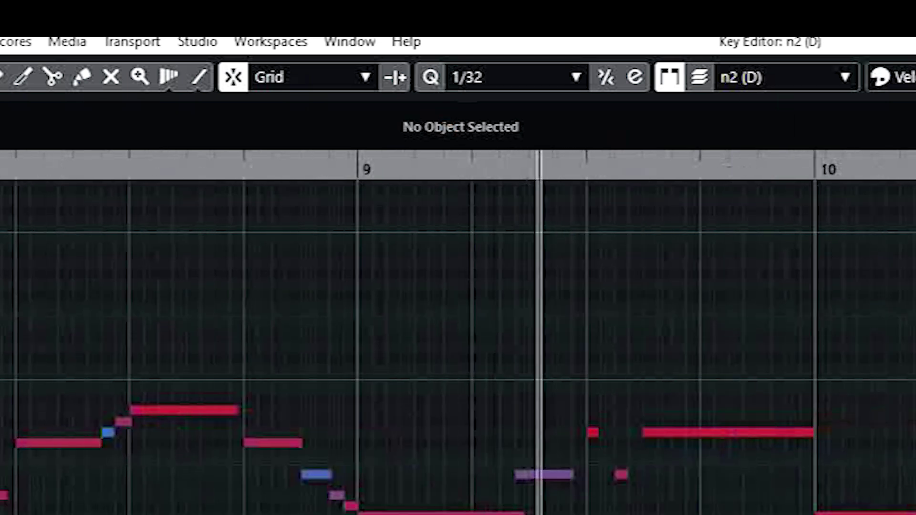
Step: Move the E4 note within the second beat of bar 9 one 1/32 grid step later and play the melody onward
{"action": "key", "text": "space"}
{"action": "left_click_drag", "start_coordinate": [411, 171], "coordinate": [419, 220]}
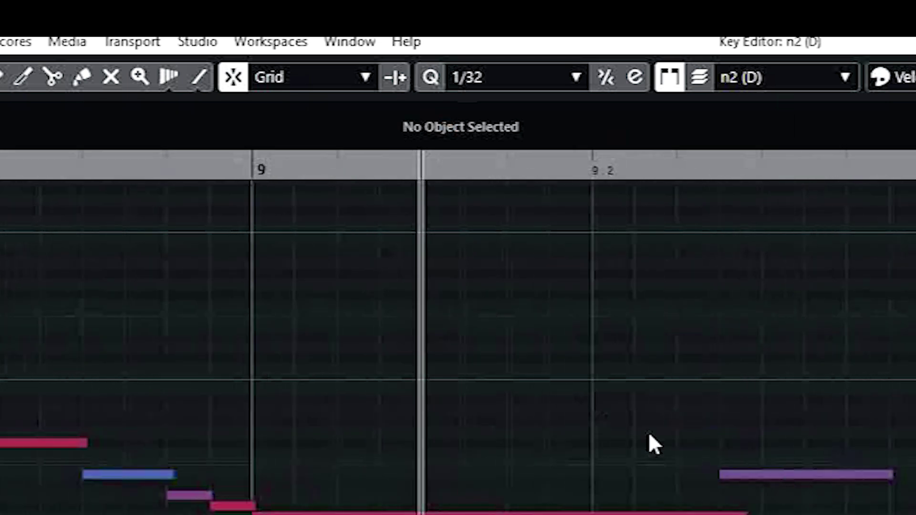
{"action": "left_click_drag", "start_coordinate": [749, 476], "coordinate": [788, 481]}
{"action": "key", "text": "space"}
{"action": "key", "text": "g"}
{"action": "key", "text": "g"}
{"action": "key", "text": "g"}
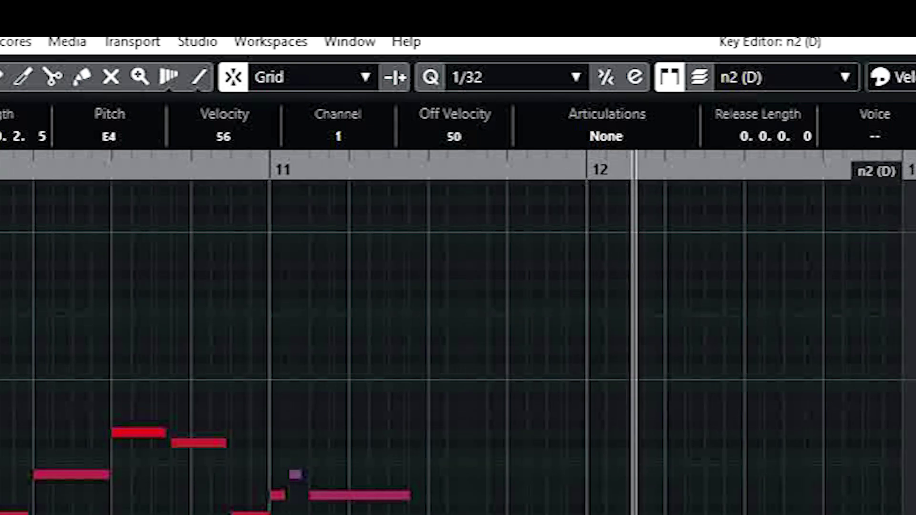
Step: Enlarge the velocity lane and raise the velocities of the quieter notes in bars 11 and 12
{"action": "scroll", "coordinate": [458, 286], "scroll_direction": "down", "scroll_amount": 5}
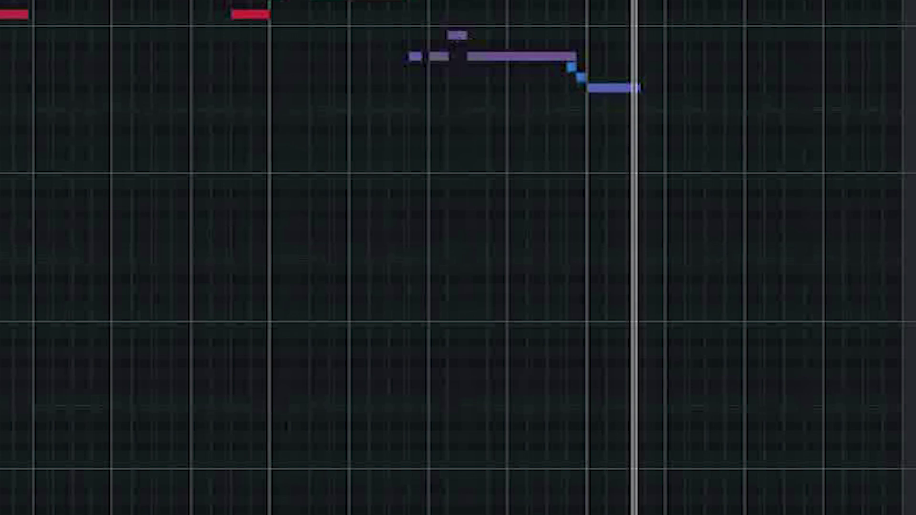
{"action": "left_click_drag", "start_coordinate": [578, 514], "coordinate": [578, 324]}
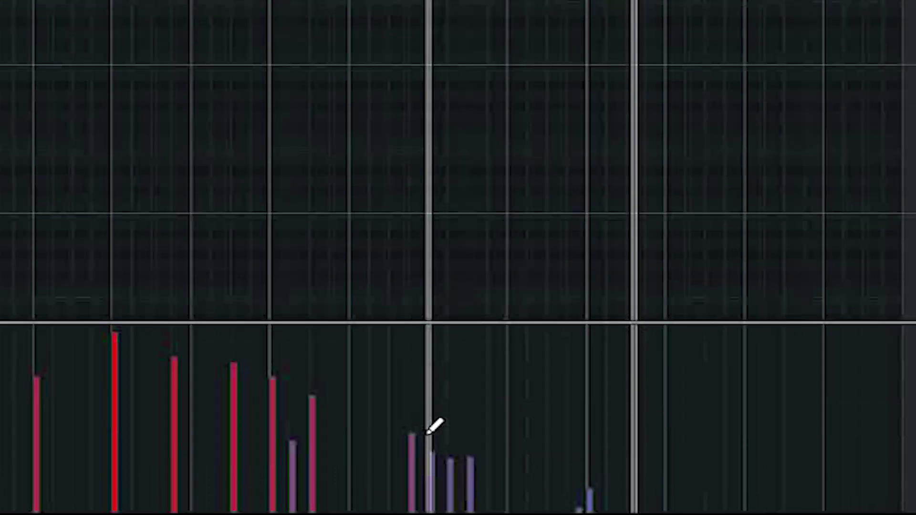
{"action": "mouse_move", "coordinate": [472, 420]}
{"action": "left_mouse_down"}
{"action": "mouse_move", "coordinate": [567, 434]}
{"action": "mouse_move", "coordinate": [586, 429]}
{"action": "mouse_move", "coordinate": [595, 411]}
{"action": "left_mouse_up"}
{"action": "left_click", "coordinate": [297, 408]}
{"action": "key", "text": "Page_Down"}
{"action": "key", "text": "Page_Down"}
{"action": "key", "text": "Page_Down"}
{"action": "key", "text": "Page_Down"}
{"action": "key", "text": "Page_Down"}
{"action": "key", "text": "Page_Down"}
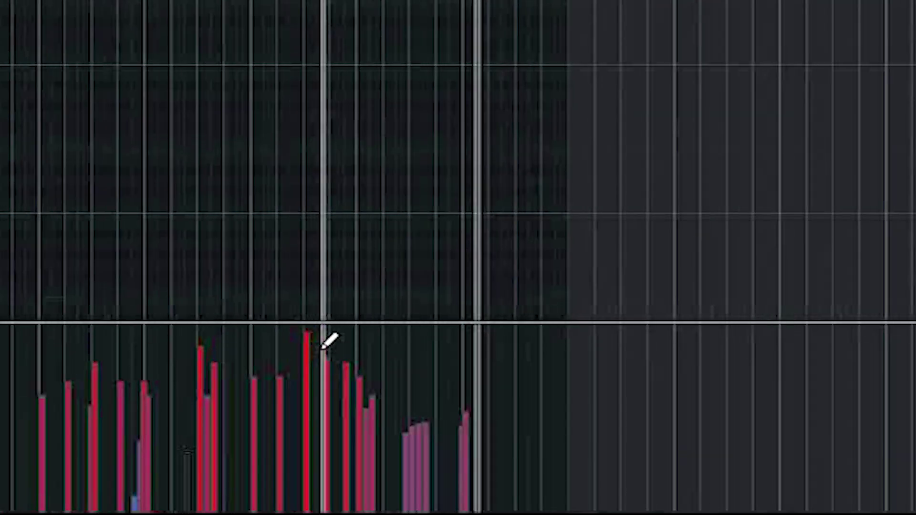
{"action": "left_click", "coordinate": [307, 352]}
{"action": "left_click", "coordinate": [203, 361]}
{"action": "left_click", "coordinate": [309, 363]}
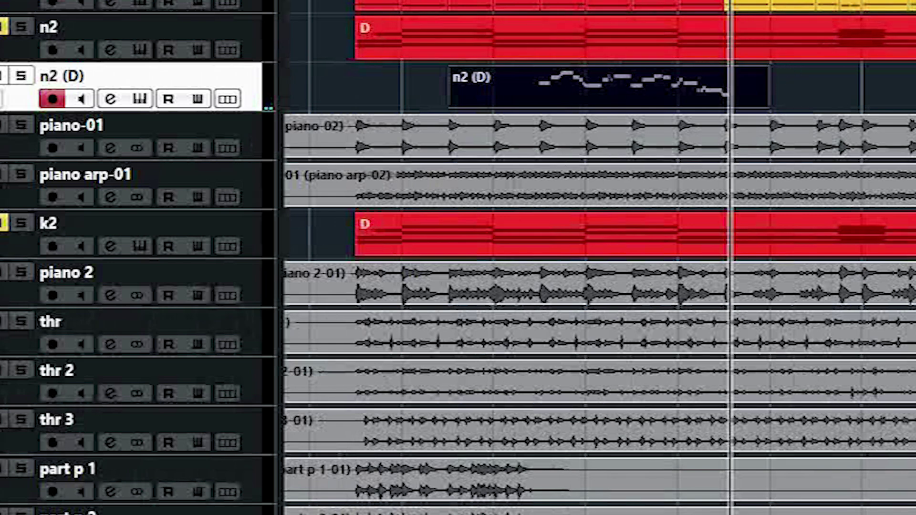
Step: Trim the n2 (D) part so it starts at bar 8 and ends at bar 12
{"action": "left_click", "coordinate": [540, 1]}
{"action": "key", "text": "h"}
{"action": "key", "text": "h"}
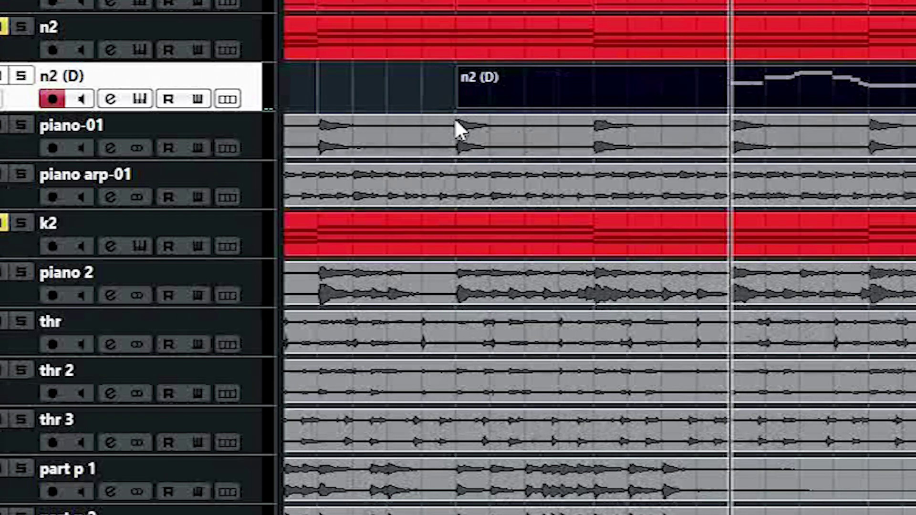
{"action": "left_click_drag", "start_coordinate": [459, 101], "coordinate": [730, 101]}
{"action": "key", "text": "g"}
{"action": "key", "text": "g"}
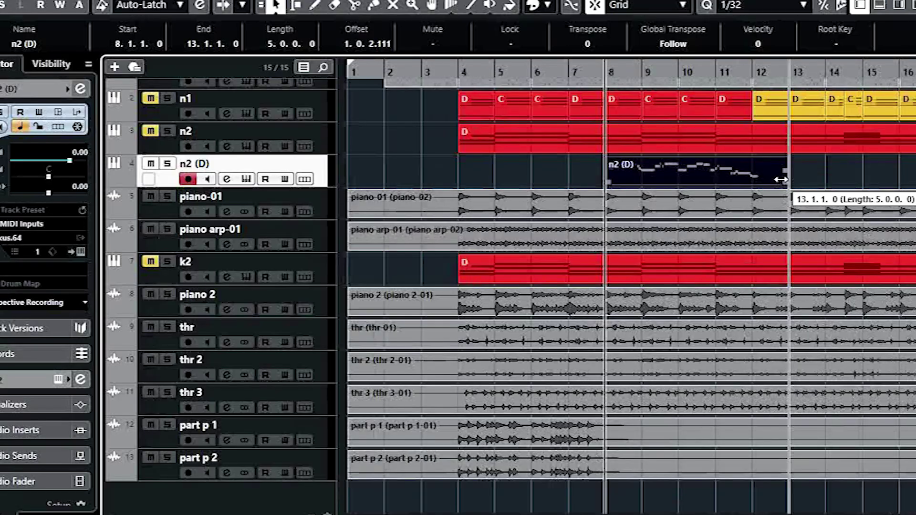
{"action": "left_click_drag", "start_coordinate": [781, 179], "coordinate": [728, 177]}
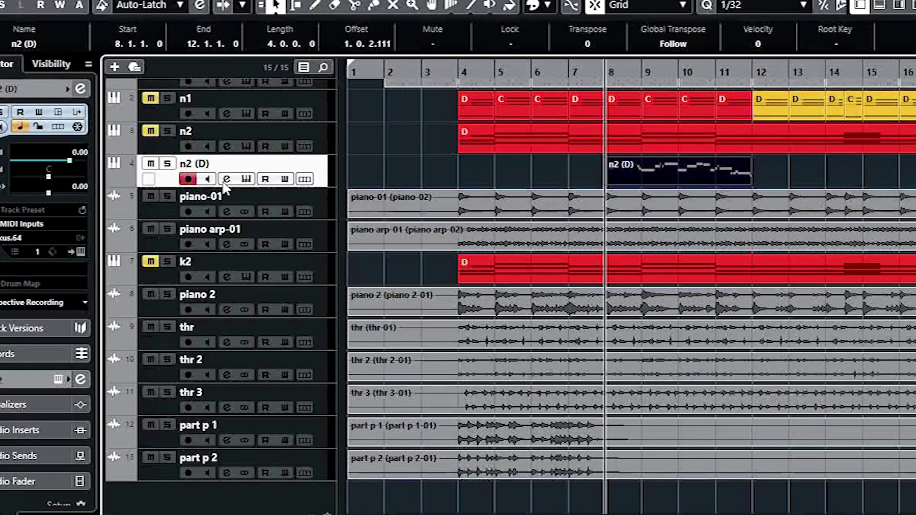
Step: Play through the second occurrence of the piano melody from bar 24 and place the playback cursor at bar 28
{"action": "key", "text": "g"}
{"action": "key", "text": "g"}
{"action": "key", "text": "g"}
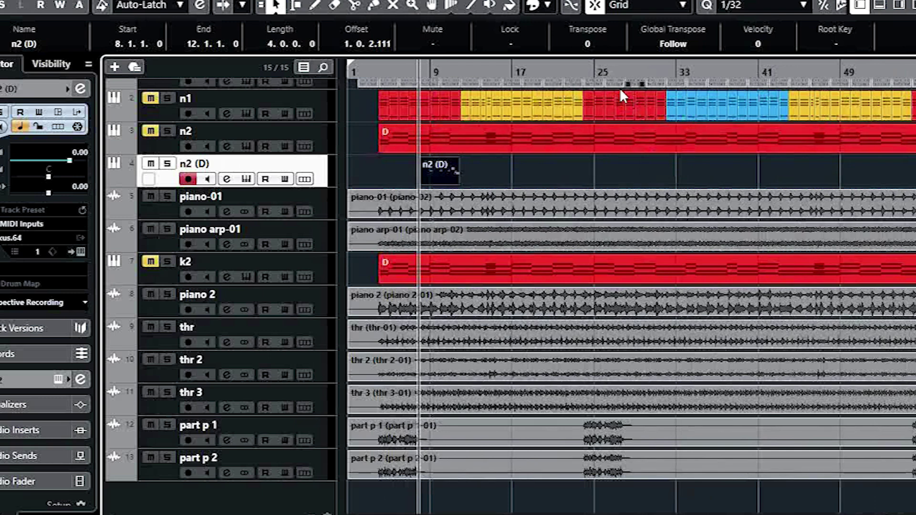
{"action": "left_click", "coordinate": [586, 73]}
{"action": "key", "text": "h"}
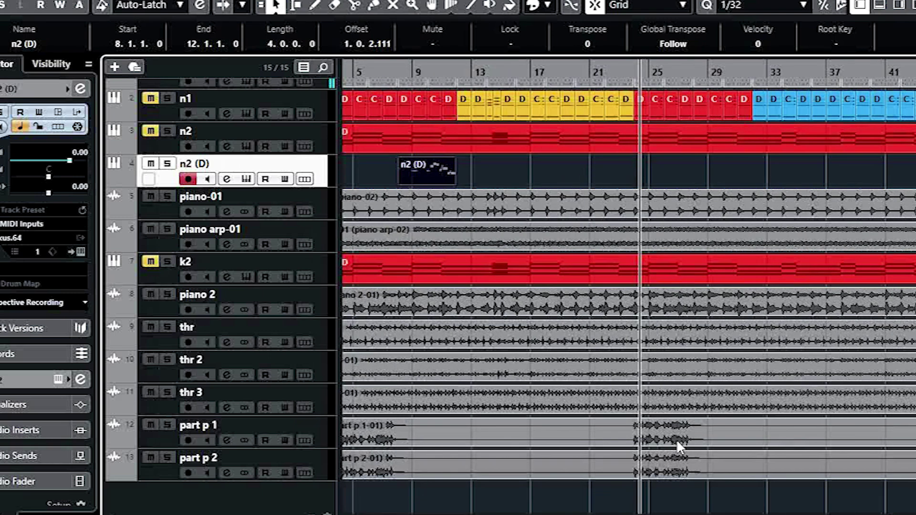
{"action": "left_click", "coordinate": [695, 70]}
{"action": "key", "text": "h"}
{"action": "key", "text": "h"}
{"action": "key", "text": "h"}
{"action": "key", "text": "h"}
{"action": "left_click", "coordinate": [532, 72]}
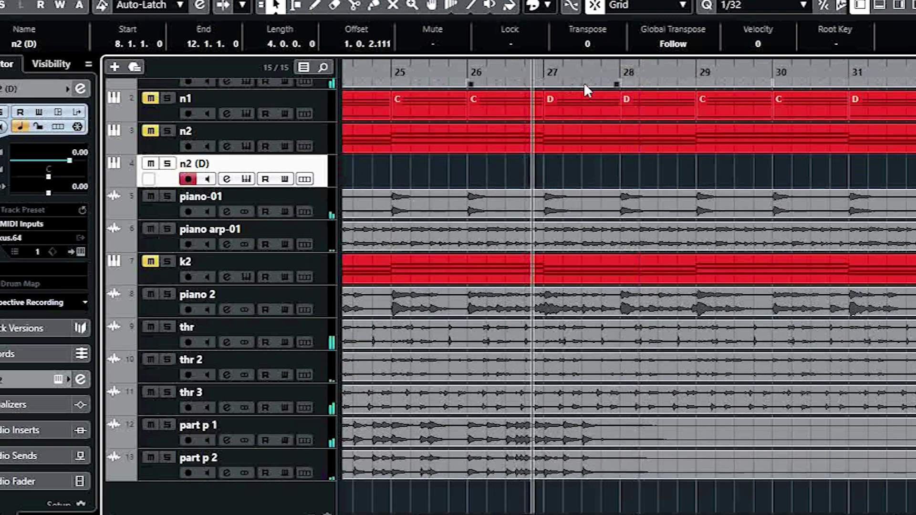
{"action": "left_click_drag", "start_coordinate": [584, 85], "coordinate": [670, 73]}
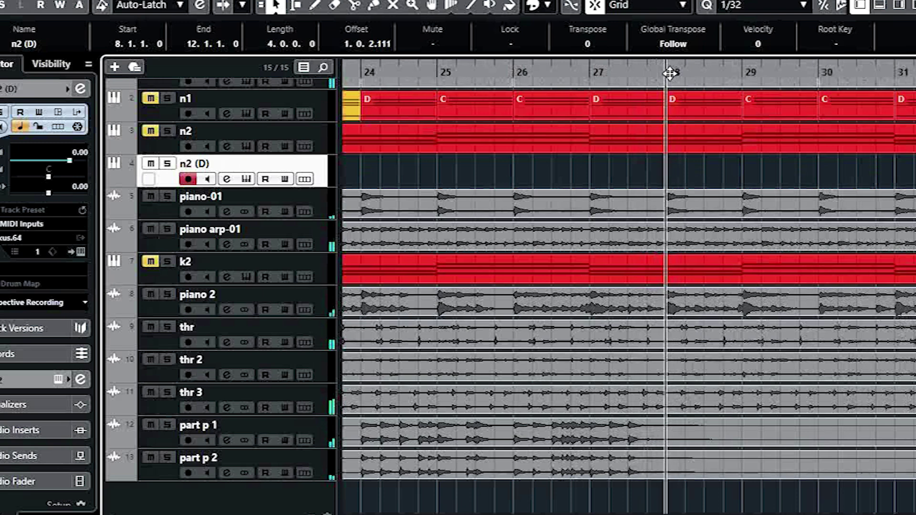
Step: Paste the flute part on n2 (D) at bar 28 and play from bar 27 into it
{"action": "key", "text": "ctrl+v"}
{"action": "left_click", "coordinate": [565, 72]}
{"action": "key", "text": "space"}
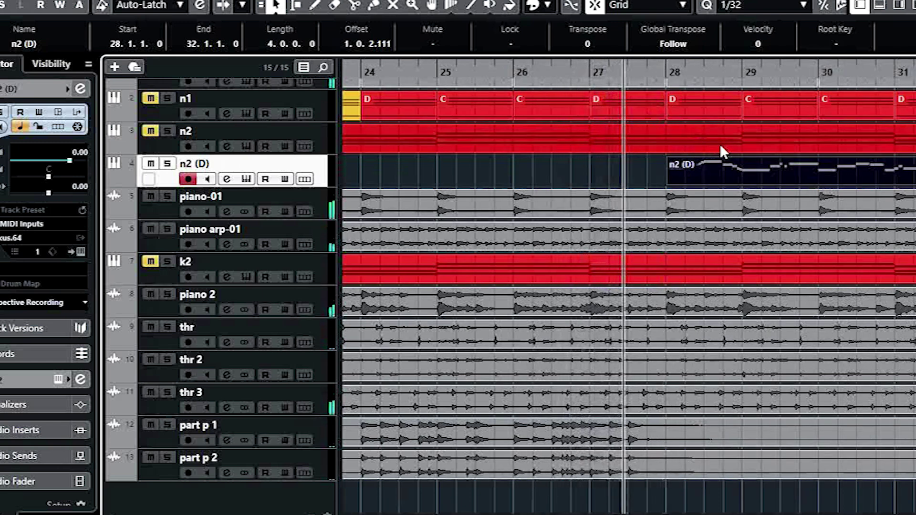
{"action": "key", "text": "g"}
{"action": "key", "text": "g"}
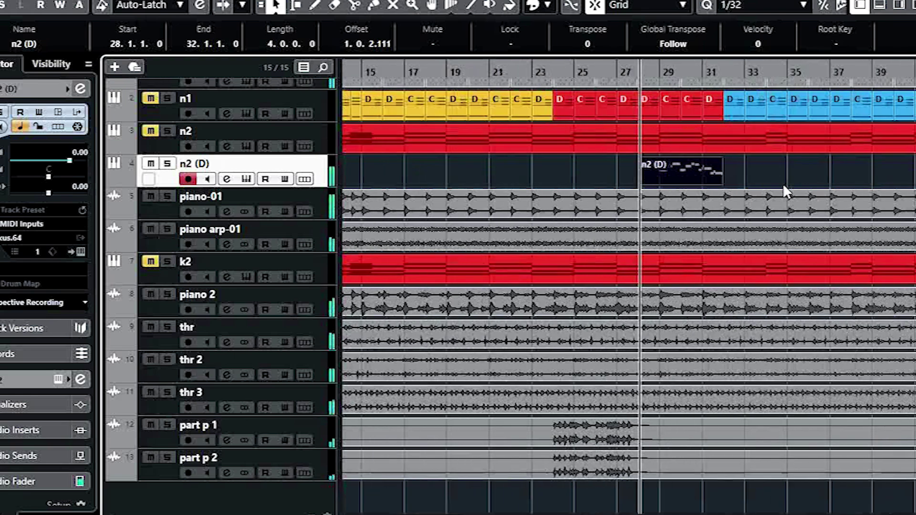
Step: Paste another copy of the flute part on n2 (D) at bar 60, after the third piano melody
{"action": "key", "text": "g"}
{"action": "key", "text": "g"}
{"action": "left_click_drag", "start_coordinate": [761, 73], "coordinate": [640, 187]}
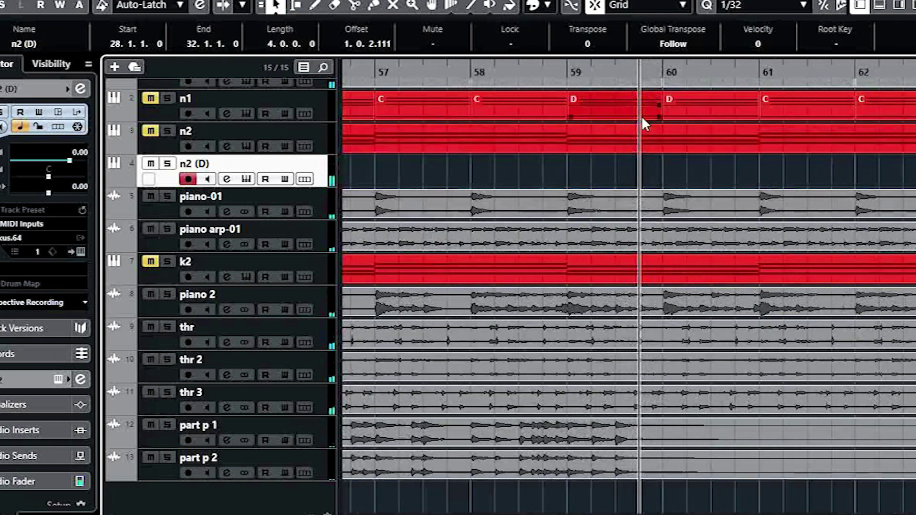
{"action": "left_click", "coordinate": [665, 72]}
{"action": "key", "text": "ctrl+v"}
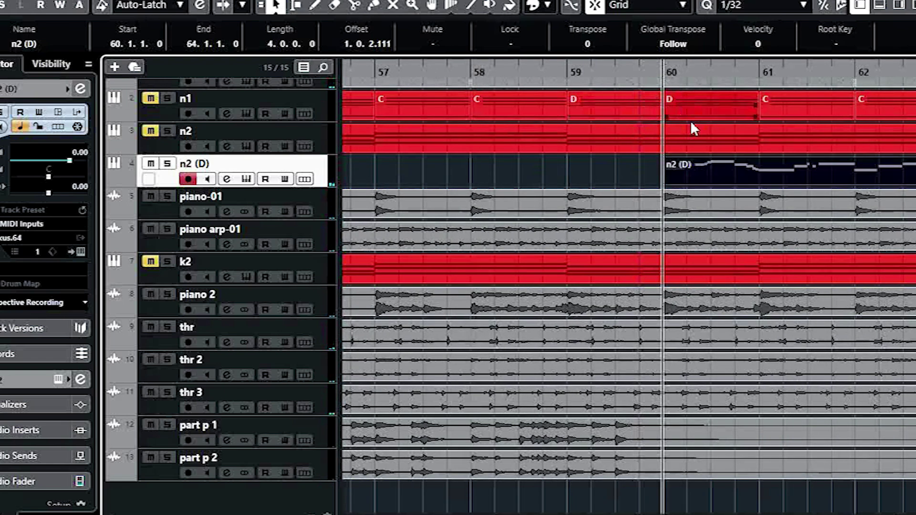
{"action": "key", "text": "g"}
{"action": "key", "text": "g"}
{"action": "key", "text": "g"}
{"action": "key", "text": "g"}
{"action": "key", "text": "g"}
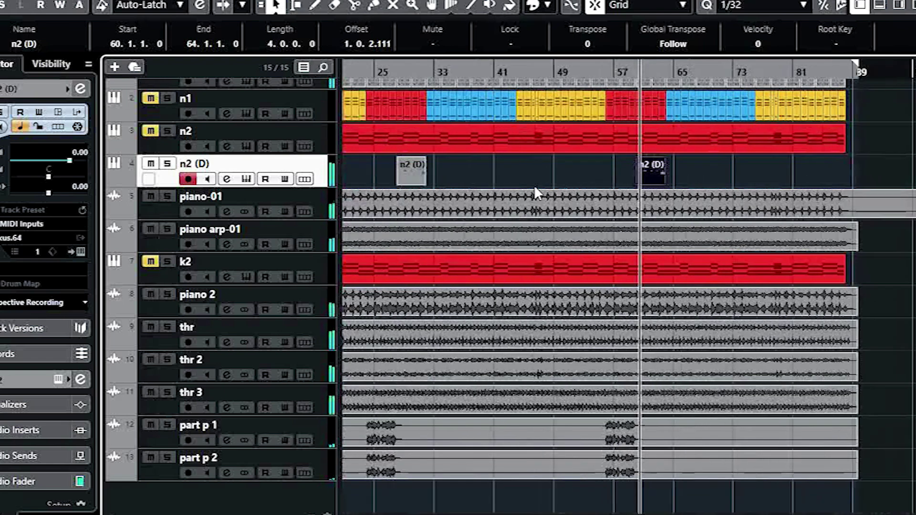
Step: Solo n2 (D) and export it as a 48 kHz, 24-bit wave file named flute, inserted as an audio track
{"action": "left_click", "coordinate": [167, 165]}
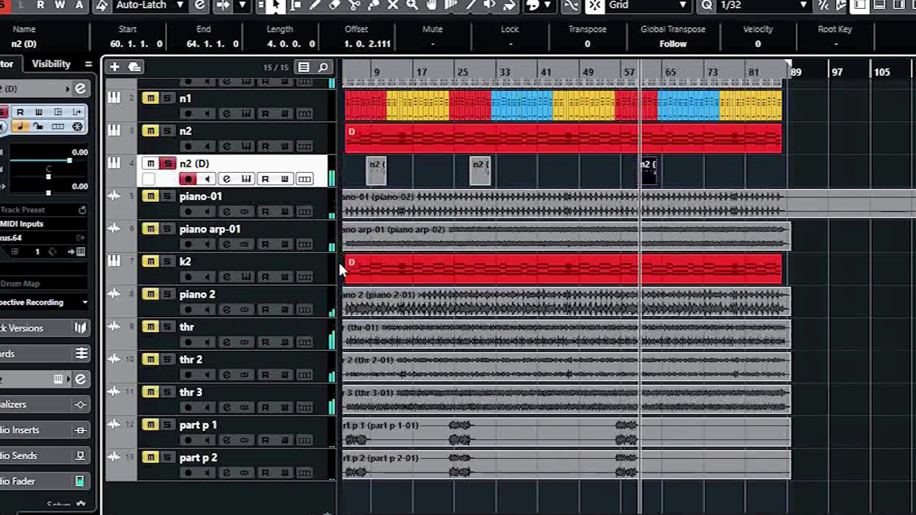
{"action": "key", "text": "ctrl+shift+e"}
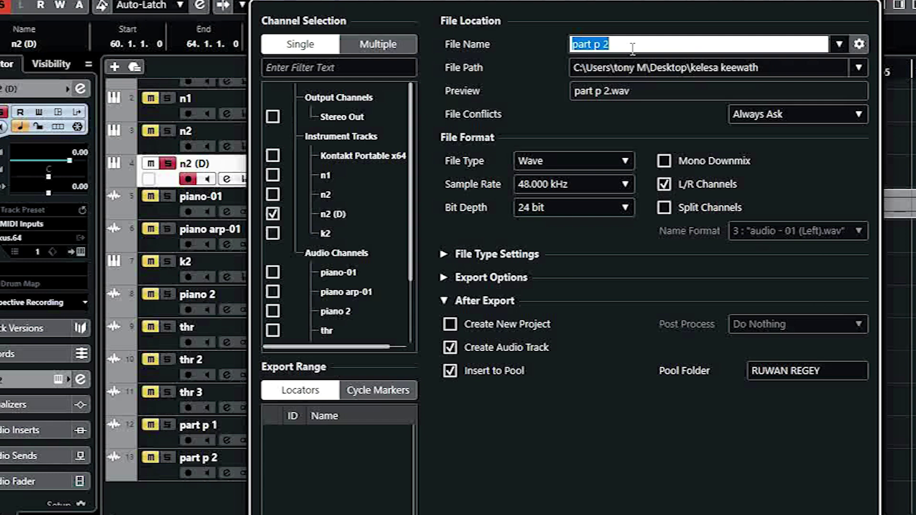
{"action": "type", "text": "flute"}
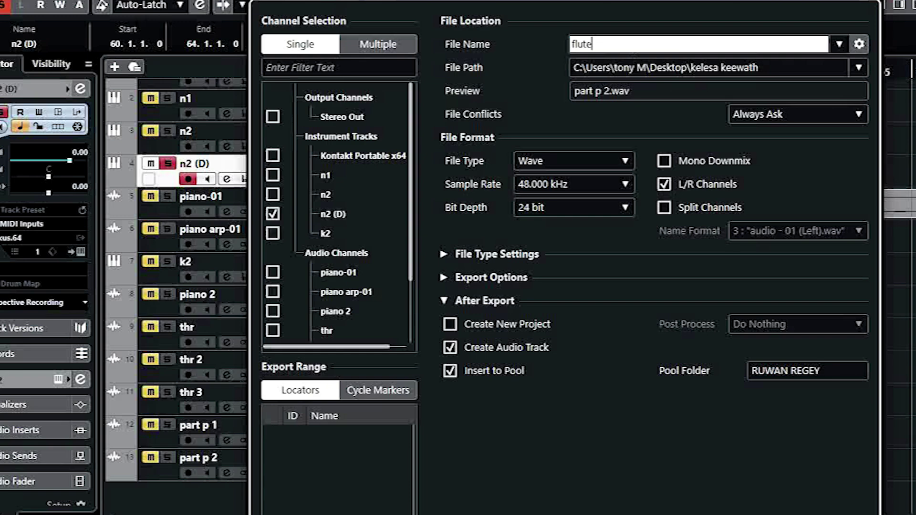
{"action": "left_click", "coordinate": [783, 514]}
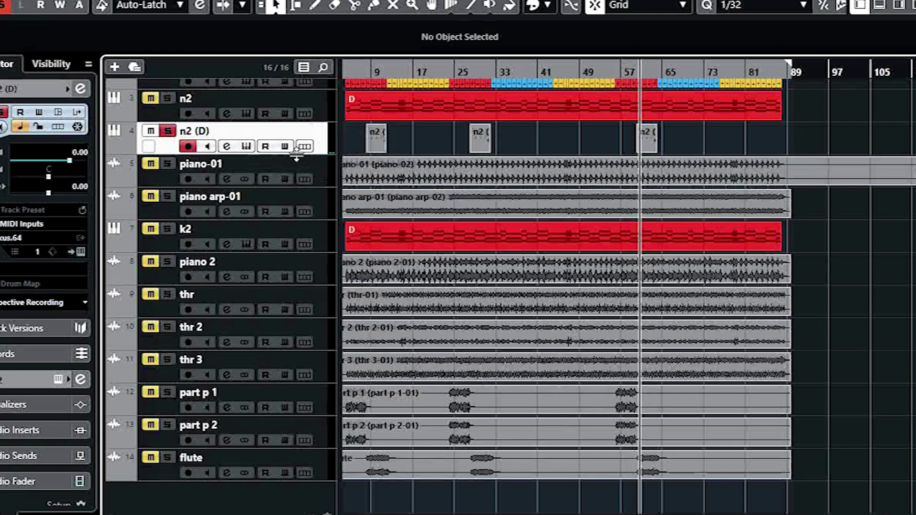
Step: Change the Nexus preset on n2 (D) to WW Shakuhachi, leaving automation read and write off
{"action": "left_click", "coordinate": [285, 146]}
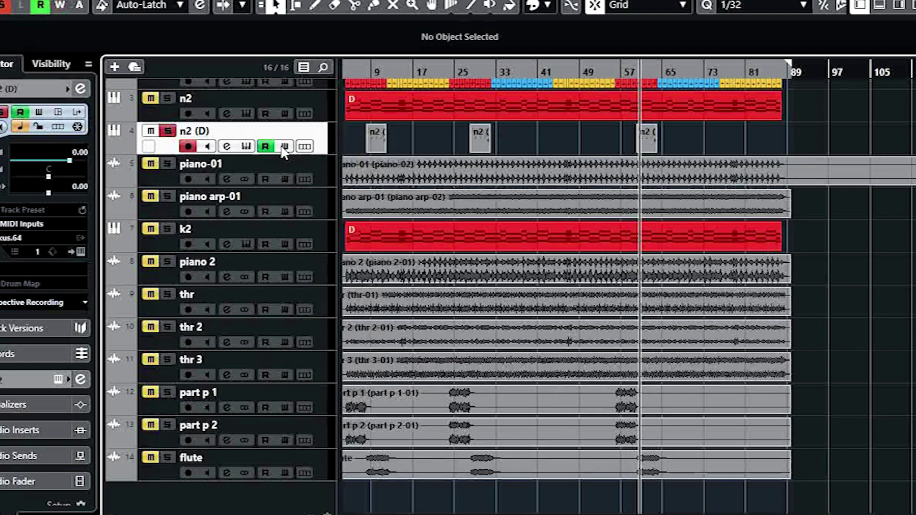
{"action": "left_click", "coordinate": [266, 146]}
{"action": "left_click", "coordinate": [246, 146]}
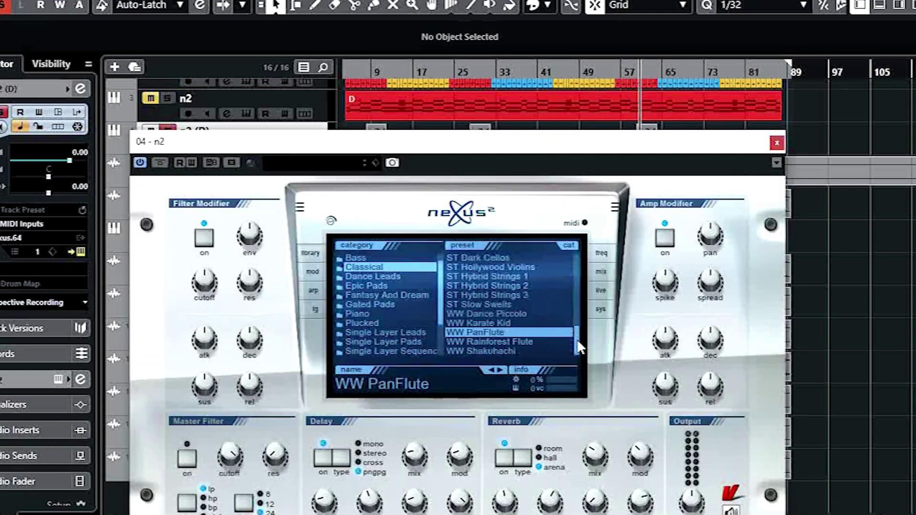
{"action": "left_click", "coordinate": [497, 351]}
{"action": "left_click", "coordinate": [777, 143]}
Step: Play the first flute part with the new sound, first soloed and then with the full mix
{"action": "left_click_drag", "start_coordinate": [364, 71], "coordinate": [366, 74]}
{"action": "key", "text": "space"}
{"action": "key", "text": "h"}
{"action": "key", "text": "h"}
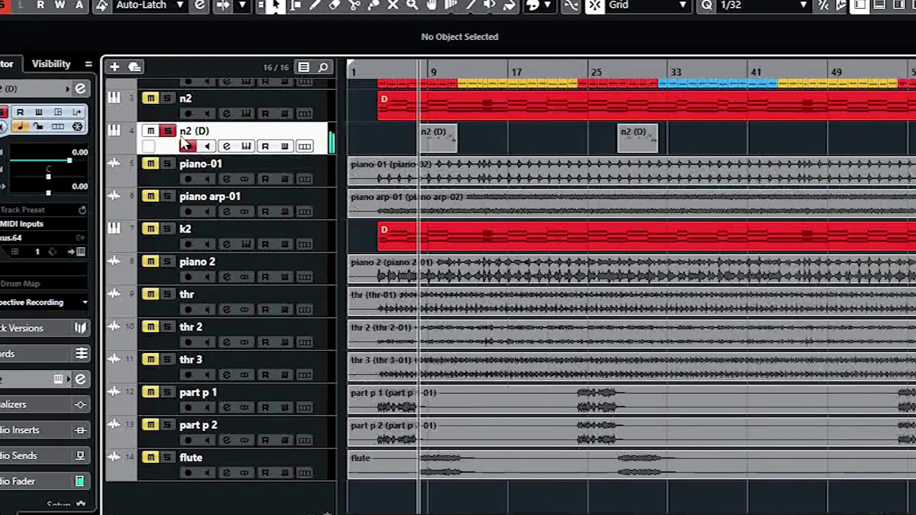
{"action": "left_click", "coordinate": [167, 131]}
{"action": "key", "text": "g"}
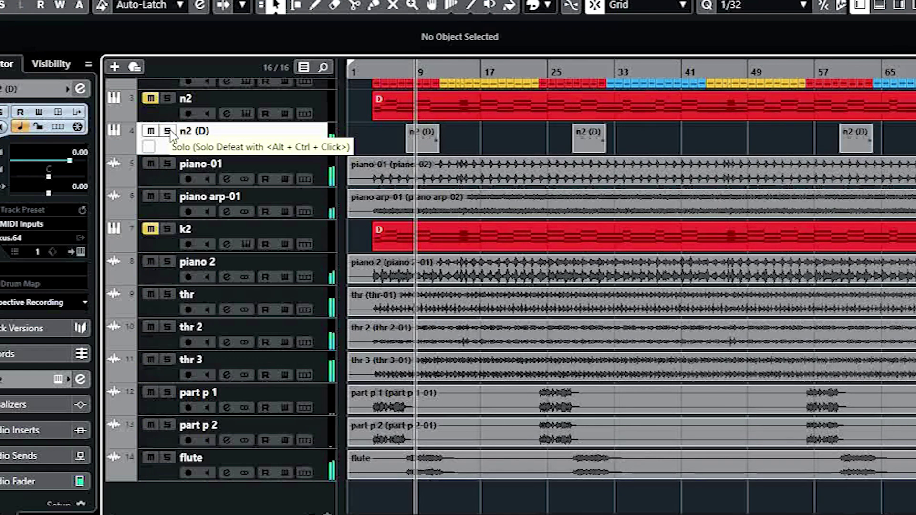
Step: Solo n2 (D) again and export the second flute sound as a wave audio track named flute 2
{"action": "left_click", "coordinate": [167, 131]}
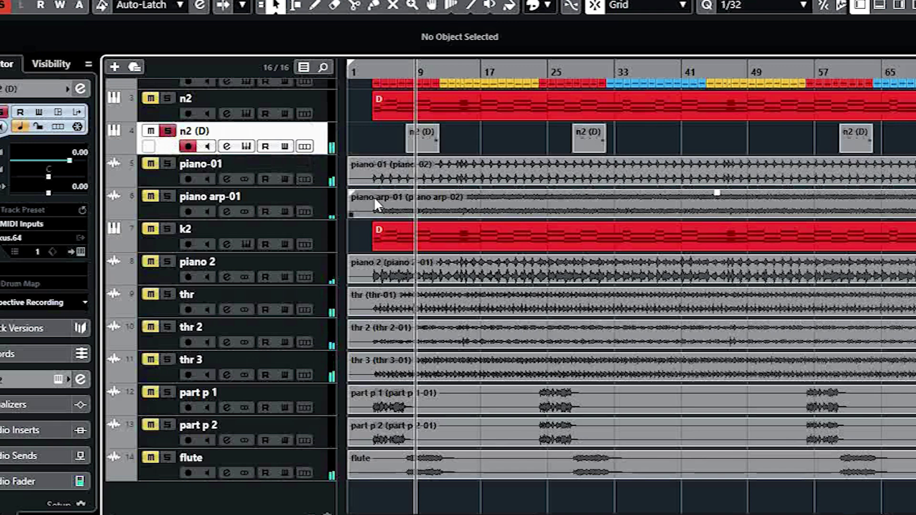
{"action": "key", "text": "ctrl+shift+e"}
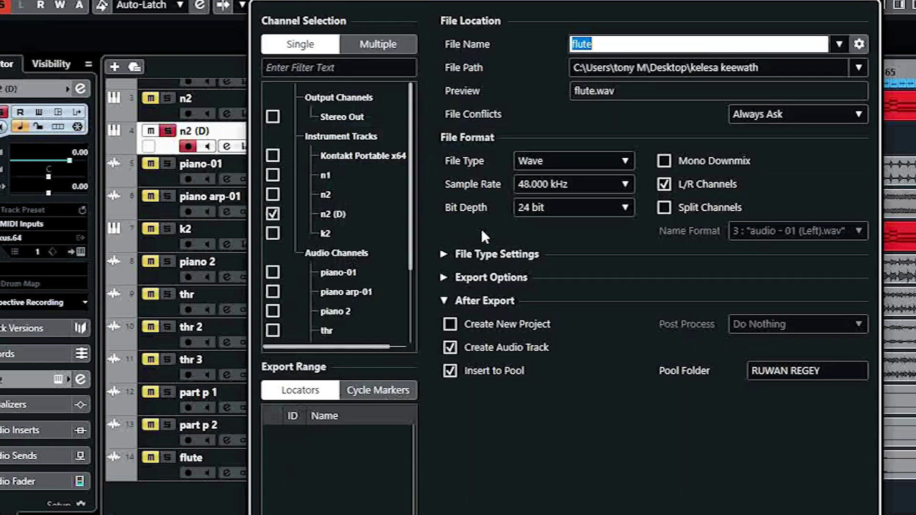
{"action": "left_click", "coordinate": [628, 46]}
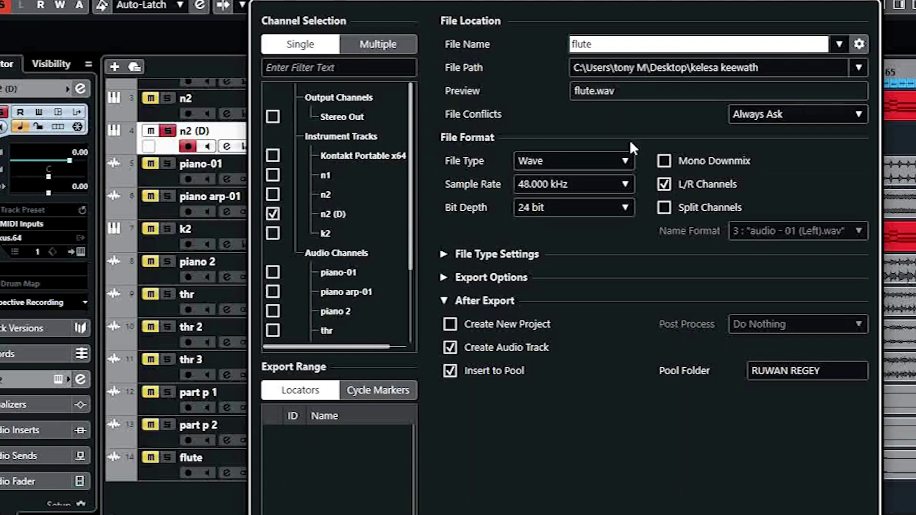
{"action": "type", "text": "2"}
{"action": "key", "text": "Return"}
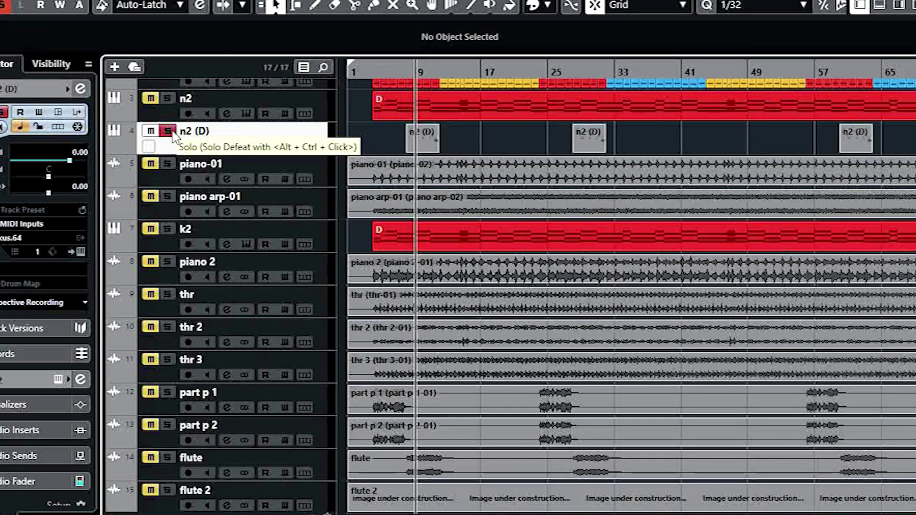
Step: Unsolo the n2 (D) track and mute it
{"action": "left_click", "coordinate": [174, 130]}
{"action": "scroll", "coordinate": [604, 309], "scroll_direction": "down", "scroll_amount": 4}
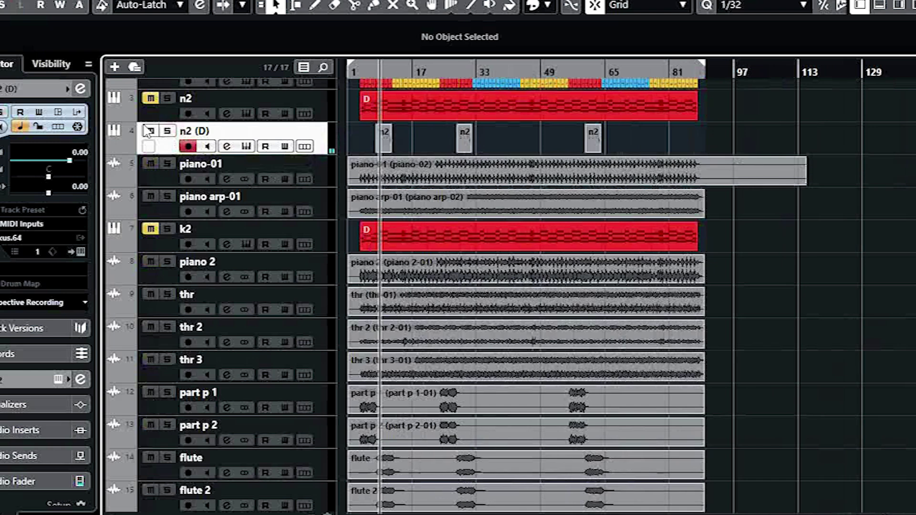
{"action": "left_click", "coordinate": [151, 131]}
{"action": "scroll", "coordinate": [483, 246], "scroll_direction": "down", "scroll_amount": 1}
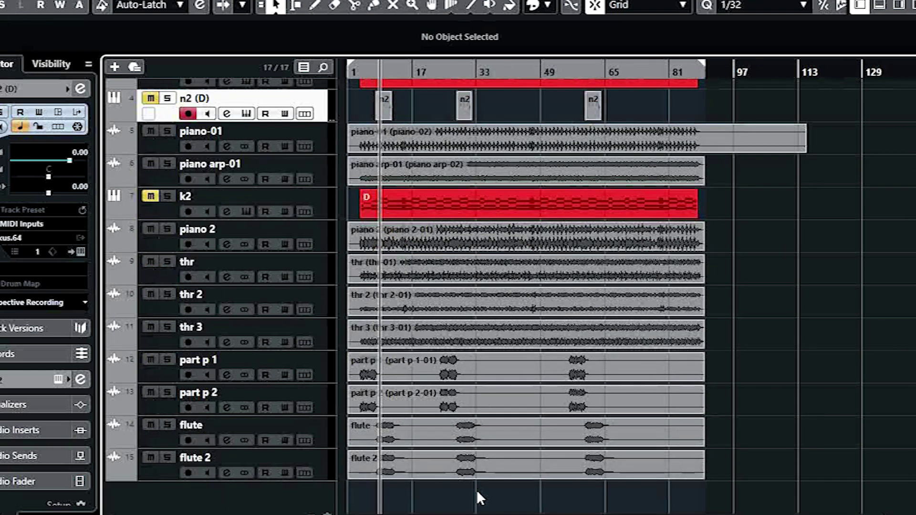
Step: Bounce the flute and flute 2 audio events into new files and replace the originals on their tracks
{"action": "left_click_drag", "start_coordinate": [445, 441], "coordinate": [445, 437]}
{"action": "key", "text": "ctrl+b"}
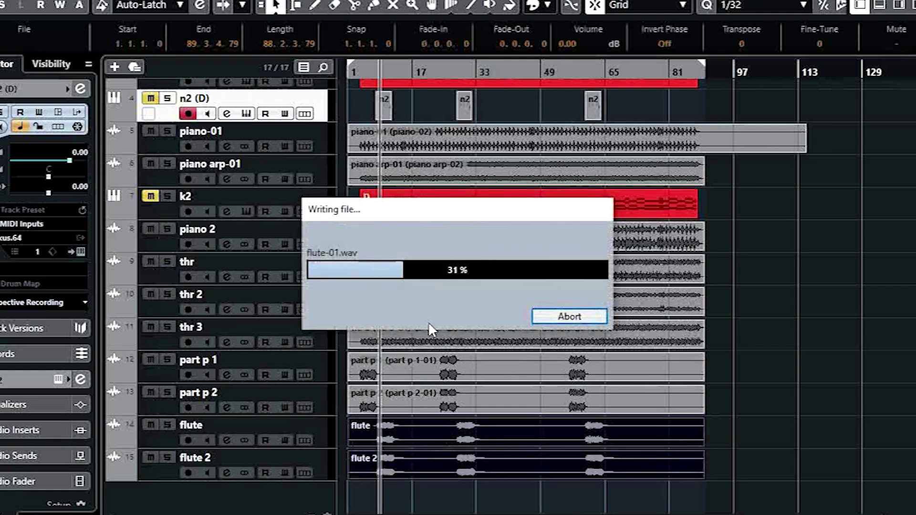
{"action": "left_click", "coordinate": [426, 302]}
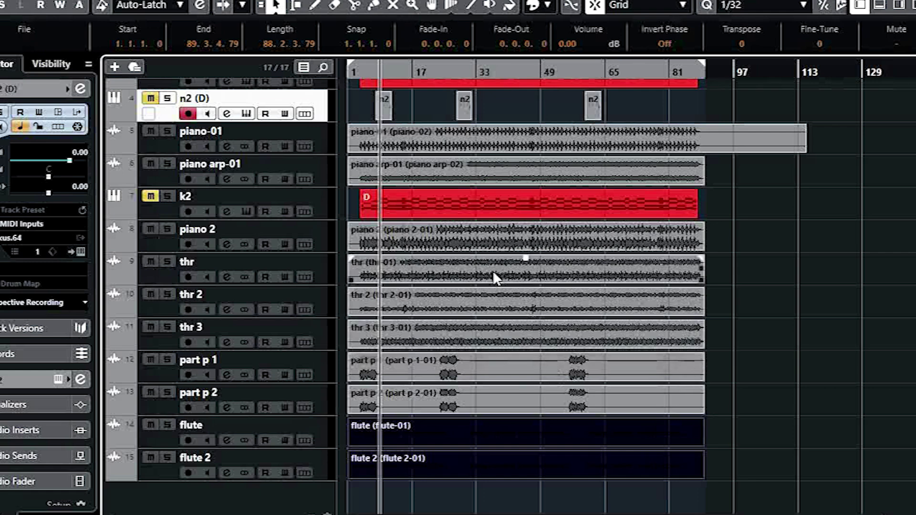
{"action": "left_click", "coordinate": [756, 388]}
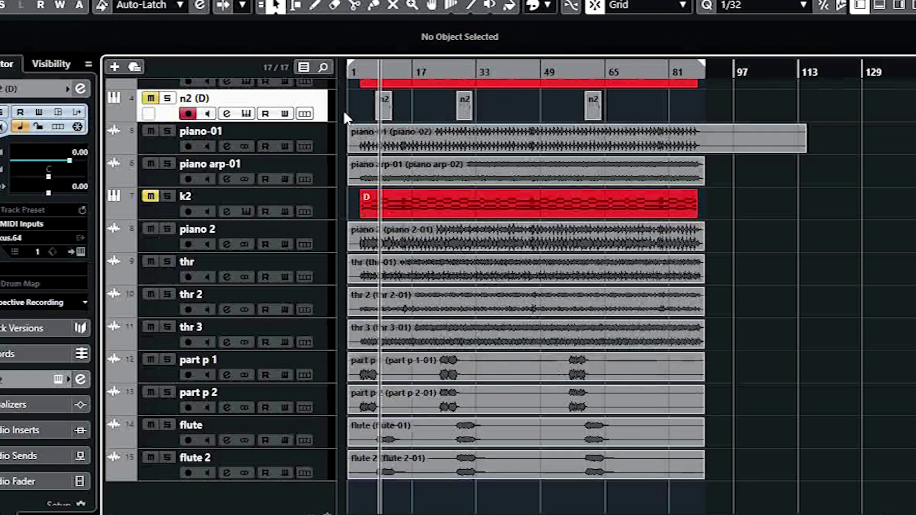
{"action": "left_click_drag", "start_coordinate": [363, 74], "coordinate": [467, 299]}
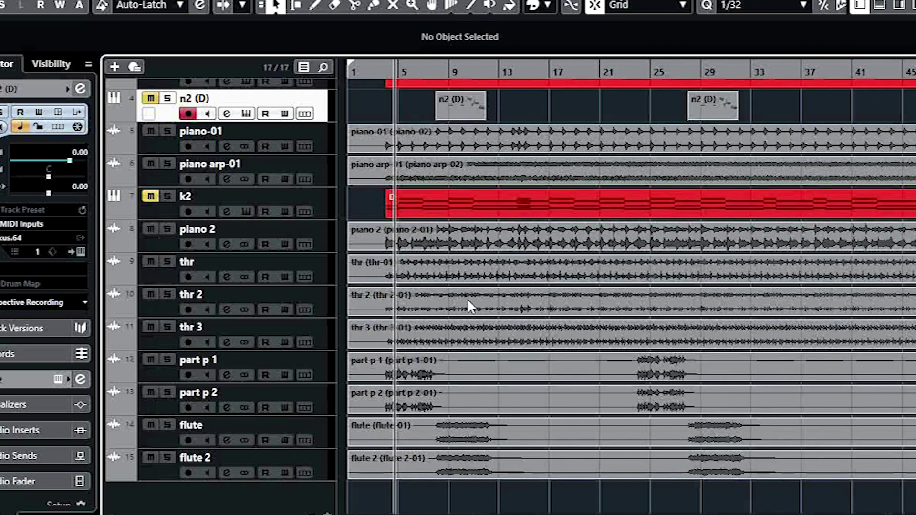
{"action": "scroll", "coordinate": [467, 296], "scroll_direction": "up", "scroll_amount": 3}
{"action": "scroll", "coordinate": [467, 296], "scroll_direction": "down", "scroll_amount": 3}
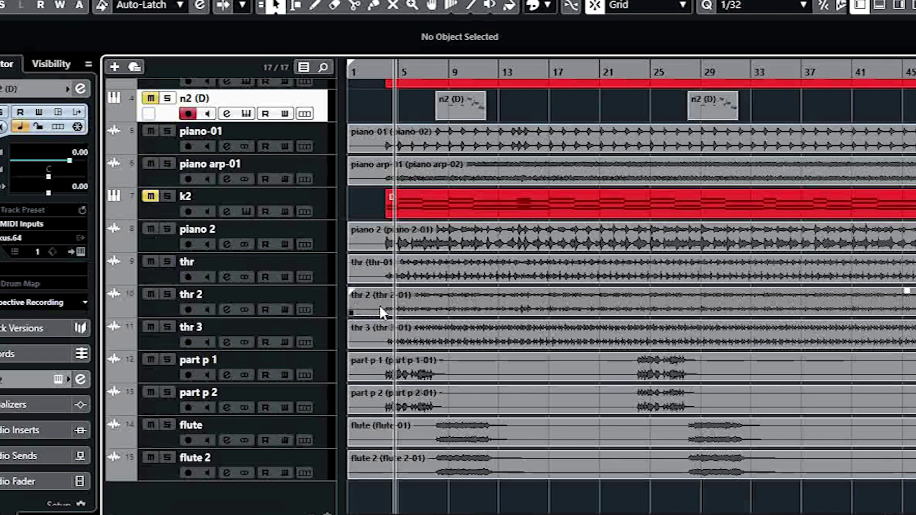
Step: Add a mono audio track below piano-01
{"action": "scroll", "coordinate": [329, 327], "scroll_direction": "up", "scroll_amount": 3}
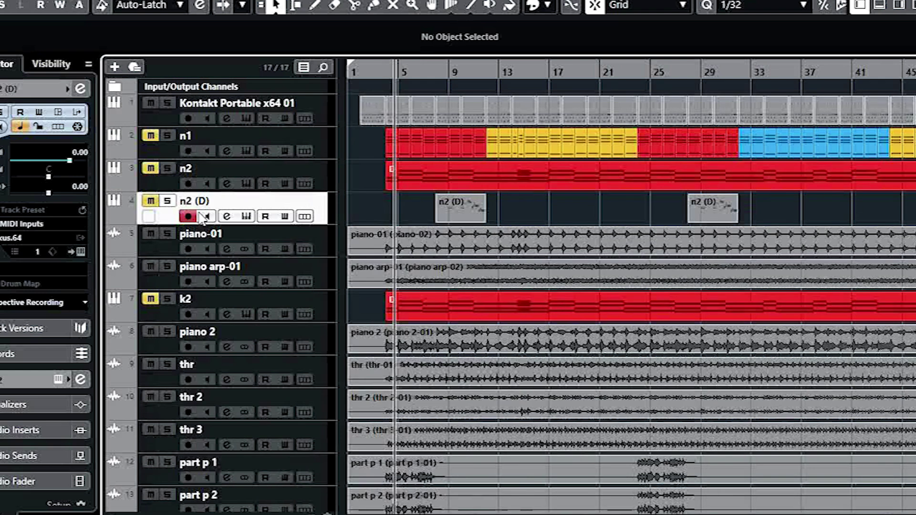
{"action": "left_click", "coordinate": [165, 250]}
{"action": "right_click", "coordinate": [165, 249]}
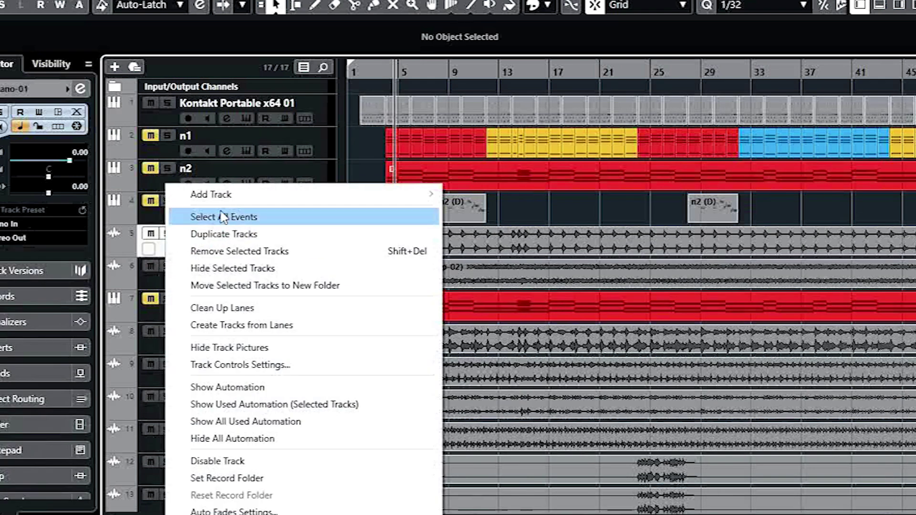
{"action": "mouse_move", "coordinate": [254, 200]}
{"action": "left_click", "coordinate": [483, 196]}
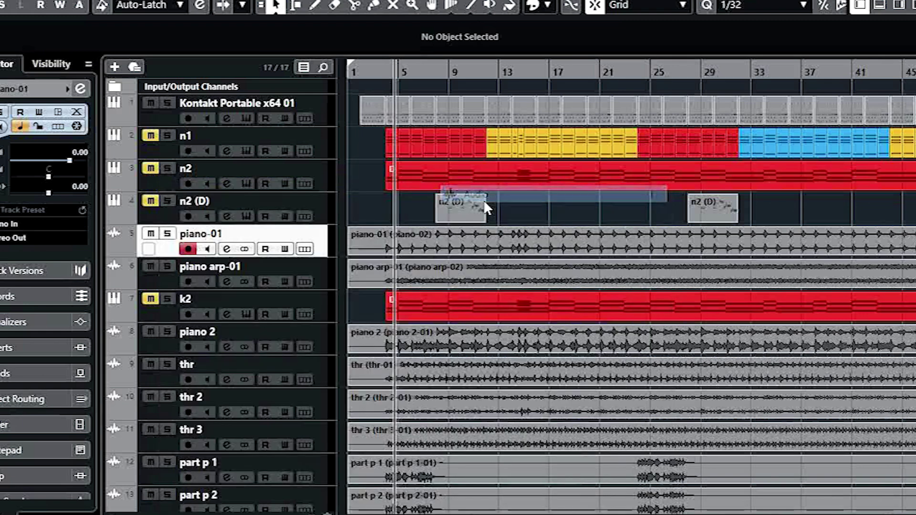
{"action": "left_click", "coordinate": [494, 410]}
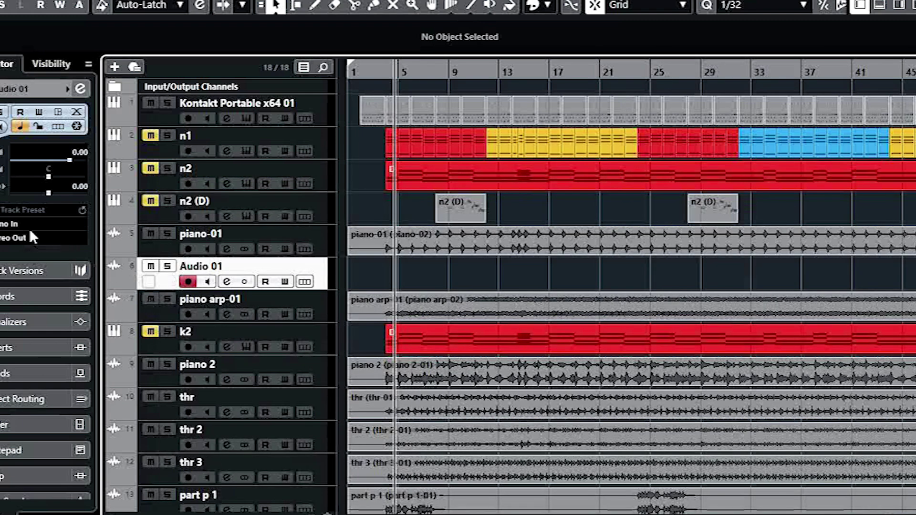
Step: Move the new audio track to the start of the track list and rename it voice
{"action": "left_click_drag", "start_coordinate": [173, 285], "coordinate": [192, 118]}
{"action": "left_click_drag", "start_coordinate": [359, 73], "coordinate": [359, 89]}
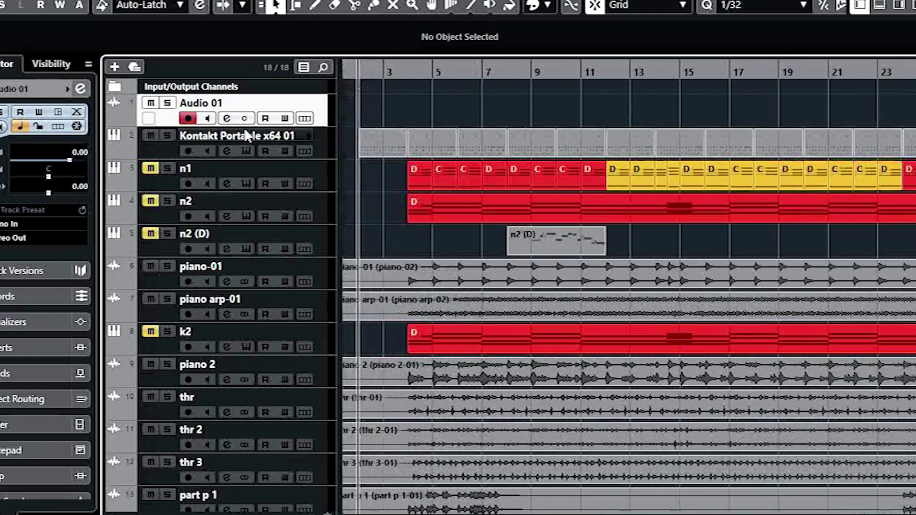
{"action": "double_click", "coordinate": [216, 105]}
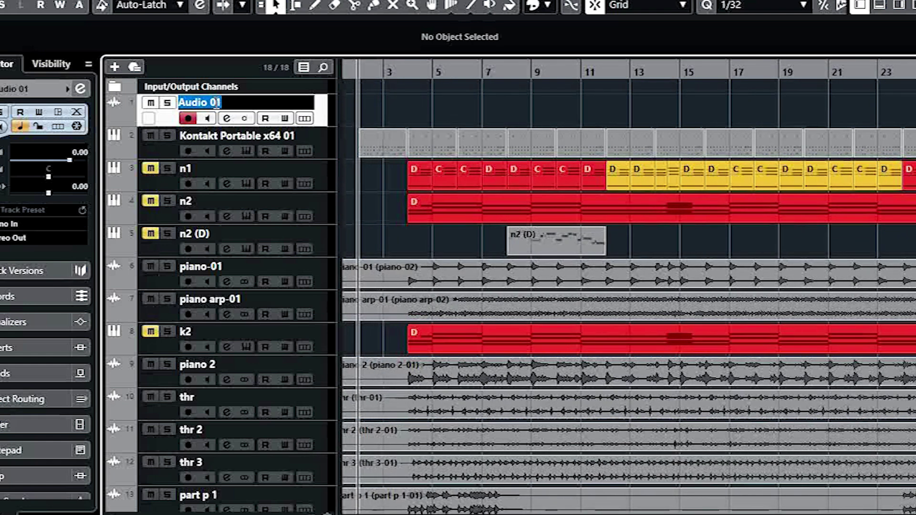
{"action": "type", "text": "voice"}
{"action": "key", "text": "Return"}
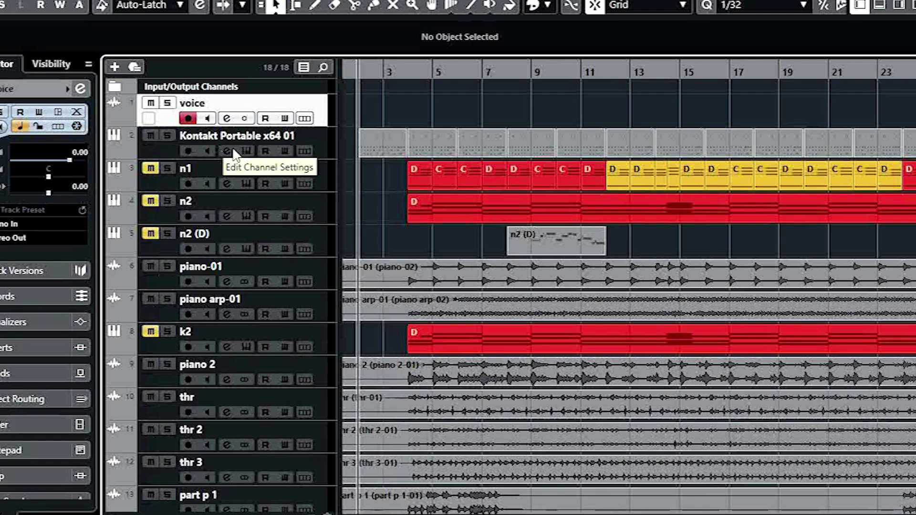
Step: Solo the voice track and record a short test take between bars 2 and 4
{"action": "left_click", "coordinate": [167, 103]}
{"action": "key", "text": "h"}
{"action": "key", "text": "h"}
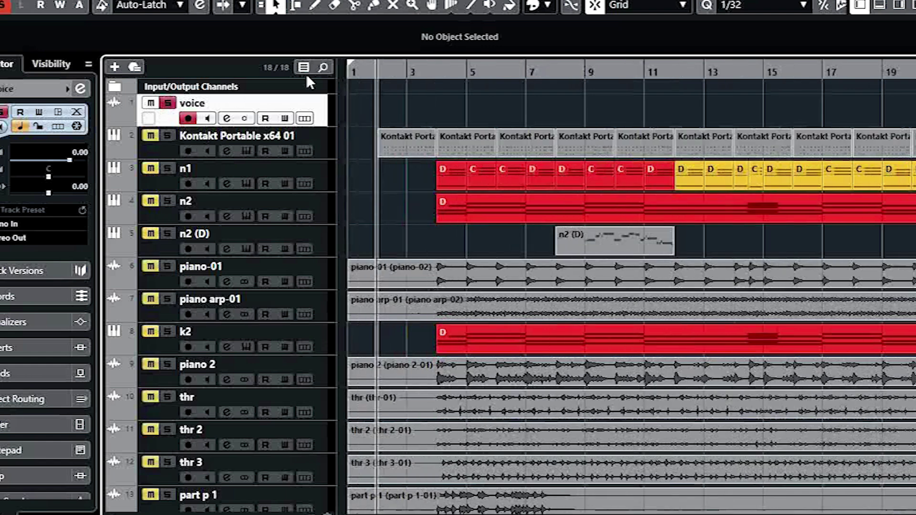
{"action": "left_click", "coordinate": [395, 73]}
{"action": "key", "text": "space"}
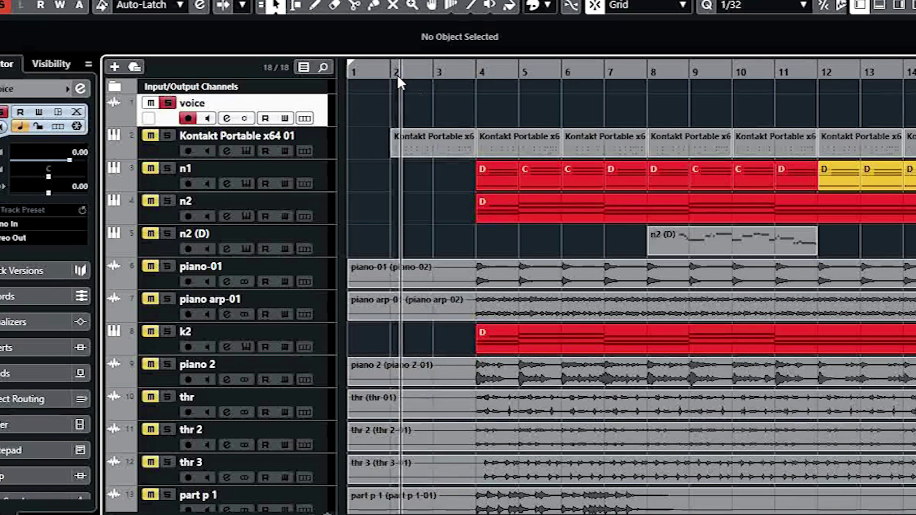
{"action": "key", "text": "KP_Multiply"}
{"action": "key", "text": "h"}
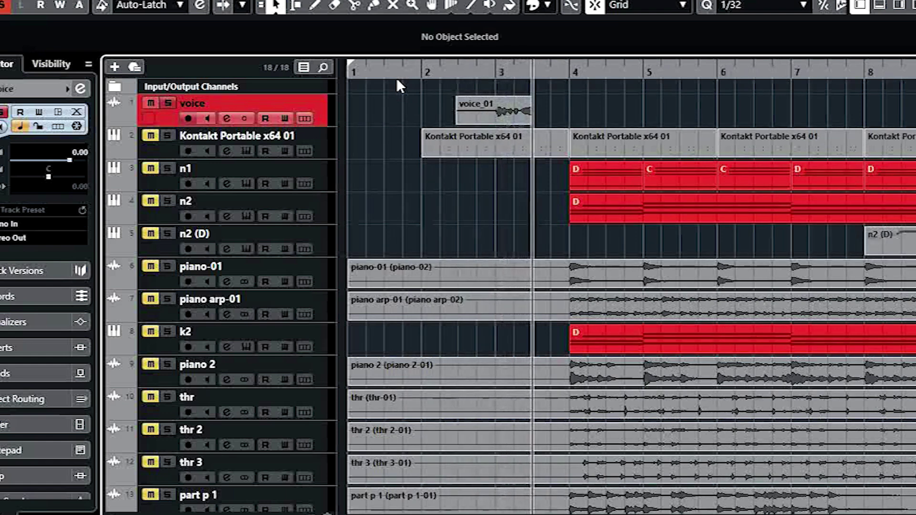
{"action": "key", "text": "space"}
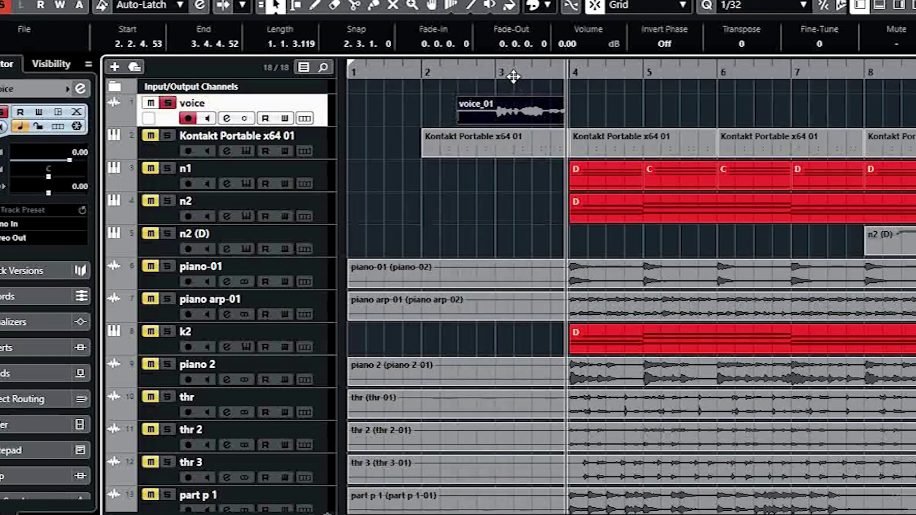
Step: Raise the test take's event volume to 11.24 dB, then lower it to -1.26 dB
{"action": "key", "text": "h"}
{"action": "key", "text": "h"}
{"action": "left_click_drag", "start_coordinate": [507, 100], "coordinate": [507, 24]}
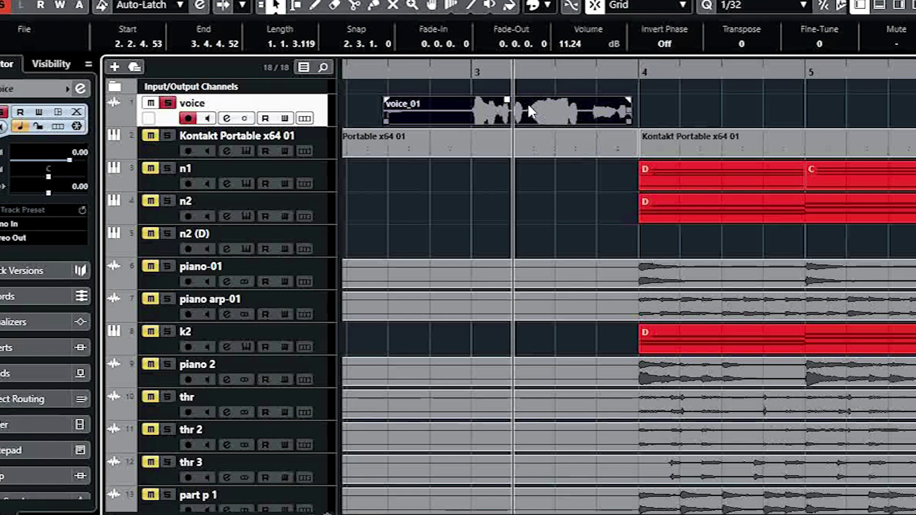
{"action": "left_click_drag", "start_coordinate": [506, 100], "coordinate": [505, 180]}
Step: Delete the test take from the voice track
{"action": "key", "text": "g"}
{"action": "key", "text": "g"}
{"action": "key", "text": "g"}
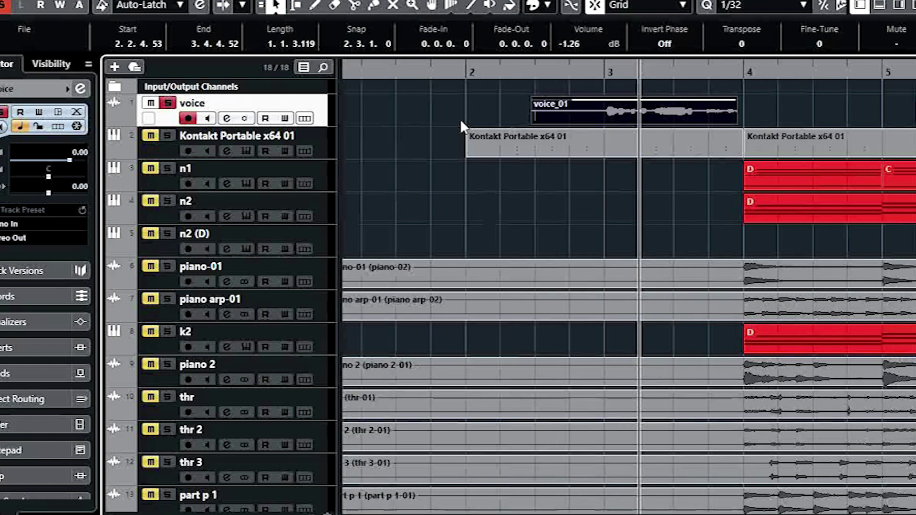
{"action": "key", "text": "Delete"}
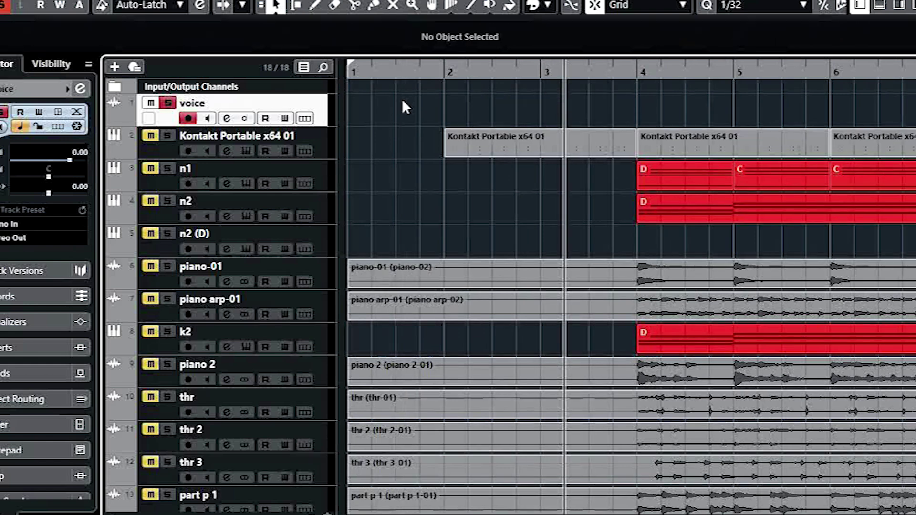
Step: Unsolo the voice track and start recording vocals over the full mix from the second half of bar 11
{"action": "left_click", "coordinate": [168, 103]}
{"action": "key", "text": "KP_Multiply"}
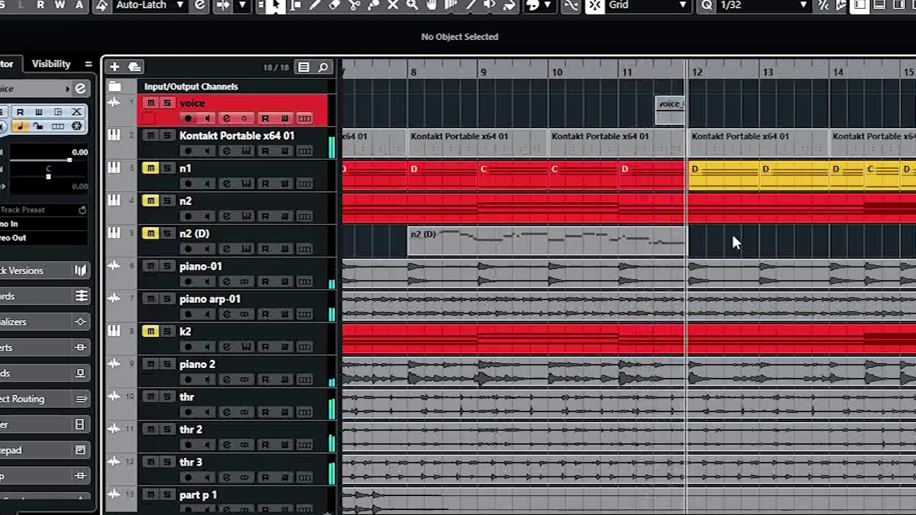
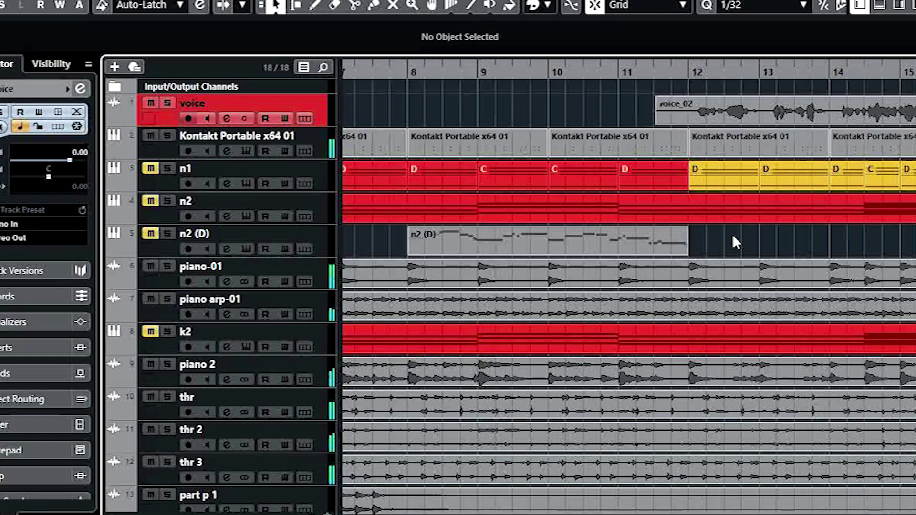
Step: Turn on auto-scroll to follow the recording and stop the vocal take near the end of bar 23
{"action": "left_click", "coordinate": [222, 6]}
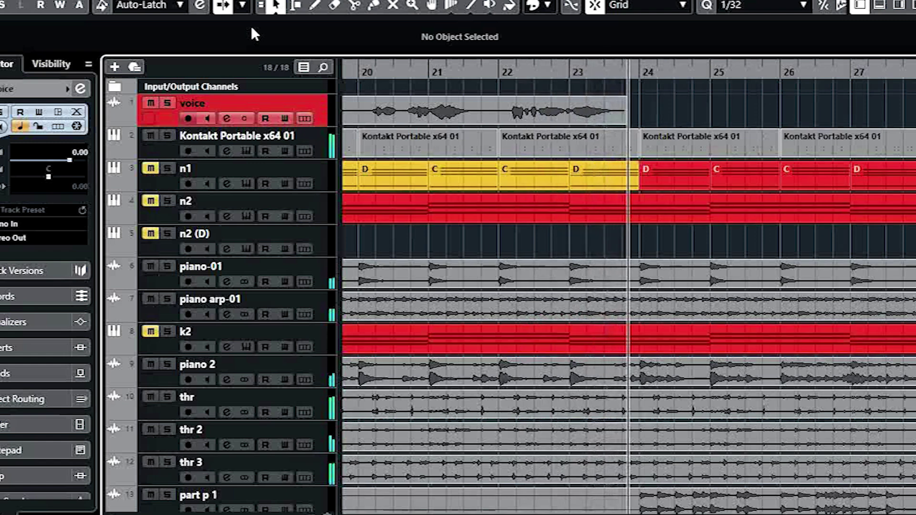
{"action": "key", "text": "space"}
{"action": "key", "text": "g"}
{"action": "key", "text": "g"}
{"action": "key", "text": "g"}
{"action": "key", "text": "g"}
{"action": "key", "text": "g"}
{"action": "key", "text": "g"}
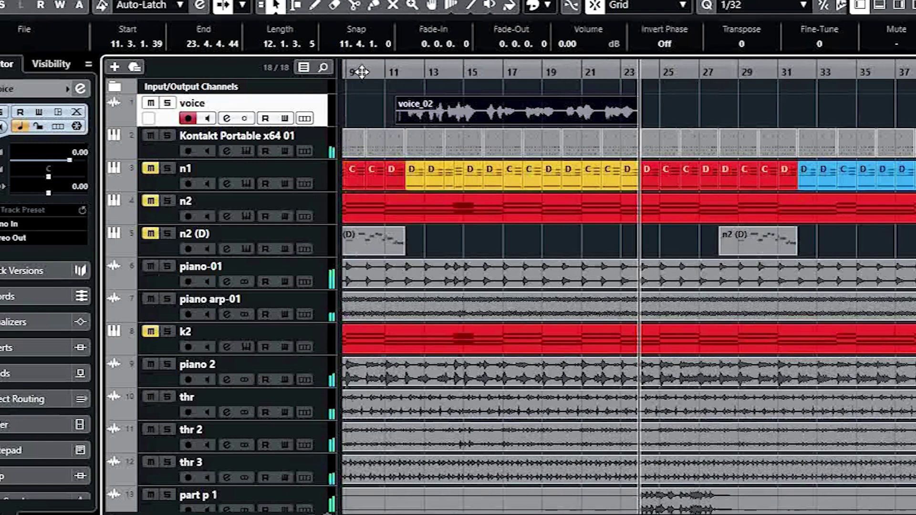
Step: Solo the voice track and set playback to the start of the recorded take
{"action": "left_click", "coordinate": [397, 73]}
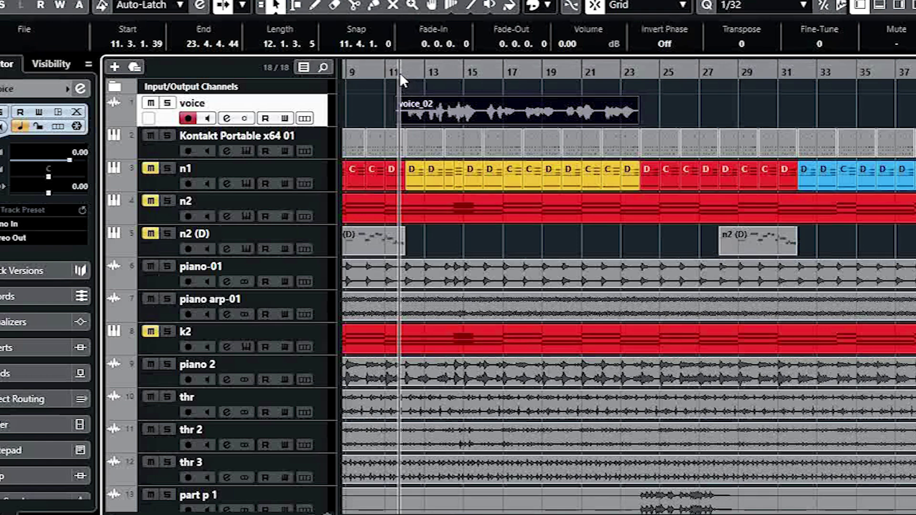
{"action": "left_click", "coordinate": [166, 104]}
{"action": "key", "text": "h"}
{"action": "key", "text": "h"}
{"action": "key", "text": "h"}
{"action": "key", "text": "h"}
{"action": "key", "text": "h"}
{"action": "key", "text": "h"}
{"action": "key", "text": "h"}
{"action": "key", "text": "h"}
{"action": "key", "text": "h"}
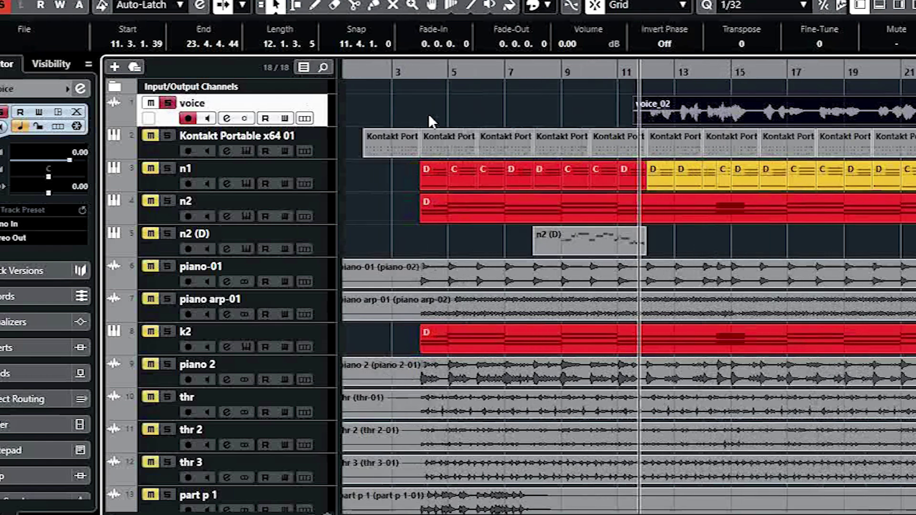
Step: Trim the silent beginning of the vocal take so it starts at 12.1.2.72
{"action": "left_click", "coordinate": [706, 70]}
{"action": "key", "text": "g"}
{"action": "key", "text": "g"}
{"action": "left_click_drag", "start_coordinate": [673, 73], "coordinate": [633, 85]}
{"action": "key", "text": "h"}
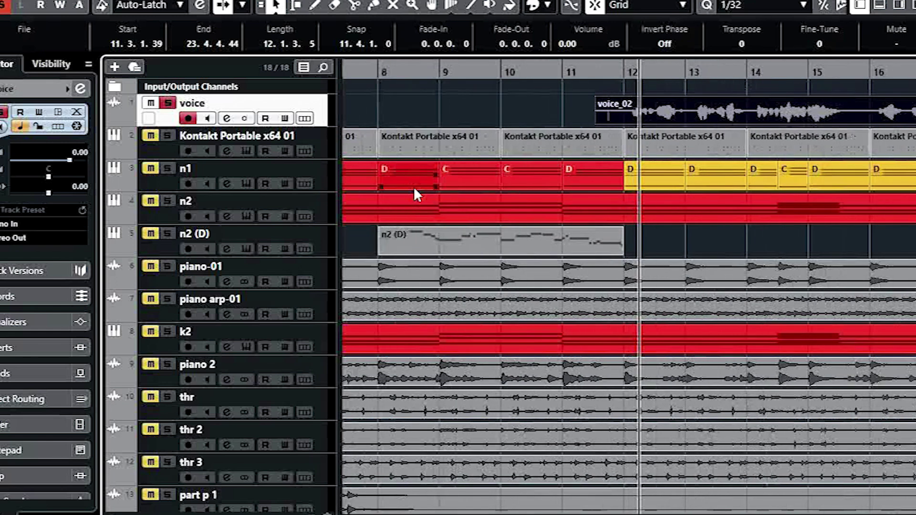
{"action": "key", "text": "h"}
{"action": "key", "text": "h"}
{"action": "key", "text": "h"}
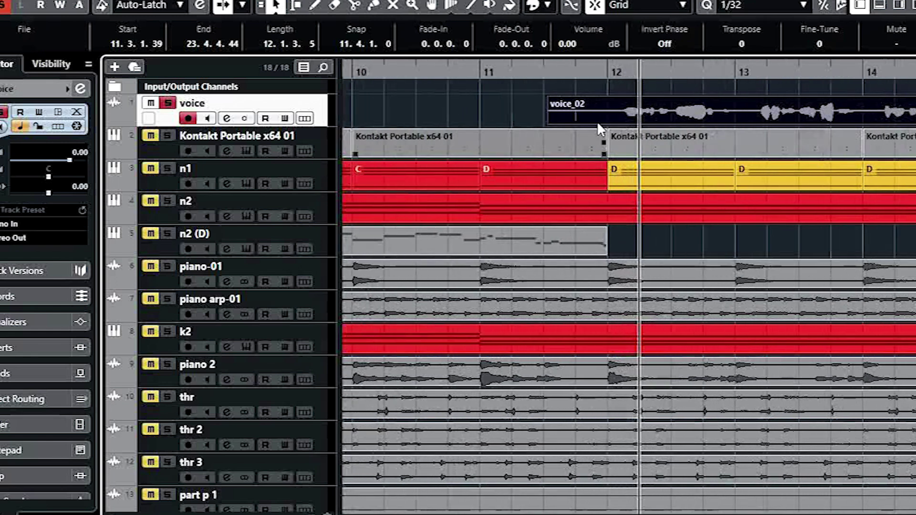
{"action": "key", "text": "h"}
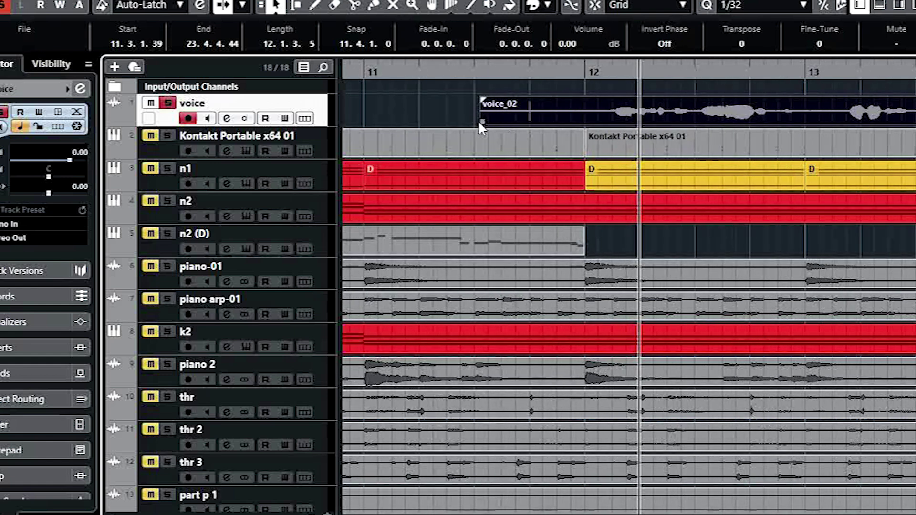
{"action": "left_click_drag", "start_coordinate": [480, 122], "coordinate": [608, 123]}
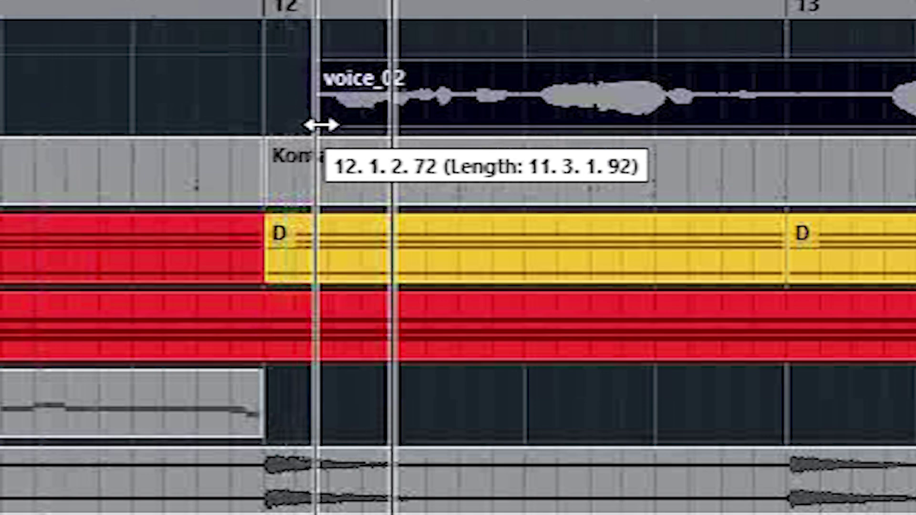
{"action": "left_click_drag", "start_coordinate": [322, 125], "coordinate": [321, 125]}
{"action": "left_click", "coordinate": [309, 3]}
Step: Trim the take's start further up to the first sung note and add a very short fade-in
{"action": "key", "text": "h"}
{"action": "key", "text": "h"}
{"action": "key", "text": "h"}
{"action": "key", "text": "h"}
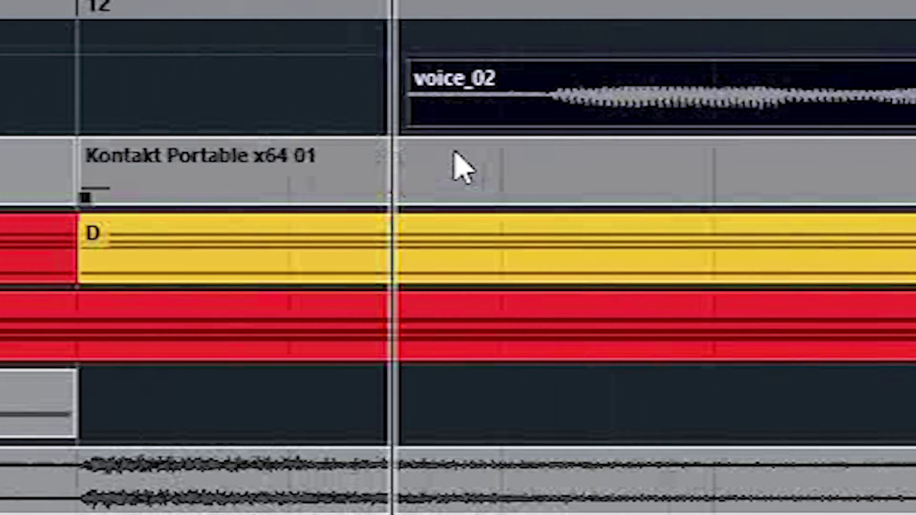
{"action": "left_click_drag", "start_coordinate": [412, 125], "coordinate": [537, 127]}
{"action": "left_click_drag", "start_coordinate": [542, 67], "coordinate": [555, 68]}
{"action": "key", "text": "g"}
{"action": "key", "text": "g"}
{"action": "key", "text": "g"}
{"action": "key", "text": "g"}
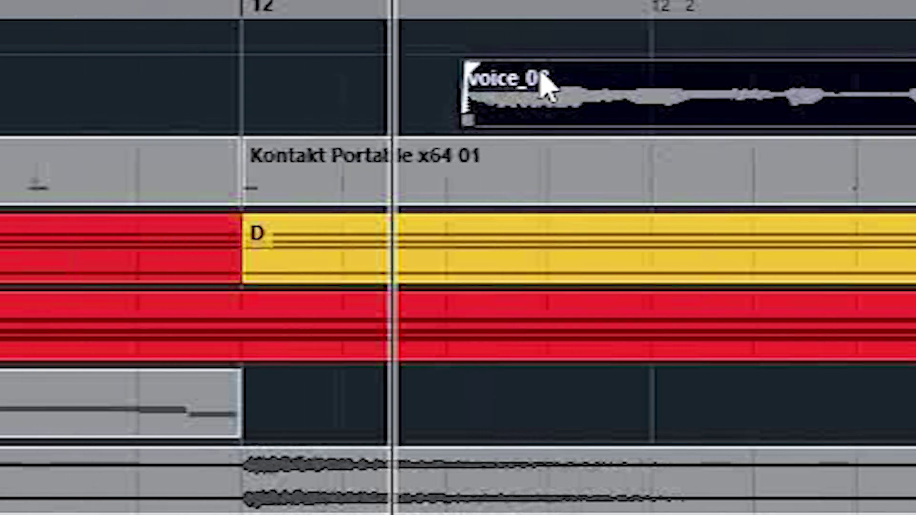
Step: Play back the trimmed opening of the vocal from the start of bar 12
{"action": "key", "text": "space"}
{"action": "key", "text": "g"}
{"action": "key", "text": "g"}
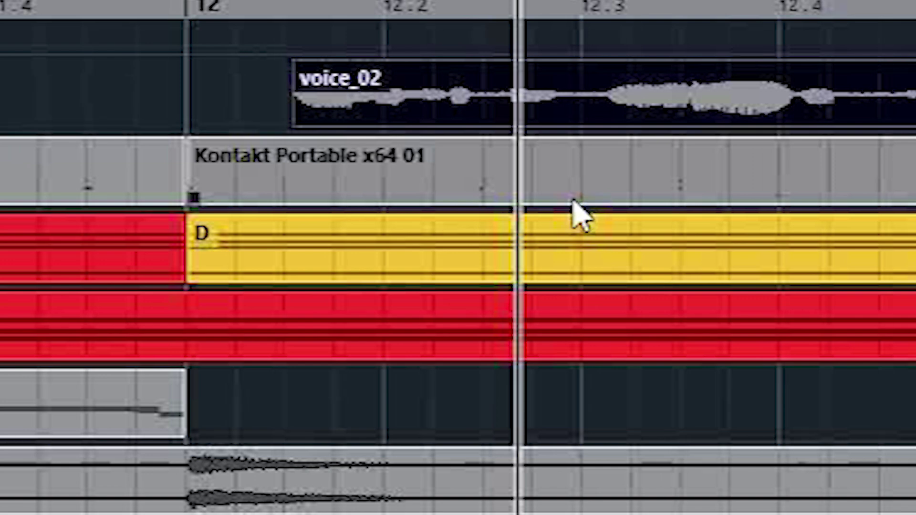
{"action": "left_click", "coordinate": [258, 6]}
{"action": "key", "text": "space"}
{"action": "key", "text": "g"}
{"action": "key", "text": "g"}
{"action": "key", "text": "g"}
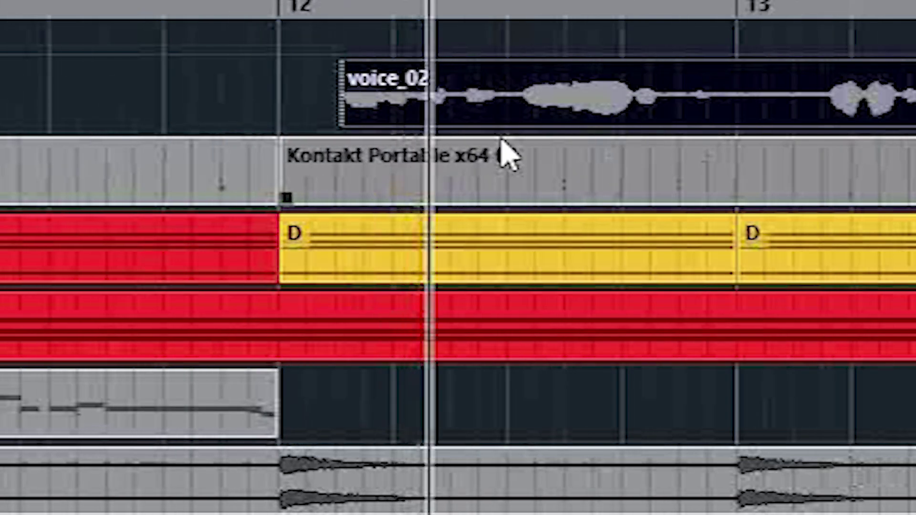
Step: Extend the vocal take's start slightly ahead of the first sung note and play it from bar 12
{"action": "key", "text": "h"}
{"action": "key", "text": "h"}
{"action": "key", "text": "h"}
{"action": "key", "text": "space"}
{"action": "key", "text": "h"}
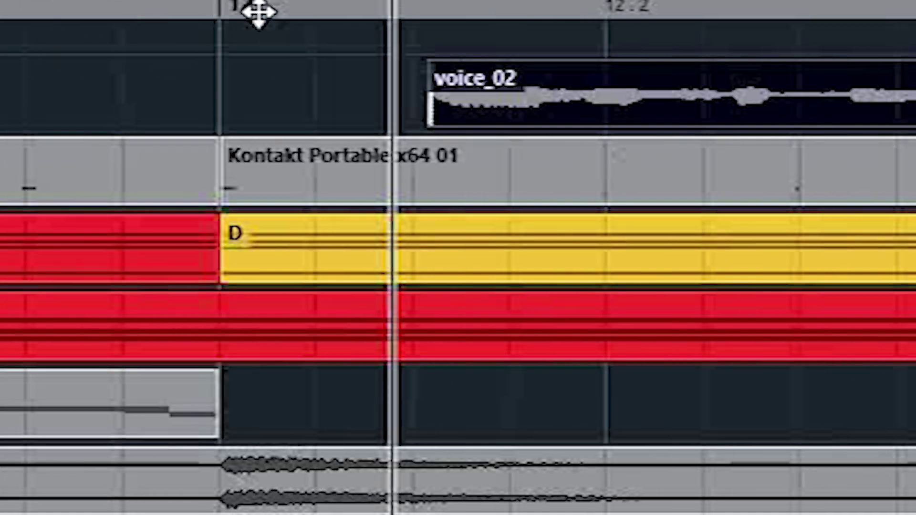
{"action": "left_click", "coordinate": [260, 14]}
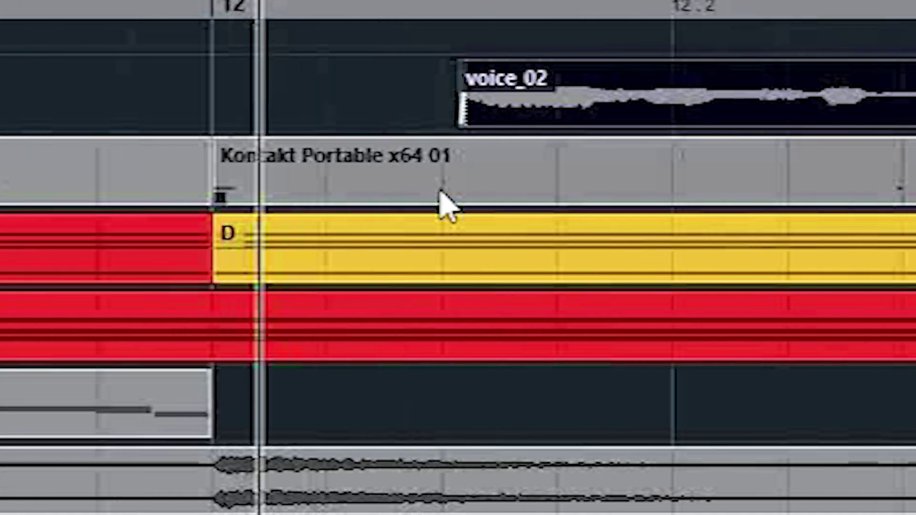
{"action": "left_click_drag", "start_coordinate": [462, 123], "coordinate": [430, 125]}
{"action": "left_click", "coordinate": [266, 7]}
{"action": "key", "text": "space"}
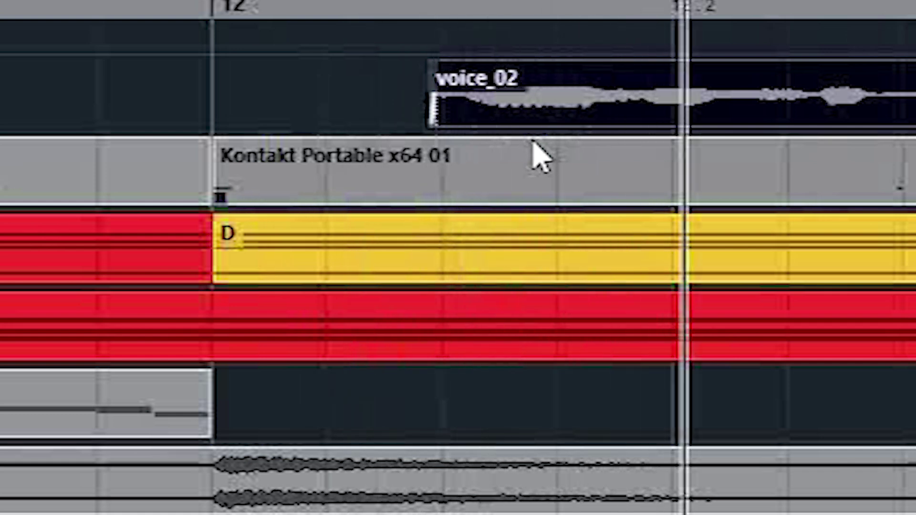
Step: Fine-tune the take's start to 12.1.2.97 and play the first phrase back
{"action": "key", "text": "g"}
{"action": "mouse_move", "coordinate": [182, 127]}
{"action": "mouse_move", "coordinate": [181, 123]}
{"action": "left_mouse_down"}
{"action": "mouse_move", "coordinate": [152, 124]}
{"action": "mouse_move", "coordinate": [178, 125]}
{"action": "left_mouse_up"}
{"action": "left_click", "coordinate": [114, 7]}
{"action": "key", "text": "space"}
{"action": "key", "text": "g"}
{"action": "key", "text": "g"}
{"action": "key", "text": "g"}
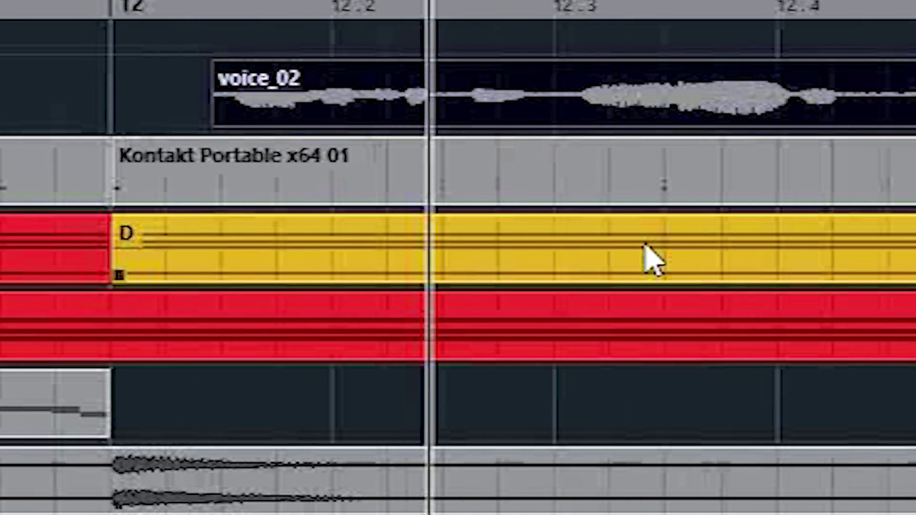
Step: Split the take just before the second phrase in bar 13 and trim the first phrase's end to 12.4.4
{"action": "key", "text": "h"}
{"action": "key", "text": "g"}
{"action": "key", "text": "g"}
{"action": "key", "text": "g"}
{"action": "key", "text": "h"}
{"action": "key", "text": "h"}
{"action": "key", "text": "h"}
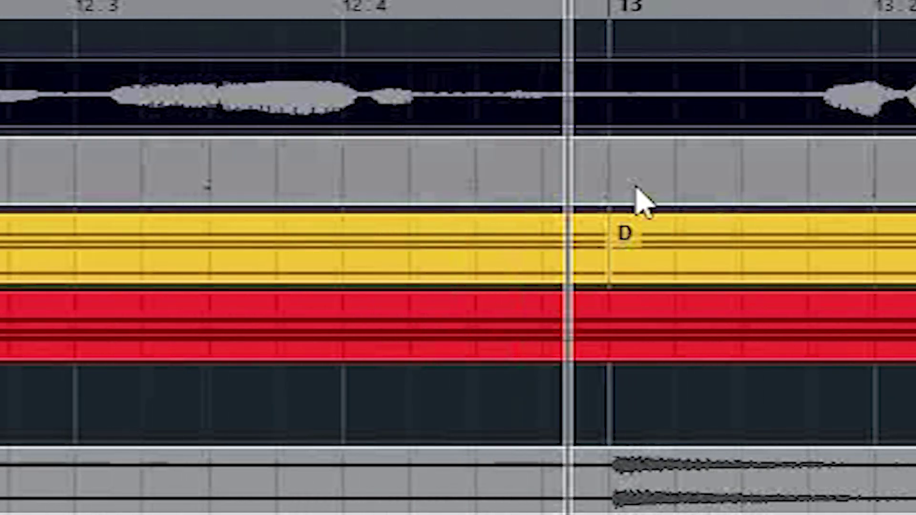
{"action": "key", "text": "3"}
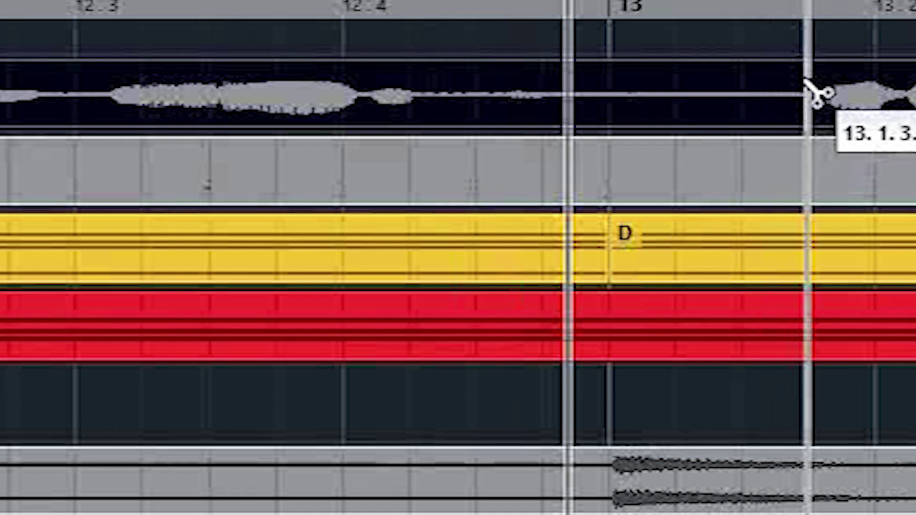
{"action": "left_click", "coordinate": [806, 91]}
{"action": "key", "text": "1"}
{"action": "left_click_drag", "start_coordinate": [796, 123], "coordinate": [542, 123]}
{"action": "left_click", "coordinate": [257, 12]}
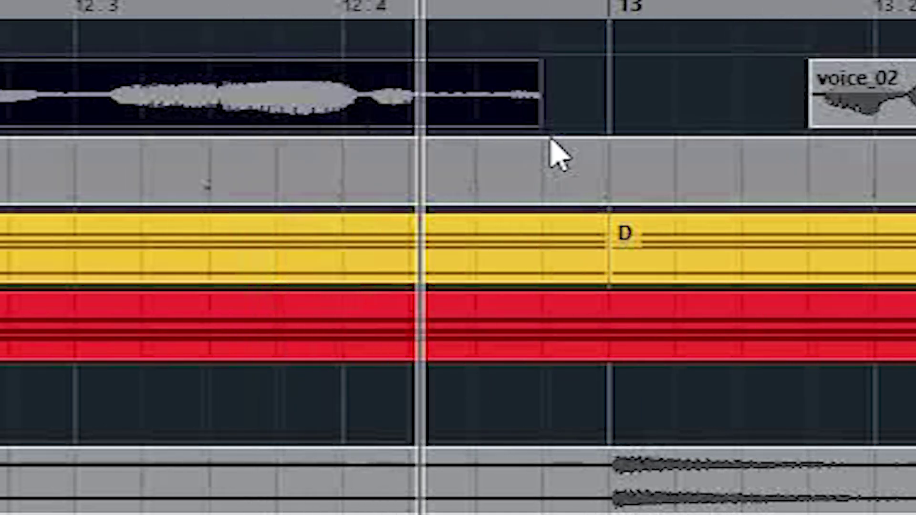
Step: Extend the first phrase's end slightly and add a short fade-out to it
{"action": "left_click_drag", "start_coordinate": [539, 126], "coordinate": [551, 121]}
{"action": "left_click_drag", "start_coordinate": [558, 68], "coordinate": [533, 67]}
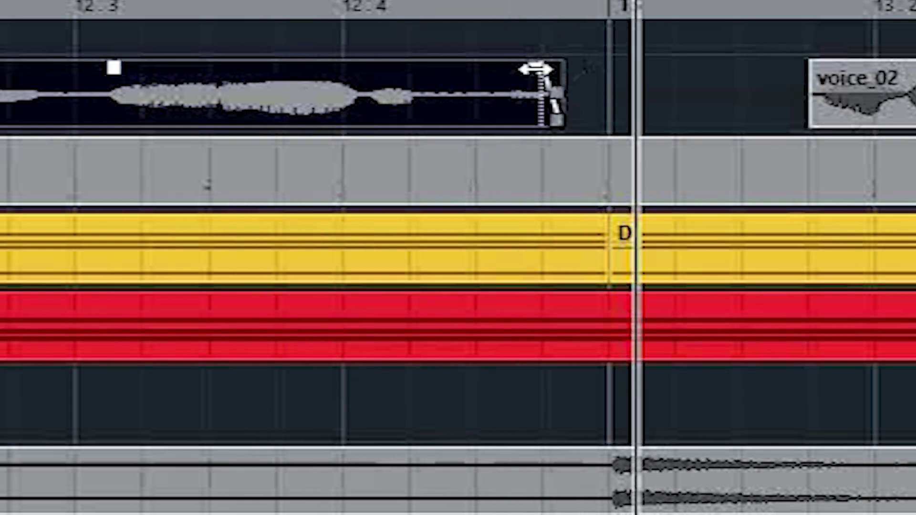
{"action": "left_click", "coordinate": [534, 12]}
Step: Trim the first phrase's end to 12.4.4.35 and replace its fade-out with a longer one of 0.0.1.45
{"action": "key", "text": "h"}
{"action": "key", "text": "h"}
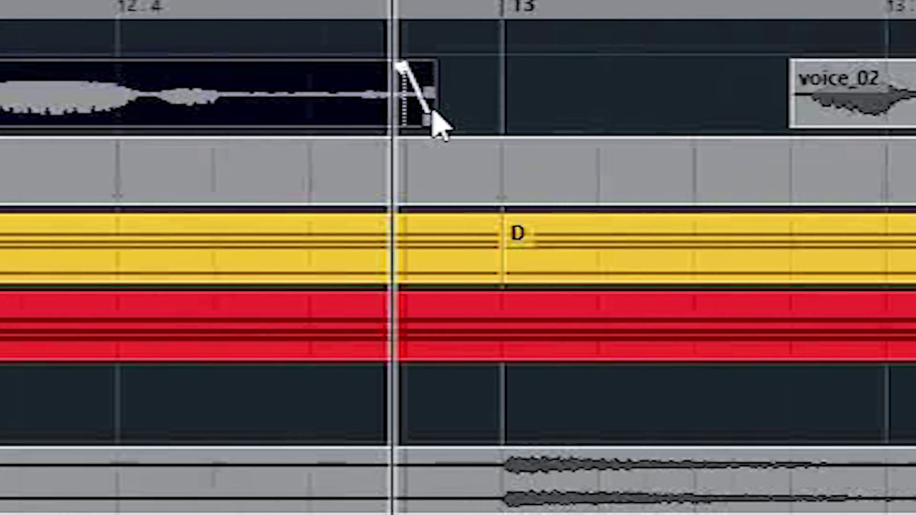
{"action": "key", "text": "h"}
{"action": "left_click_drag", "start_coordinate": [412, 70], "coordinate": [505, 68]}
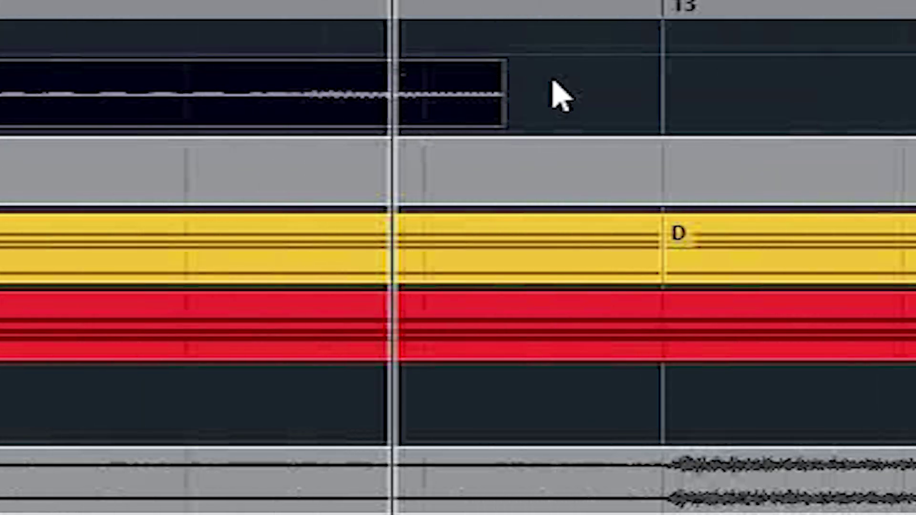
{"action": "mouse_move", "coordinate": [496, 127]}
{"action": "left_mouse_down"}
{"action": "mouse_move", "coordinate": [382, 127]}
{"action": "mouse_move", "coordinate": [620, 128]}
{"action": "mouse_move", "coordinate": [491, 128]}
{"action": "left_mouse_up"}
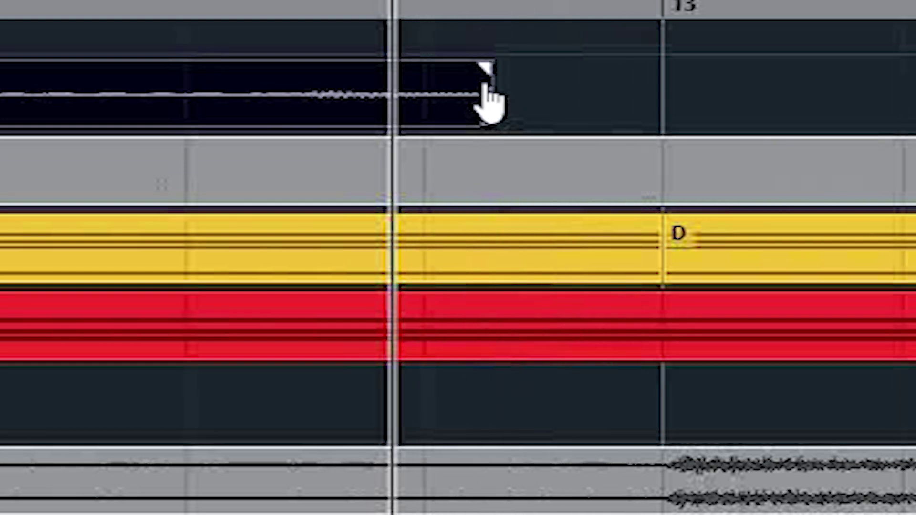
{"action": "left_click_drag", "start_coordinate": [478, 68], "coordinate": [329, 66]}
{"action": "left_click_drag", "start_coordinate": [308, 97], "coordinate": [155, 137]}
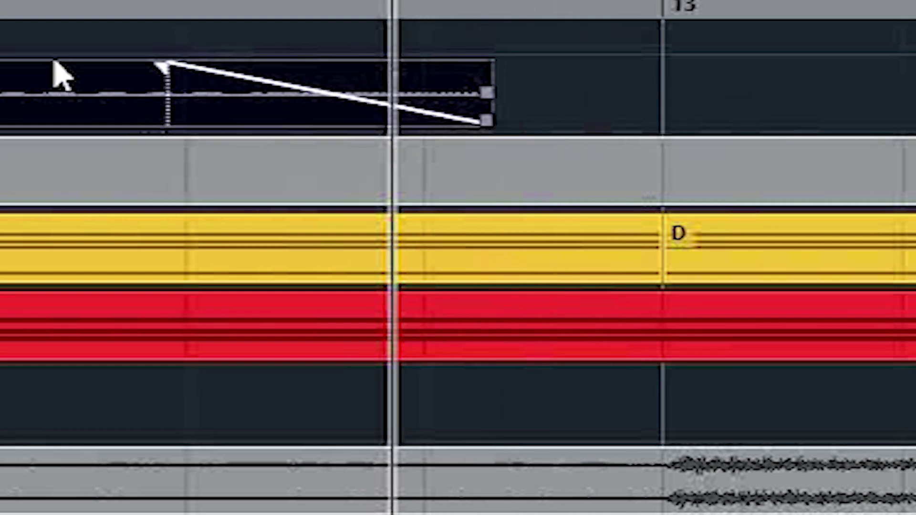
{"action": "key", "text": "g"}
{"action": "key", "text": "g"}
{"action": "key", "text": "g"}
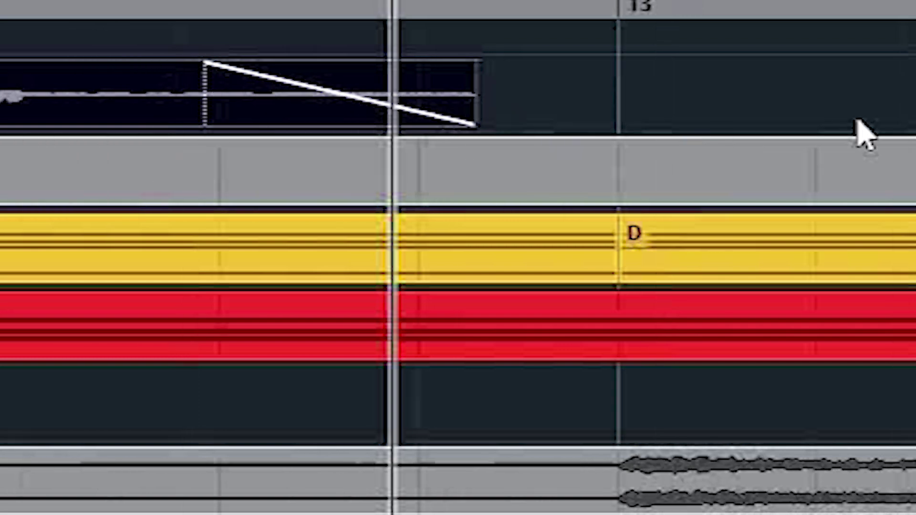
Step: Split the take before the sung phrase in bar 14 and trim the silence off the second phrase's end
{"action": "key", "text": "space"}
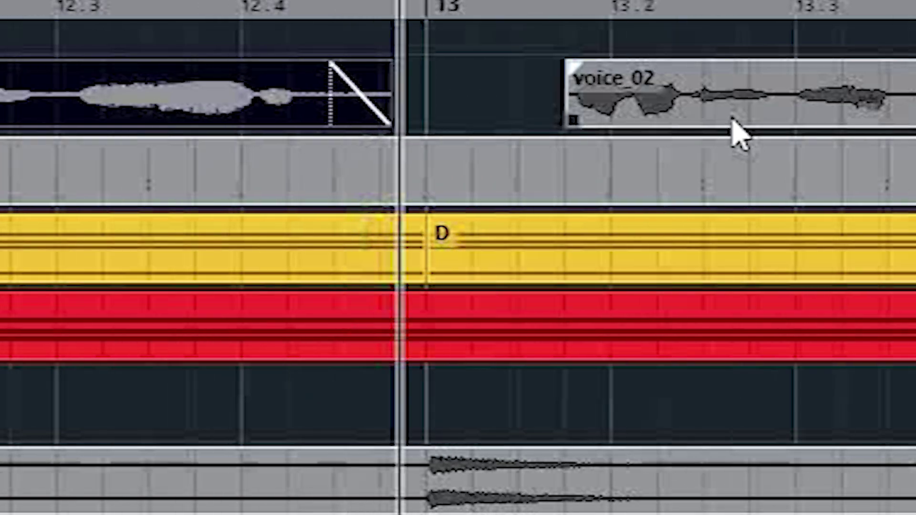
{"action": "key", "text": "h"}
{"action": "key", "text": "h"}
{"action": "key", "text": "g"}
{"action": "key", "text": "g"}
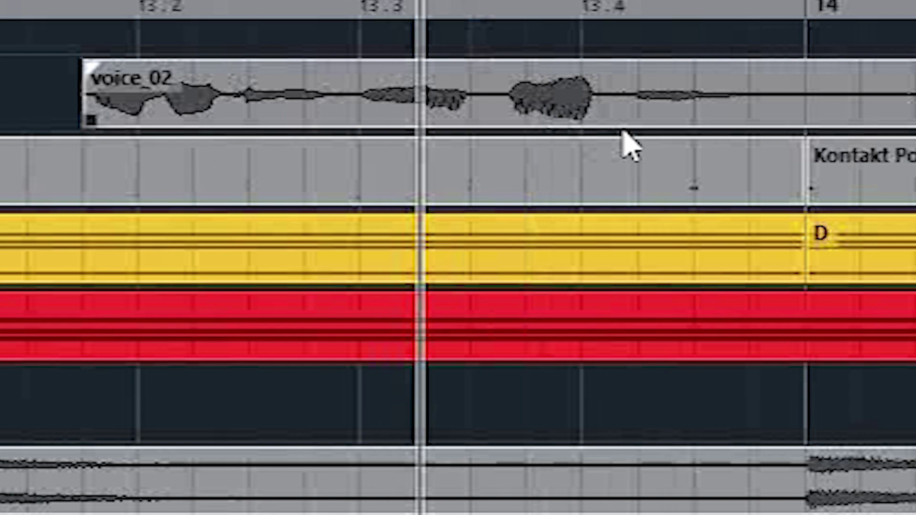
{"action": "key", "text": "g"}
{"action": "key", "text": "g"}
{"action": "key", "text": "h"}
{"action": "key", "text": "h"}
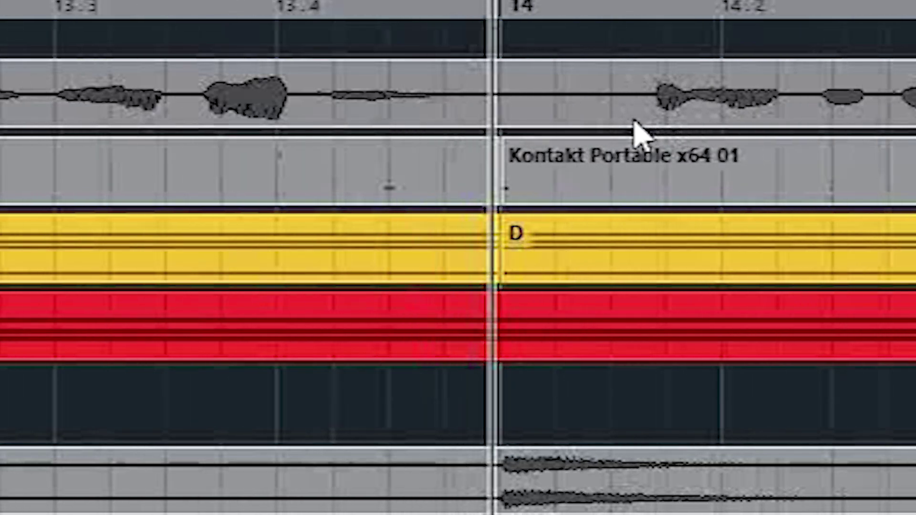
{"action": "left_click", "coordinate": [641, 107], "text": "alt"}
{"action": "left_click_drag", "start_coordinate": [625, 117], "coordinate": [462, 119]}
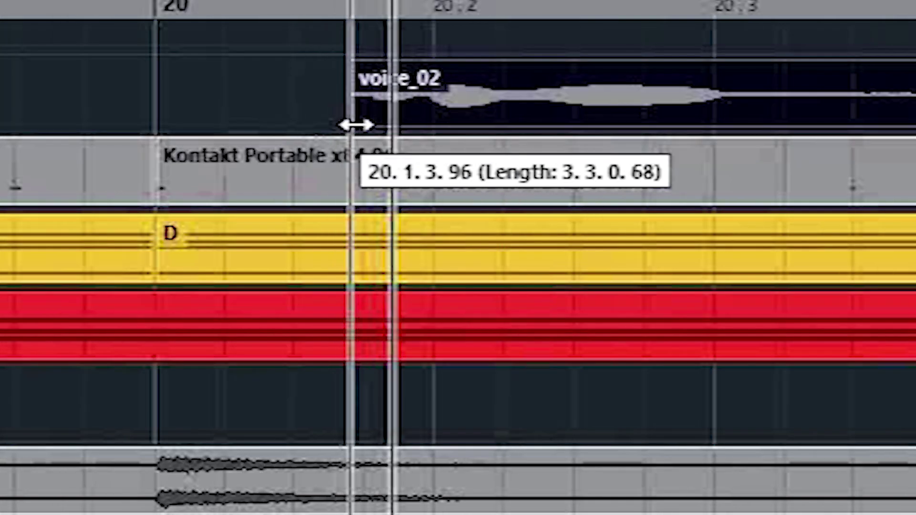
Step: Trim the start of the vocal event in bar 20 to just before its first note and play it back
{"action": "left_click_drag", "start_coordinate": [360, 127], "coordinate": [358, 127]}
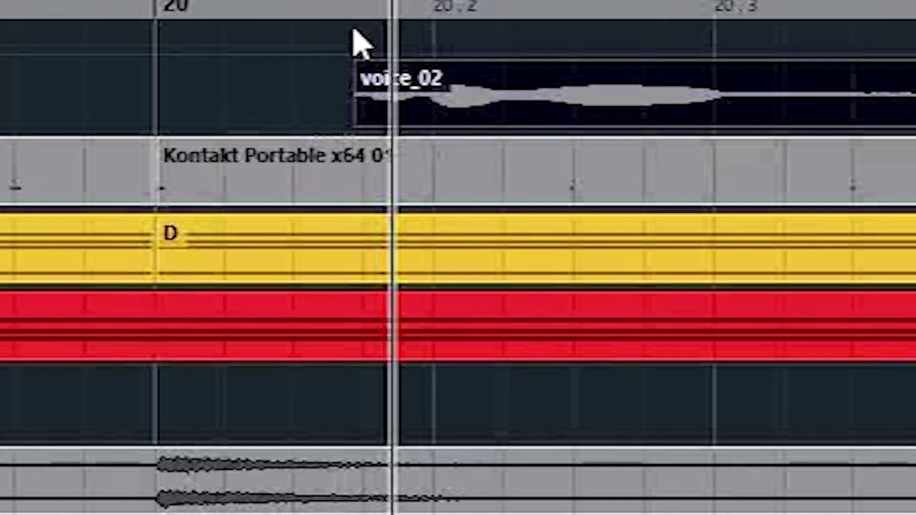
{"action": "left_click", "coordinate": [349, 6]}
{"action": "key", "text": "space"}
{"action": "key", "text": "g"}
{"action": "key", "text": "g"}
{"action": "key", "text": "g"}
{"action": "key", "text": "space"}
Step: Split the bar 20 vocal in the silence before beat 4, trim the first piece's end and give it a short fade-out
{"action": "key", "text": "h"}
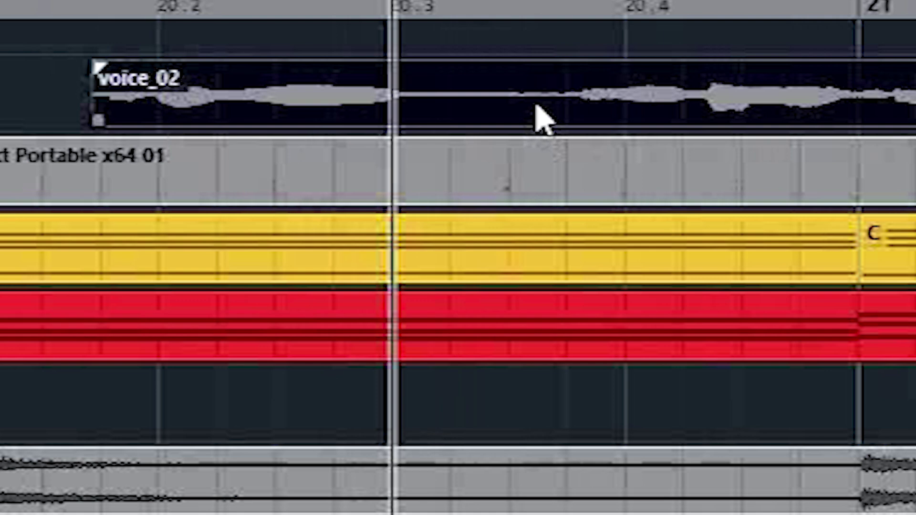
{"action": "left_click", "coordinate": [567, 98], "text": "alt"}
{"action": "left_click", "coordinate": [548, 117]}
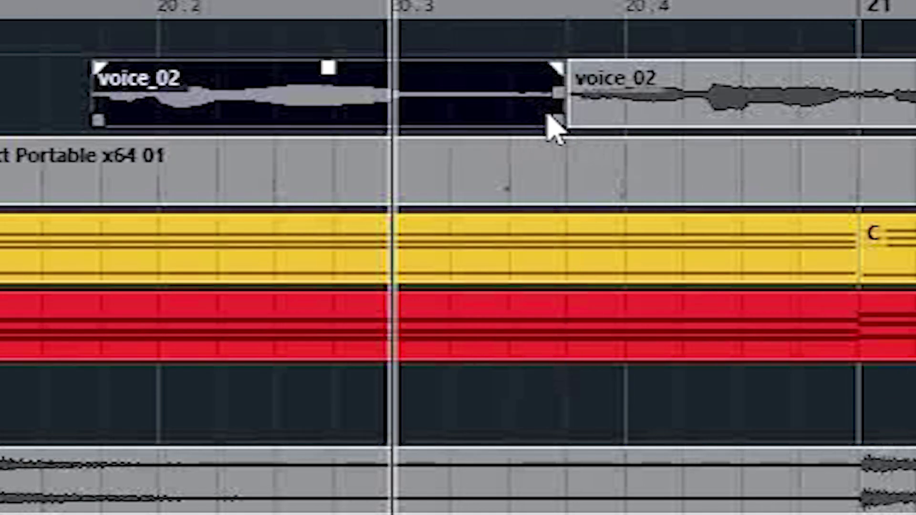
{"action": "left_click_drag", "start_coordinate": [551, 113], "coordinate": [424, 114]}
{"action": "left_click_drag", "start_coordinate": [420, 65], "coordinate": [409, 76]}
{"action": "key", "text": "space"}
{"action": "key", "text": "g"}
{"action": "key", "text": "g"}
{"action": "key", "text": "g"}
{"action": "key", "text": "g"}
{"action": "key", "text": "g"}
{"action": "key", "text": "space"}
Step: Split the vocal before the phrase in bar 22 and trim the silence off the end of the preceding phrase
{"action": "left_click_drag", "start_coordinate": [773, 6], "coordinate": [620, 112]}
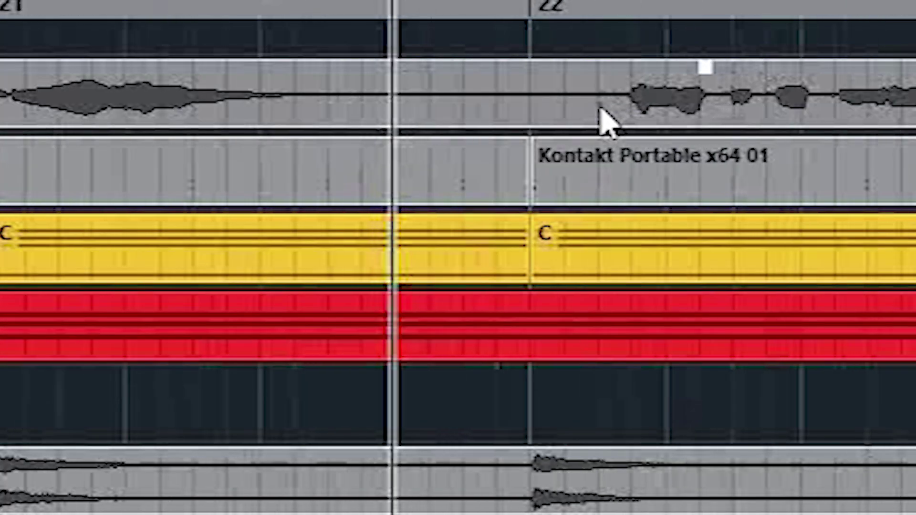
{"action": "left_click", "coordinate": [616, 101], "text": "alt"}
{"action": "left_click_drag", "start_coordinate": [603, 117], "coordinate": [303, 62]}
{"action": "left_click", "coordinate": [493, 42]}
Step: Bounce all the trimmed vocal events into one audio event, replacing the originals, and set playback near its start
{"action": "key", "text": "g"}
{"action": "key", "text": "g"}
{"action": "key", "text": "g"}
{"action": "key", "text": "g"}
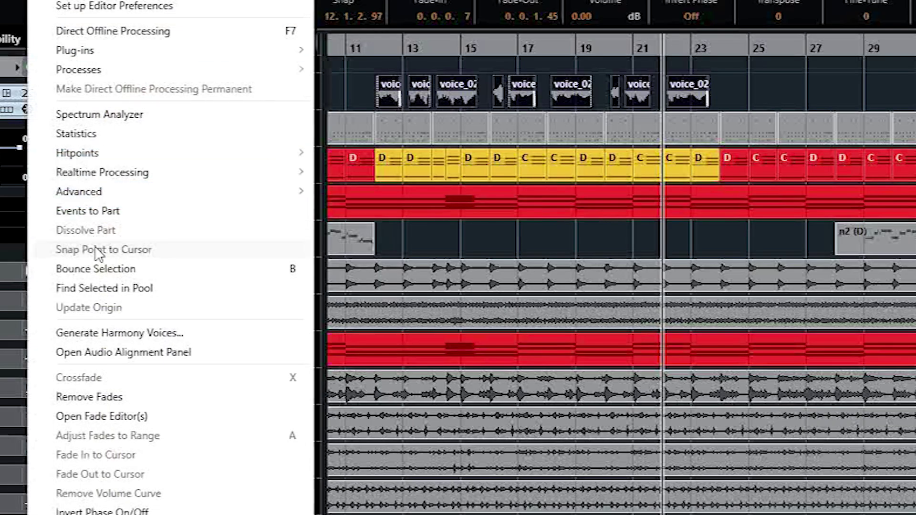
{"action": "left_click", "coordinate": [105, 269]}
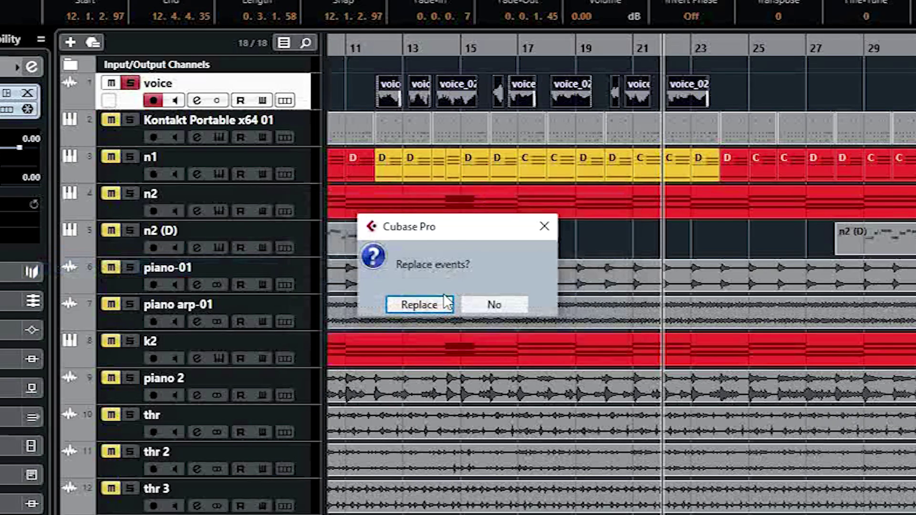
{"action": "left_click", "coordinate": [419, 305]}
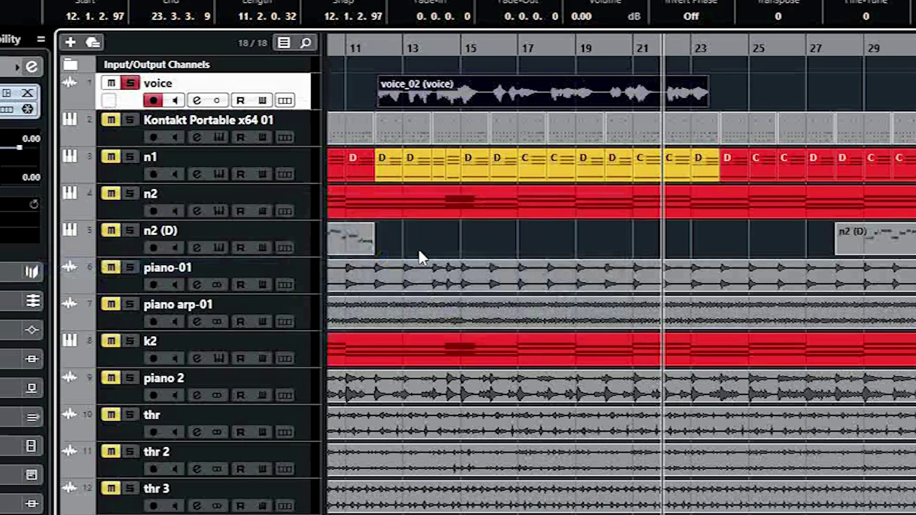
{"action": "left_click", "coordinate": [398, 51]}
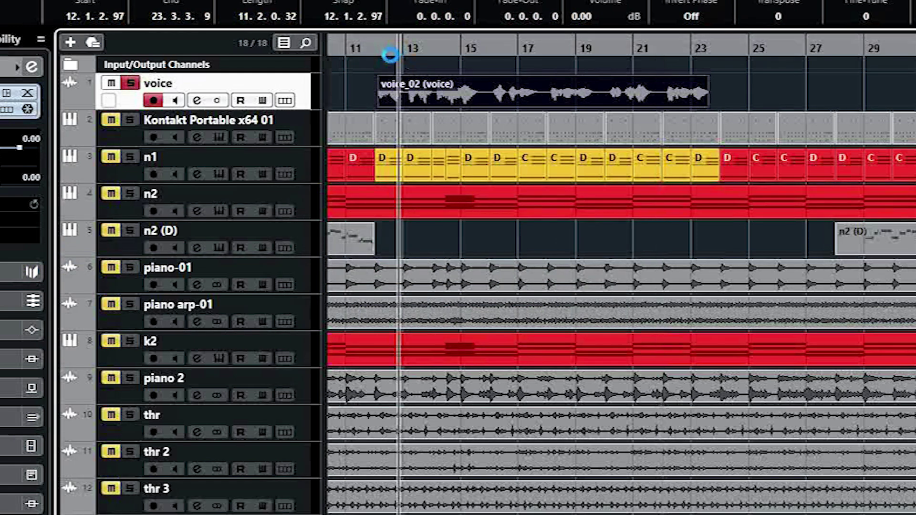
Step: Open the bounced vocal event at bar 12 in the Sample Editor
{"action": "left_click", "coordinate": [377, 51]}
{"action": "left_click_drag", "start_coordinate": [377, 51], "coordinate": [470, 102]}
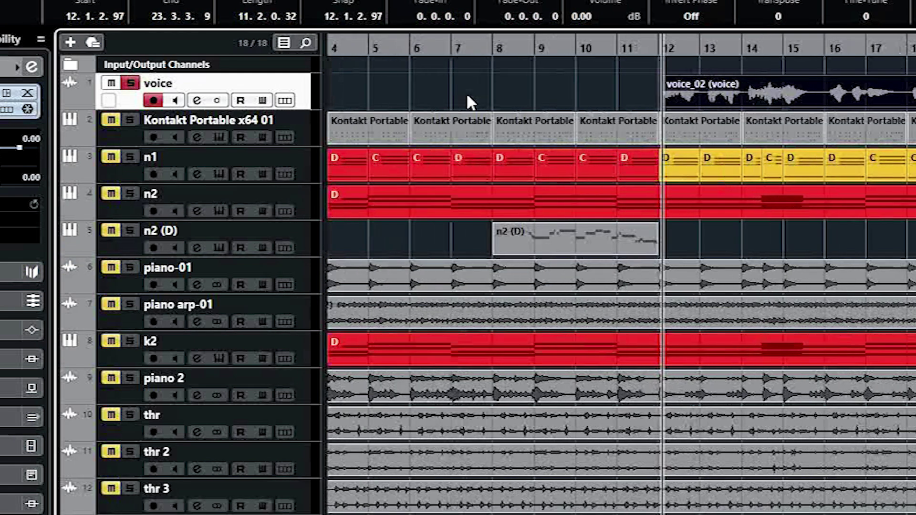
{"action": "left_click_drag", "start_coordinate": [649, 53], "coordinate": [669, 81]}
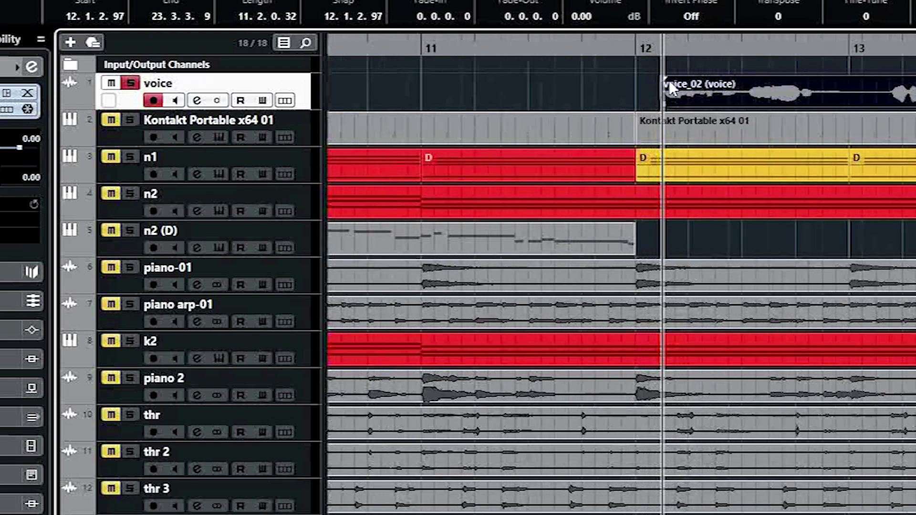
{"action": "double_click", "coordinate": [702, 90]}
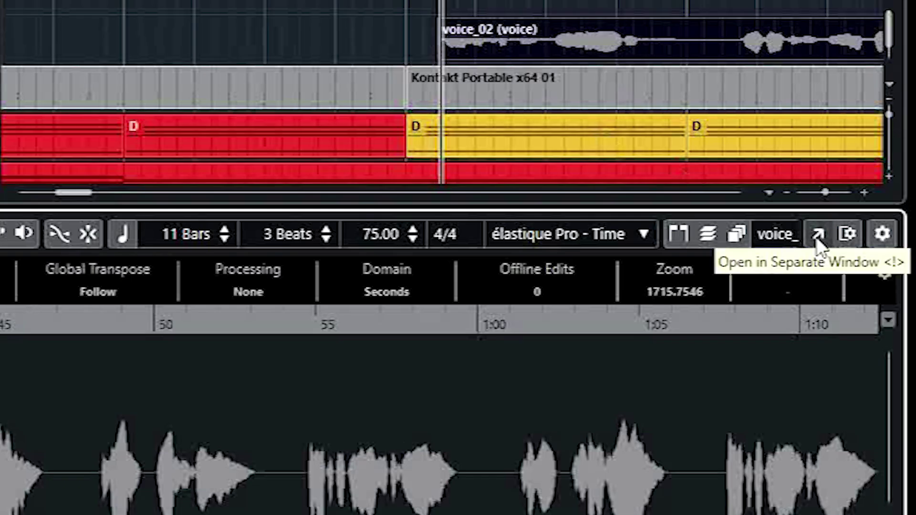
{"action": "left_click", "coordinate": [817, 244]}
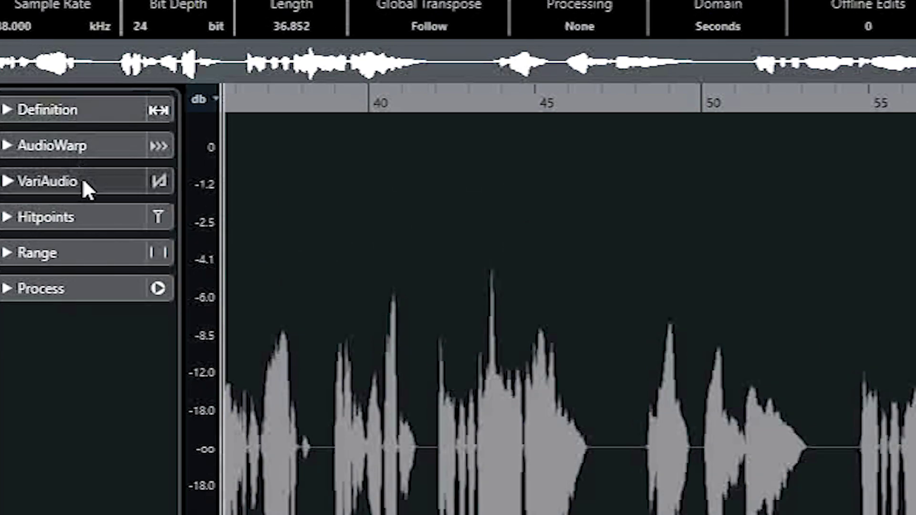
Step: Activate Edit VariAudio for the vocal so the first phrase's pitch segments can be edited
{"action": "left_click", "coordinate": [103, 180]}
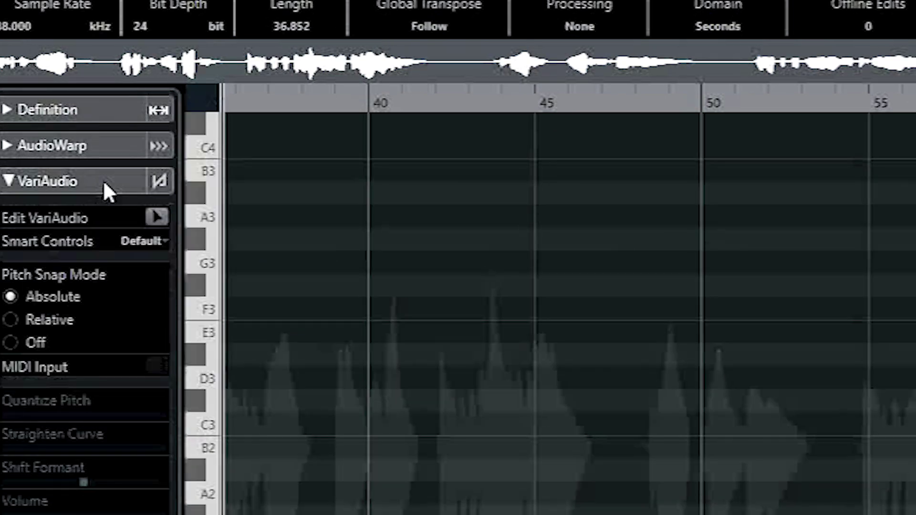
{"action": "left_click", "coordinate": [157, 218]}
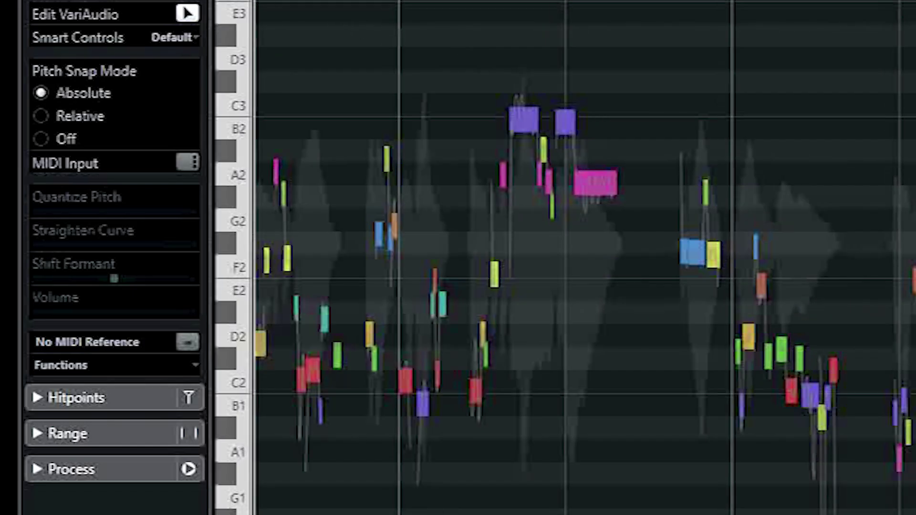
{"action": "key", "text": "h"}
{"action": "key", "text": "h"}
{"action": "key", "text": "h"}
{"action": "key", "text": "h"}
{"action": "key", "text": "h"}
{"action": "key", "text": "h"}
{"action": "key", "text": "h"}
{"action": "key", "text": "h"}
{"action": "key", "text": "h"}
{"action": "key", "text": "h"}
{"action": "key", "text": "h"}
{"action": "key", "text": "h"}
{"action": "key", "text": "h"}
{"action": "key", "text": "h"}
{"action": "scroll", "coordinate": [711, 115], "scroll_direction": "down", "scroll_amount": 2}
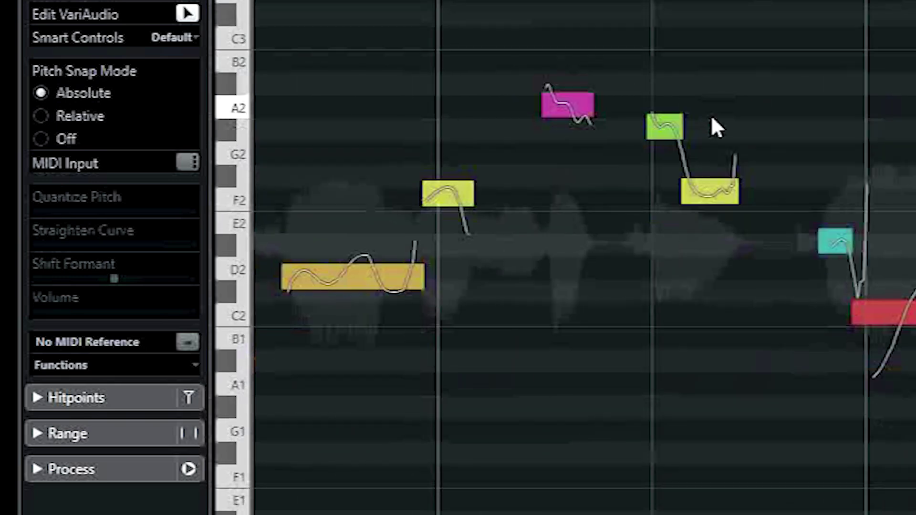
{"action": "key", "text": "g"}
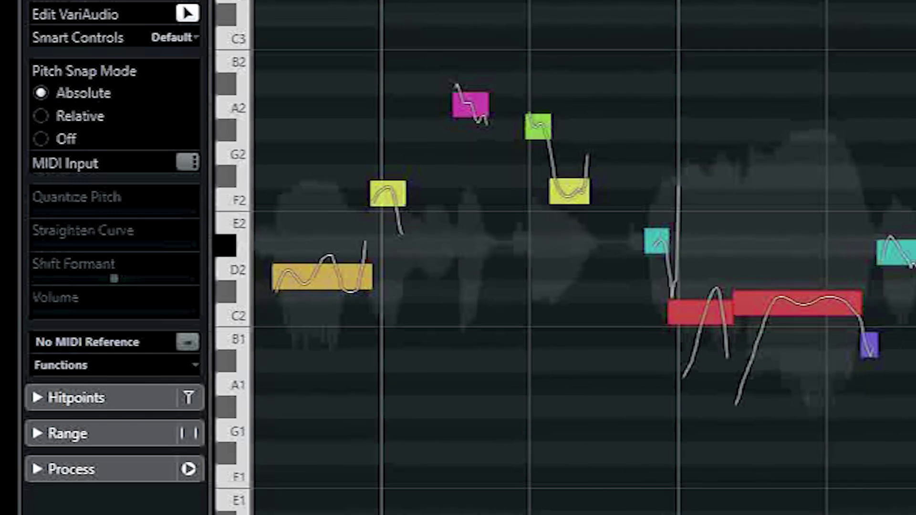
Step: Try quantizing the pitch of all vocal segments to 100% and undo it
{"action": "key", "text": "ctrl+a"}
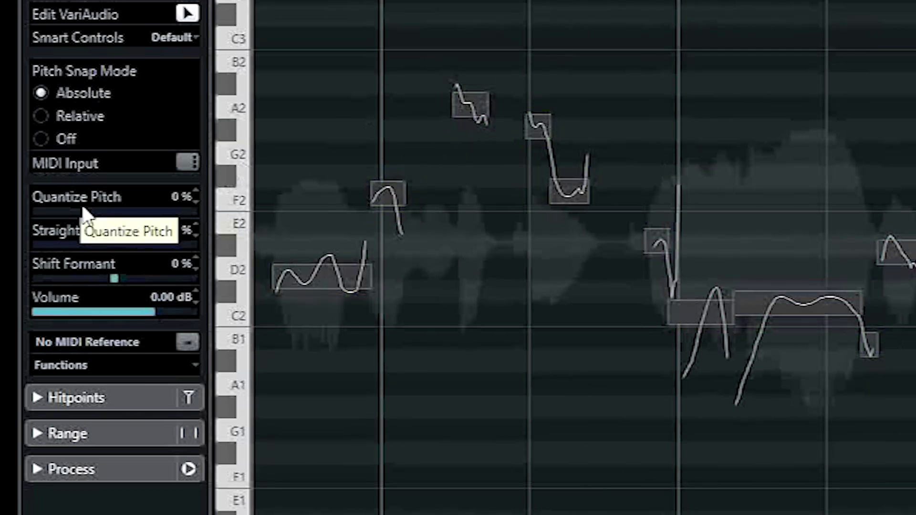
{"action": "left_click_drag", "start_coordinate": [84, 213], "coordinate": [272, 221]}
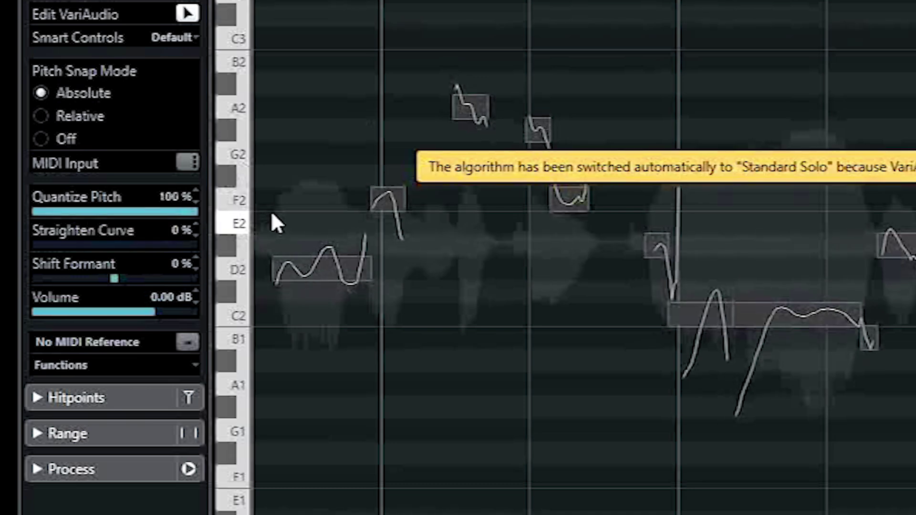
{"action": "left_click", "coordinate": [348, 162]}
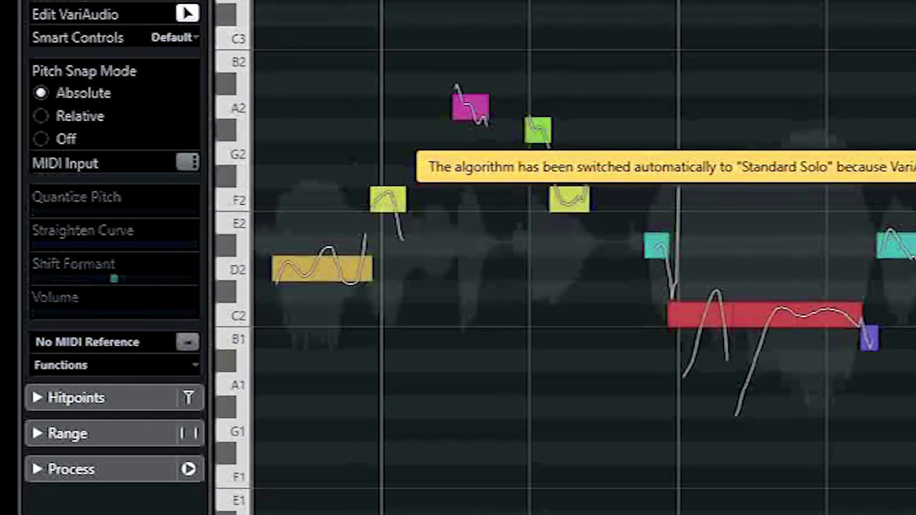
{"action": "key", "text": "h"}
{"action": "key", "text": "h"}
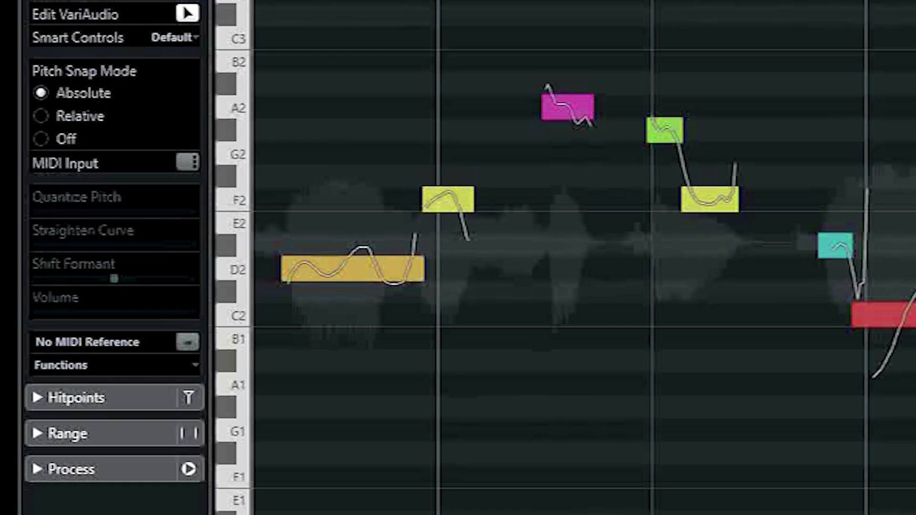
{"action": "key", "text": "ctrl+z"}
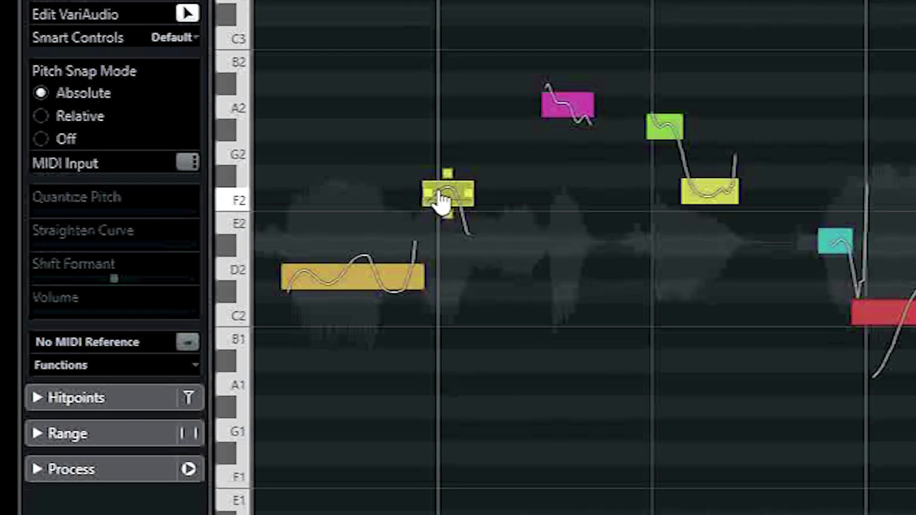
Step: Select all vocal segments and set Quantize Pitch to 100%
{"action": "left_click", "coordinate": [271, 160]}
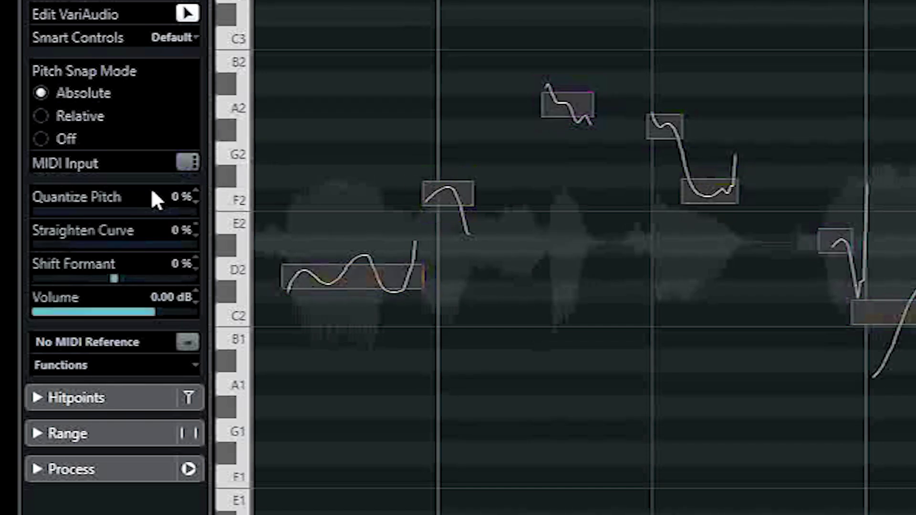
{"action": "left_click_drag", "start_coordinate": [138, 213], "coordinate": [210, 215]}
{"action": "left_click", "coordinate": [400, 137]}
Step: Raise the phrase's second segment by one semitone to F#2
{"action": "mouse_move", "coordinate": [441, 193]}
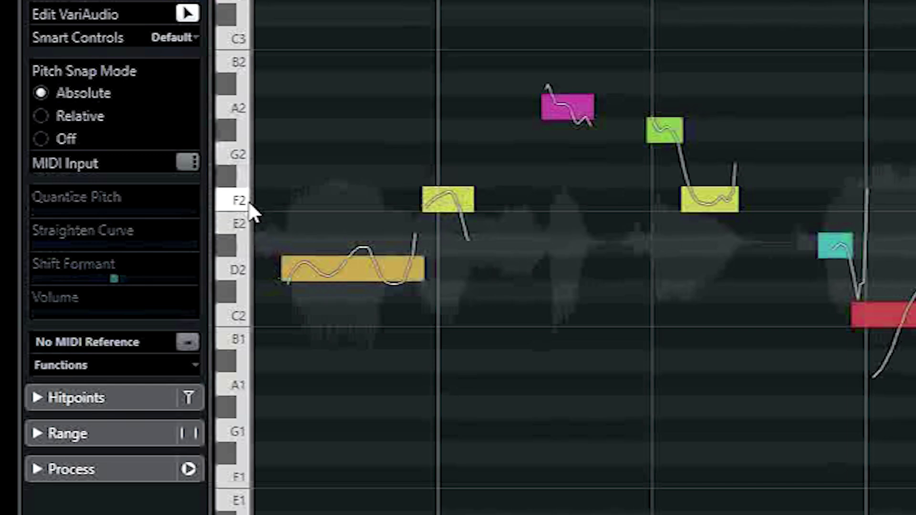
{"action": "left_click", "coordinate": [437, 203]}
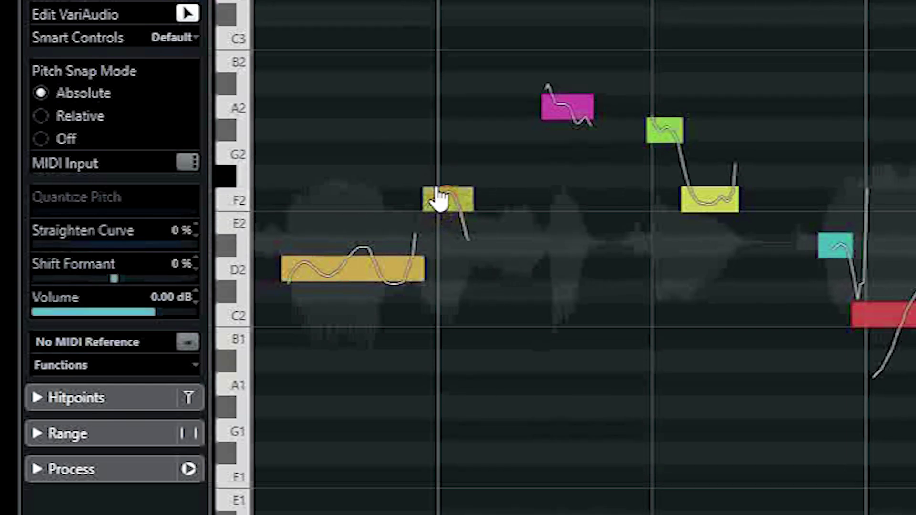
{"action": "key", "text": "Up"}
Step: Straighten the pitch curve of the first D2 segment by 28% and of the A2 segment by 24%
{"action": "left_click", "coordinate": [357, 269]}
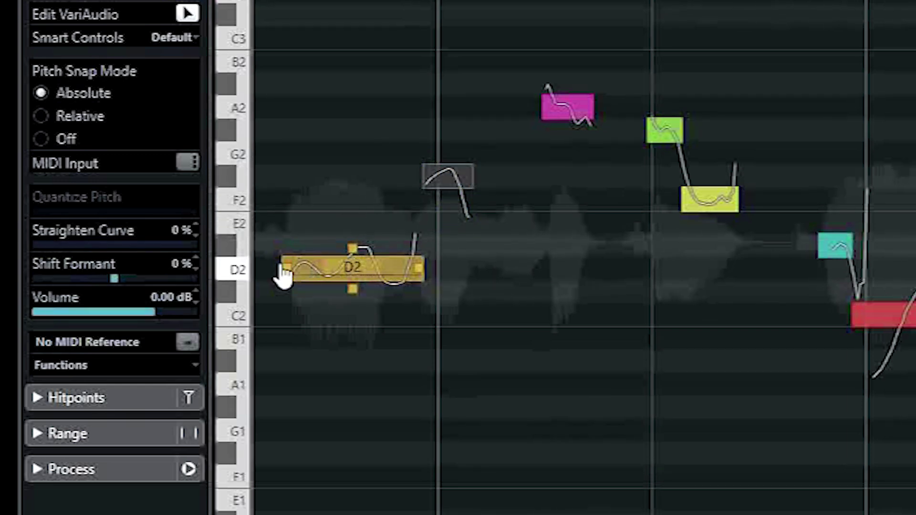
{"action": "left_click_drag", "start_coordinate": [352, 249], "coordinate": [364, 298]}
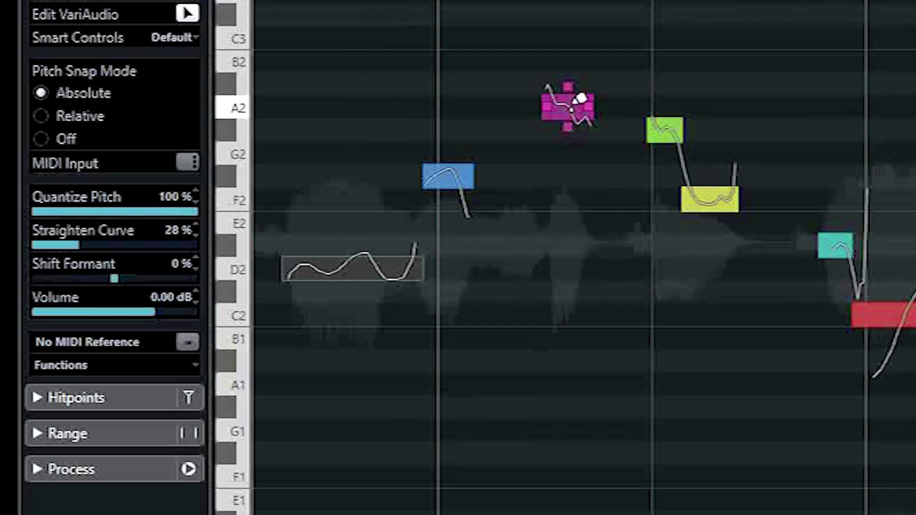
{"action": "left_click_drag", "start_coordinate": [567, 87], "coordinate": [568, 134]}
Step: Play back the first phrase to check the corrected notes
{"action": "left_click", "coordinate": [264, 2]}
{"action": "key", "text": "g"}
{"action": "key", "text": "space"}
{"action": "key", "text": "space"}
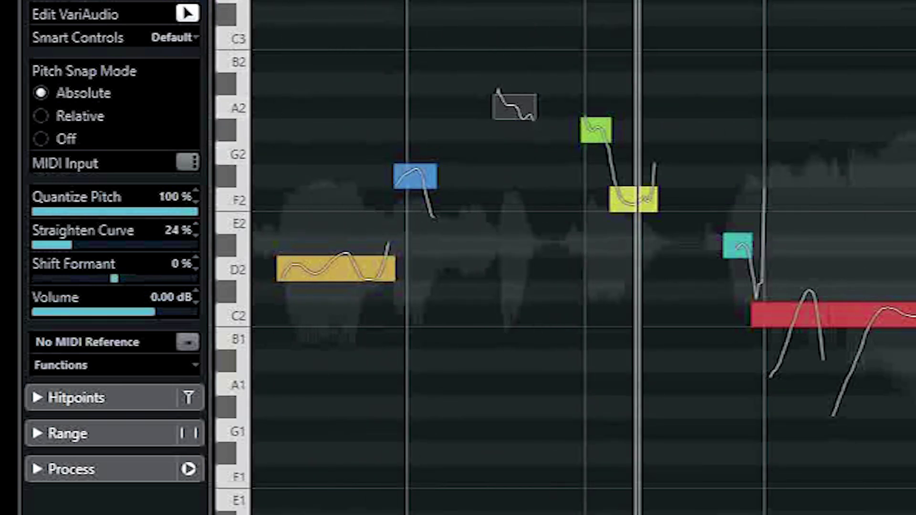
{"action": "key", "text": "space"}
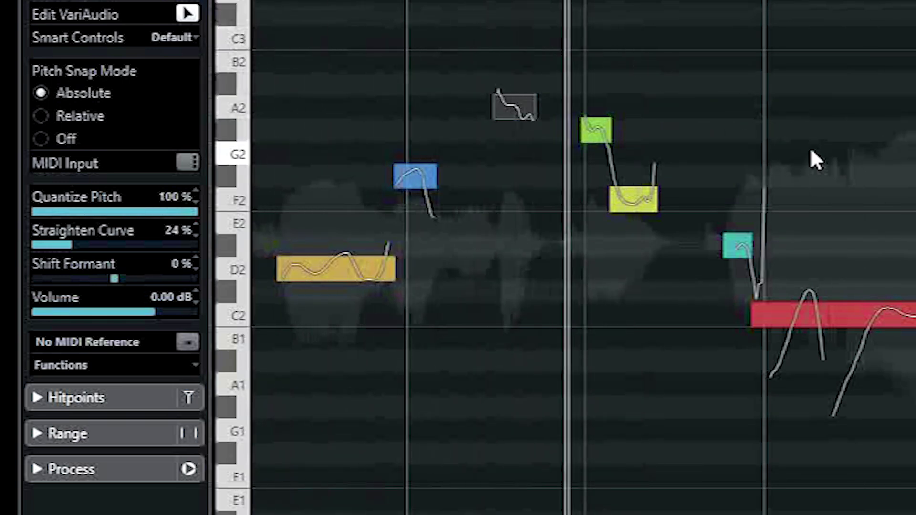
{"action": "key", "text": "g"}
{"action": "key", "text": "space"}
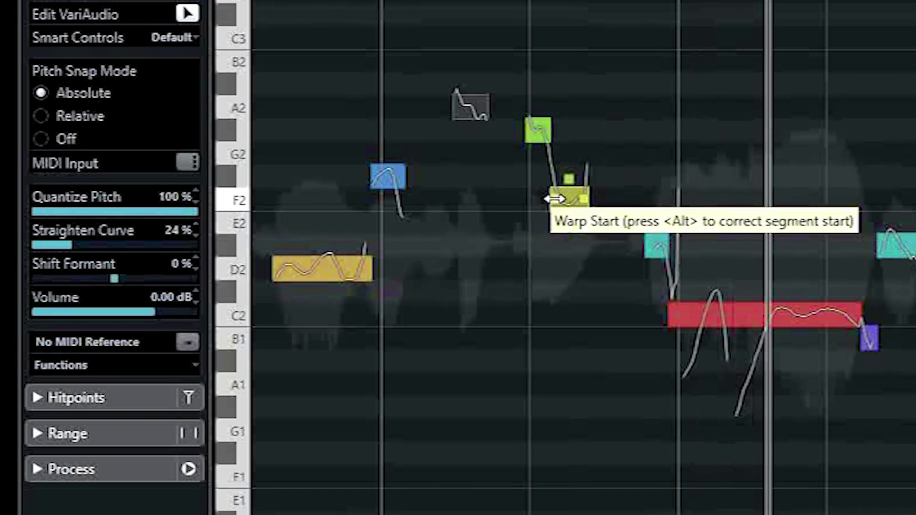
Step: Raise the F2 segment after the A2 note to F#2, lower the G#2 segment before it to G2, and play the phrase
{"action": "left_click_drag", "start_coordinate": [566, 199], "coordinate": [565, 175]}
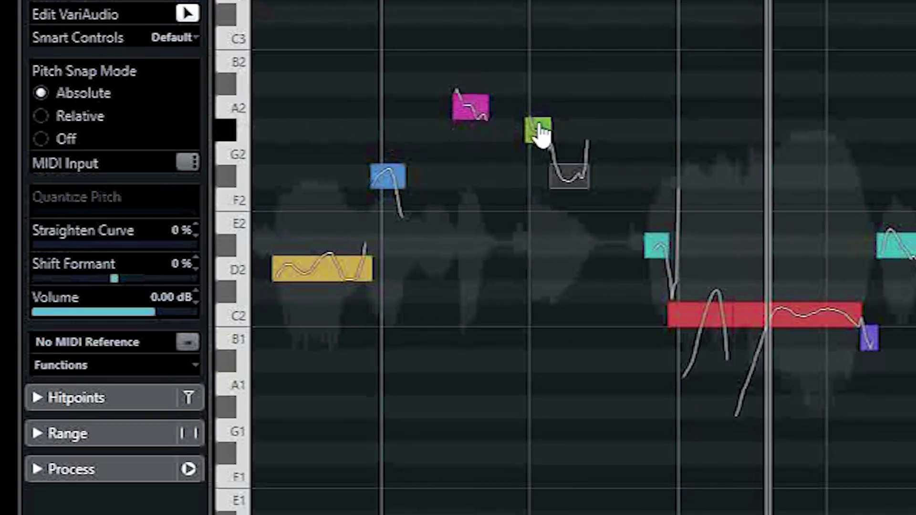
{"action": "left_click_drag", "start_coordinate": [542, 133], "coordinate": [536, 148]}
{"action": "key", "text": "space"}
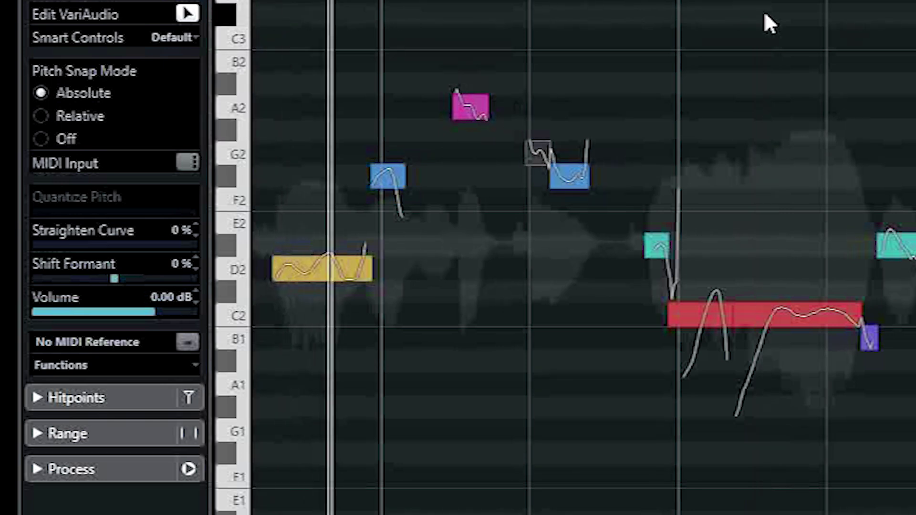
{"action": "key", "text": "g"}
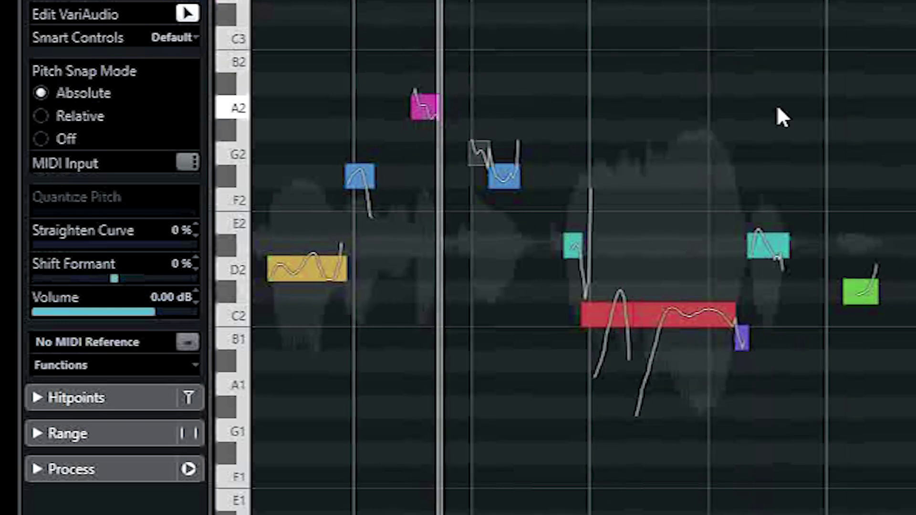
Step: Lower the short D#2 segment before the long C2 notes to D2 and play it back
{"action": "key", "text": "h"}
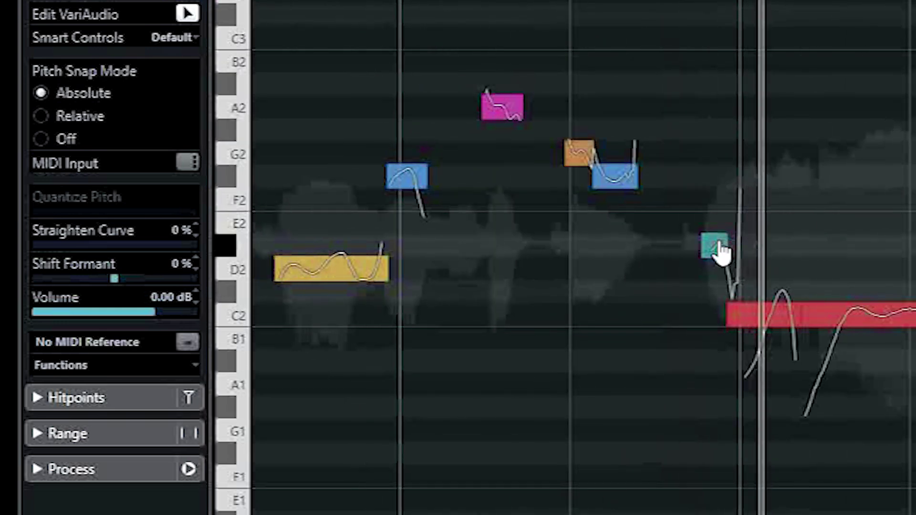
{"action": "left_click_drag", "start_coordinate": [720, 252], "coordinate": [713, 272]}
{"action": "left_click", "coordinate": [808, 136]}
{"action": "key", "text": "space"}
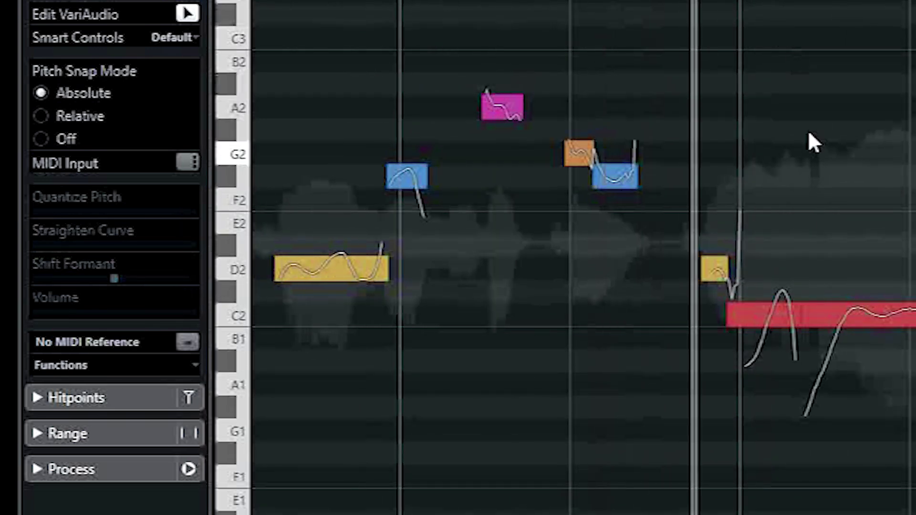
{"action": "key", "text": "space"}
{"action": "key", "text": "g"}
Step: Split the first C2 segment on its rising pitch curve and move both pieces to C2
{"action": "key", "text": "h"}
{"action": "key", "text": "h"}
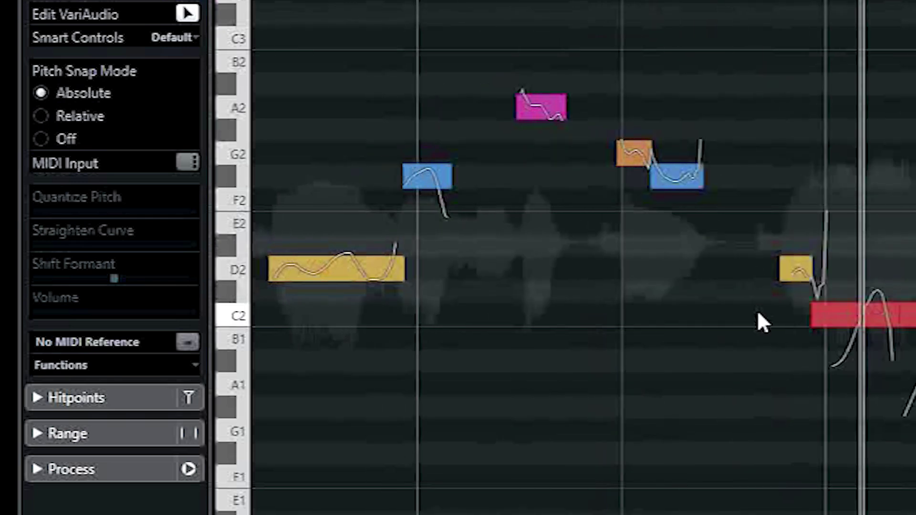
{"action": "key", "text": "h"}
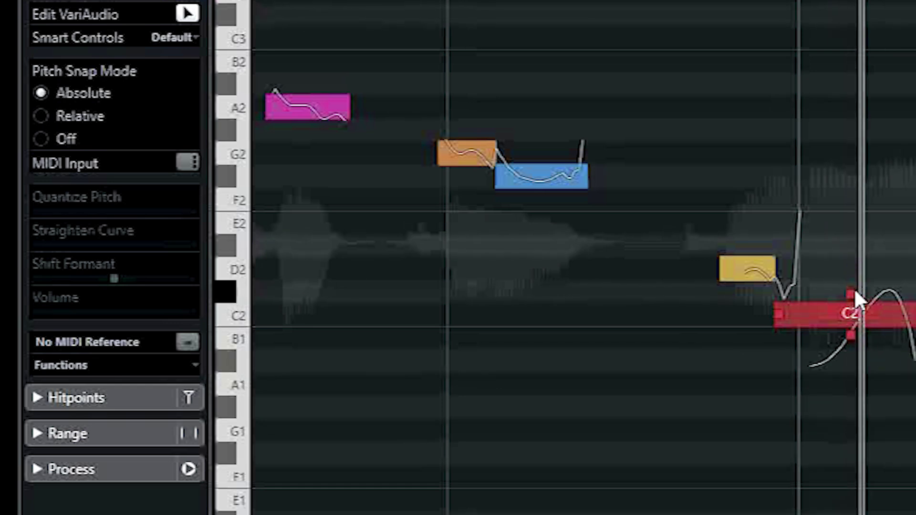
{"action": "left_click", "coordinate": [859, 325]}
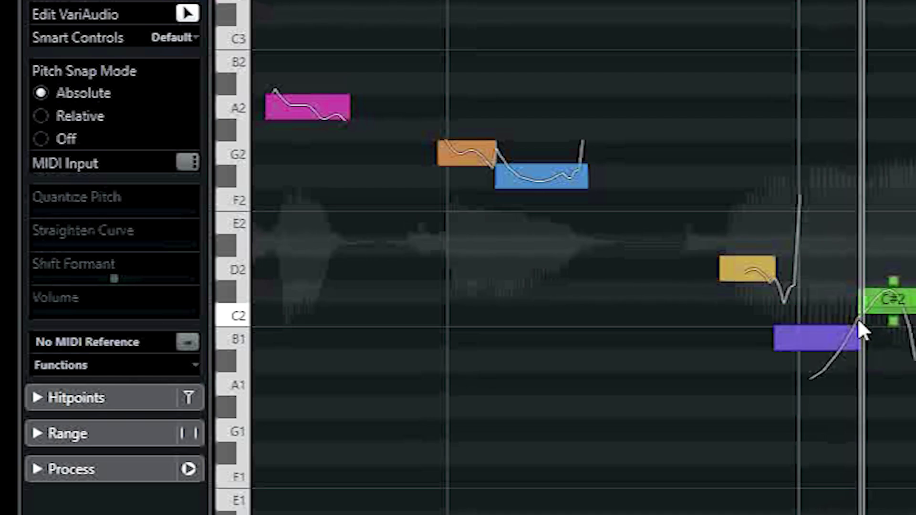
{"action": "left_click_drag", "start_coordinate": [828, 339], "coordinate": [829, 319]}
{"action": "left_click_drag", "start_coordinate": [880, 302], "coordinate": [880, 317]}
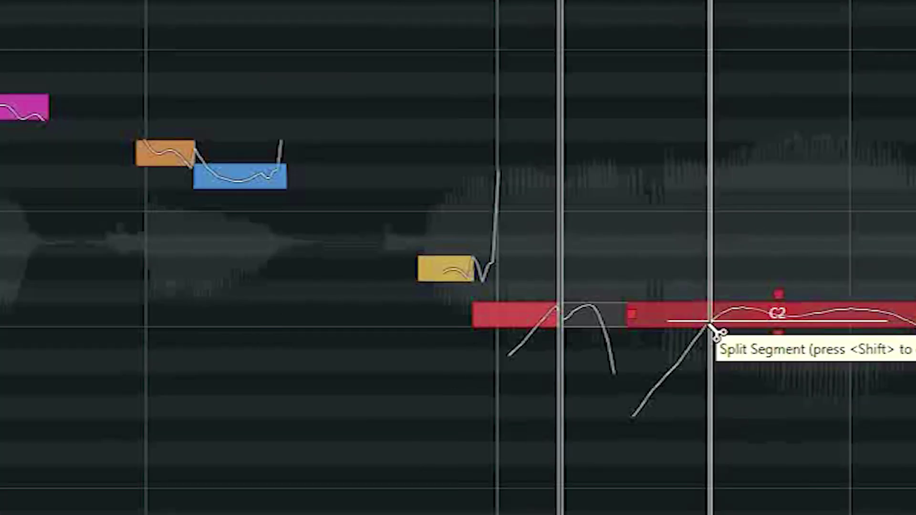
Step: Split the following long C2 segment where its pitch curve levels out and set both pieces to C2
{"action": "left_click", "coordinate": [709, 326]}
{"action": "left_click_drag", "start_coordinate": [668, 371], "coordinate": [679, 318]}
{"action": "key", "text": "g"}
{"action": "key", "text": "g"}
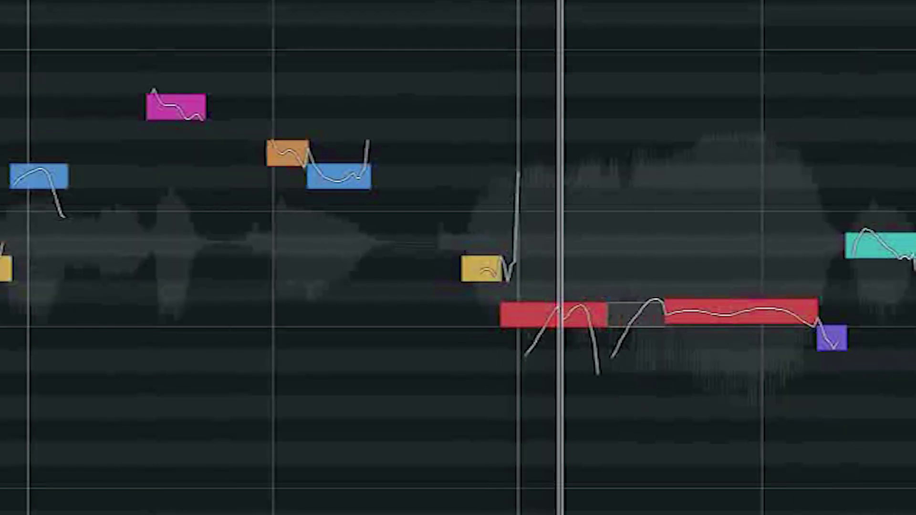
{"action": "scroll", "coordinate": [668, 182], "scroll_direction": "down", "scroll_amount": 2}
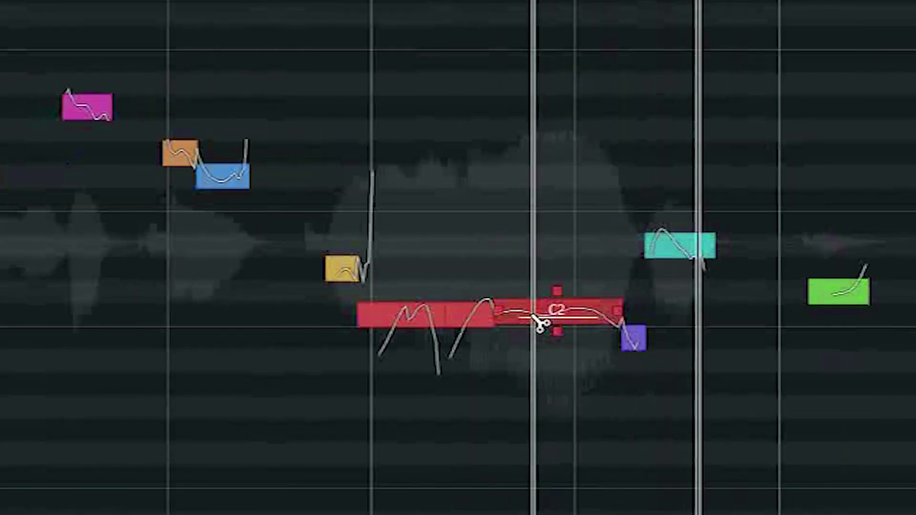
{"action": "key", "text": "Delete"}
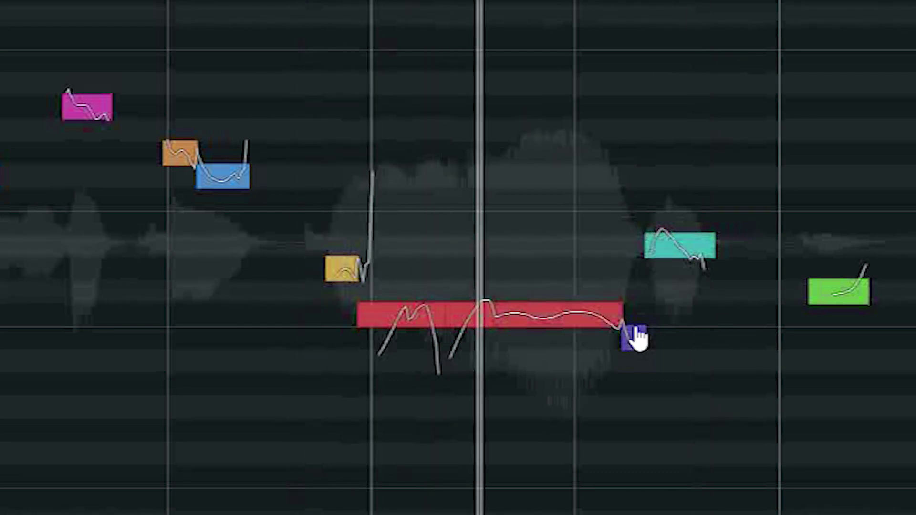
Step: Raise the short B1 segment after the long C2 note to C2 and lower the next D#2 segment to D2
{"action": "left_click_drag", "start_coordinate": [637, 338], "coordinate": [634, 331]}
{"action": "left_click", "coordinate": [659, 245]}
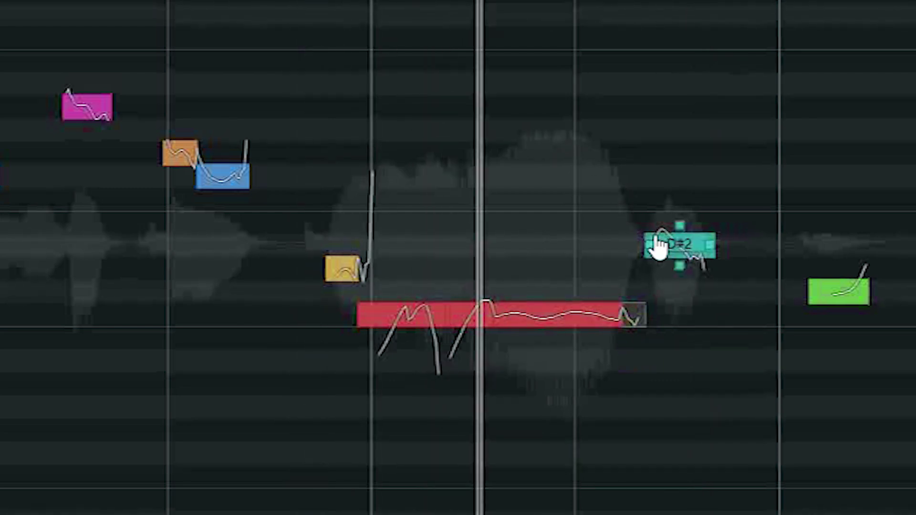
{"action": "left_click_drag", "start_coordinate": [658, 246], "coordinate": [661, 269]}
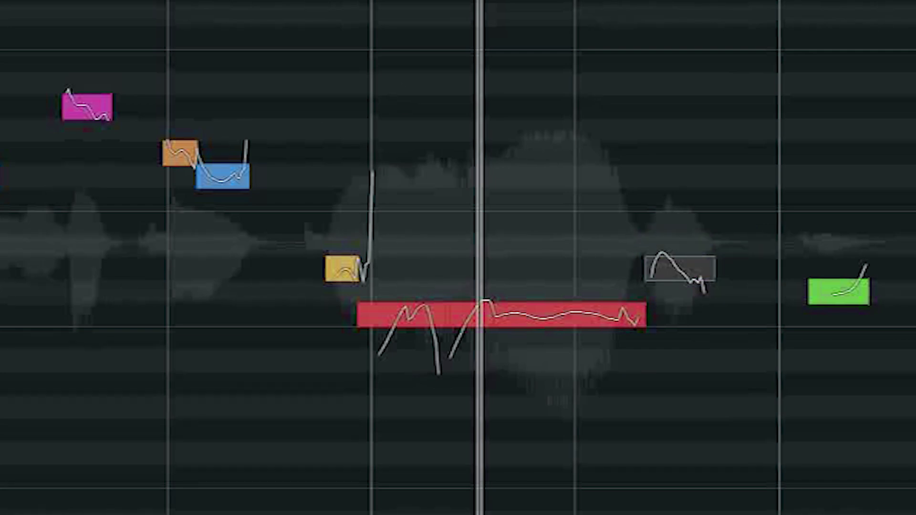
Step: Raise the isolated short C#2 segment after the long C2 notes and the D2 segment to D2
{"action": "left_click", "coordinate": [684, 300]}
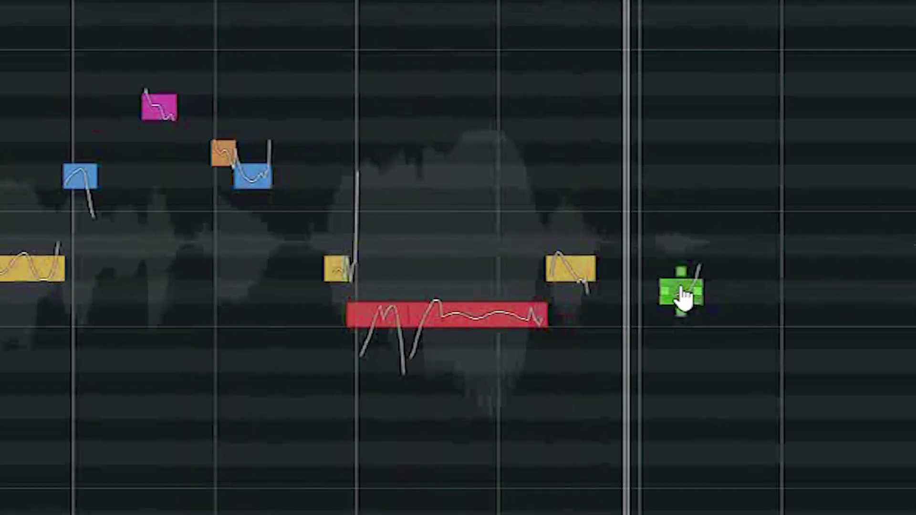
{"action": "left_click_drag", "start_coordinate": [682, 289], "coordinate": [682, 267]}
{"action": "key", "text": "g"}
{"action": "key", "text": "g"}
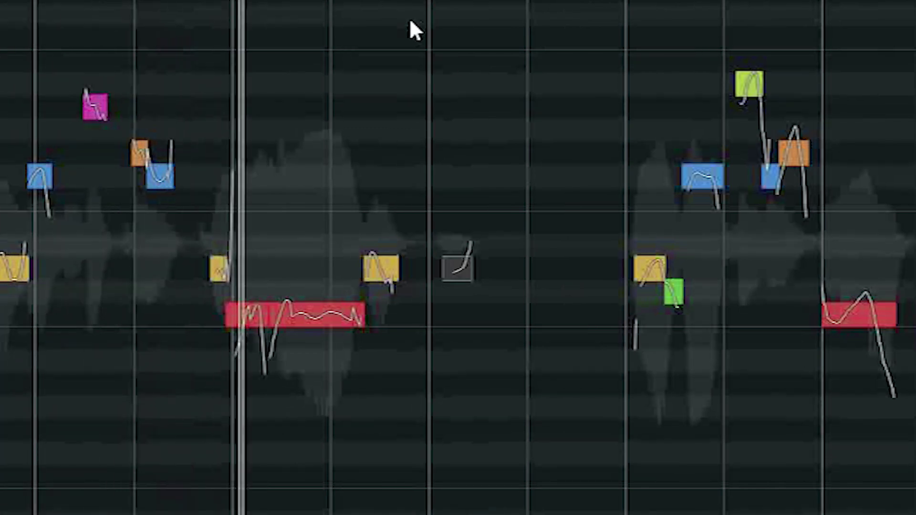
{"action": "key", "text": "g"}
{"action": "key", "text": "g"}
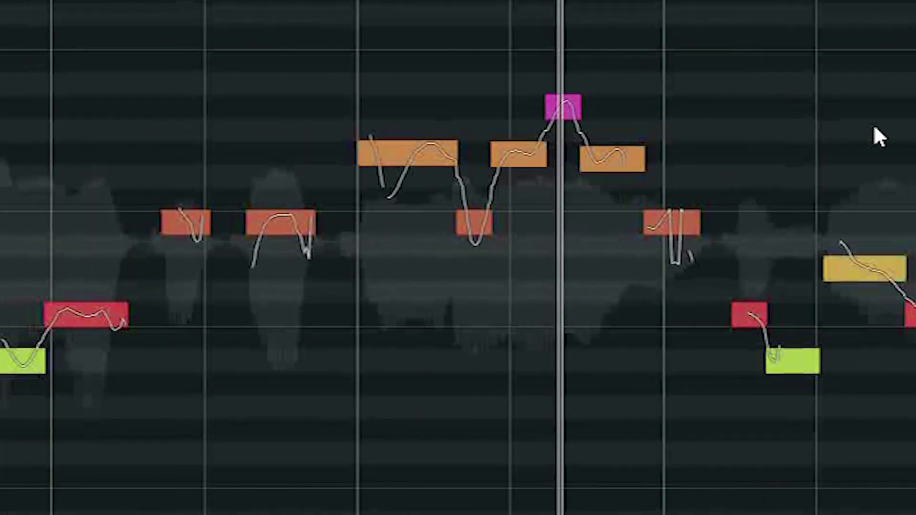
Step: Raise the C#2 segment directly after the long C2 note near 1:11.5 to D2, and close the sample editor
{"action": "key", "text": "space"}
{"action": "key", "text": "g"}
{"action": "key", "text": "g"}
{"action": "key", "text": "h"}
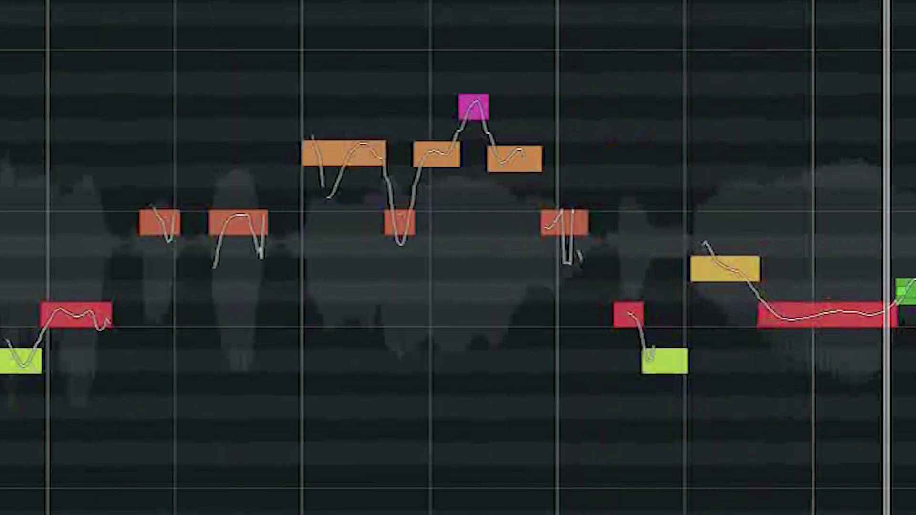
{"action": "key", "text": "ctrl+z"}
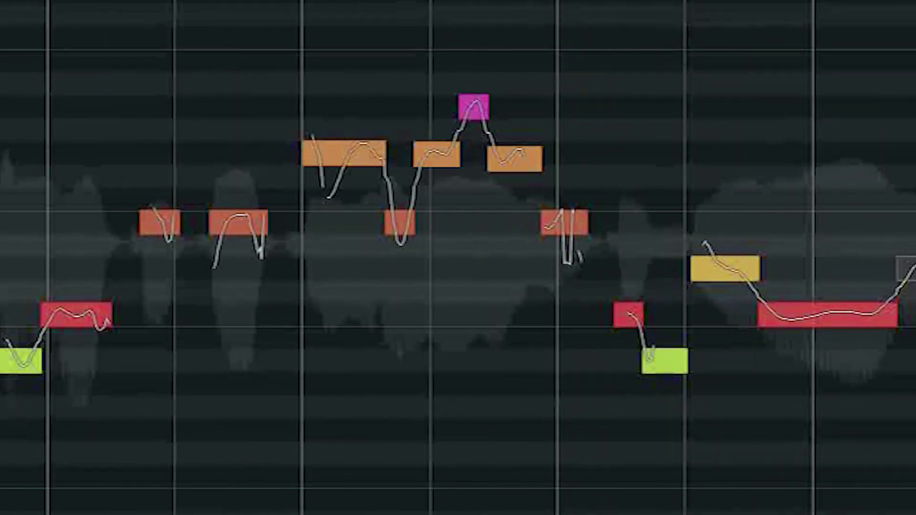
{"action": "left_click", "coordinate": [580, 1]}
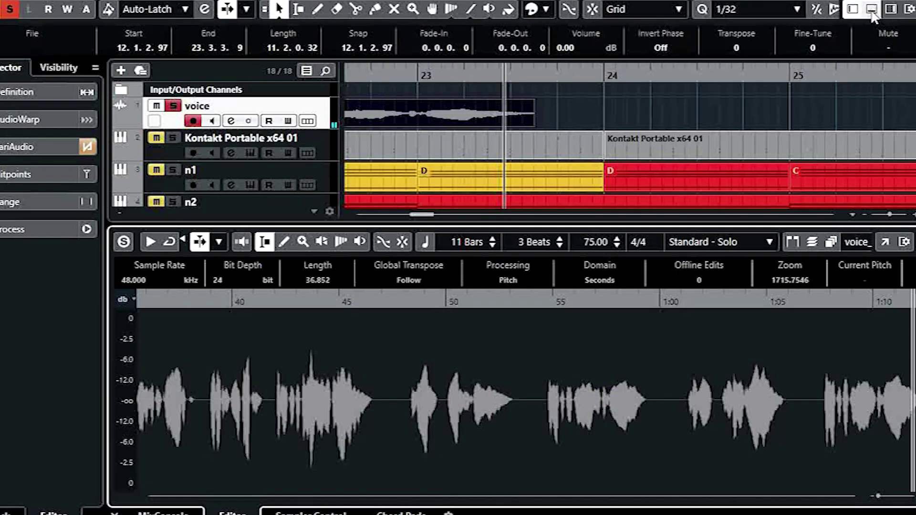
{"action": "left_click", "coordinate": [871, 10]}
Step: Set the project's cycle range over the voice_02 event, from just before bar 13 to bar 24
{"action": "key", "text": "g"}
{"action": "key", "text": "g"}
{"action": "key", "text": "g"}
{"action": "key", "text": "g"}
{"action": "key", "text": "g"}
{"action": "key", "text": "g"}
{"action": "key", "text": "g"}
{"action": "key", "text": "g"}
{"action": "key", "text": "g"}
{"action": "key", "text": "g"}
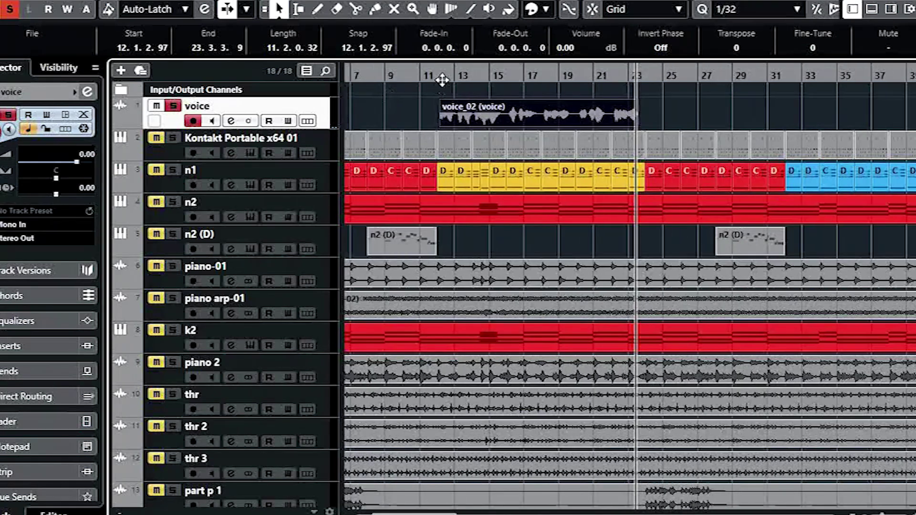
{"action": "key", "text": "g"}
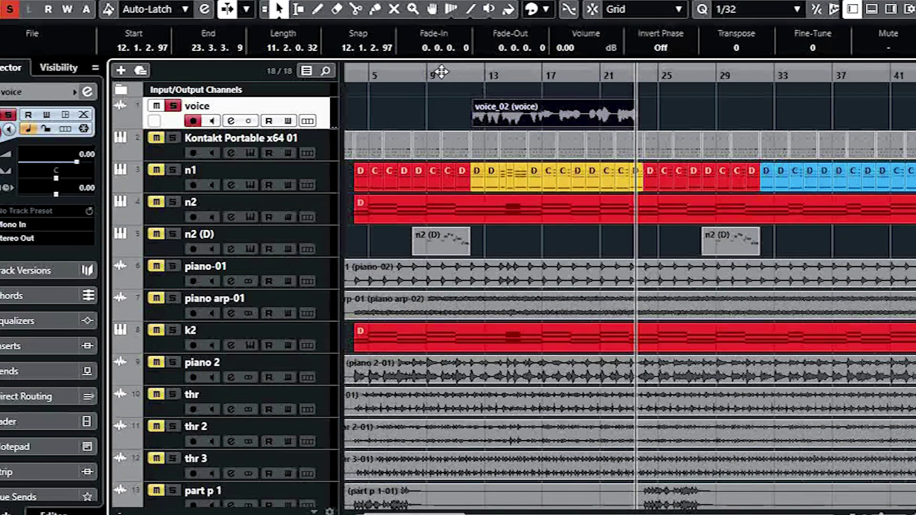
{"action": "key", "text": "g"}
{"action": "key", "text": "g"}
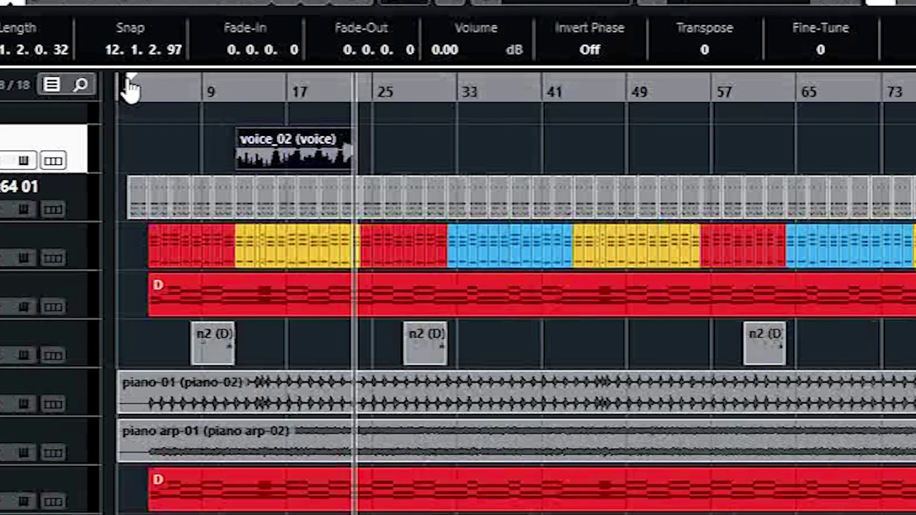
{"action": "left_click_drag", "start_coordinate": [356, 72], "coordinate": [431, 75]}
{"action": "key", "text": "g"}
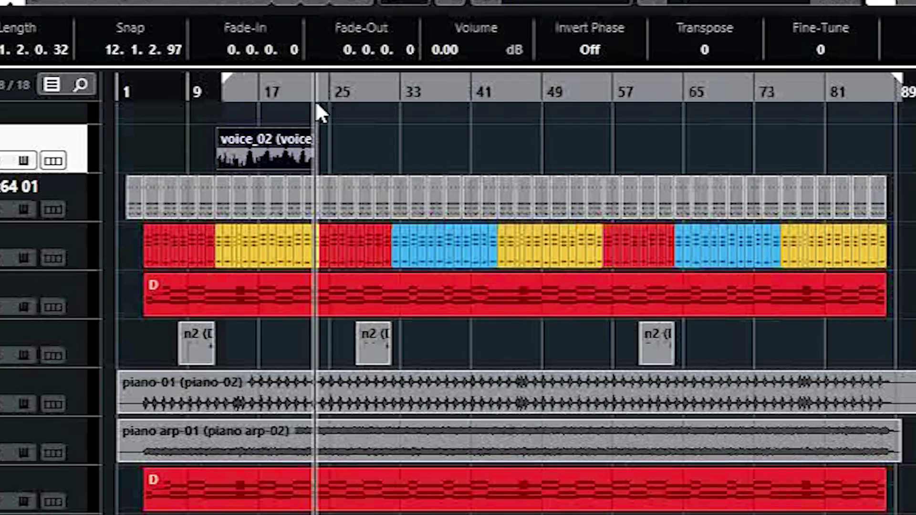
{"action": "key", "text": "g"}
{"action": "left_click_drag", "start_coordinate": [766, 91], "coordinate": [499, 96]}
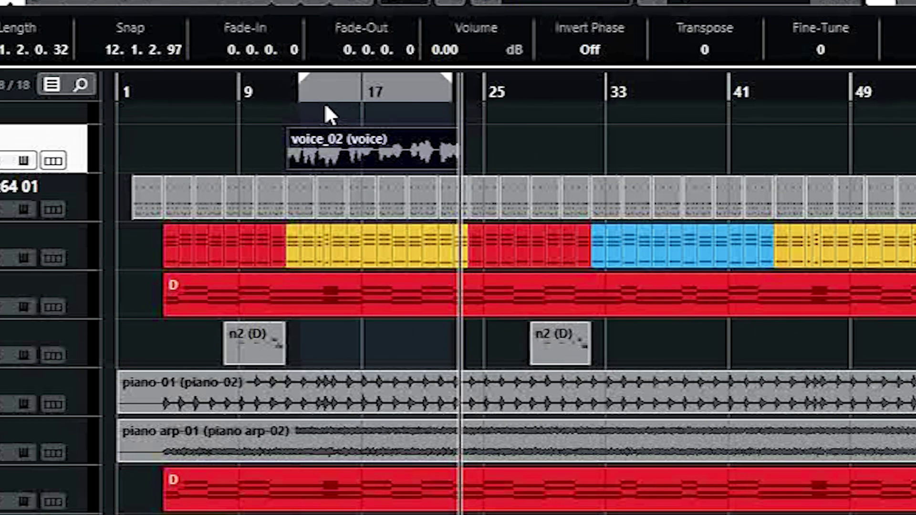
{"action": "left_click", "coordinate": [282, 90], "text": "ctrl"}
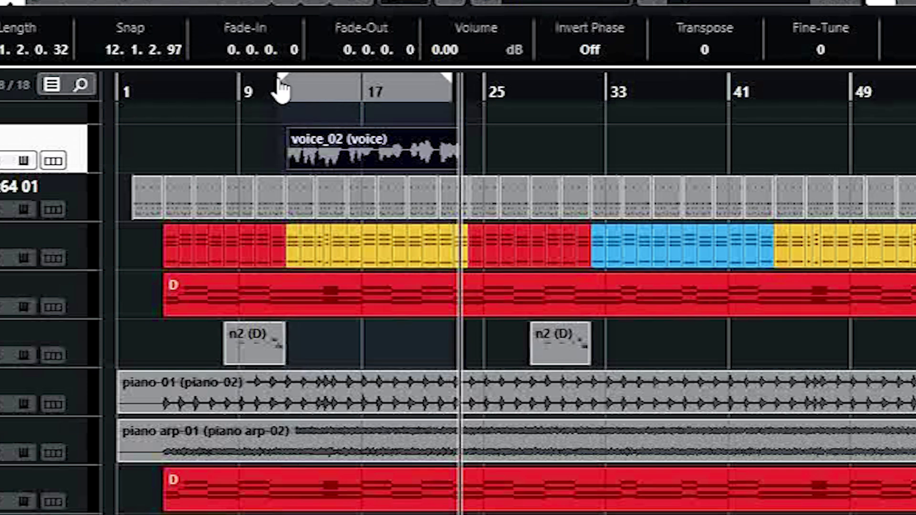
{"action": "left_click", "coordinate": [506, 89], "text": "alt"}
{"action": "left_click_drag", "start_coordinate": [512, 91], "coordinate": [466, 105]}
{"action": "left_click_drag", "start_coordinate": [282, 85], "coordinate": [295, 86]}
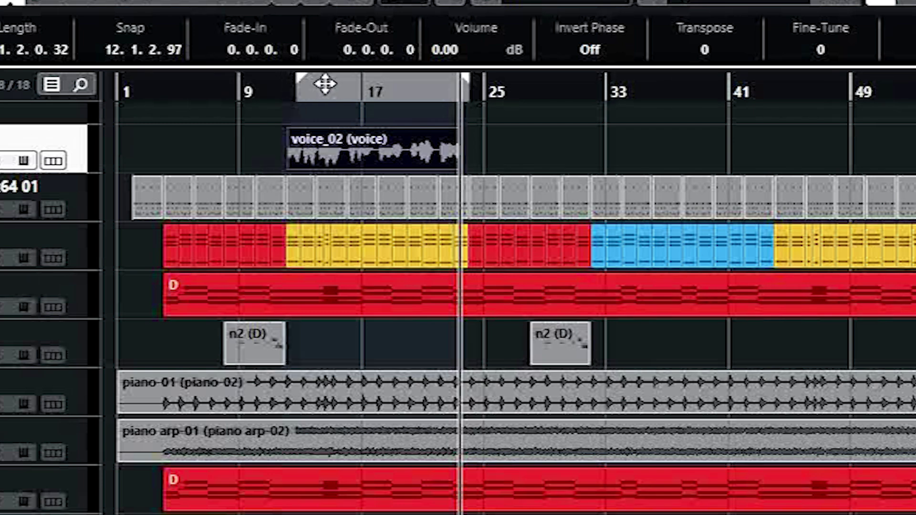
Step: Pull the end of the cycle range back to just before bar 23 and place the playback position at about bar 14
{"action": "key", "text": "h"}
{"action": "key", "text": "h"}
{"action": "key", "text": "h"}
{"action": "key", "text": "h"}
{"action": "key", "text": "h"}
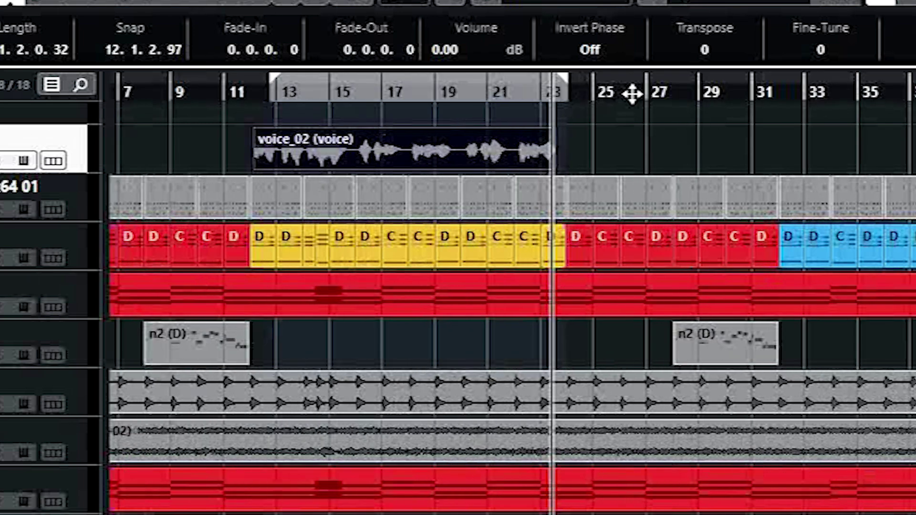
{"action": "left_click_drag", "start_coordinate": [574, 92], "coordinate": [524, 94]}
{"action": "key", "text": "g"}
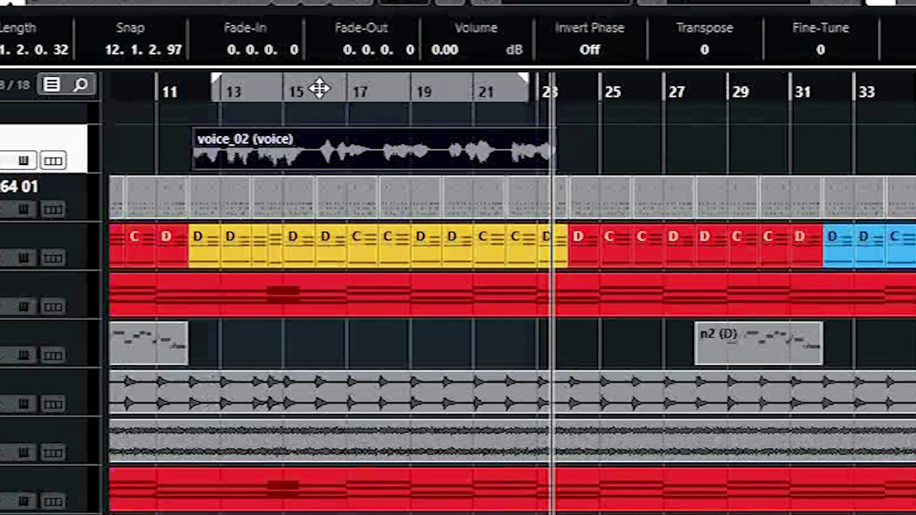
{"action": "left_click", "coordinate": [260, 93]}
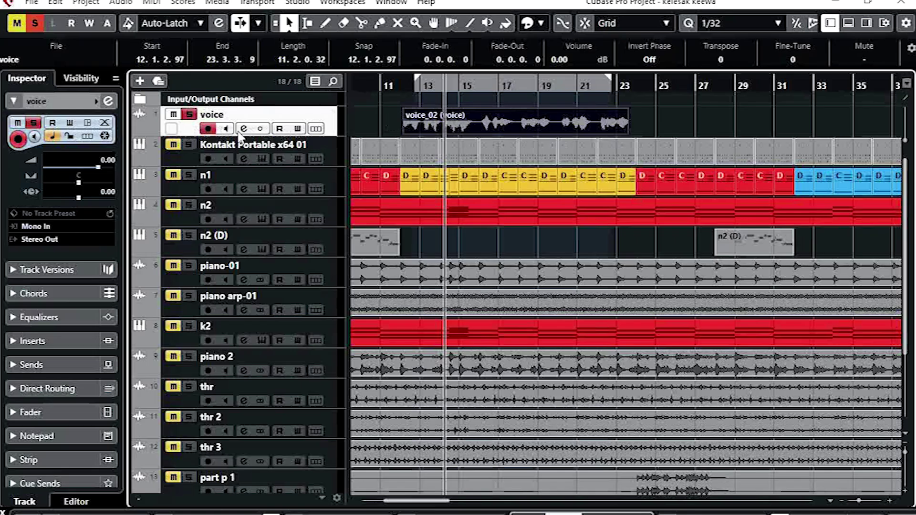
Step: Open the voice track's channel settings and enable the Maximizer in the channel strip's limiter slot
{"action": "left_click", "coordinate": [244, 128]}
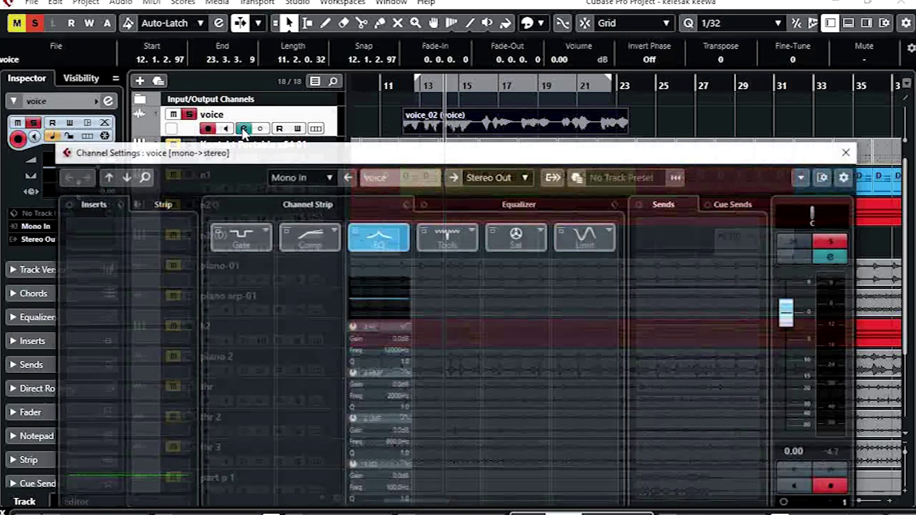
{"action": "left_click_drag", "start_coordinate": [443, 162], "coordinate": [446, 84]}
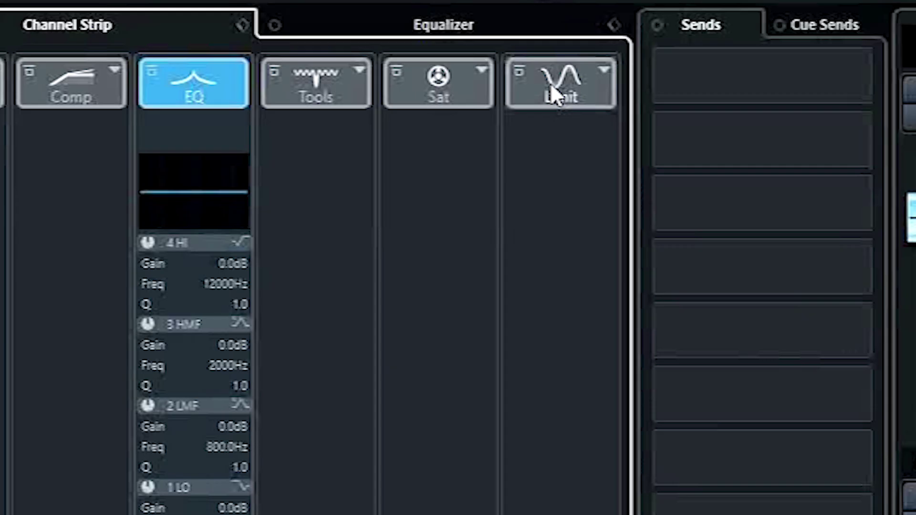
{"action": "left_click", "coordinate": [587, 164]}
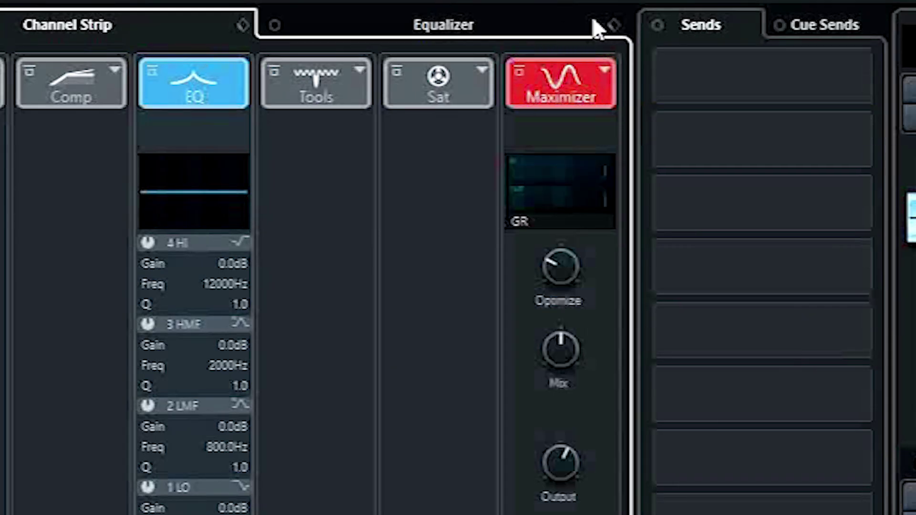
Step: Load the Spanish Guitar preset in the voice channel's equalizer and lower band 1's frequency to about 100 Hz
{"action": "left_click", "coordinate": [563, 21]}
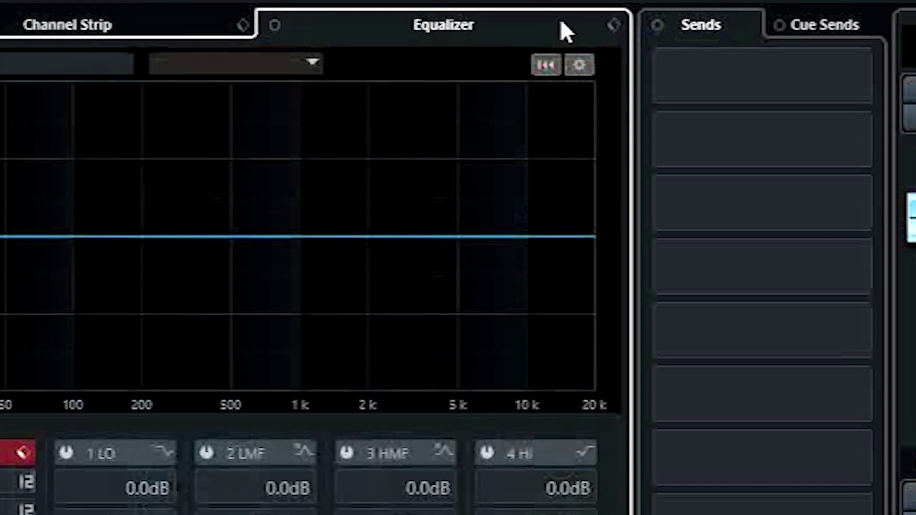
{"action": "left_click", "coordinate": [614, 25]}
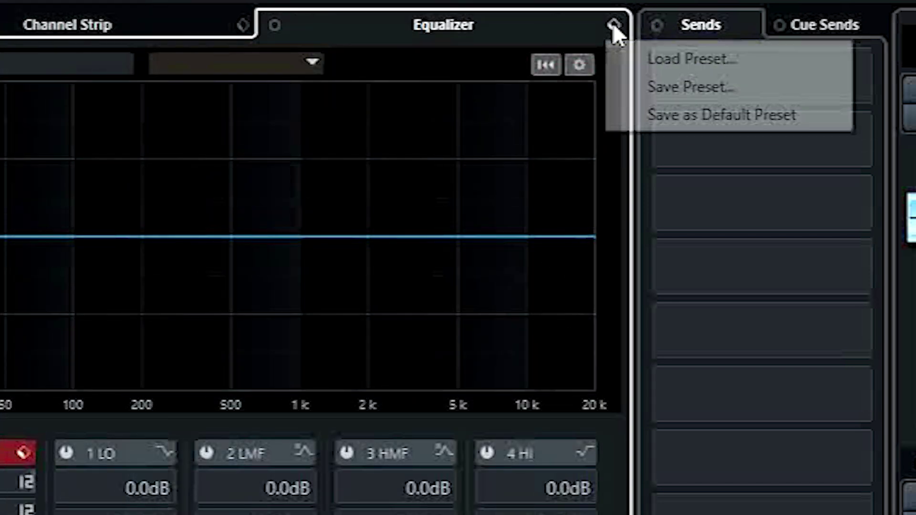
{"action": "left_click", "coordinate": [654, 65]}
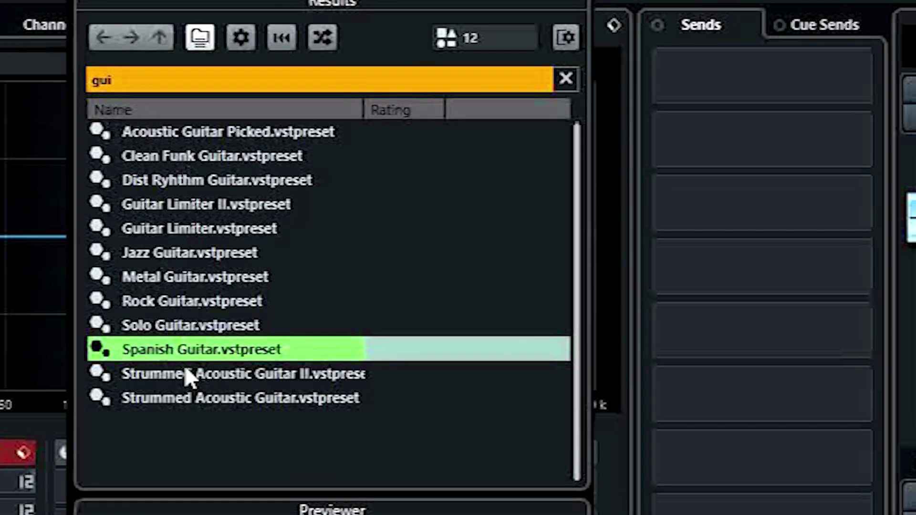
{"action": "double_click", "coordinate": [182, 348]}
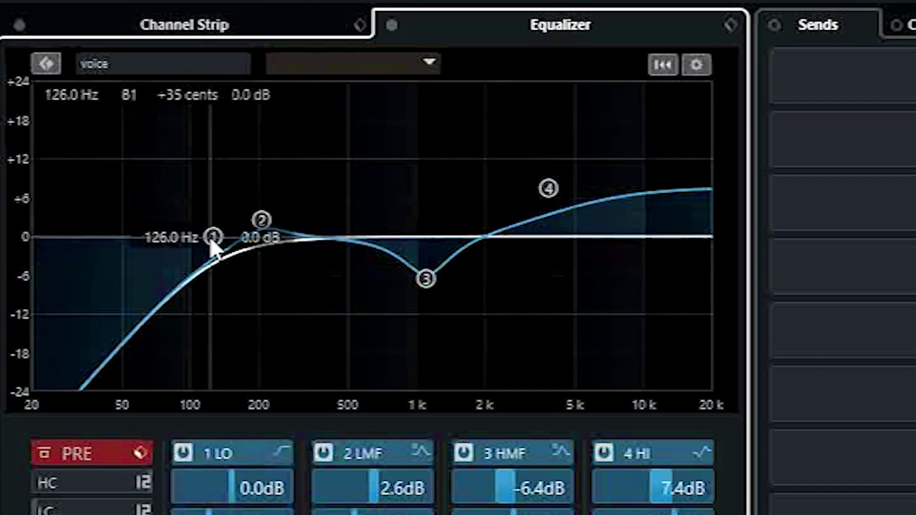
{"action": "left_click_drag", "start_coordinate": [211, 237], "coordinate": [194, 238]}
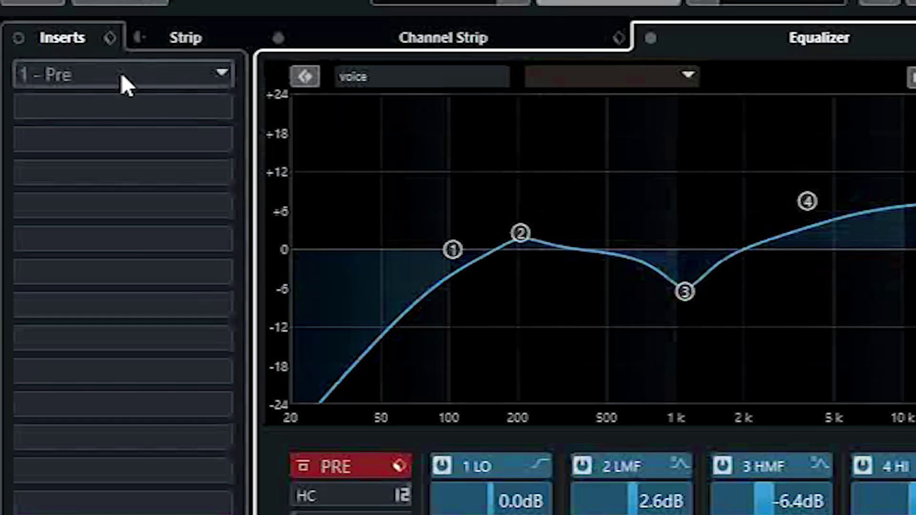
Step: Add the Q8 Mono equalizer to the first insert slot of the voice channel
{"action": "left_click", "coordinate": [121, 75]}
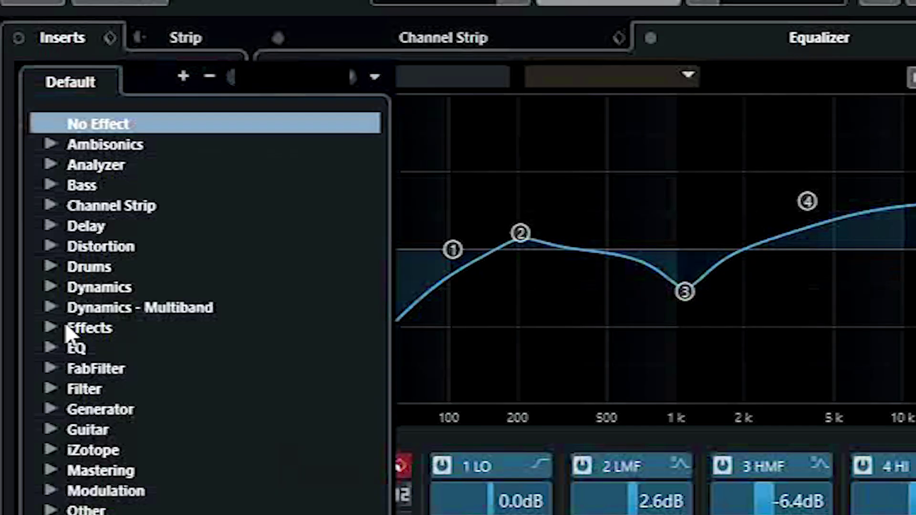
{"action": "left_click", "coordinate": [51, 348]}
{"action": "left_click_drag", "start_coordinate": [386, 176], "coordinate": [392, 379]}
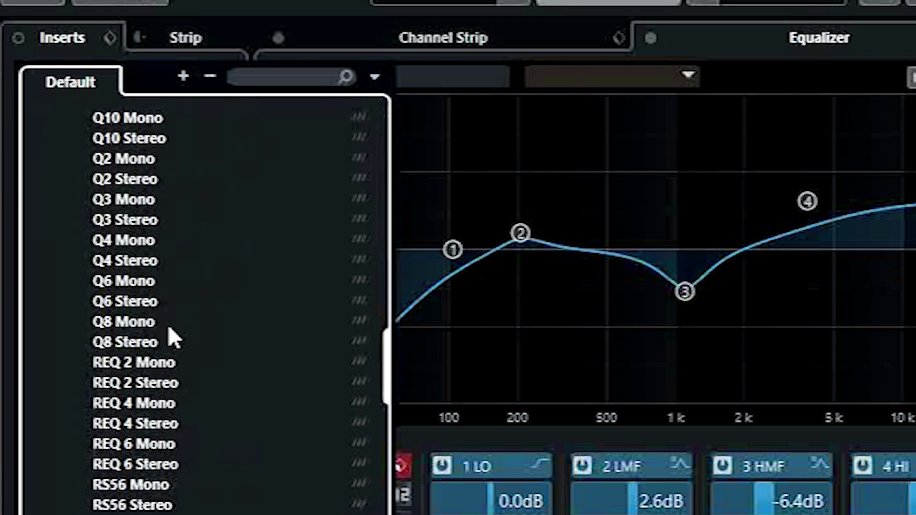
{"action": "left_click", "coordinate": [141, 325]}
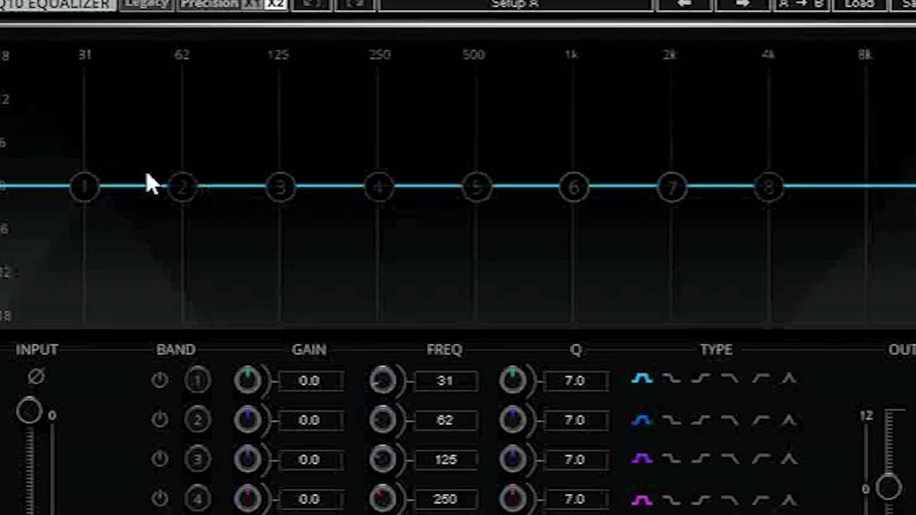
Step: Move Q8 band 1 to about 6974 Hz, set its Q to 100 and cut it by about 3.9 dB
{"action": "left_click_drag", "start_coordinate": [86, 187], "coordinate": [848, 48]}
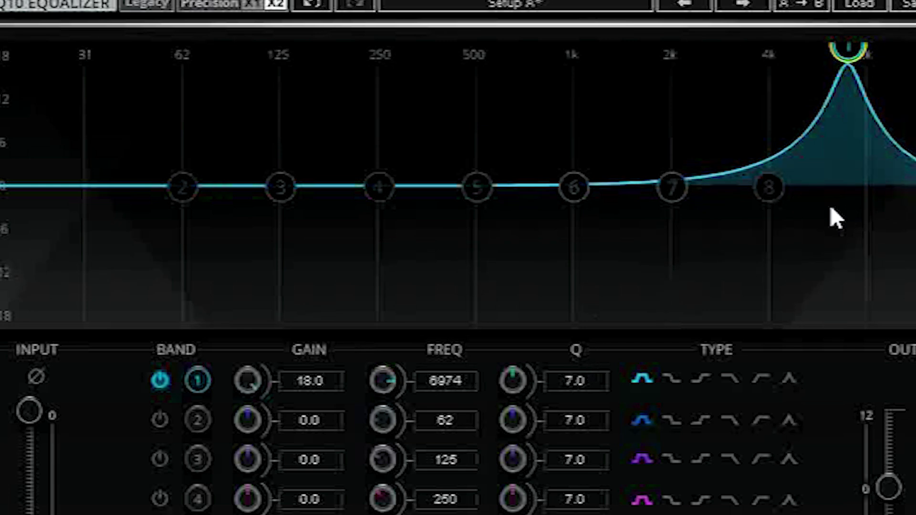
{"action": "double_click", "coordinate": [584, 382]}
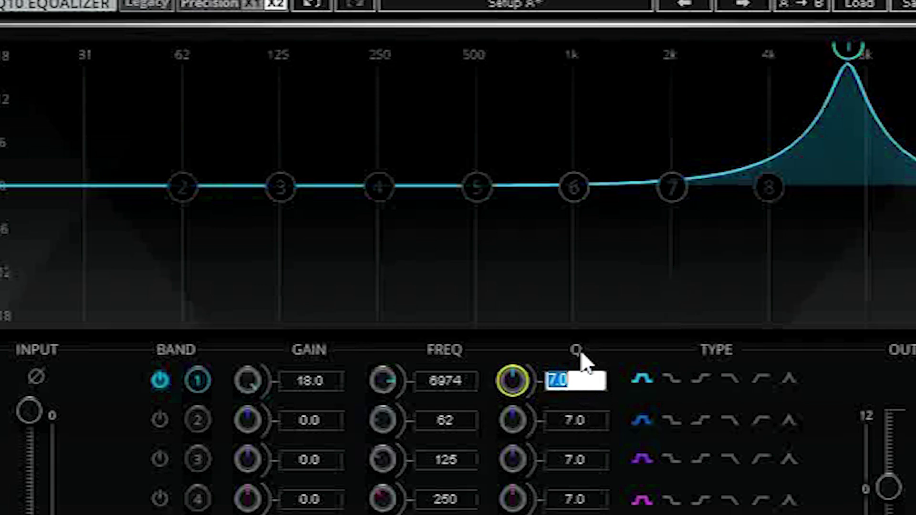
{"action": "type", "text": "100"}
{"action": "key", "text": "Return"}
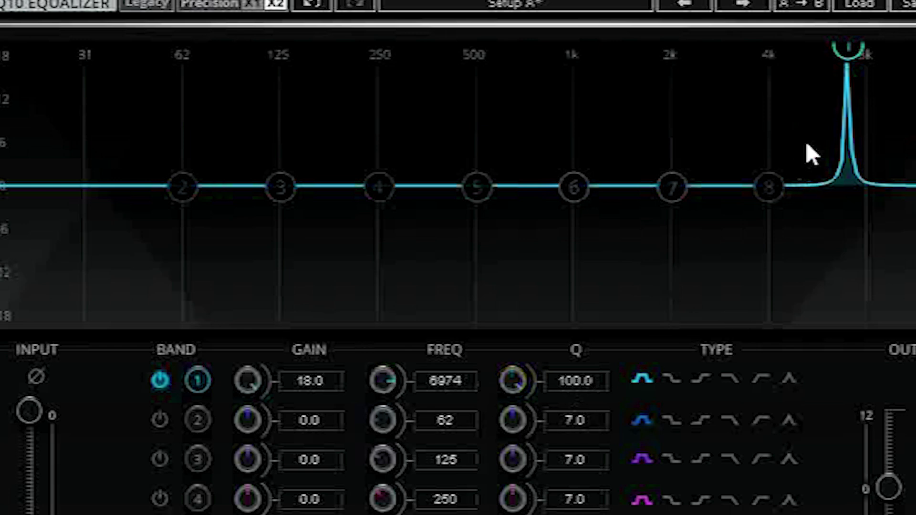
{"action": "left_click_drag", "start_coordinate": [851, 52], "coordinate": [851, 226]}
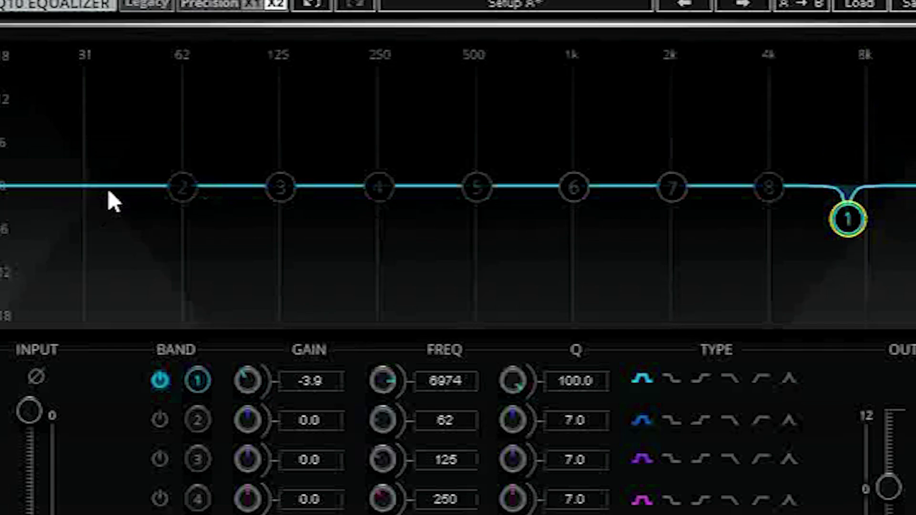
Step: Boost Q8 band 2 by 18 dB, move it to about 3615 Hz and set its Q to 100
{"action": "left_click_drag", "start_coordinate": [181, 188], "coordinate": [452, 44]}
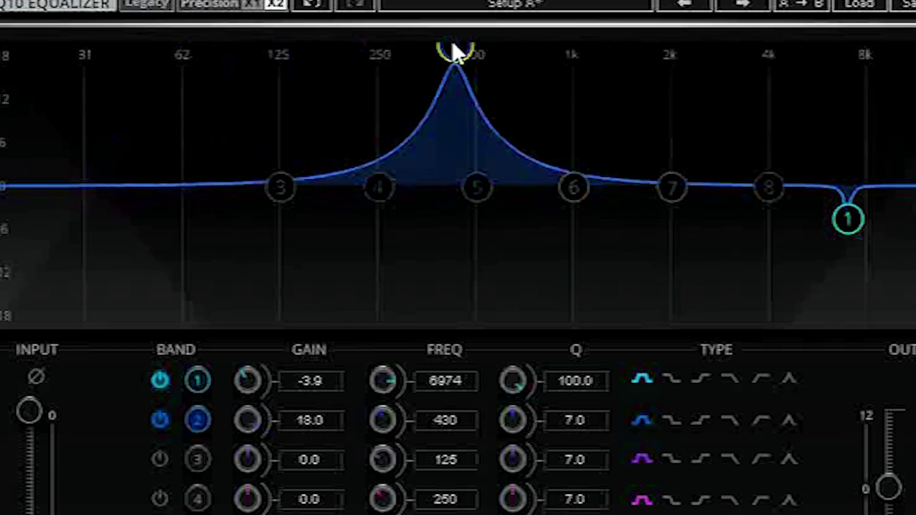
{"action": "left_click_drag", "start_coordinate": [554, 22], "coordinate": [762, 3]}
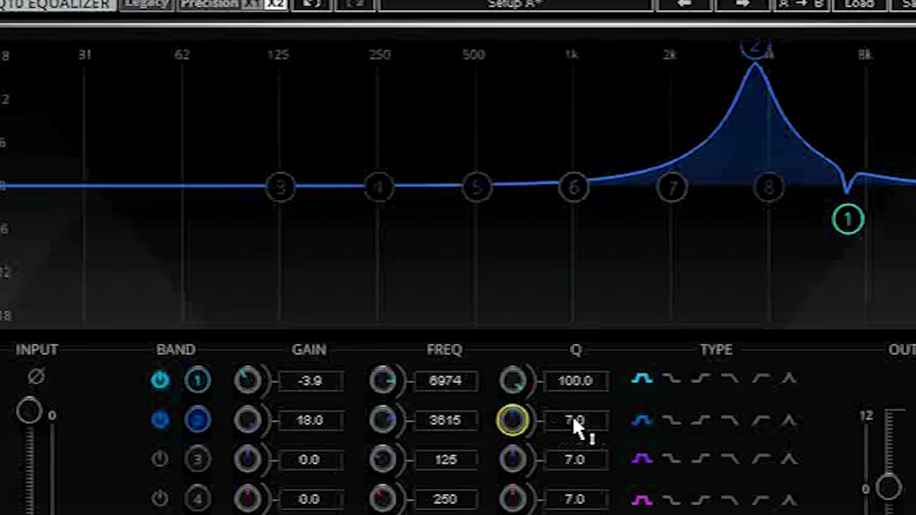
{"action": "left_click", "coordinate": [586, 418]}
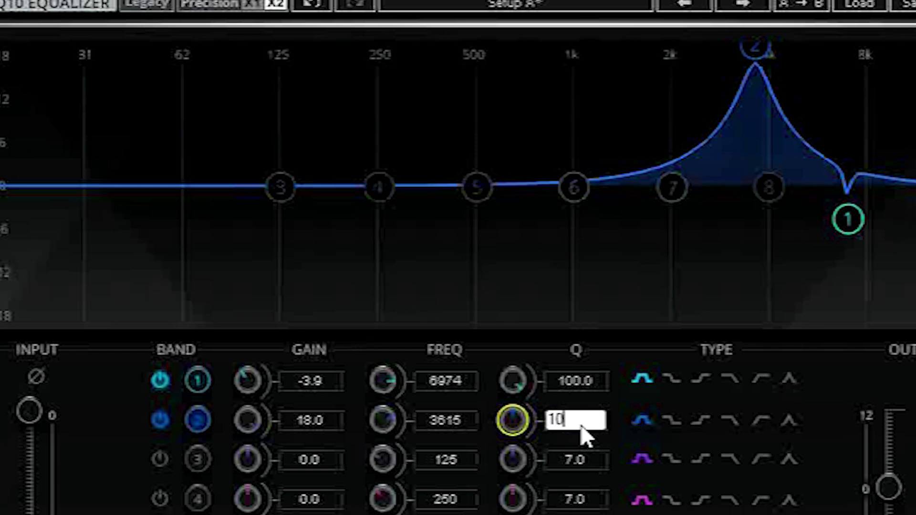
{"action": "key", "text": "Return"}
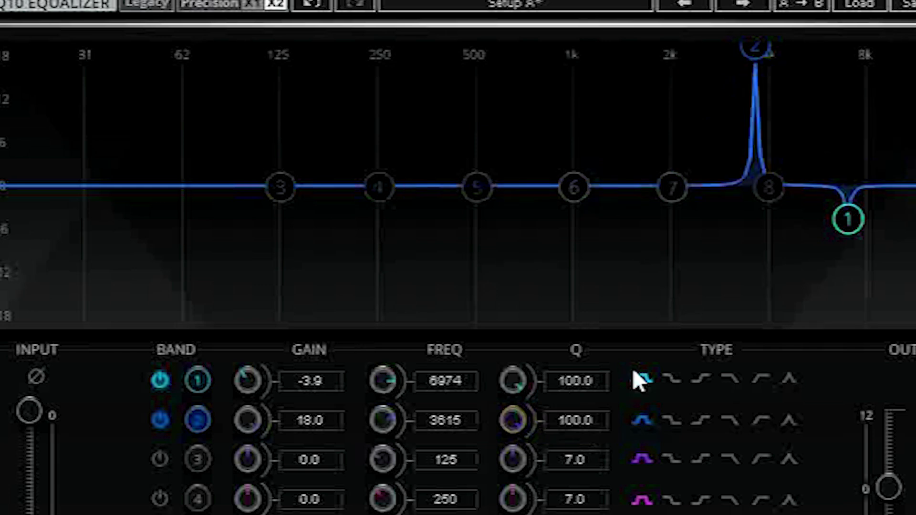
Step: Cut Q8 band 2 by about 4.6 dB and turn on cycle playback over the vocal from about bar 13 to 22
{"action": "scroll", "coordinate": [751, 49], "scroll_direction": "down", "scroll_amount": 20}
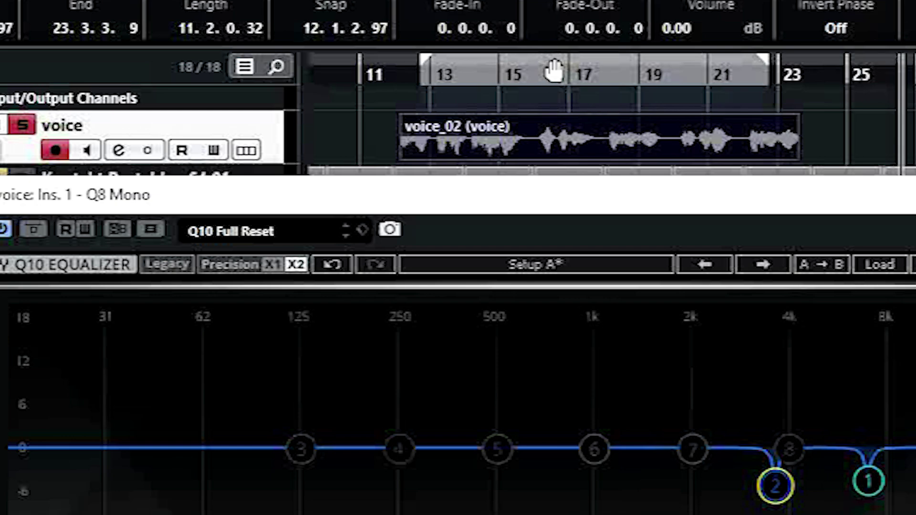
{"action": "left_click", "coordinate": [553, 71]}
{"action": "mouse_move", "coordinate": [604, 211]}
{"action": "left_mouse_down"}
{"action": "mouse_move", "coordinate": [615, 161]}
{"action": "mouse_move", "coordinate": [610, 216]}
{"action": "left_mouse_up"}
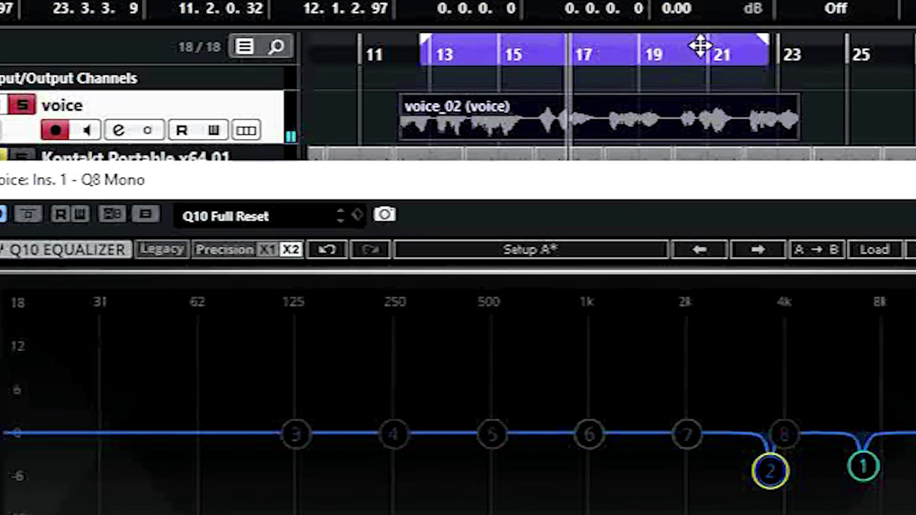
{"action": "left_click", "coordinate": [655, 49]}
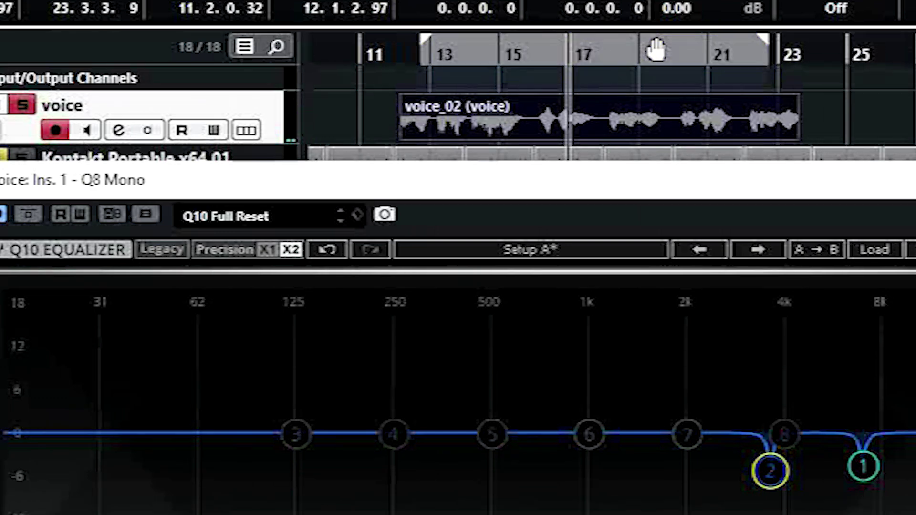
{"action": "left_click", "coordinate": [656, 50]}
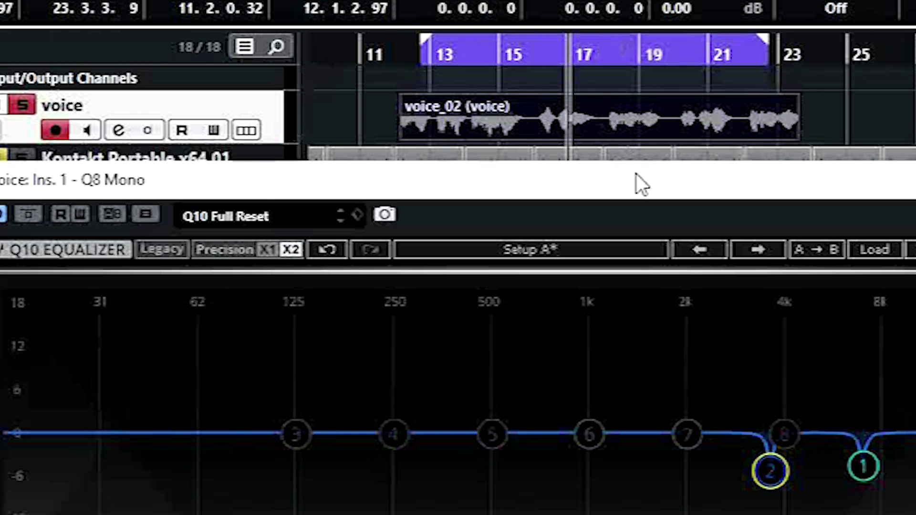
{"action": "key", "text": "space"}
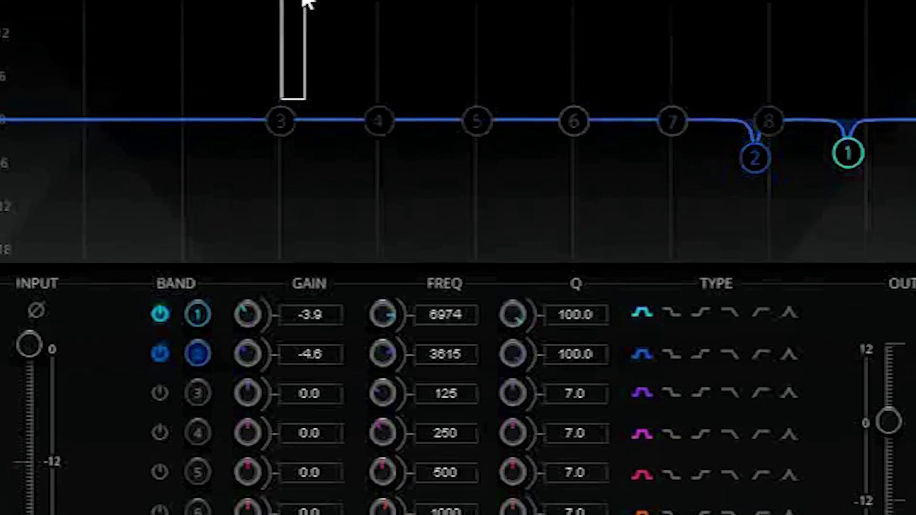
Step: Move Q8 band 3 to about 12427 Hz, set its Q to 100 and cut it by about 3.7 dB
{"action": "left_click_drag", "start_coordinate": [280, 119], "coordinate": [914, 1]}
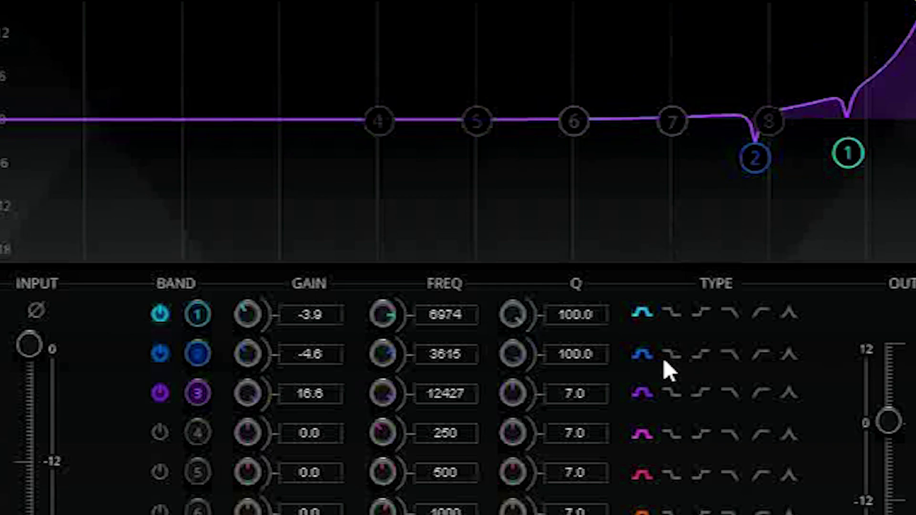
{"action": "double_click", "coordinate": [592, 394]}
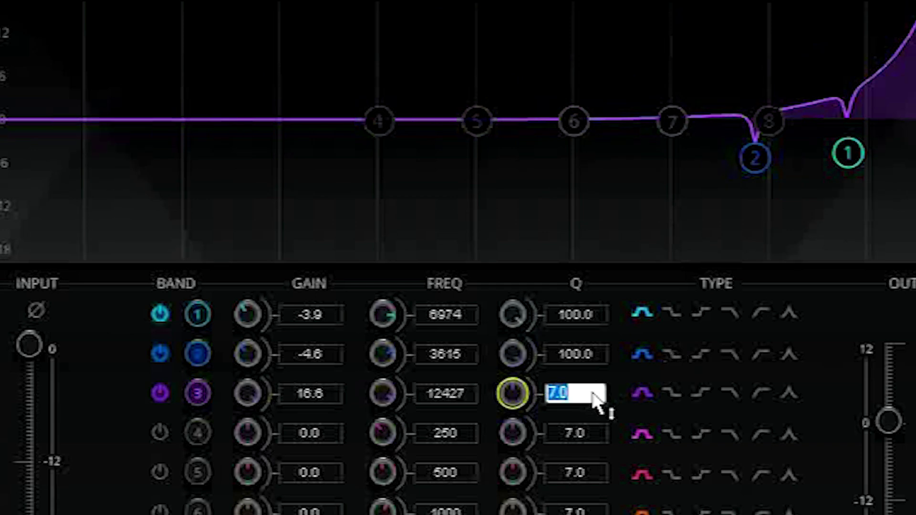
{"action": "key", "text": "Return"}
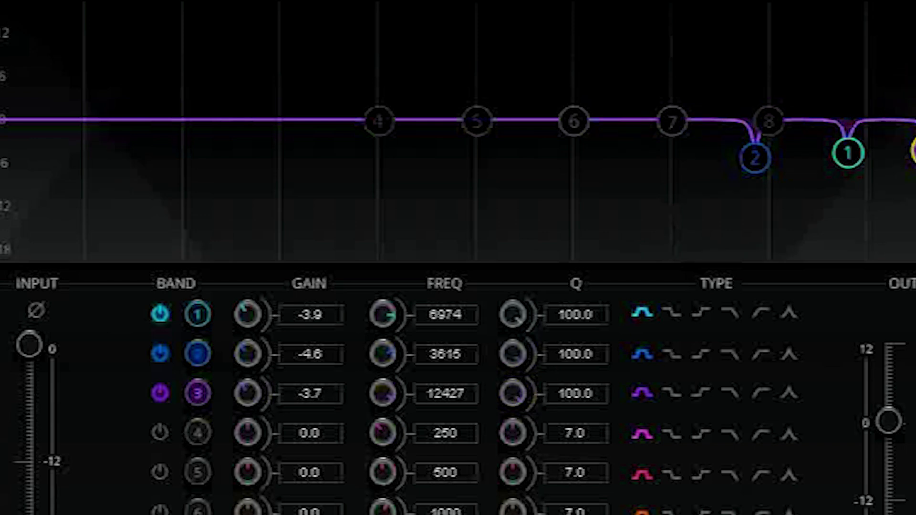
Step: Move Q8 band 4 to about 203 Hz, set its Q to 100 and cut it by about 5.2 dB
{"action": "left_click_drag", "start_coordinate": [372, 79], "coordinate": [352, 0]}
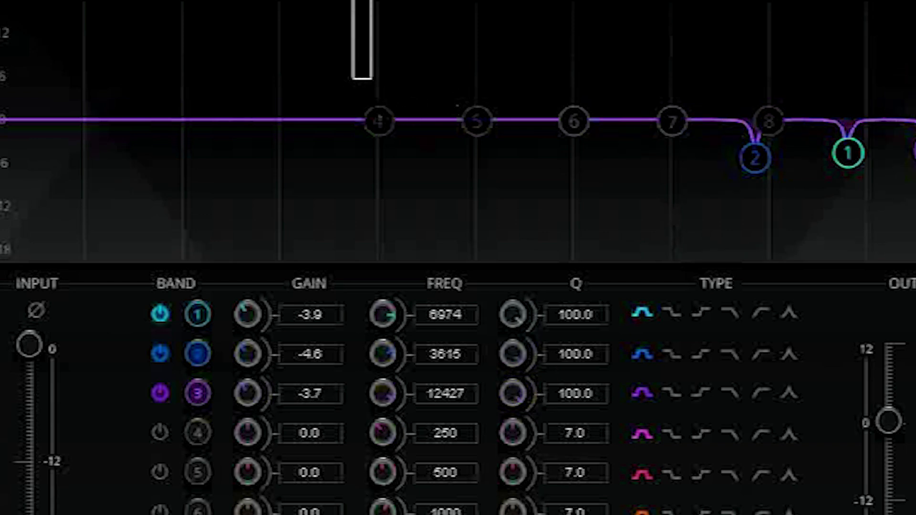
{"action": "left_click_drag", "start_coordinate": [371, 119], "coordinate": [349, 2]}
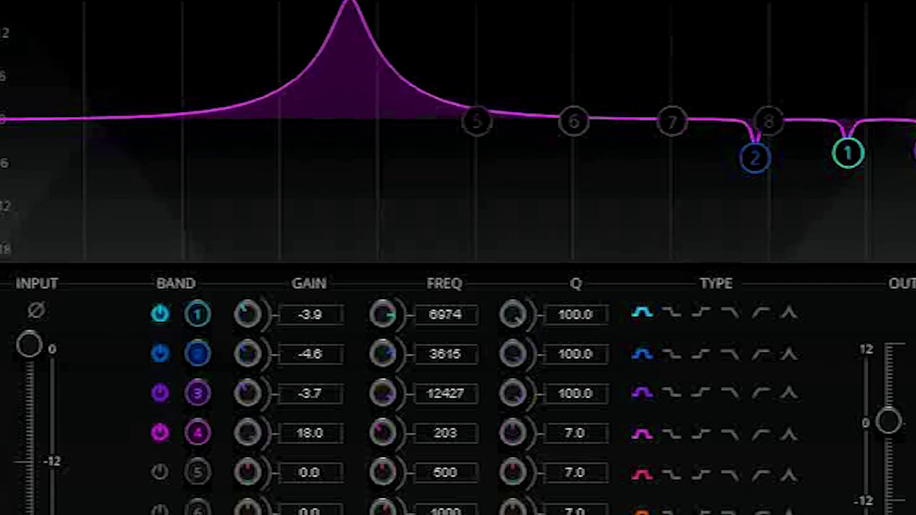
{"action": "double_click", "coordinate": [585, 434]}
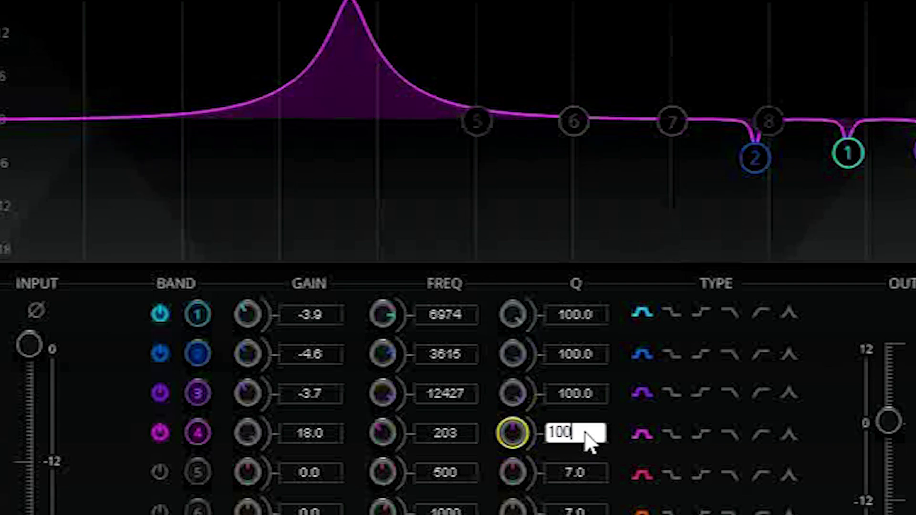
{"action": "key", "text": "Return"}
{"action": "left_click_drag", "start_coordinate": [351, 2], "coordinate": [355, 39]}
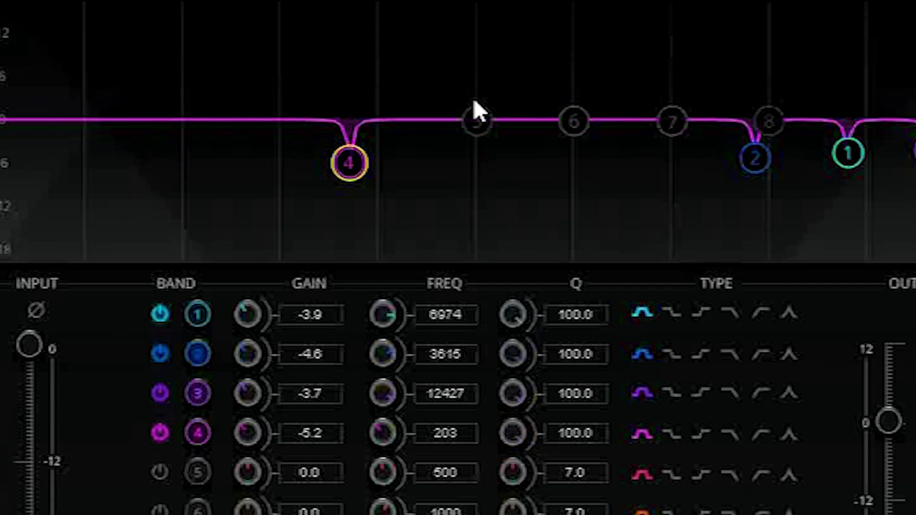
Step: Move Q8 band 5 to about 269 Hz, set its Q to 100 and cut it by about 3 dB
{"action": "left_click_drag", "start_coordinate": [472, 122], "coordinate": [389, 1]}
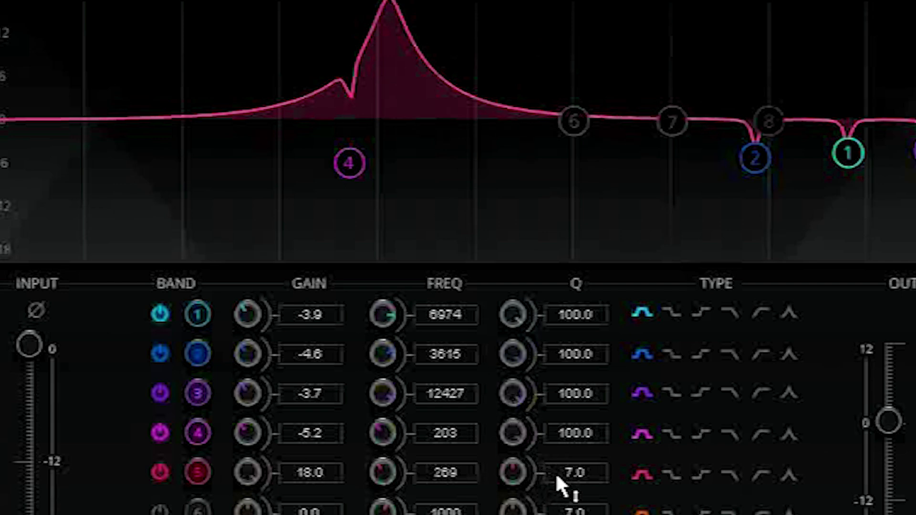
{"action": "double_click", "coordinate": [574, 474]}
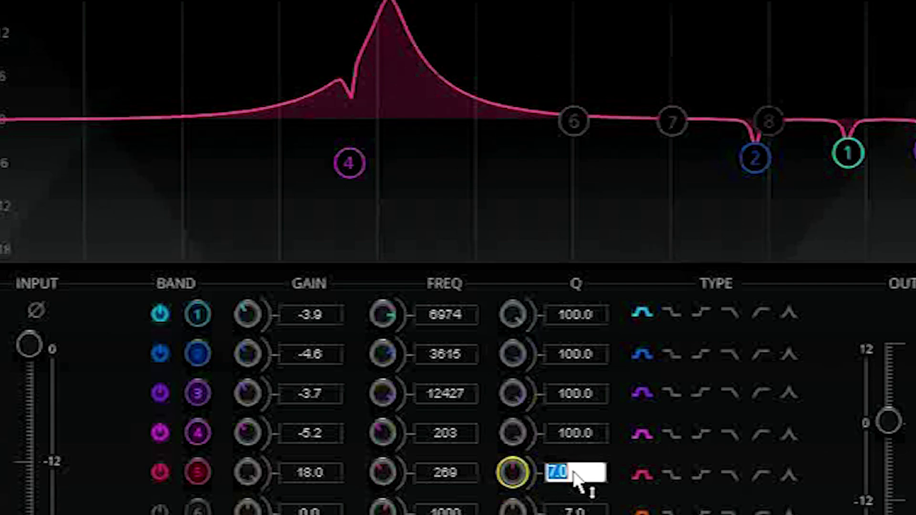
{"action": "type", "text": "100"}
{"action": "key", "text": "Return"}
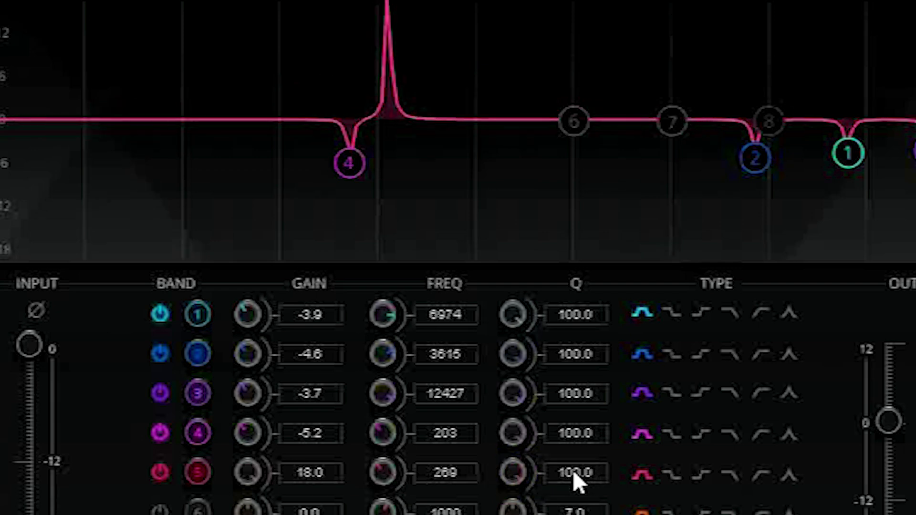
{"action": "left_click_drag", "start_coordinate": [394, 1], "coordinate": [399, 98]}
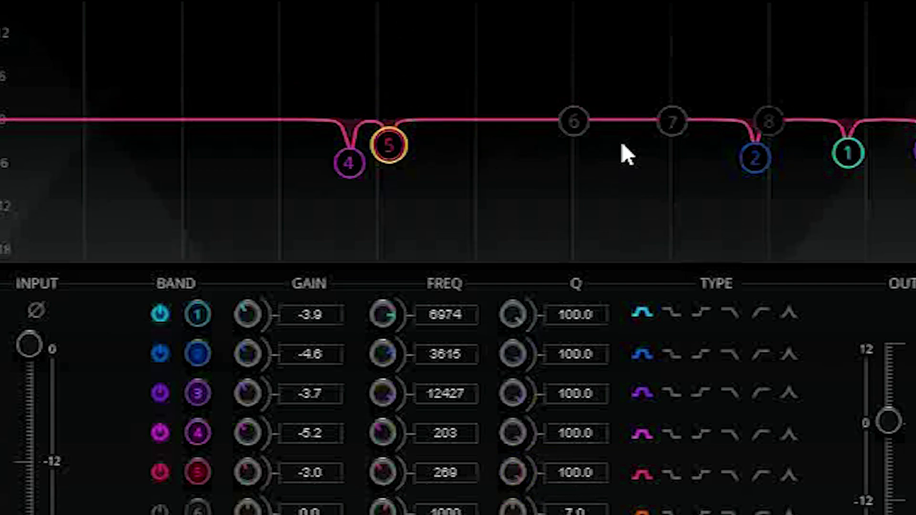
Step: Move Q8 band 6 to about 3129 Hz, set its Q to 100 and lower its gain
{"action": "left_click_drag", "start_coordinate": [570, 124], "coordinate": [735, 1]}
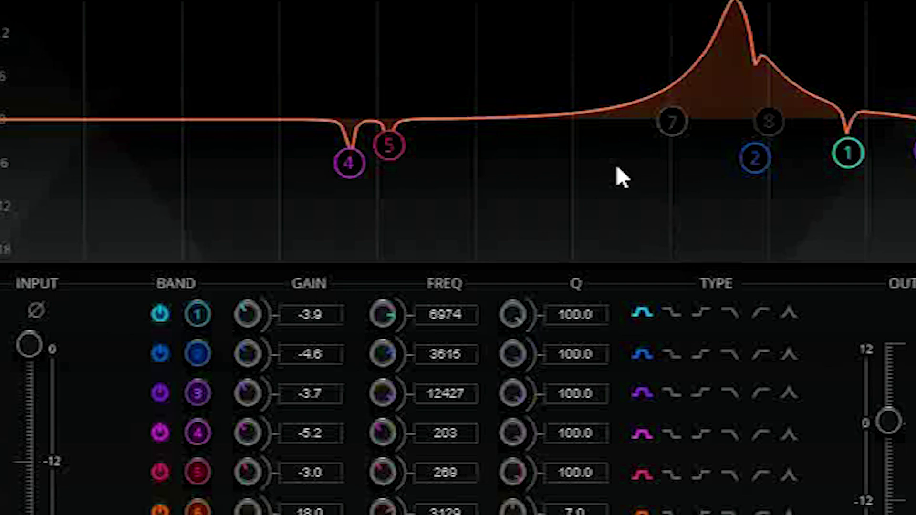
{"action": "left_click", "coordinate": [579, 513]}
{"action": "type", "text": "100"}
{"action": "key", "text": "Return"}
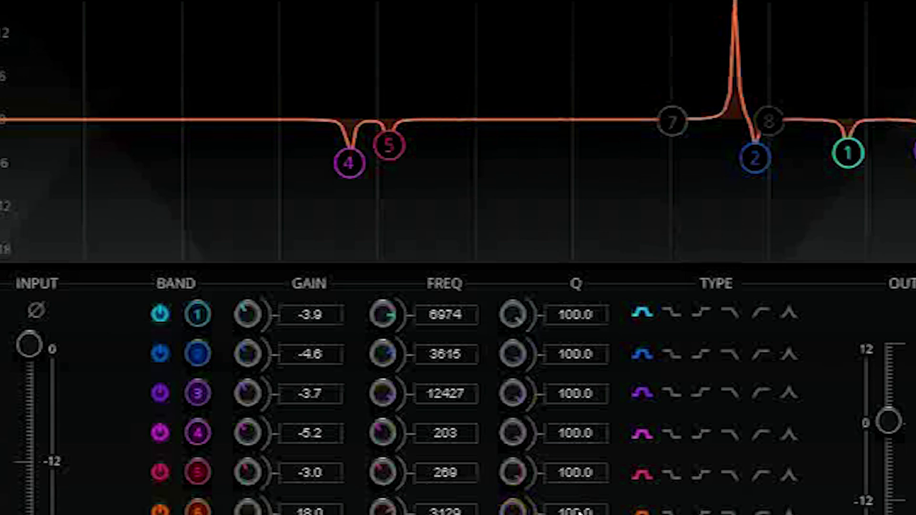
{"action": "left_click_drag", "start_coordinate": [739, 2], "coordinate": [738, 6]}
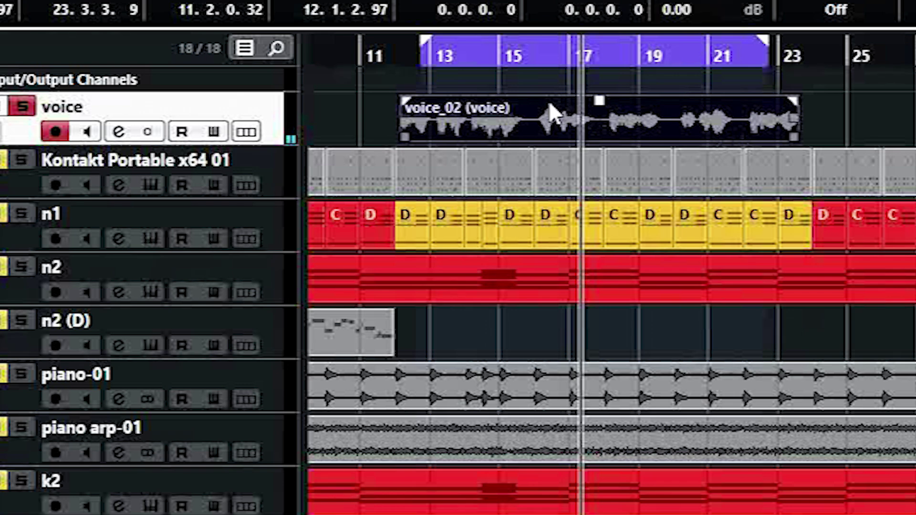
Step: In the voice channel's equalizer, set band 3 to about -1.0 dB at 1315 Hz and band 4 to about 7.1 dB at 3301 Hz
{"action": "left_click", "coordinate": [553, 87]}
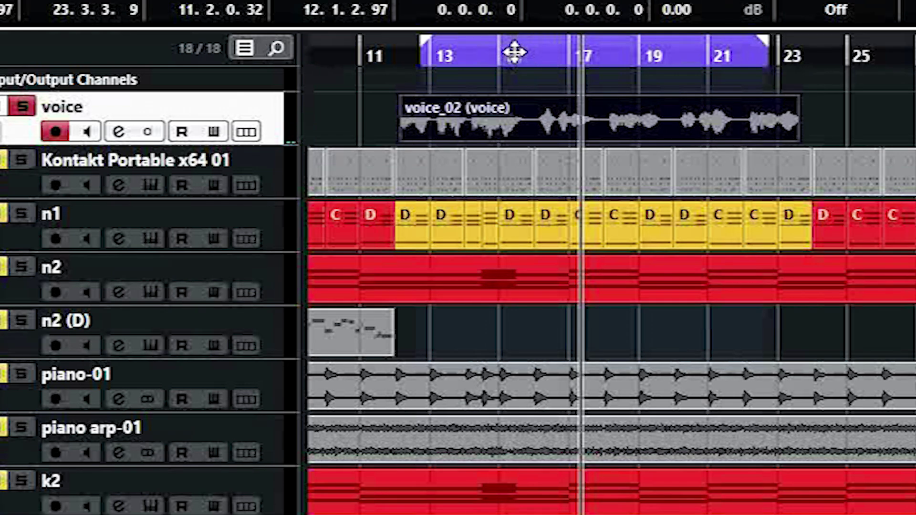
{"action": "key", "text": "h"}
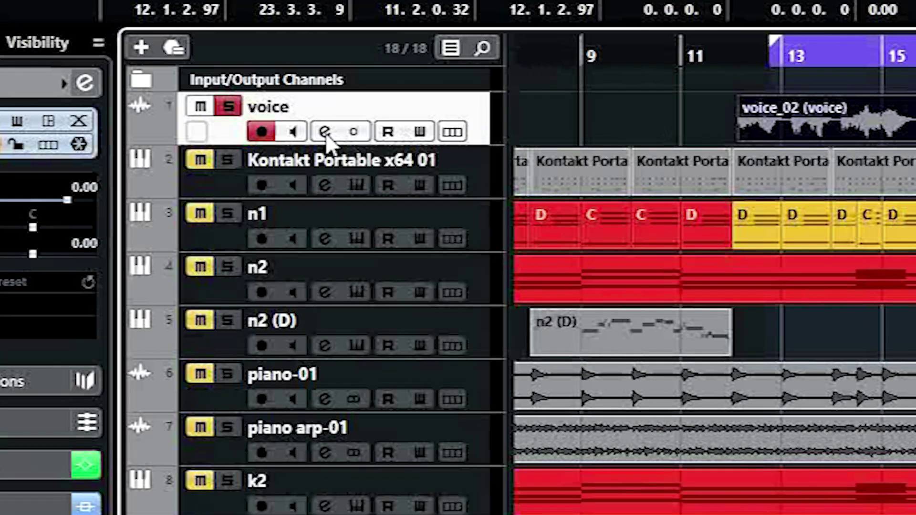
{"action": "left_click", "coordinate": [325, 132]}
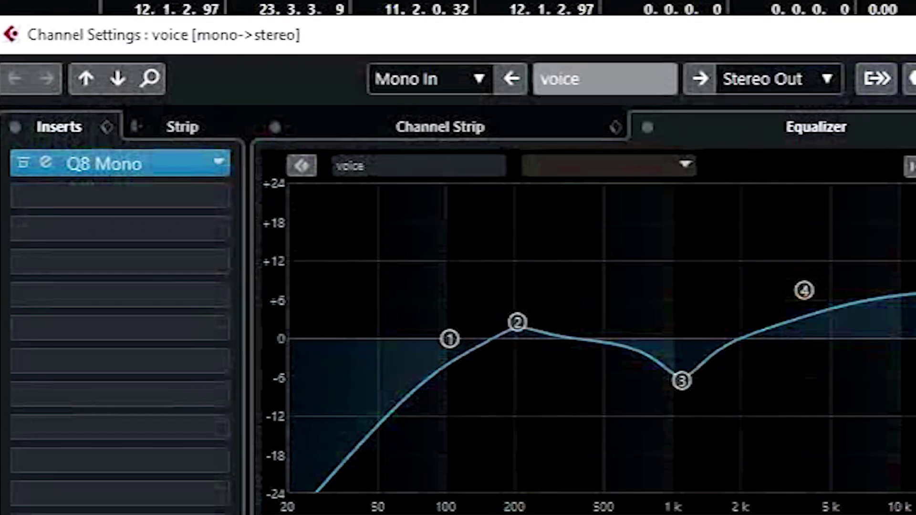
{"action": "left_click_drag", "start_coordinate": [683, 379], "coordinate": [699, 344]}
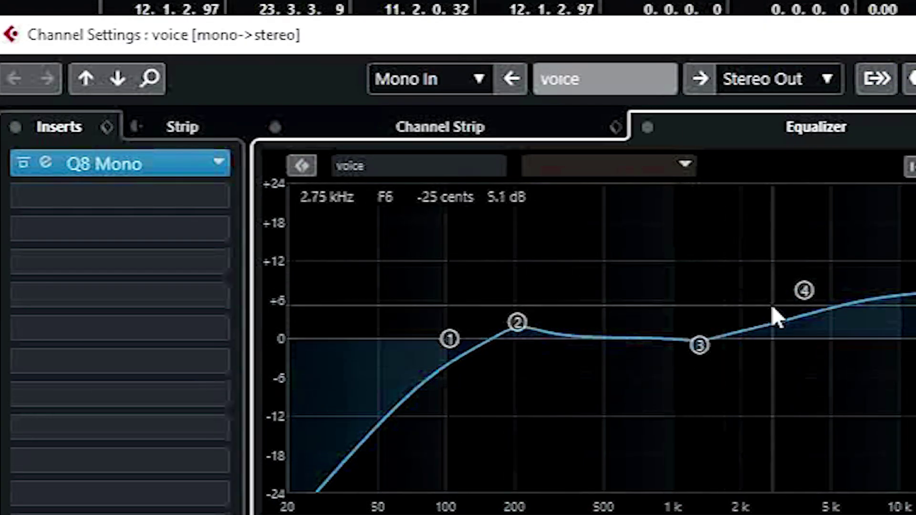
{"action": "left_click_drag", "start_coordinate": [804, 292], "coordinate": [791, 293]}
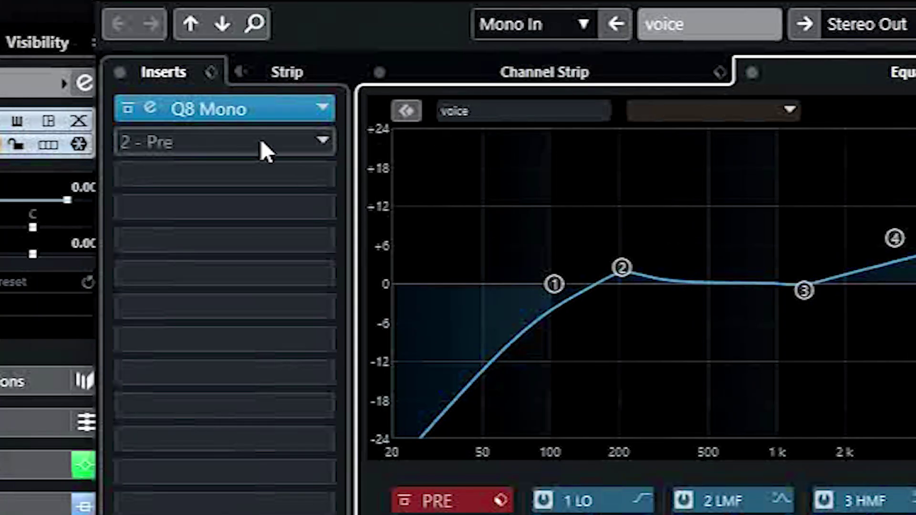
Step: Add the iZotope Ozone 5 Reverb to the second insert slot of the voice channel
{"action": "left_click", "coordinate": [146, 198]}
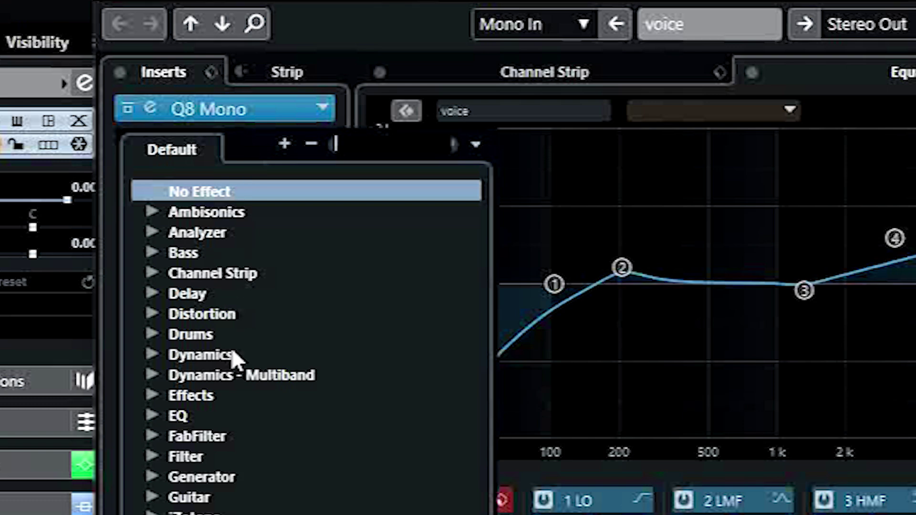
{"action": "scroll", "coordinate": [233, 358], "scroll_direction": "down", "scroll_amount": 3}
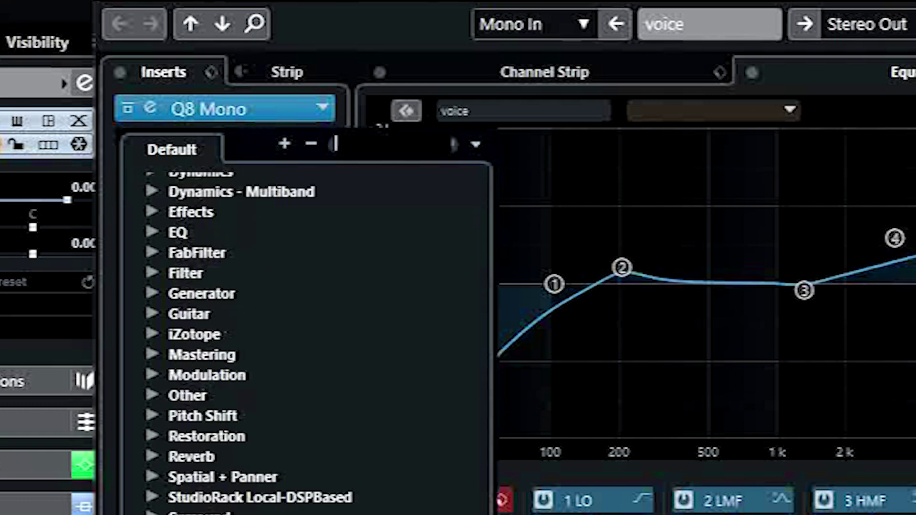
{"action": "left_click", "coordinate": [152, 456]}
{"action": "left_click_drag", "start_coordinate": [487, 300], "coordinate": [477, 489]}
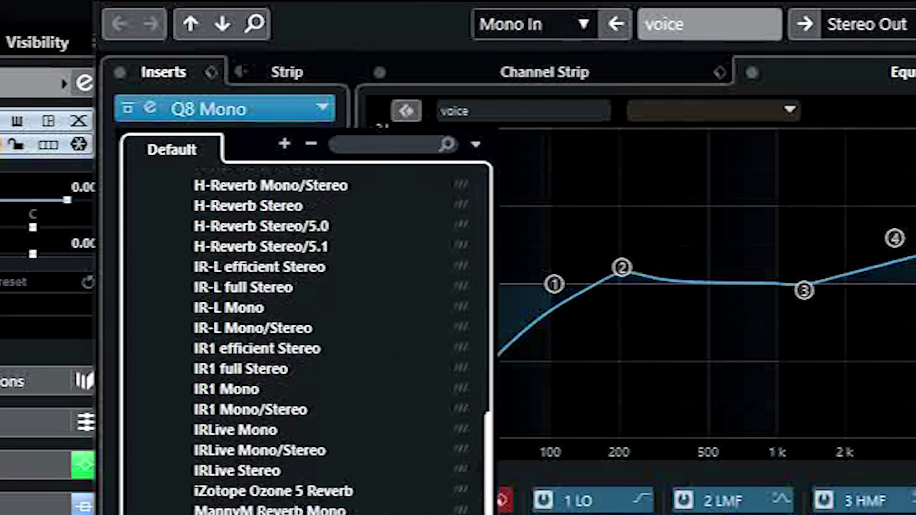
{"action": "left_click", "coordinate": [306, 492]}
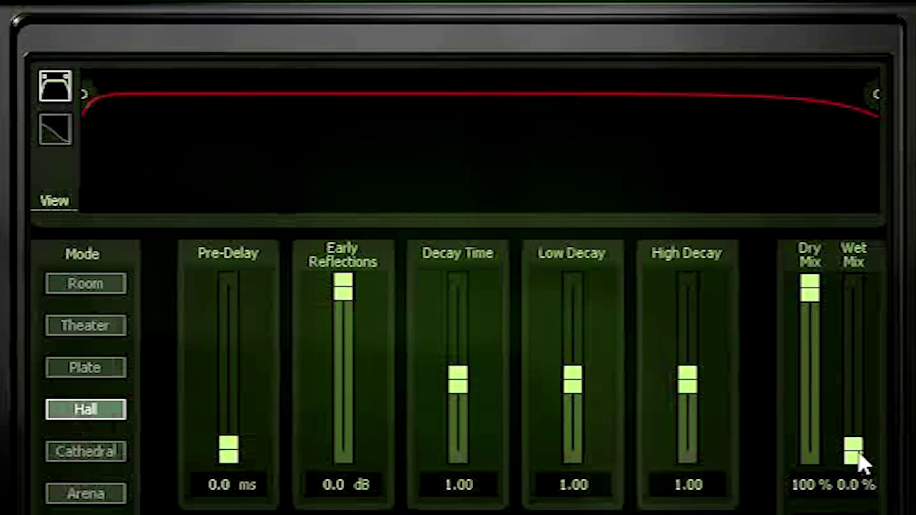
Step: Raise the voice equalizer's band 2 to about 4.3 dB and move it to about 176 Hz
{"action": "left_click_drag", "start_coordinate": [863, 464], "coordinate": [862, 377]}
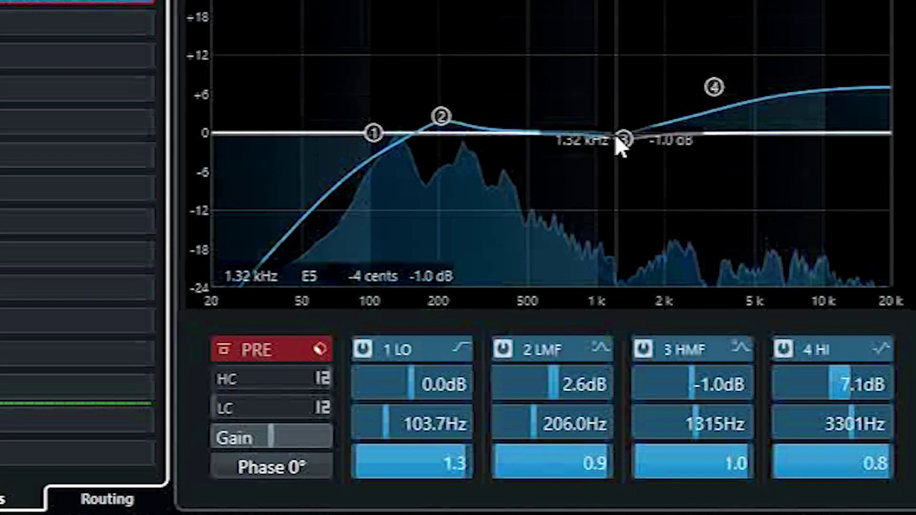
{"action": "left_click_drag", "start_coordinate": [432, 112], "coordinate": [425, 103]}
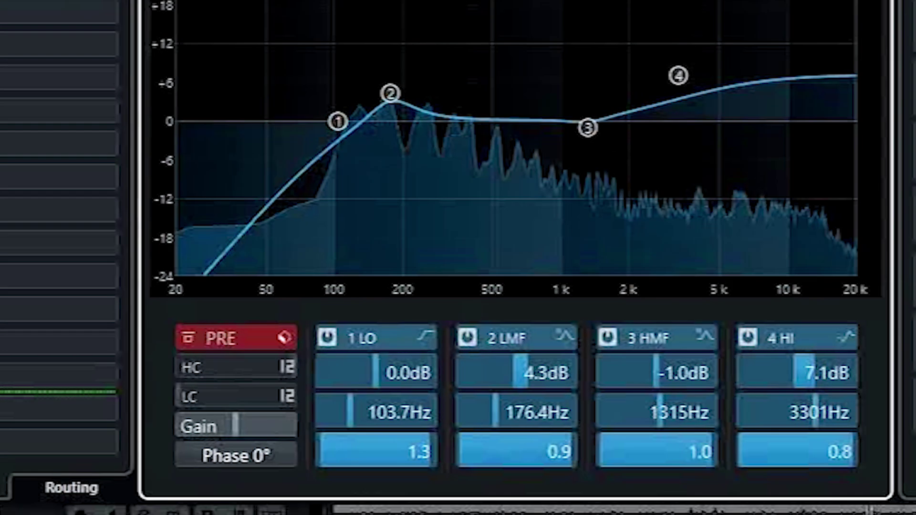
Step: Toggle the compressor in the voice channel strip and lower the channel's fader to about -1.89 dB
{"action": "mouse_move", "coordinate": [678, 77]}
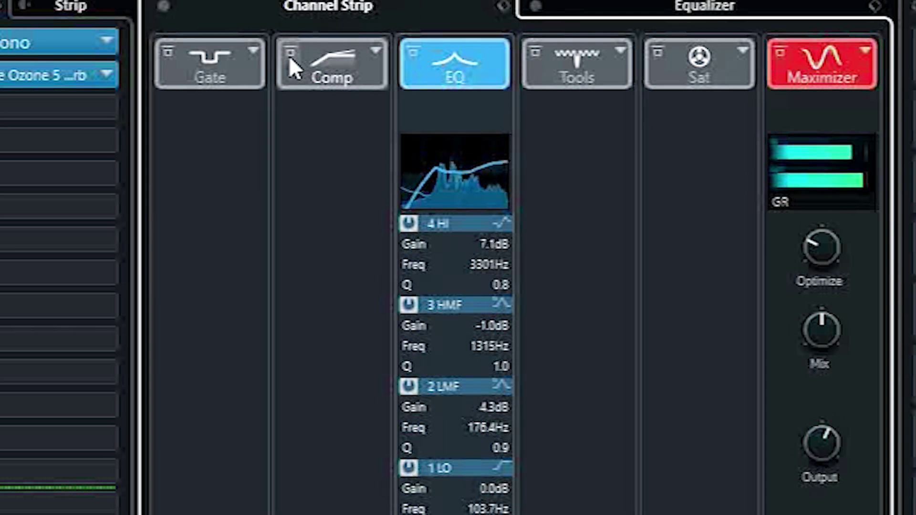
{"action": "left_click", "coordinate": [290, 51]}
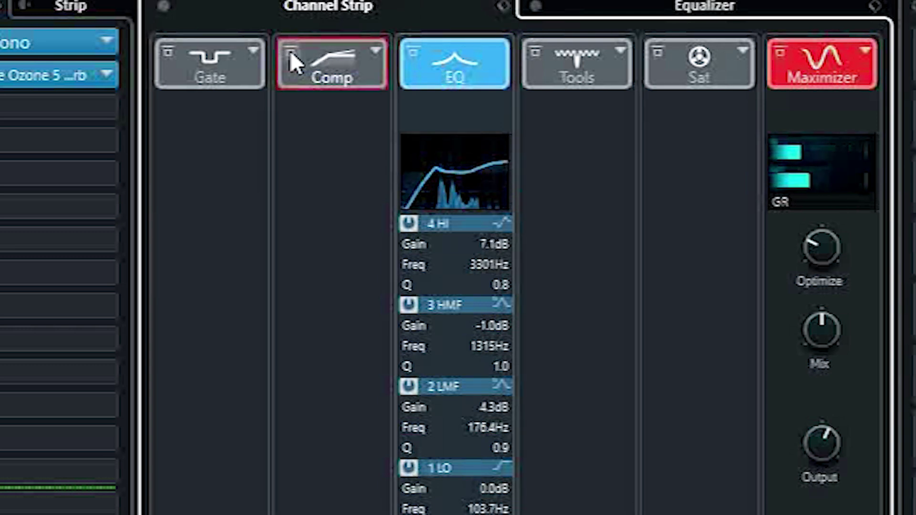
{"action": "left_click", "coordinate": [317, 58]}
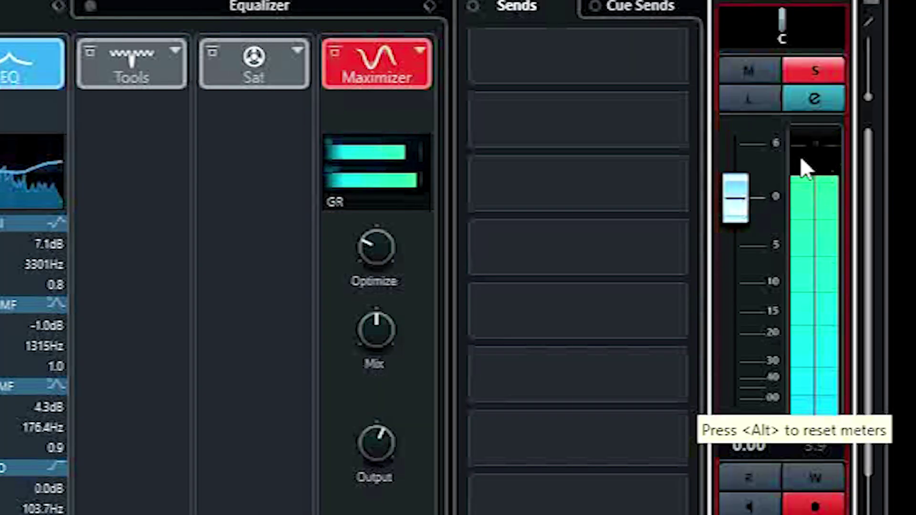
{"action": "left_click_drag", "start_coordinate": [730, 207], "coordinate": [735, 231]}
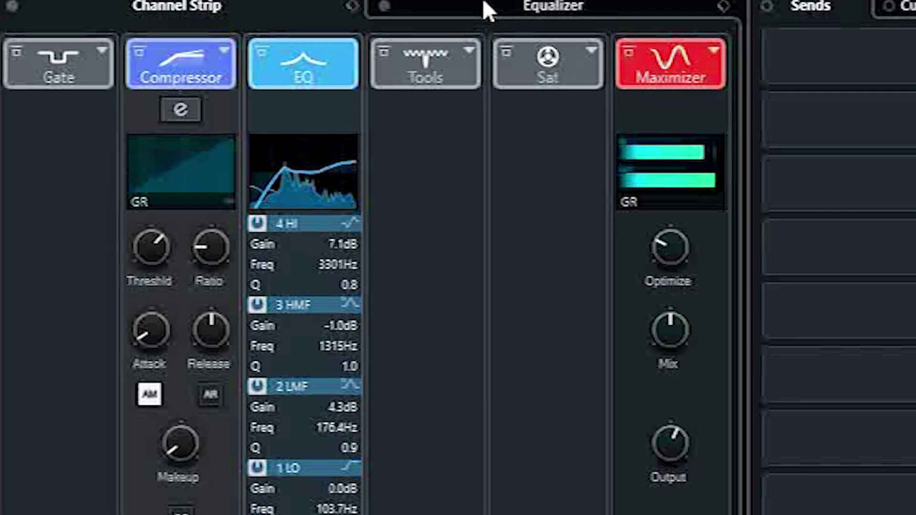
{"action": "left_click", "coordinate": [190, 5]}
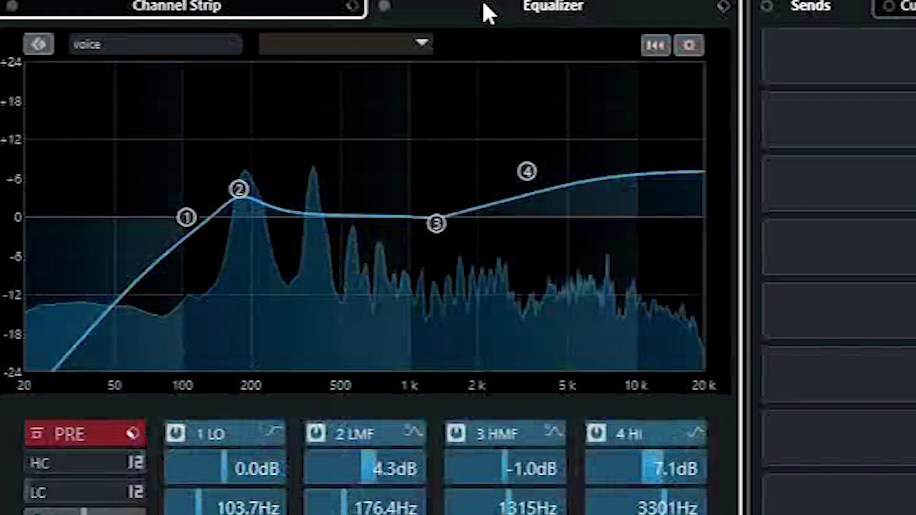
Step: In the voice equalizer, set band 4 to about 10.2 dB at 1891 Hz and band 3 to about 0.8 dB at 1315 Hz
{"action": "left_click_drag", "start_coordinate": [527, 171], "coordinate": [494, 156]}
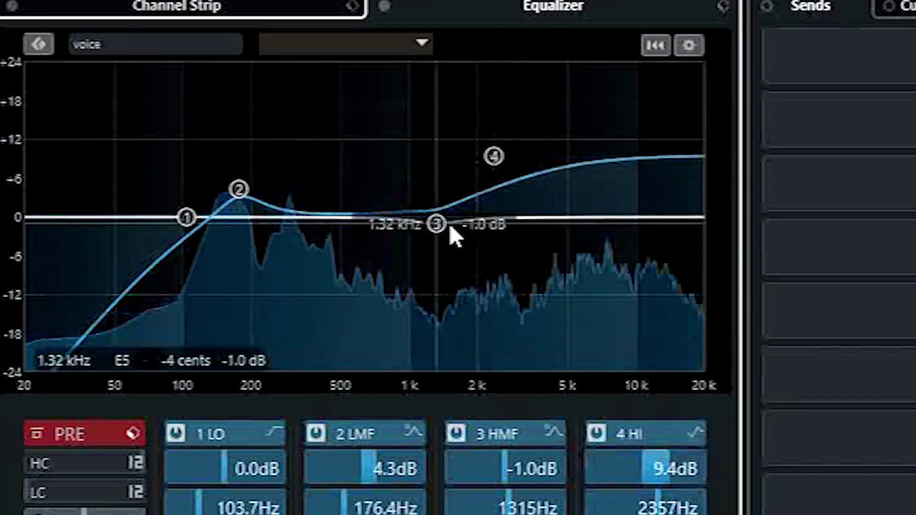
{"action": "left_click_drag", "start_coordinate": [419, 190], "coordinate": [433, 206]}
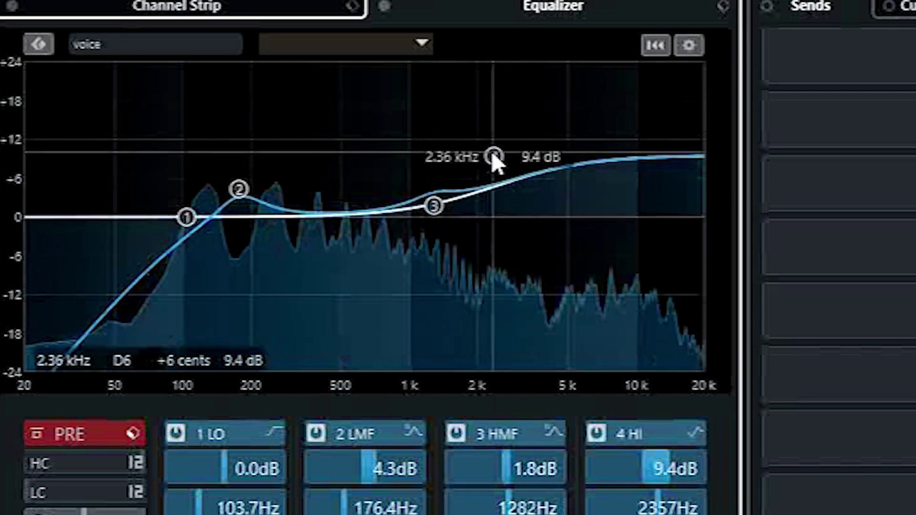
{"action": "left_click_drag", "start_coordinate": [493, 157], "coordinate": [475, 154]}
{"action": "mouse_move", "coordinate": [434, 206]}
{"action": "left_mouse_down"}
{"action": "mouse_move", "coordinate": [422, 227]}
{"action": "mouse_move", "coordinate": [435, 213]}
{"action": "left_mouse_up"}
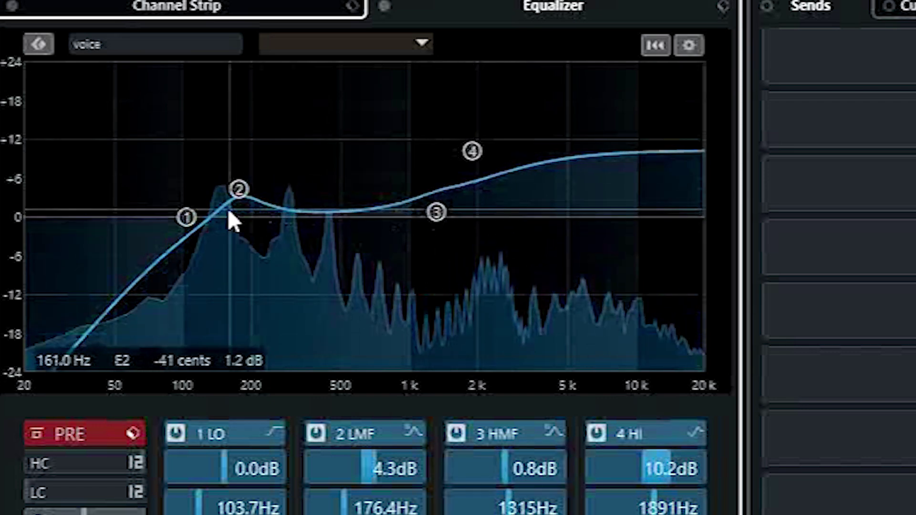
Step: Switch the voice equalizer's low band 1 off and on several times during playback to compare the sound
{"action": "double_click", "coordinate": [188, 216]}
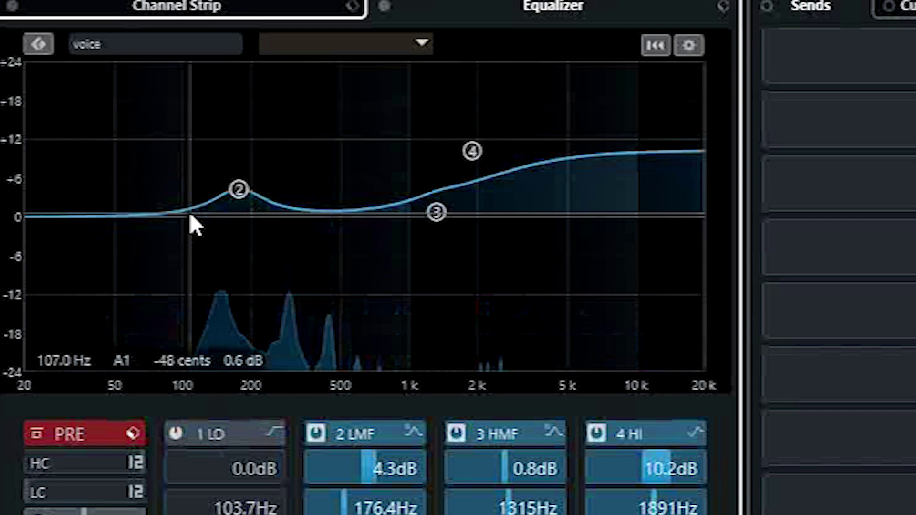
{"action": "left_click", "coordinate": [176, 433]}
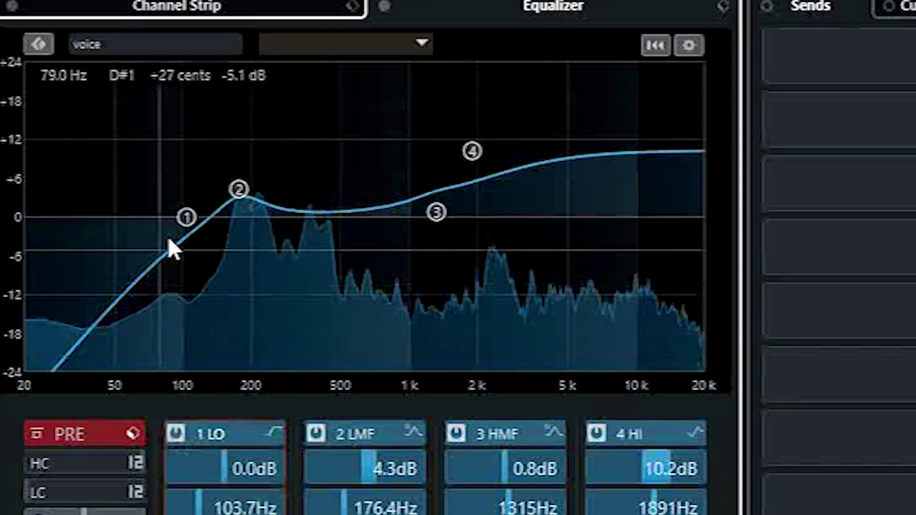
{"action": "double_click", "coordinate": [185, 218]}
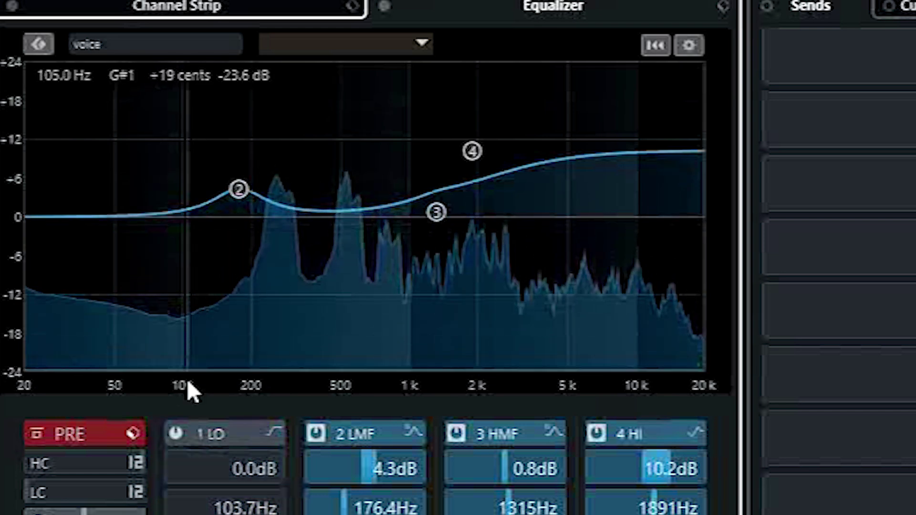
{"action": "left_click", "coordinate": [176, 433]}
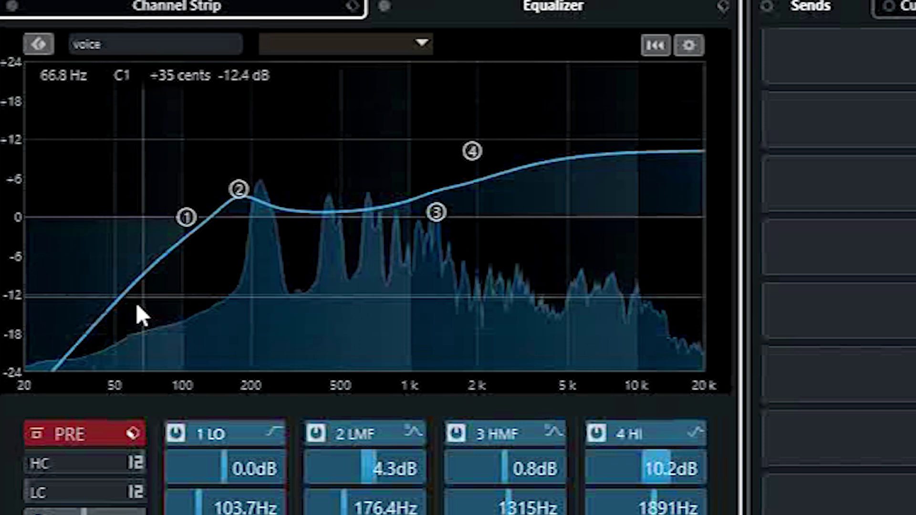
{"action": "double_click", "coordinate": [183, 217]}
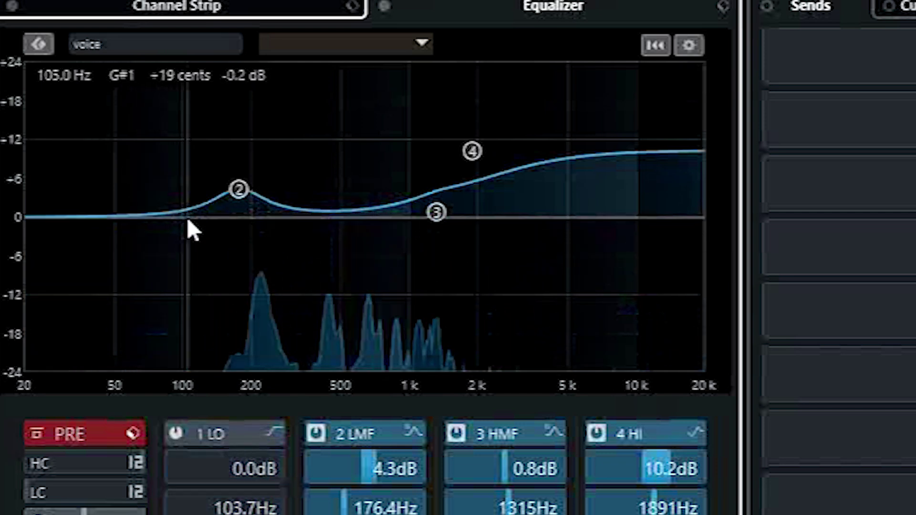
{"action": "left_click", "coordinate": [176, 434]}
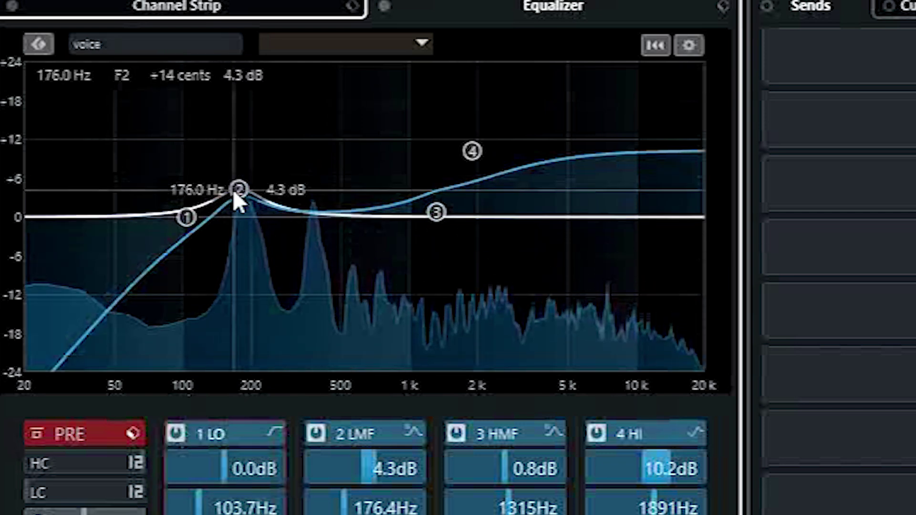
Step: Raise the voice equalizer's band 2 to about 8.3 dB at 129 Hz and compare with band 1 switched off and on
{"action": "left_click_drag", "start_coordinate": [241, 188], "coordinate": [212, 183]}
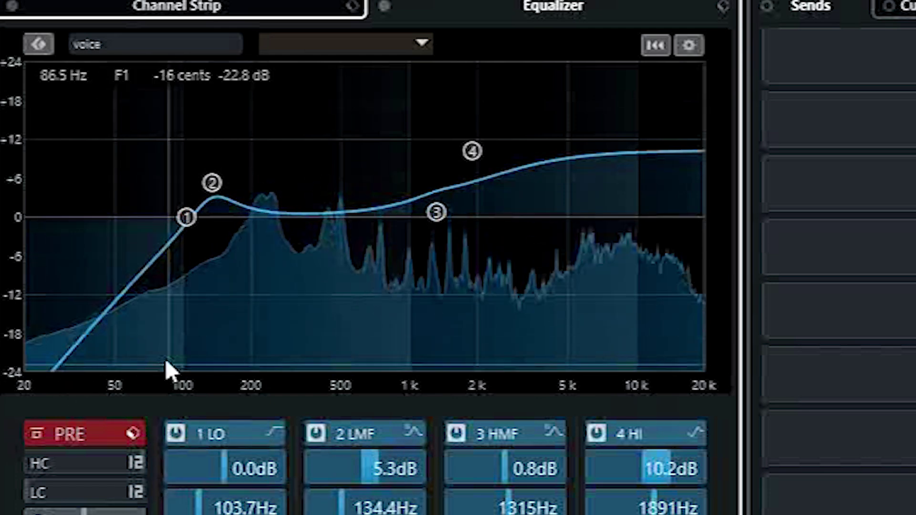
{"action": "left_click_drag", "start_coordinate": [211, 182], "coordinate": [208, 163]}
{"action": "double_click", "coordinate": [185, 212]}
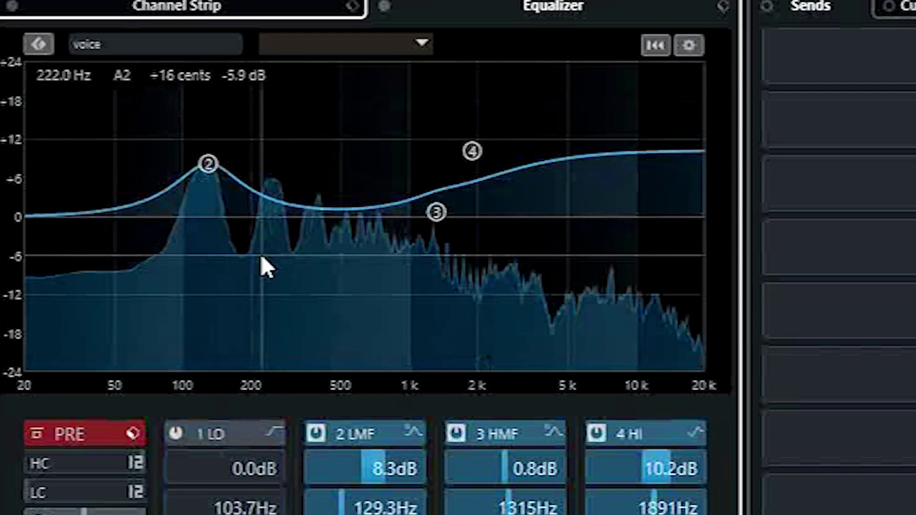
{"action": "left_click", "coordinate": [175, 434]}
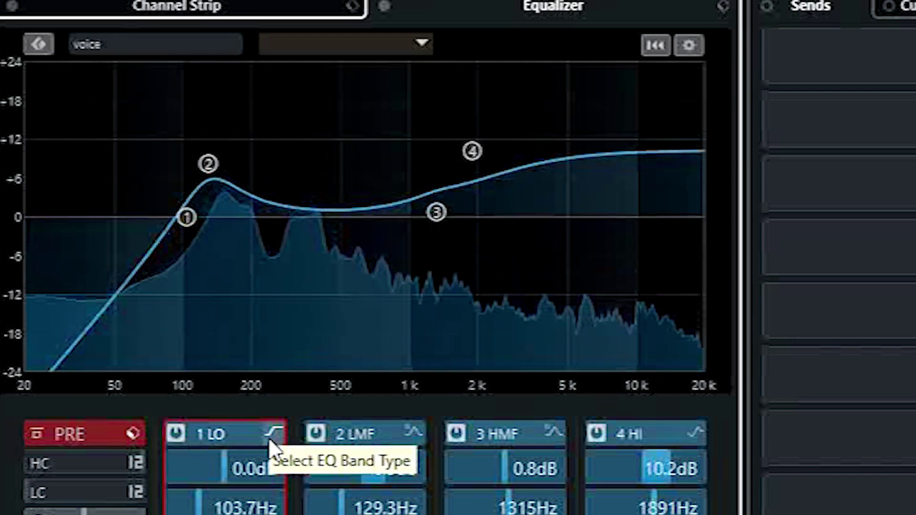
Step: Set the voice equalizer's band 2 to about 6.3 dB at 108 Hz, band 3 to -2.0 dB at 976 Hz and band 4 to 9.6 dB at 1966 Hz
{"action": "left_click_drag", "start_coordinate": [210, 164], "coordinate": [184, 182]}
{"action": "left_click_drag", "start_coordinate": [422, 244], "coordinate": [421, 241]}
{"action": "left_click_drag", "start_coordinate": [185, 183], "coordinate": [193, 163]}
{"action": "left_click_drag", "start_coordinate": [422, 242], "coordinate": [407, 230]}
{"action": "left_click_drag", "start_coordinate": [192, 162], "coordinate": [191, 177]}
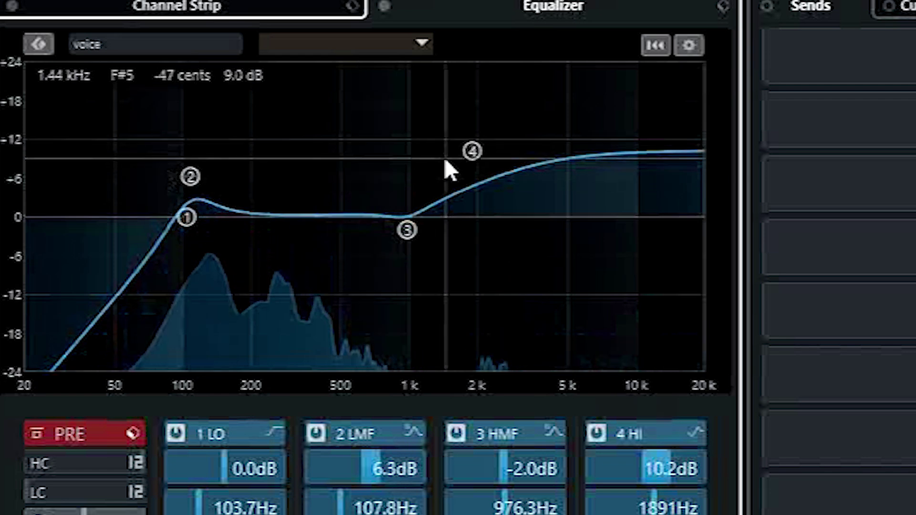
{"action": "left_click_drag", "start_coordinate": [472, 152], "coordinate": [476, 155]}
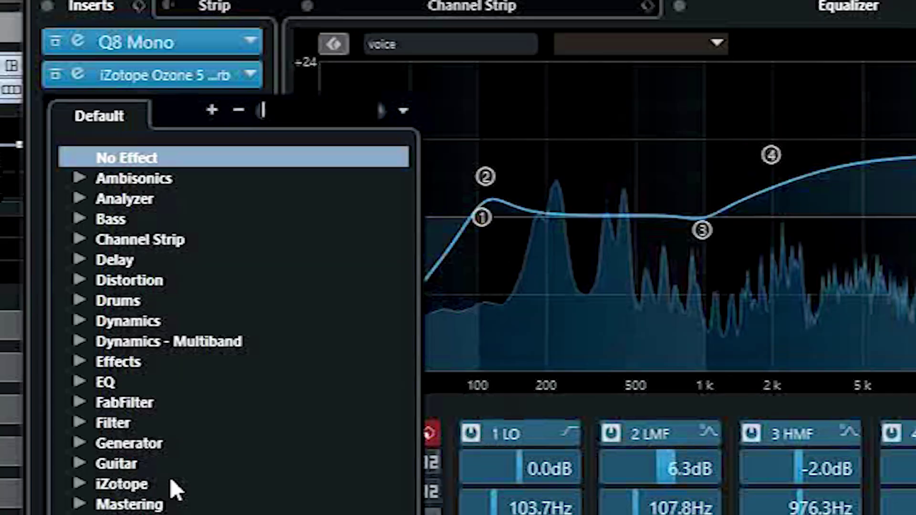
Step: Add the Chorus modulation effect to the third insert slot of the voice channel
{"action": "scroll", "coordinate": [189, 477], "scroll_direction": "down", "scroll_amount": 1}
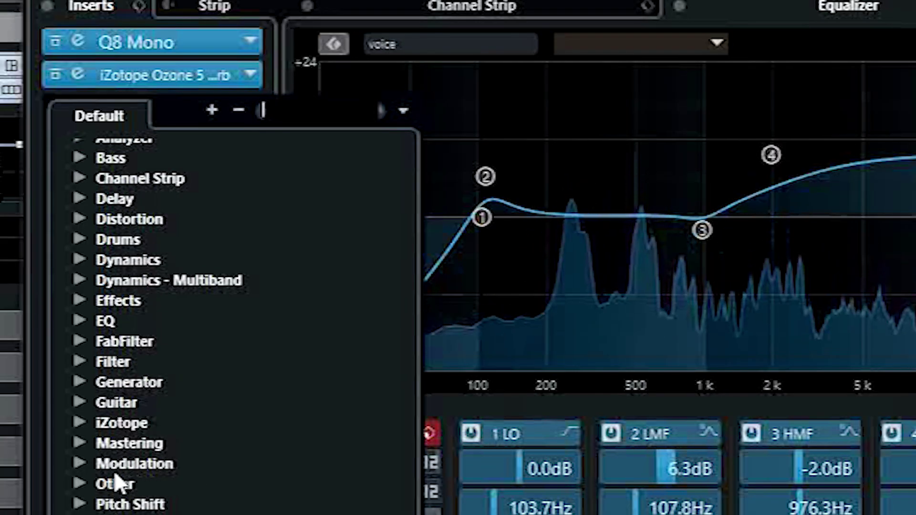
{"action": "left_click", "coordinate": [77, 463]}
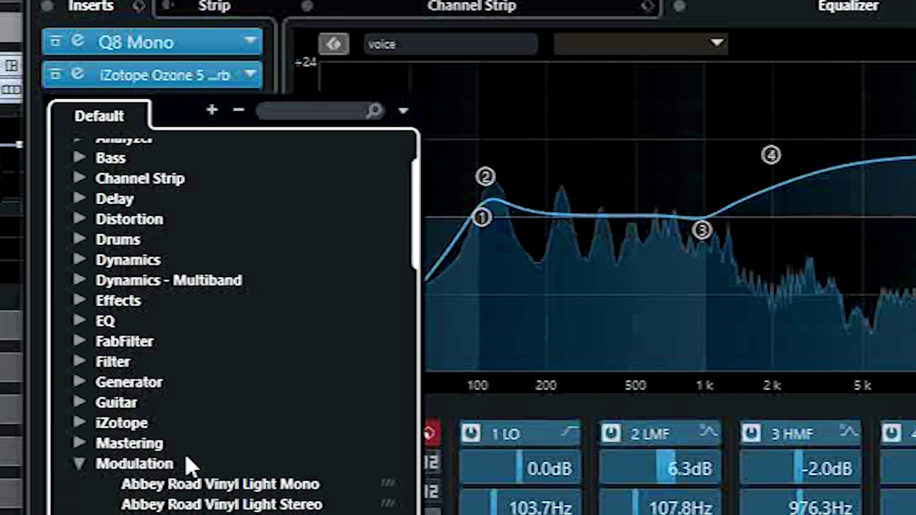
{"action": "scroll", "coordinate": [272, 460], "scroll_direction": "down", "scroll_amount": 5}
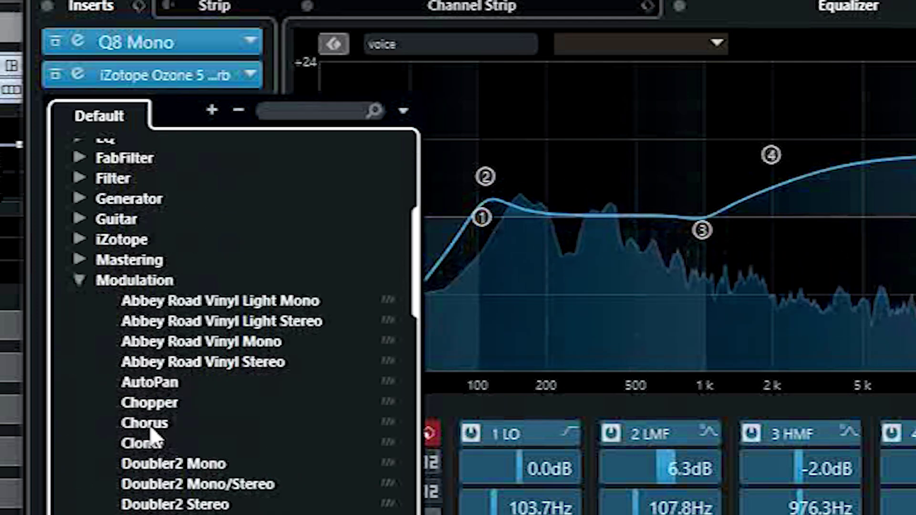
{"action": "left_click", "coordinate": [144, 424]}
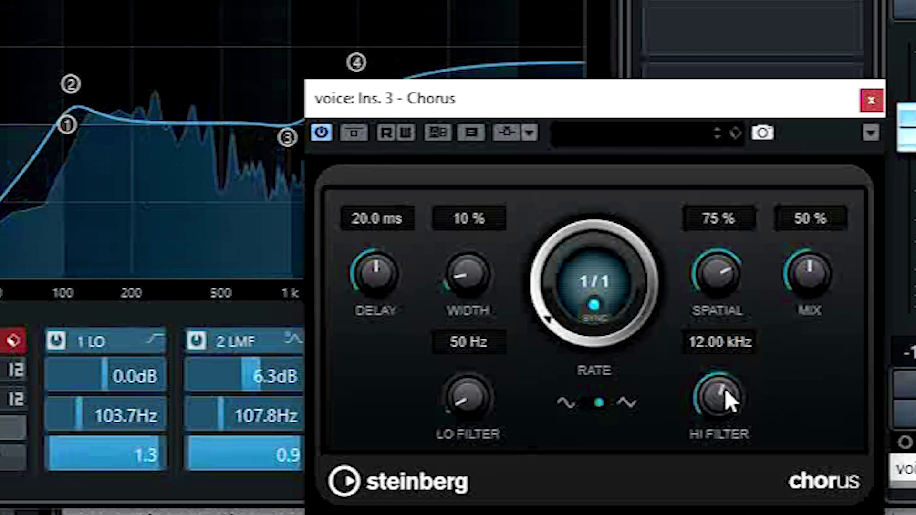
Step: Set the Chorus high filter to 11.25 kHz and its mix to 14 %, and close the effect window
{"action": "left_click_drag", "start_coordinate": [722, 394], "coordinate": [722, 424]}
{"action": "left_click_drag", "start_coordinate": [809, 268], "coordinate": [793, 334]}
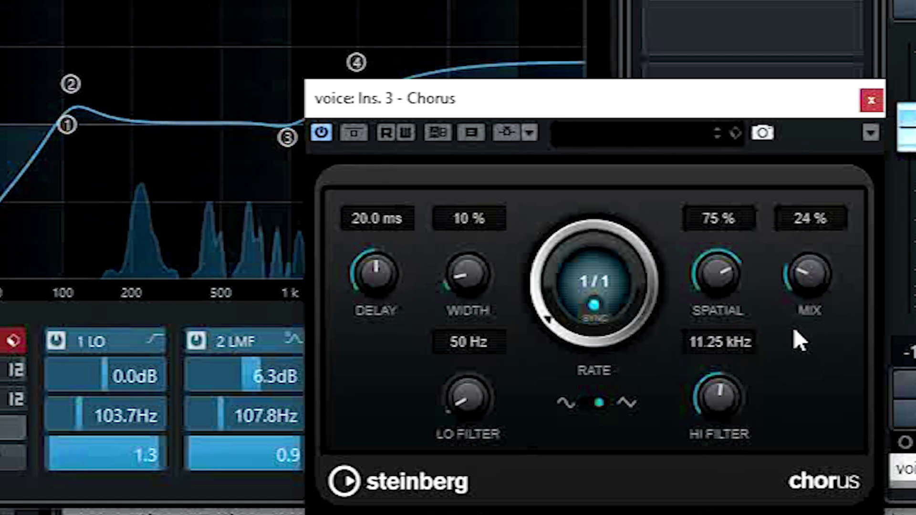
{"action": "left_click_drag", "start_coordinate": [799, 273], "coordinate": [802, 307]}
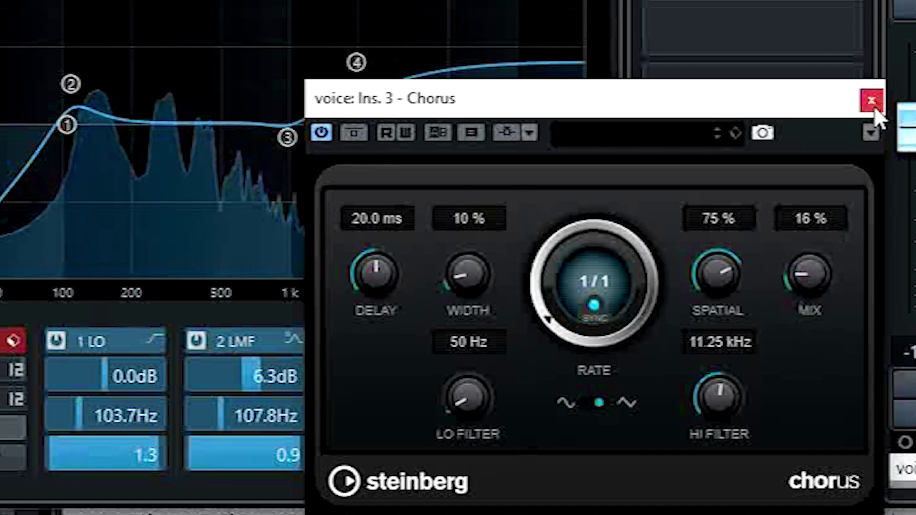
{"action": "left_click_drag", "start_coordinate": [802, 269], "coordinate": [802, 274]}
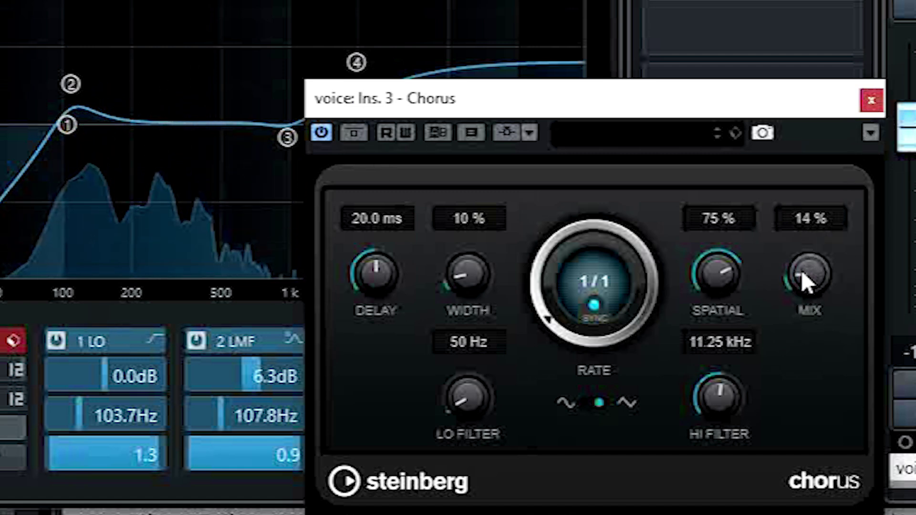
{"action": "left_click", "coordinate": [872, 100]}
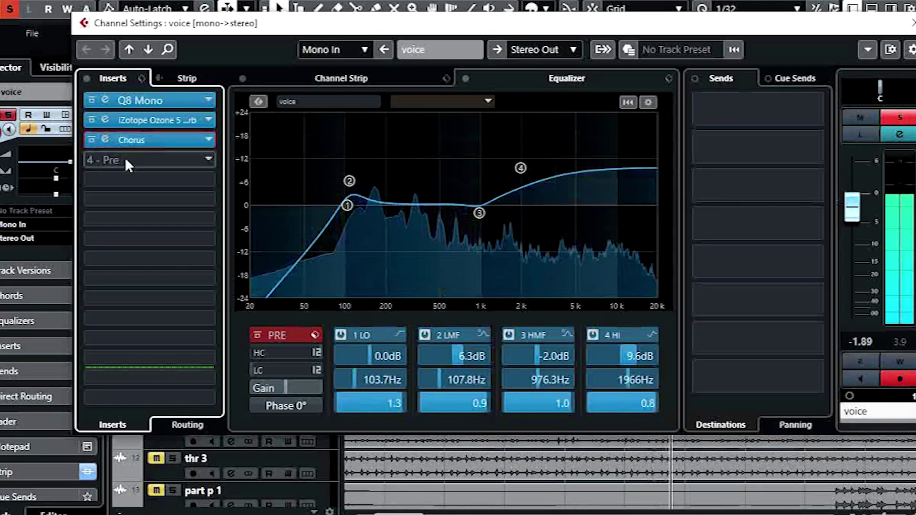
Step: Add the PingPongDelay effect to the fourth insert slot of the voice channel
{"action": "left_click", "coordinate": [136, 157]}
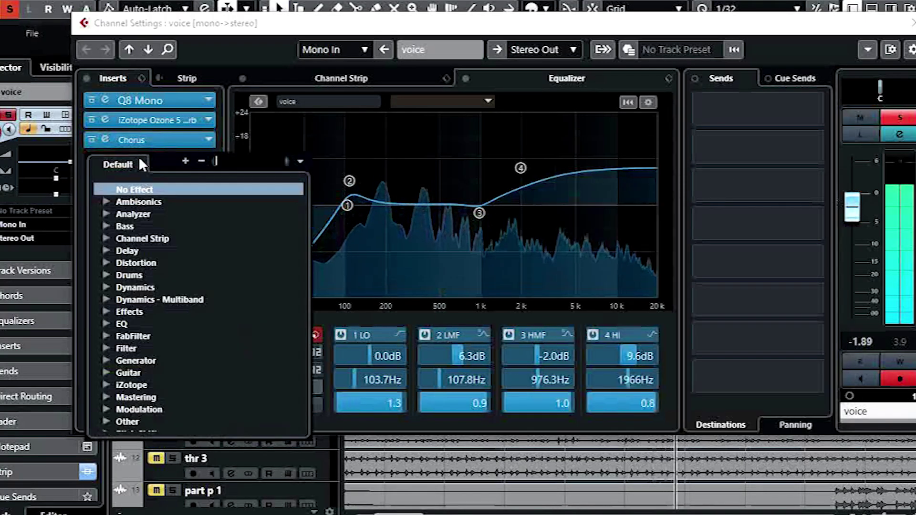
{"action": "left_click", "coordinate": [109, 249]}
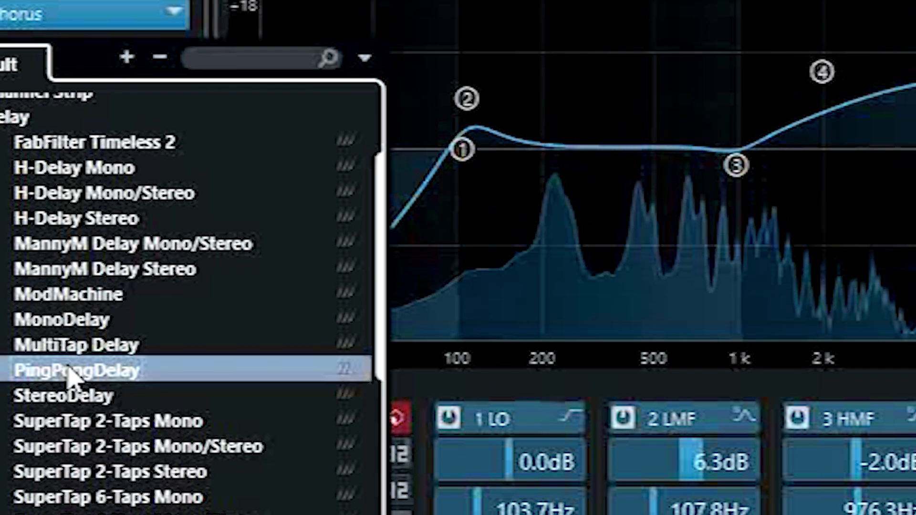
{"action": "left_click", "coordinate": [81, 377]}
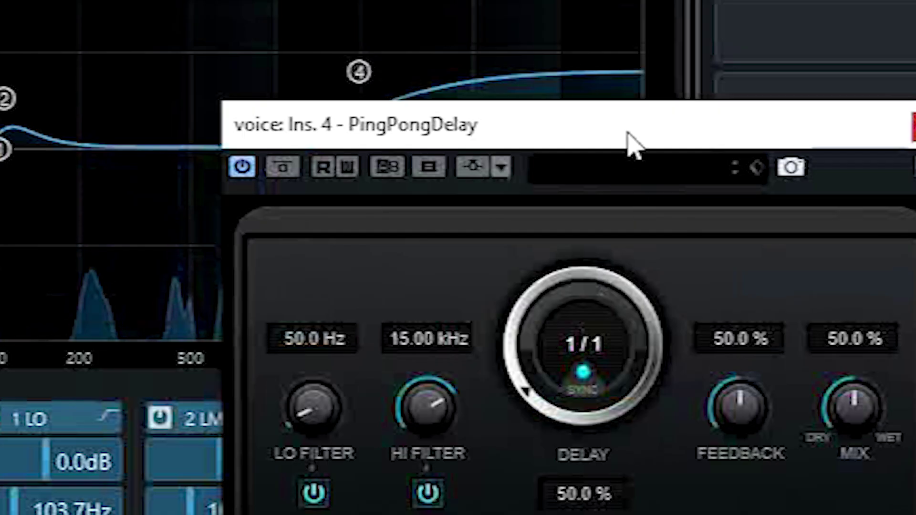
Step: Load the Stereo Delay 4 Solo preset in PingPongDelay and return to the project's track view
{"action": "left_click_drag", "start_coordinate": [632, 143], "coordinate": [257, 16]}
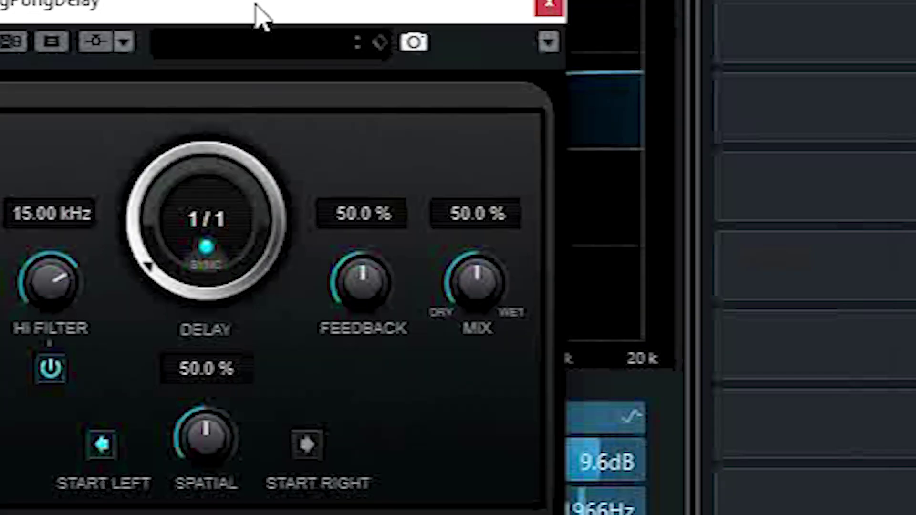
{"action": "left_click", "coordinate": [260, 56]}
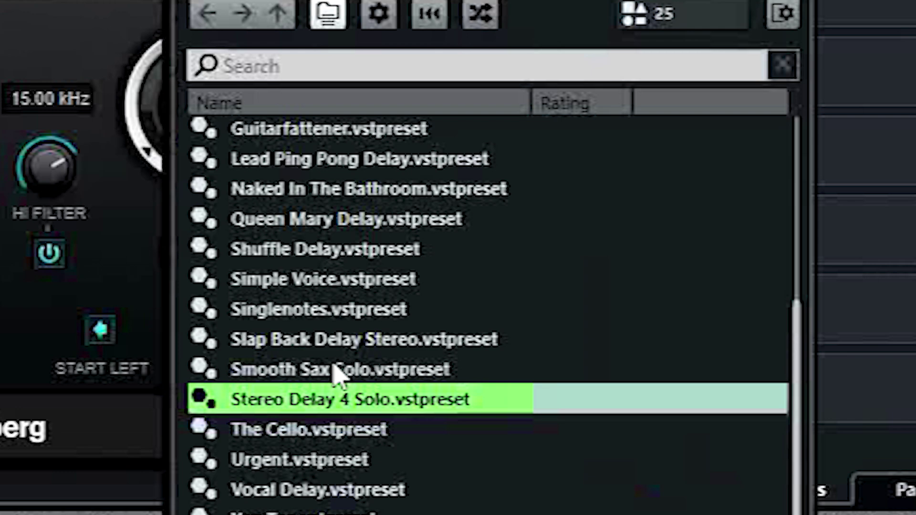
{"action": "double_click", "coordinate": [416, 409]}
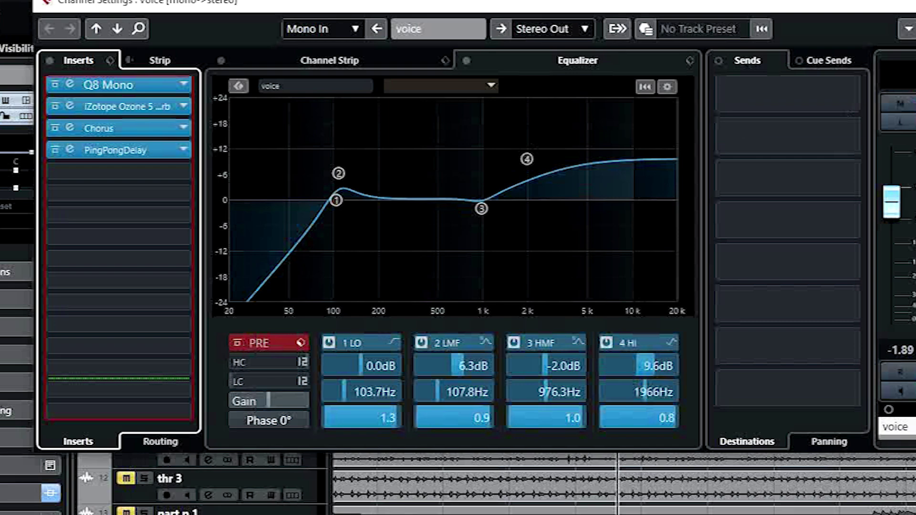
{"action": "left_click", "coordinate": [897, 248]}
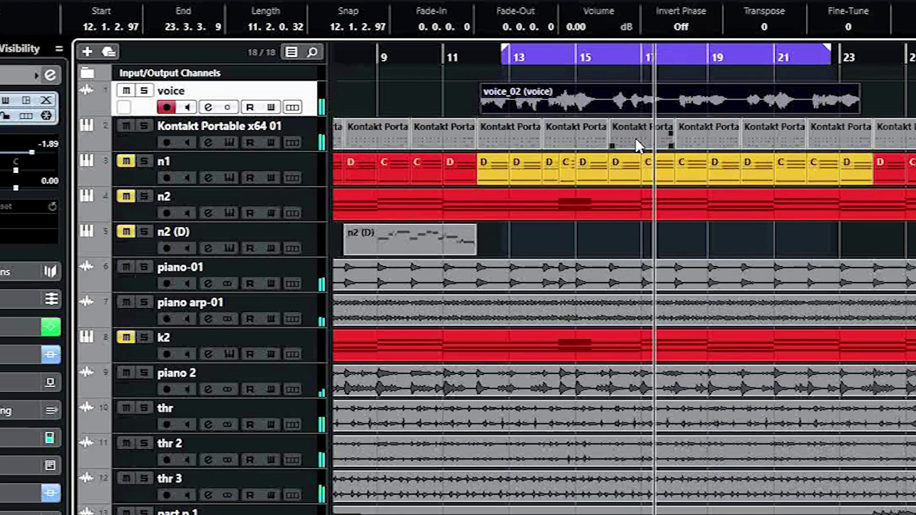
Step: Turn off cycling and stretch the locator range from bar 1 to the end of the Kontakt Portable parts
{"action": "key", "text": "g"}
{"action": "key", "text": "g"}
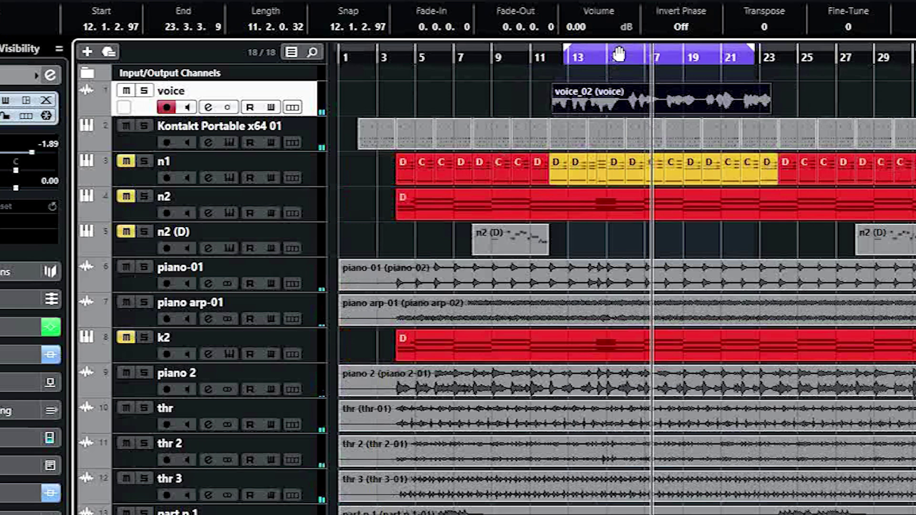
{"action": "key", "text": "g"}
{"action": "key", "text": "g"}
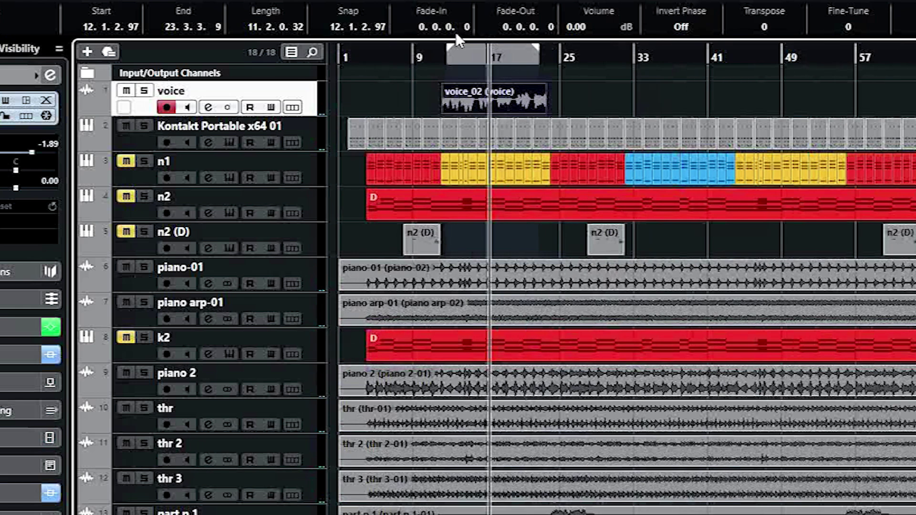
{"action": "key", "text": "g"}
{"action": "key", "text": "g"}
{"action": "key", "text": "g"}
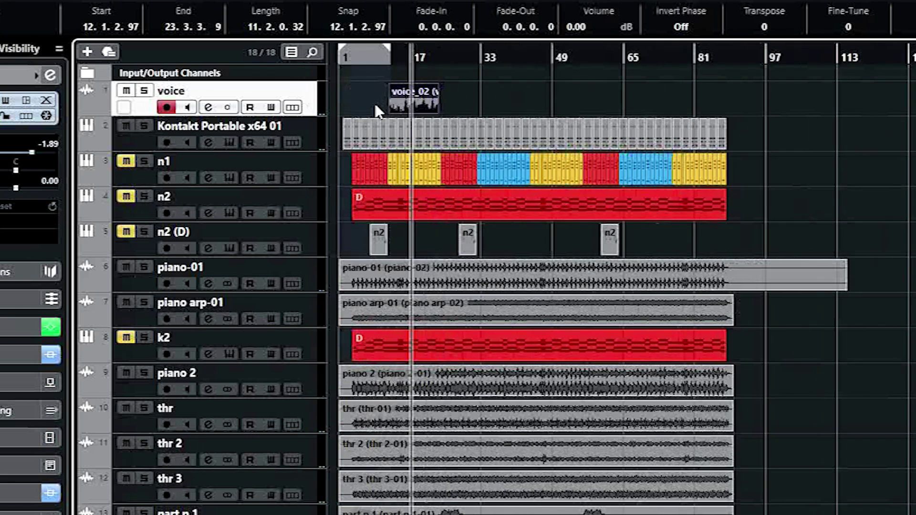
{"action": "left_click_drag", "start_coordinate": [376, 46], "coordinate": [654, 81]}
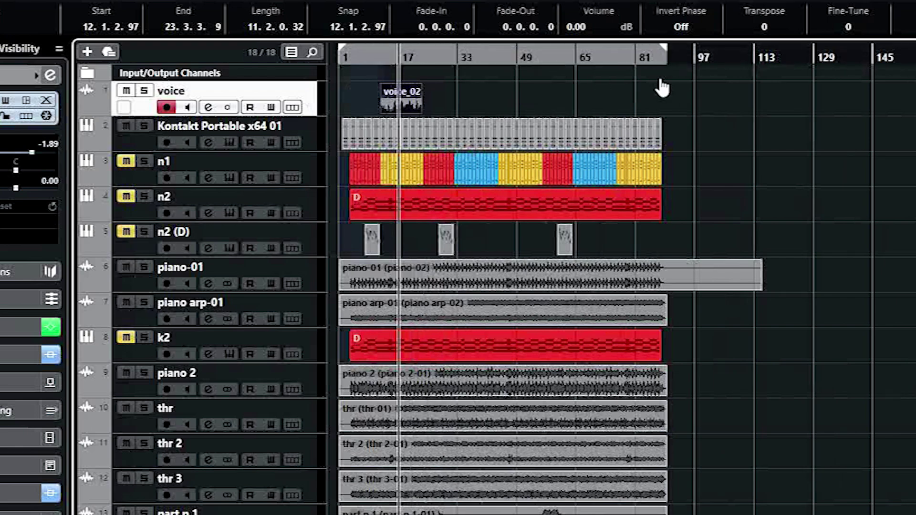
Step: Move the playback position to about bar 5, near the start of the n1 parts
{"action": "key", "text": "h"}
{"action": "key", "text": "h"}
{"action": "key", "text": "h"}
{"action": "key", "text": "h"}
{"action": "key", "text": "h"}
{"action": "key", "text": "h"}
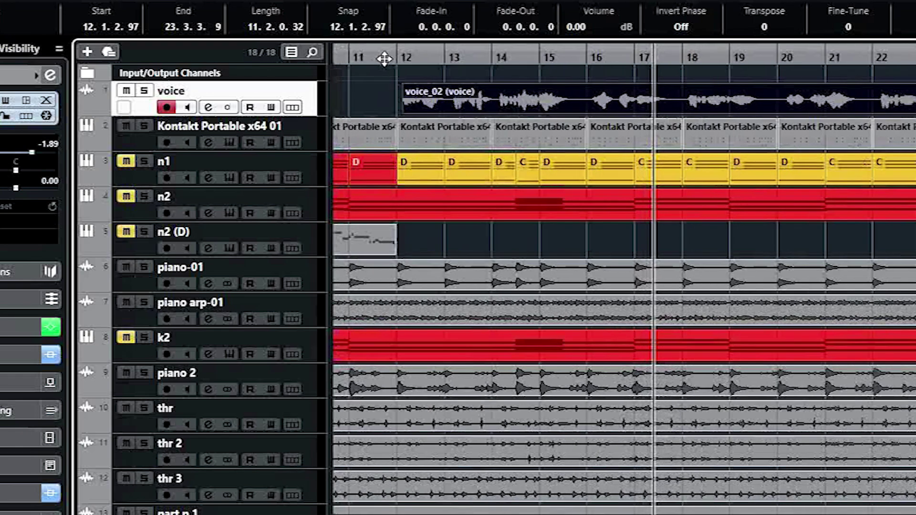
{"action": "scroll", "coordinate": [382, 58], "scroll_direction": "down", "scroll_amount": 6}
{"action": "left_click", "coordinate": [401, 58]}
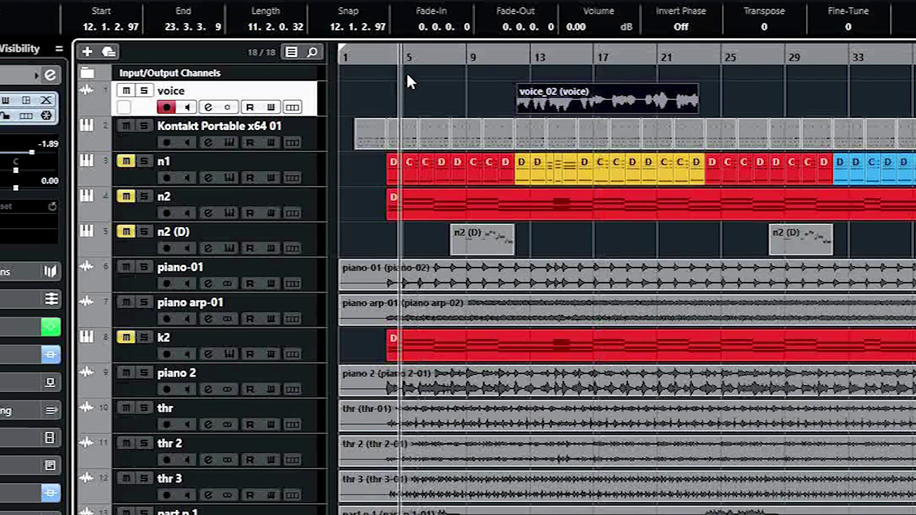
Step: Select the Kontakt Portable x64 01 track and place the playback position near the start of its first part
{"action": "left_click", "coordinate": [147, 146]}
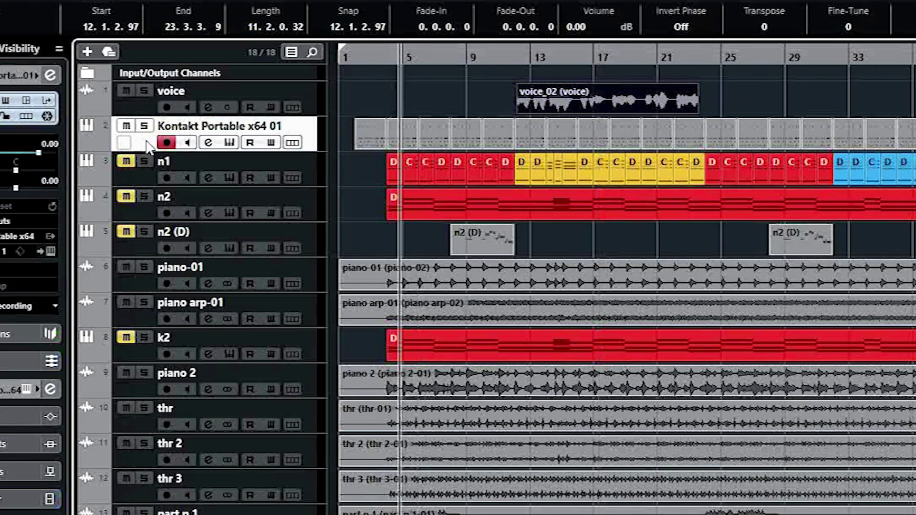
{"action": "key", "text": "h"}
{"action": "key", "text": "h"}
{"action": "key", "text": "h"}
{"action": "key", "text": "h"}
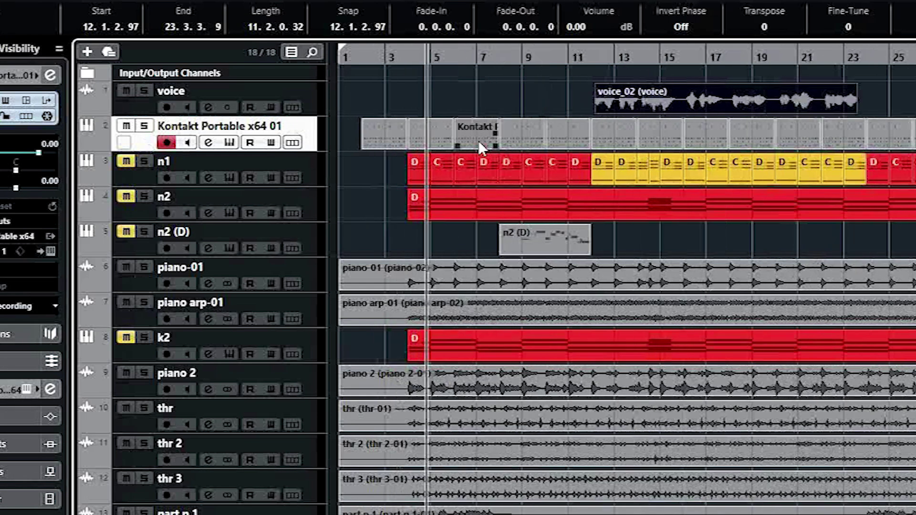
{"action": "left_click", "coordinate": [395, 56]}
{"action": "key", "text": "h"}
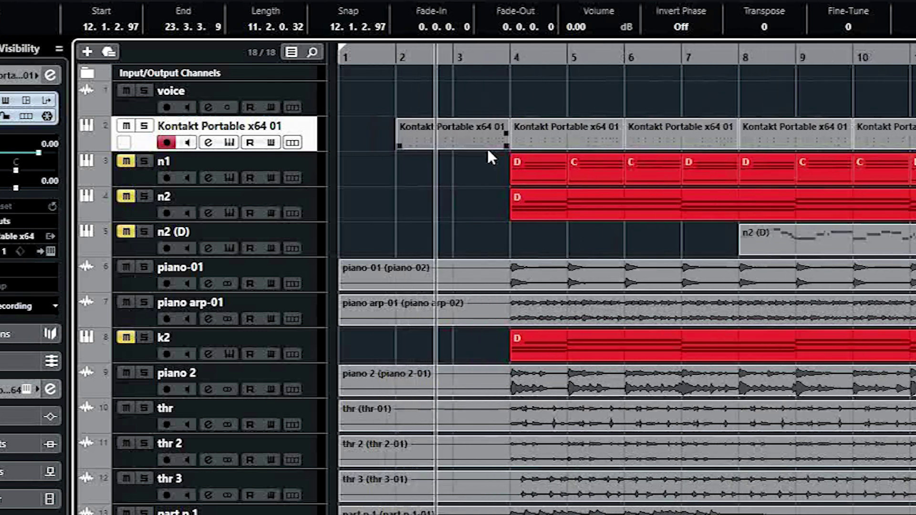